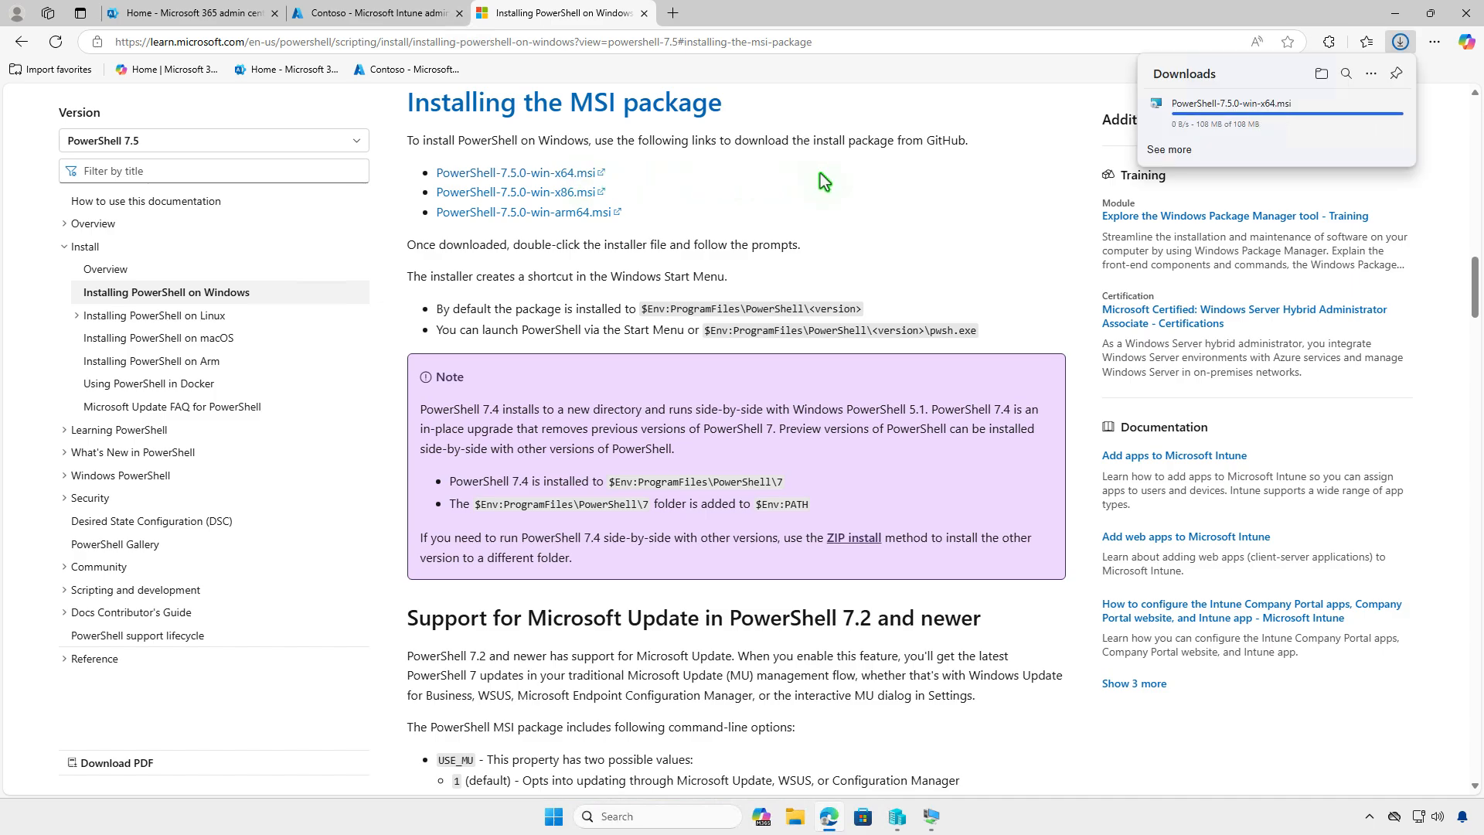
- Open the download folder containing PowerShell-7.5.0-win-x64.msi from the browser, and minimize both the browser and the folder window
left_click(1320, 74)
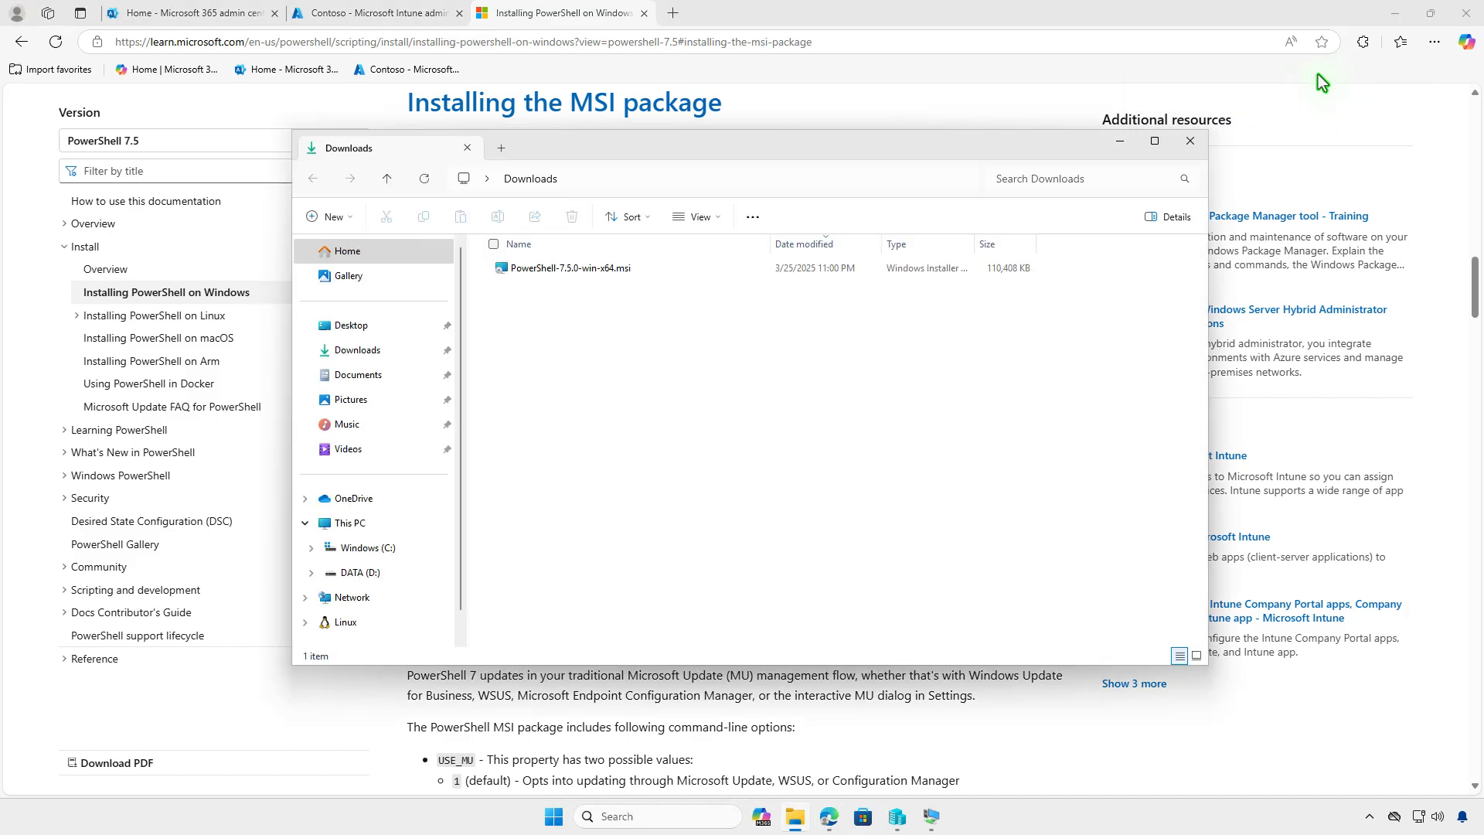
left_click(1395, 13)
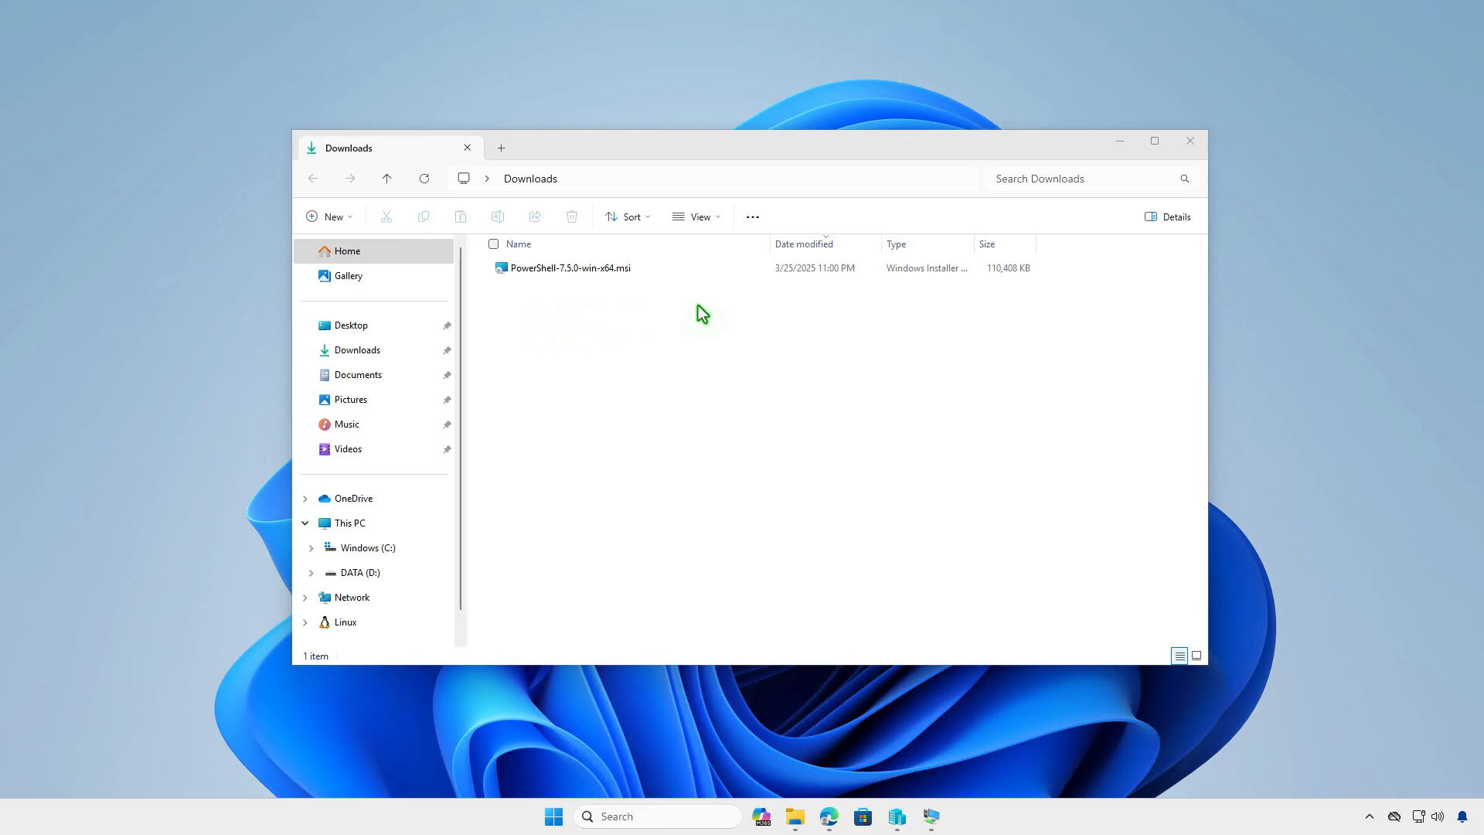
left_click(1122, 142)
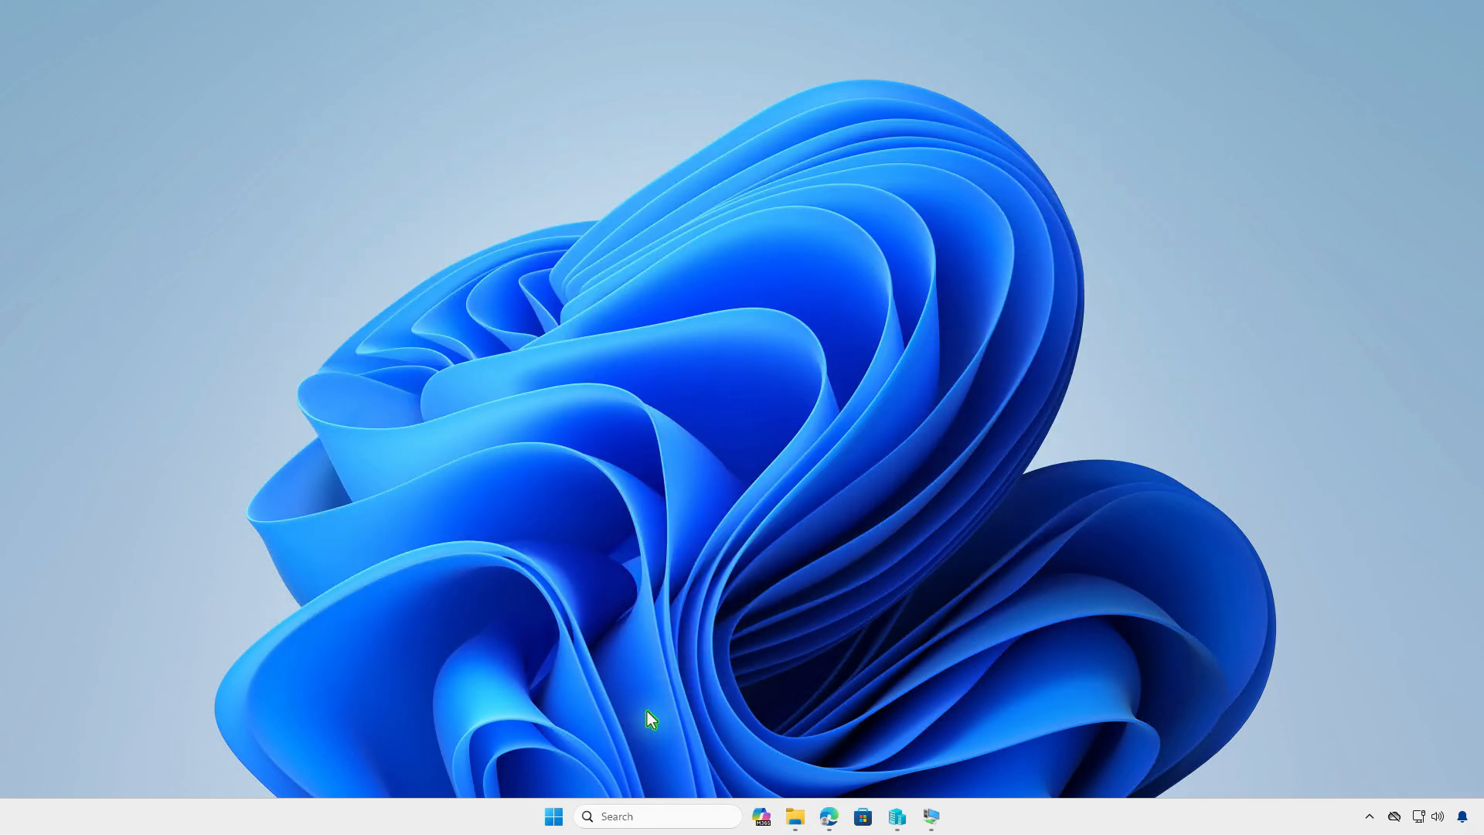
- Run winget download --id Microsoft.PowerShell in an elevated terminal, and minimize the terminal
right_click(559, 815)
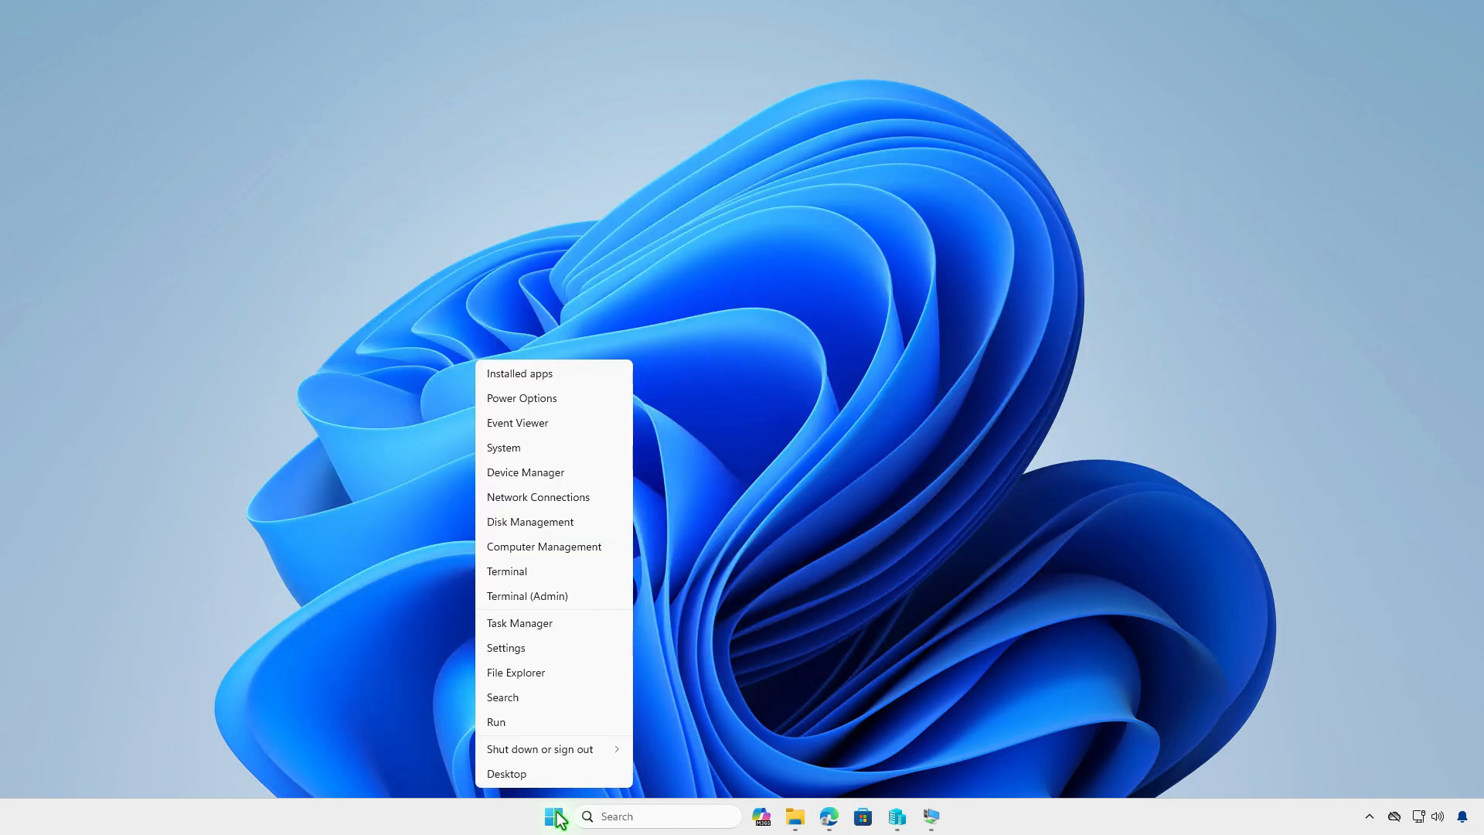
left_click(584, 596)
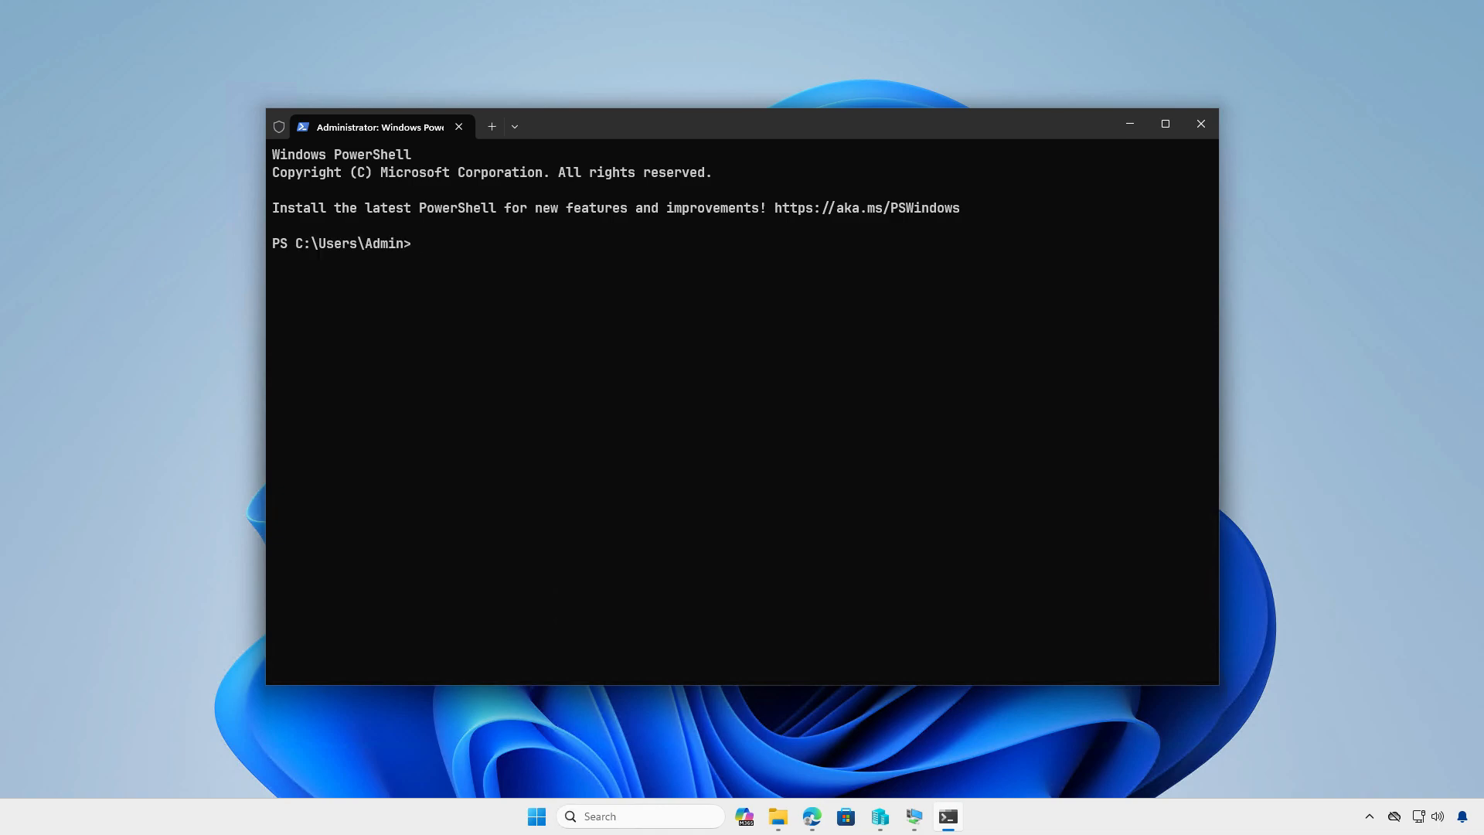
type("winget download --id Microsoft.PowerShell")
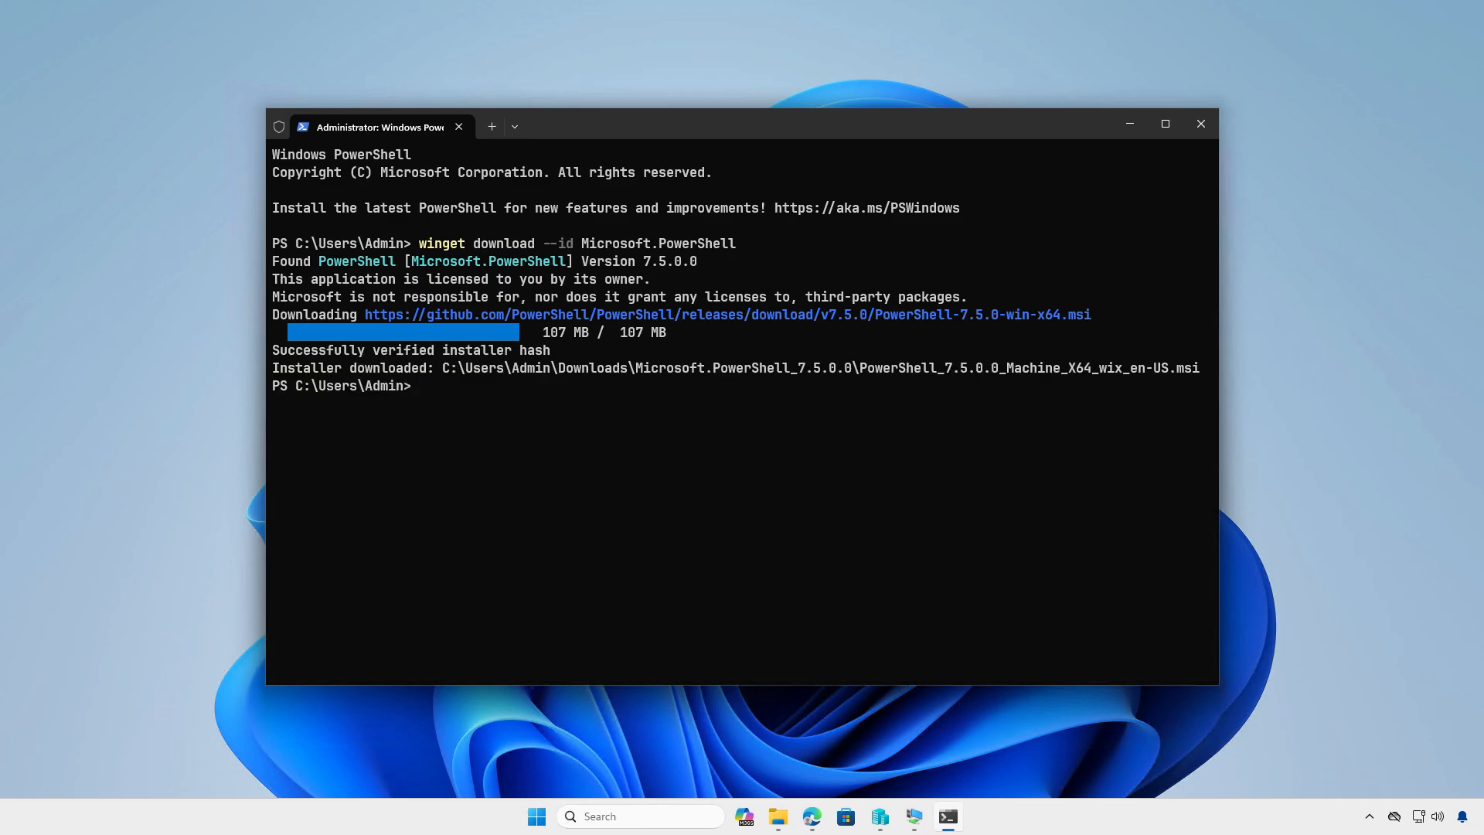
left_click(1128, 125)
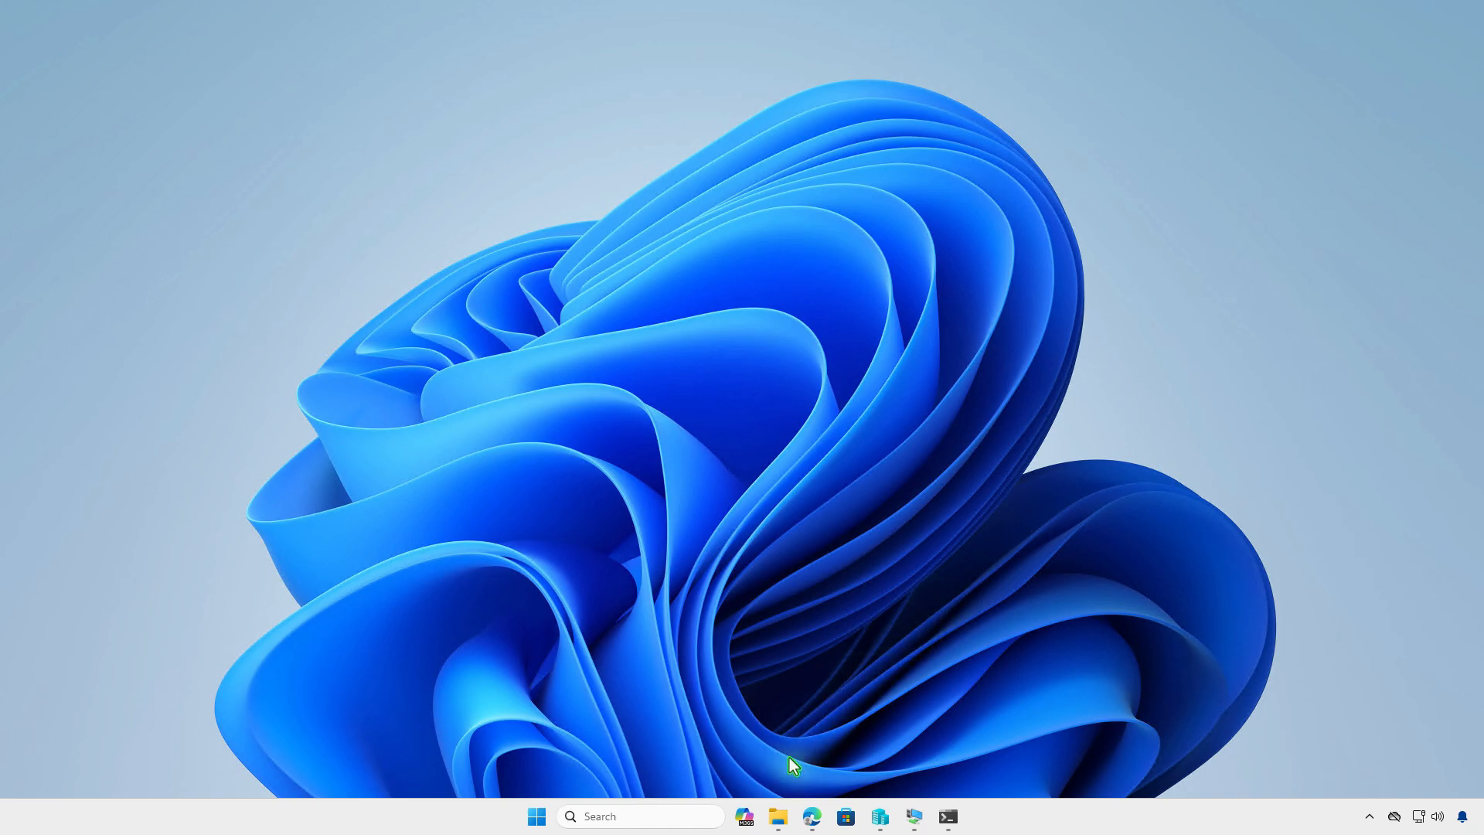
- Open the Microsoft.PowerShell_7.5.0.0 folder in Downloads and widen its Name column to view the downloaded files
left_click(777, 816)
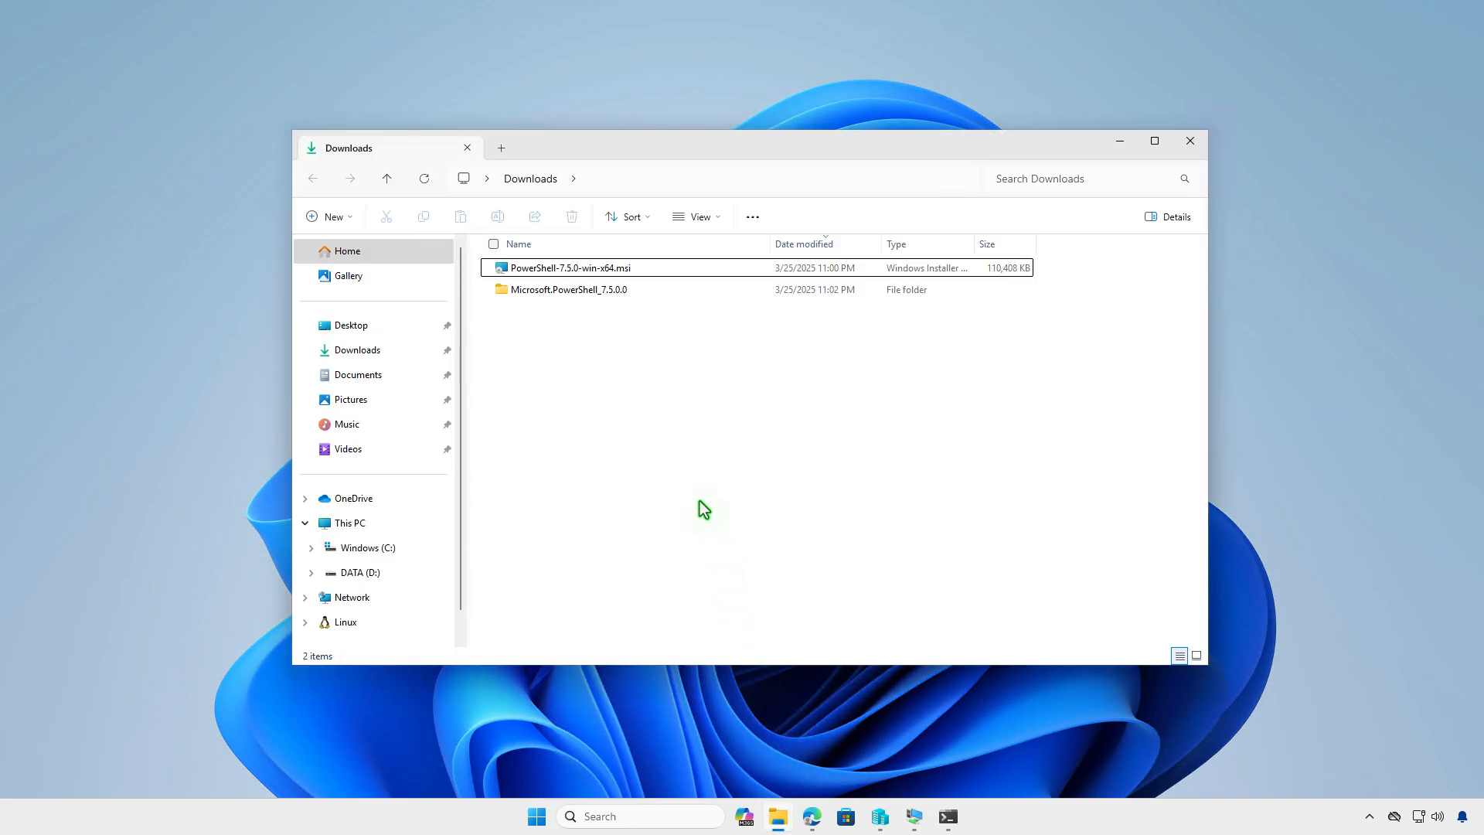
double_click(640, 292)
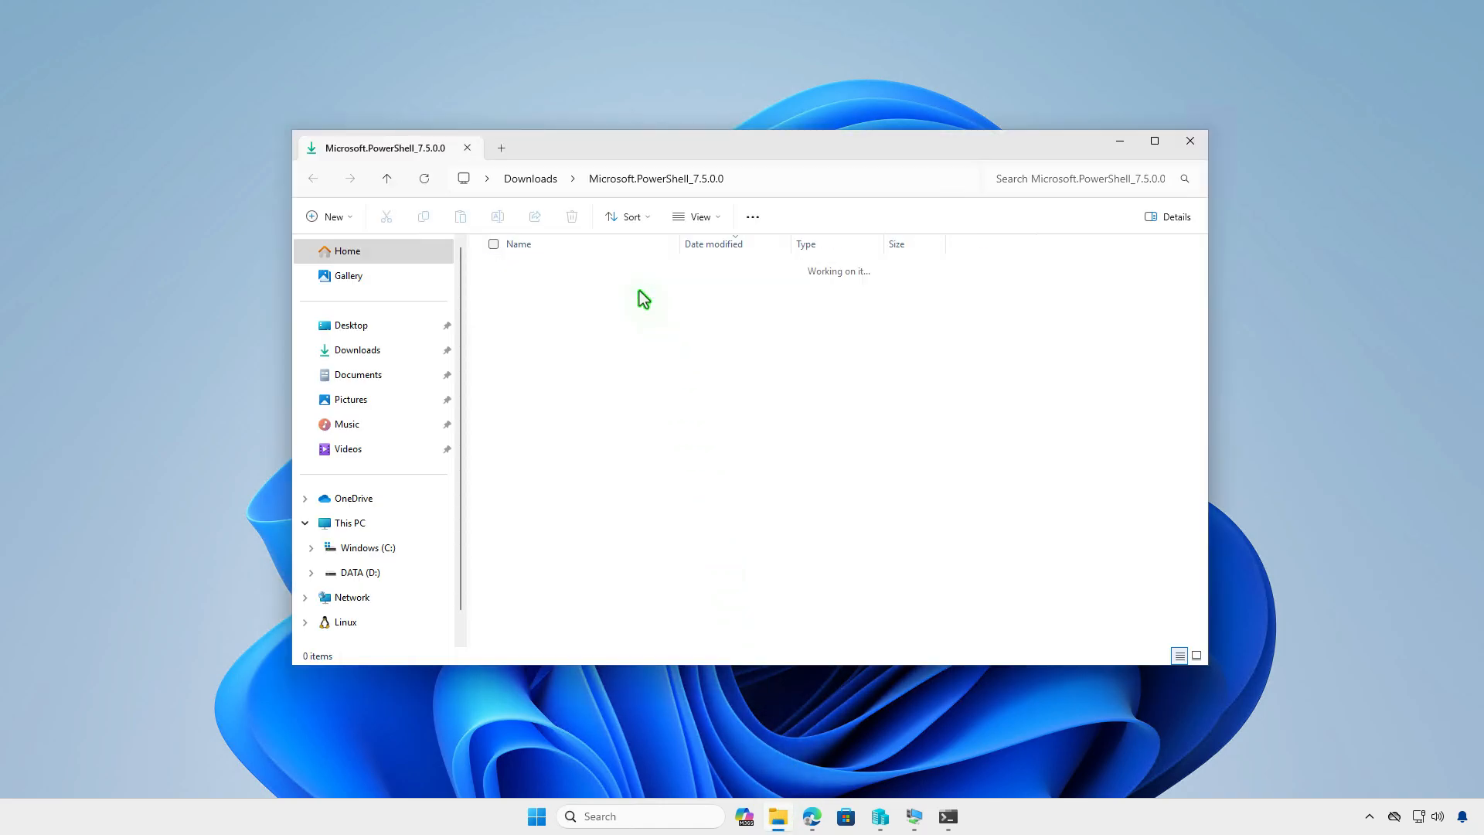
left_click_drag(680, 244, 758, 244)
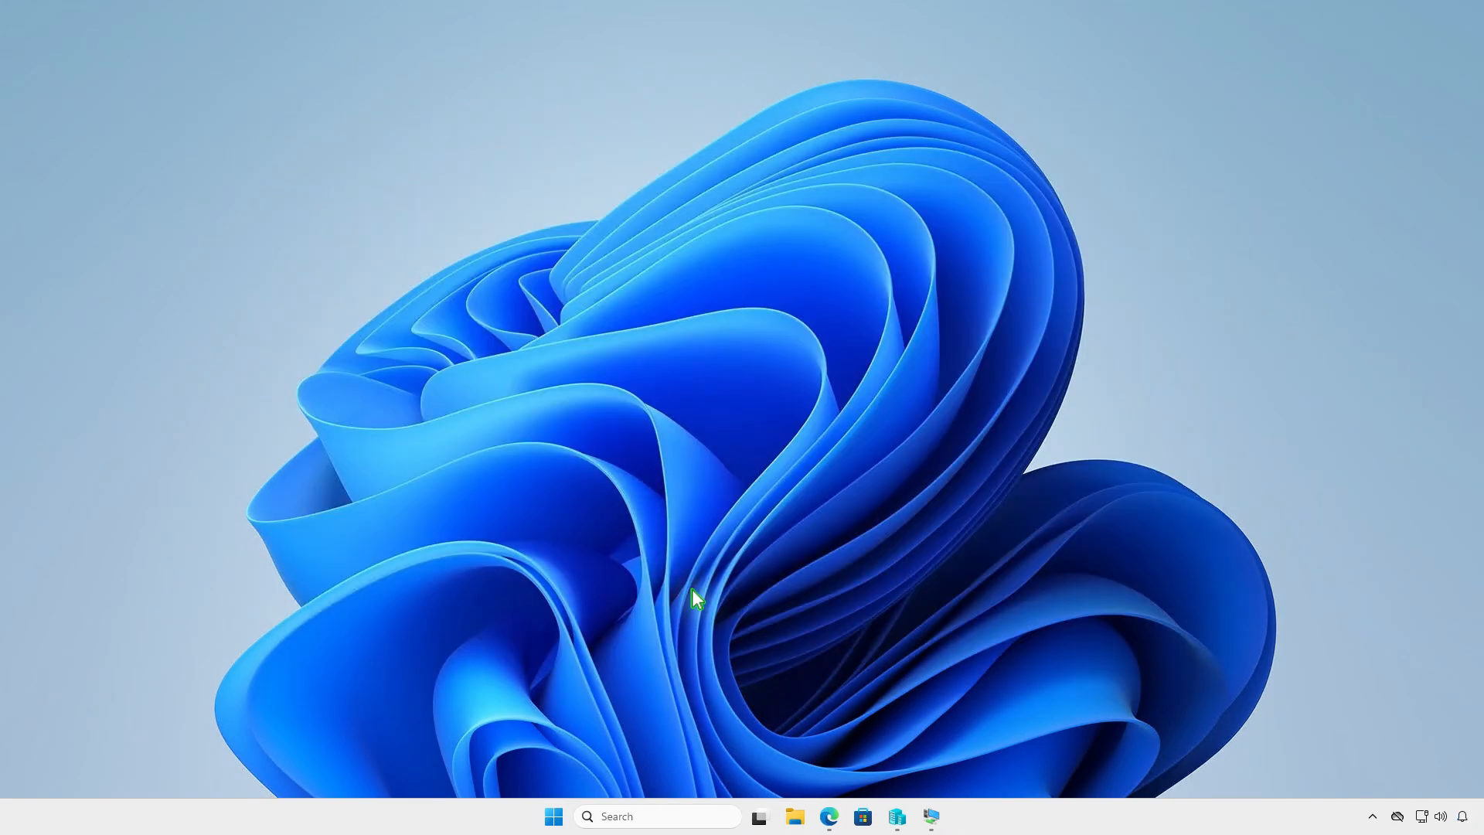
- Create a folder named Intune at the root of the DATA (D:) drive in File Explorer
left_click(794, 813)
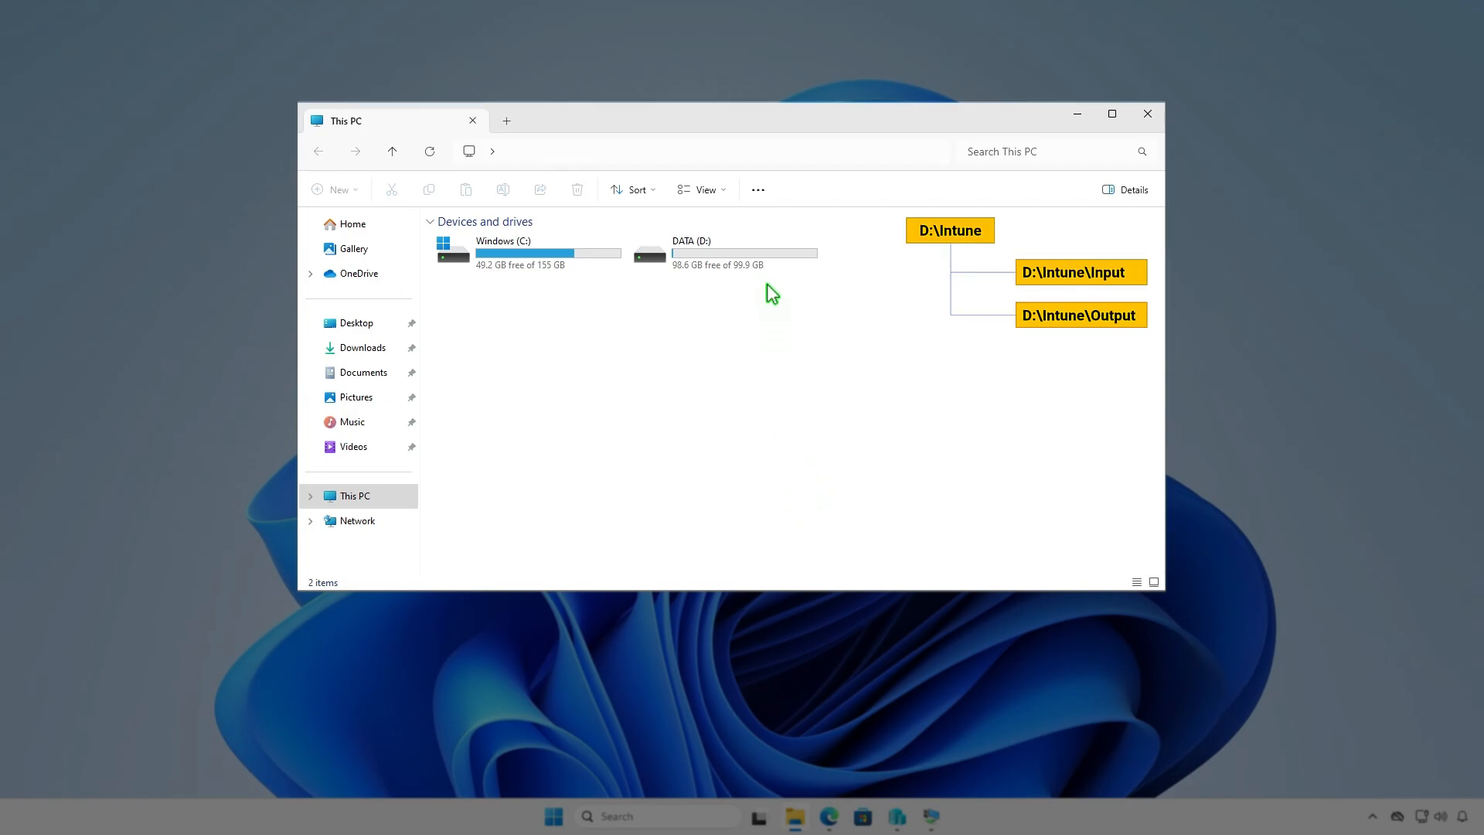
double_click(772, 255)
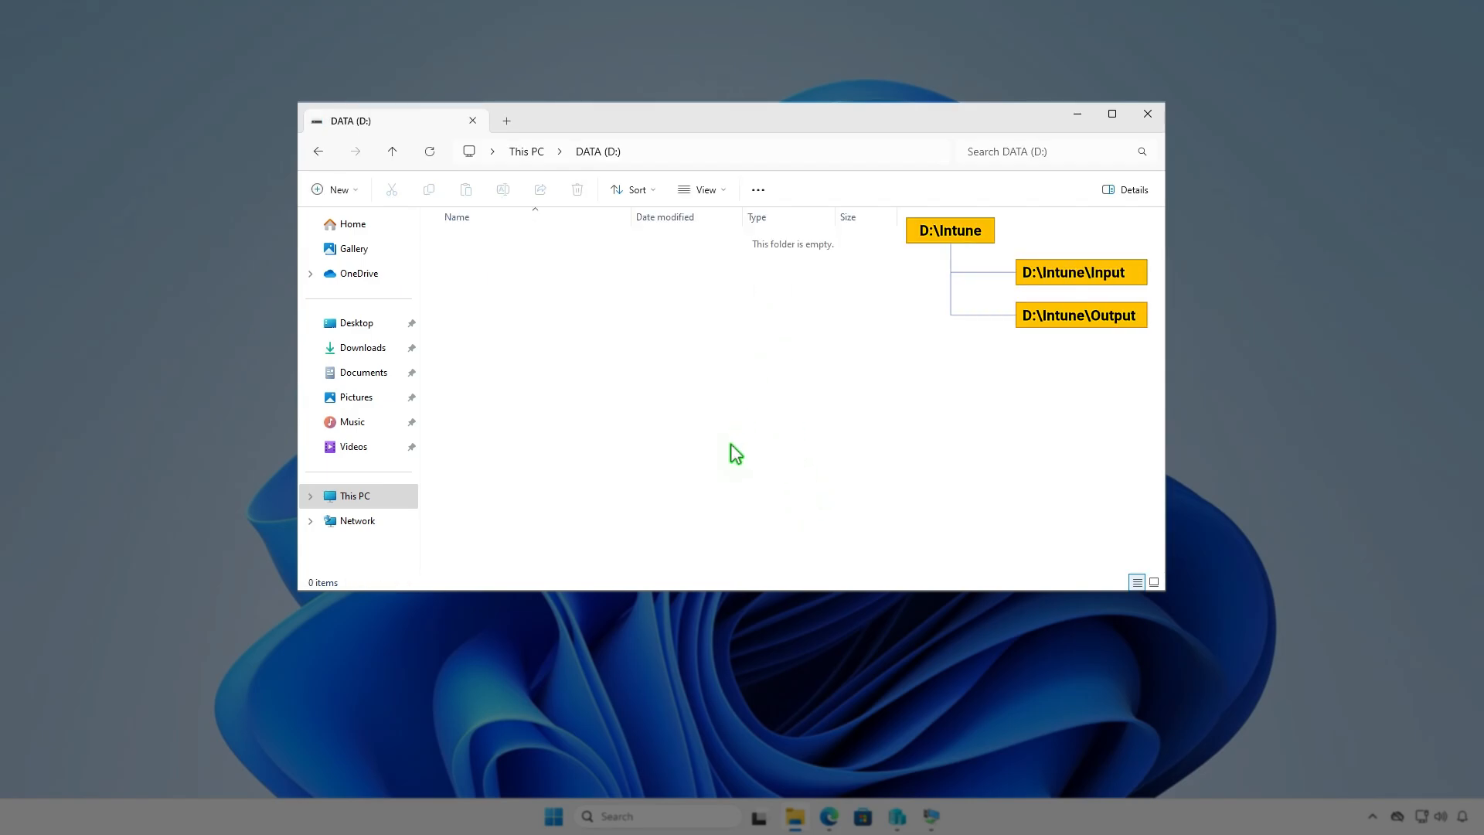
left_click(349, 190)
left_click(379, 223)
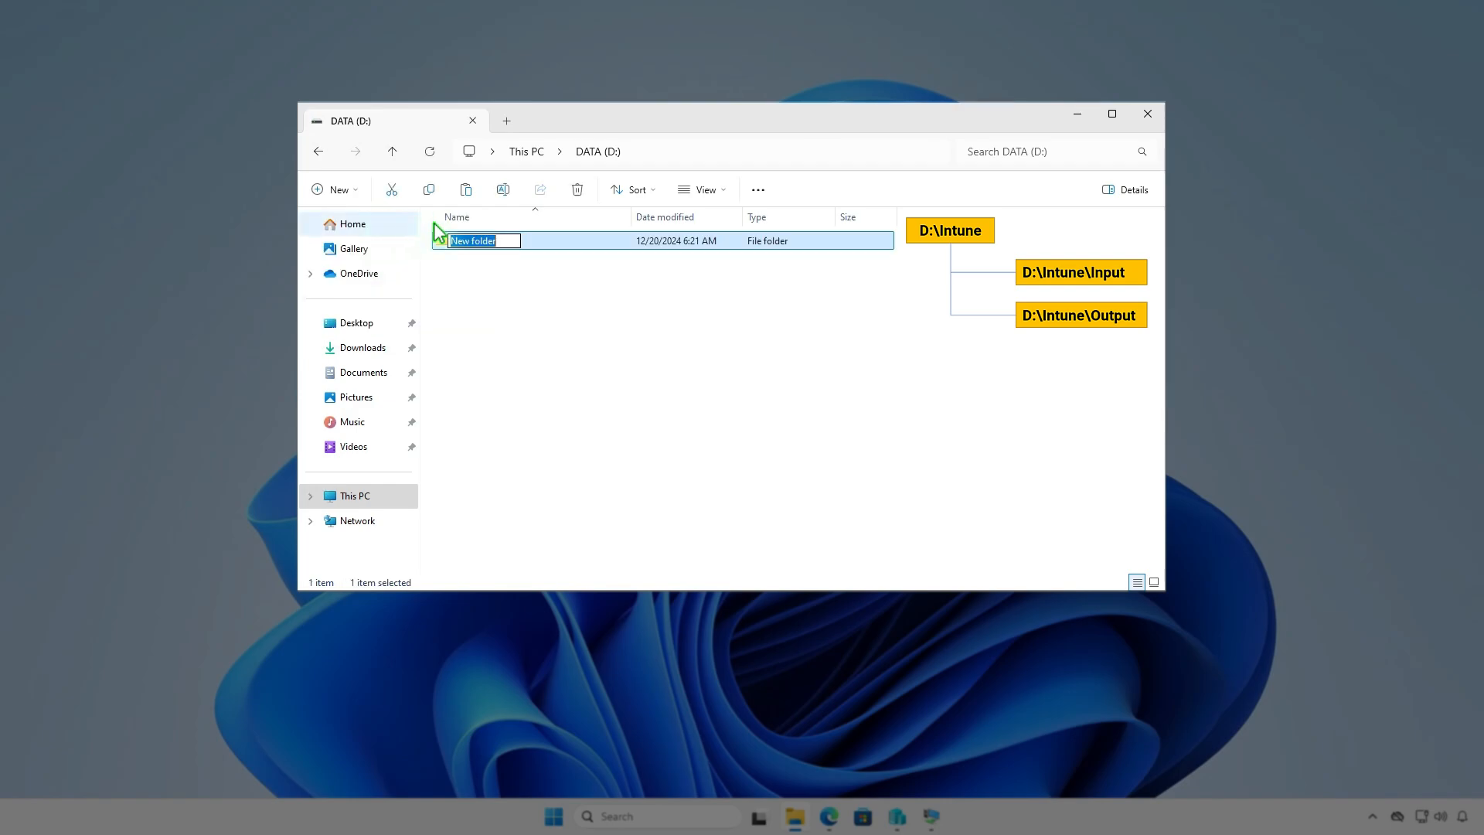
type("Intune")
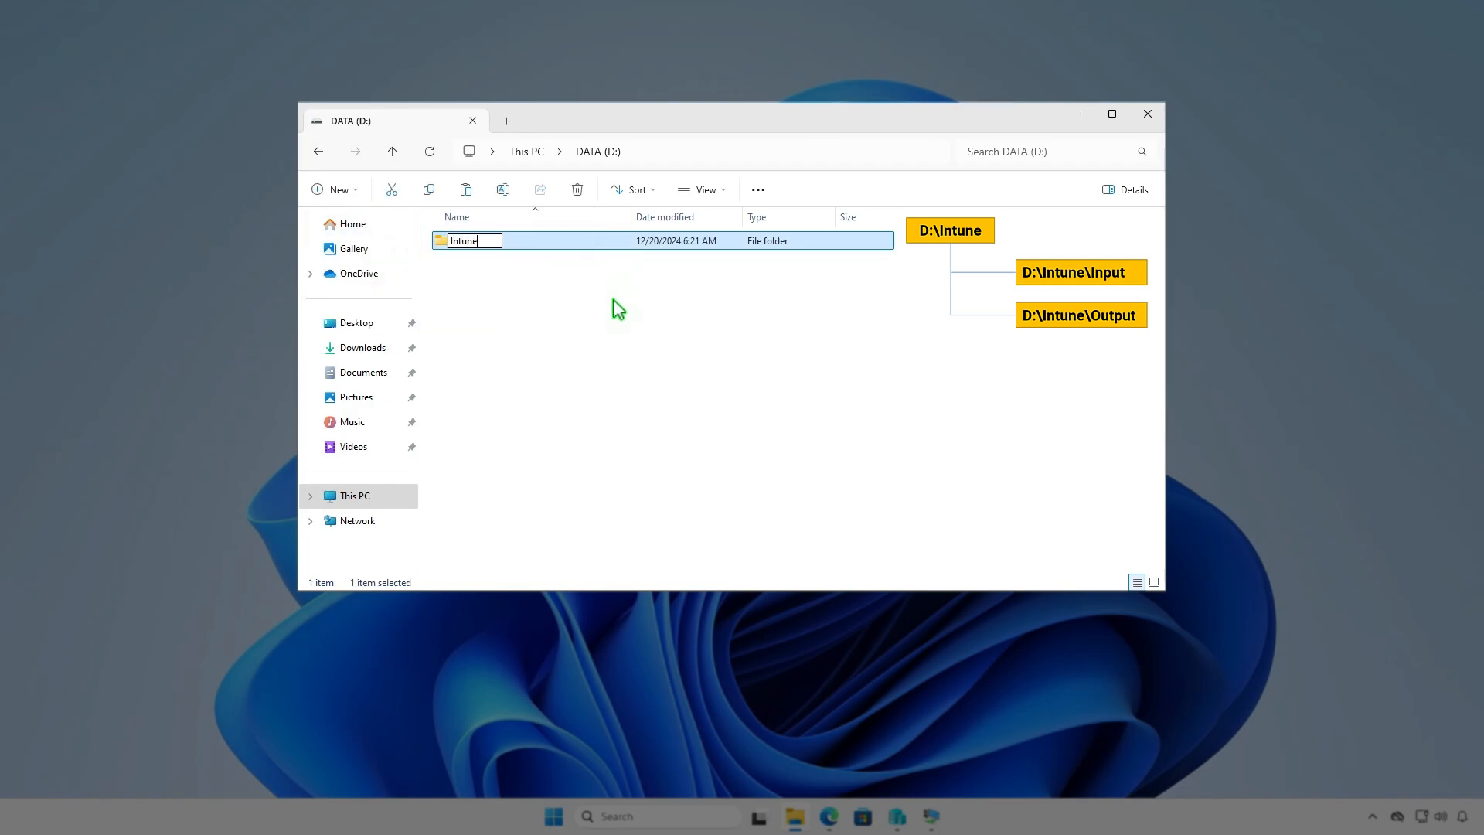
key("Return")
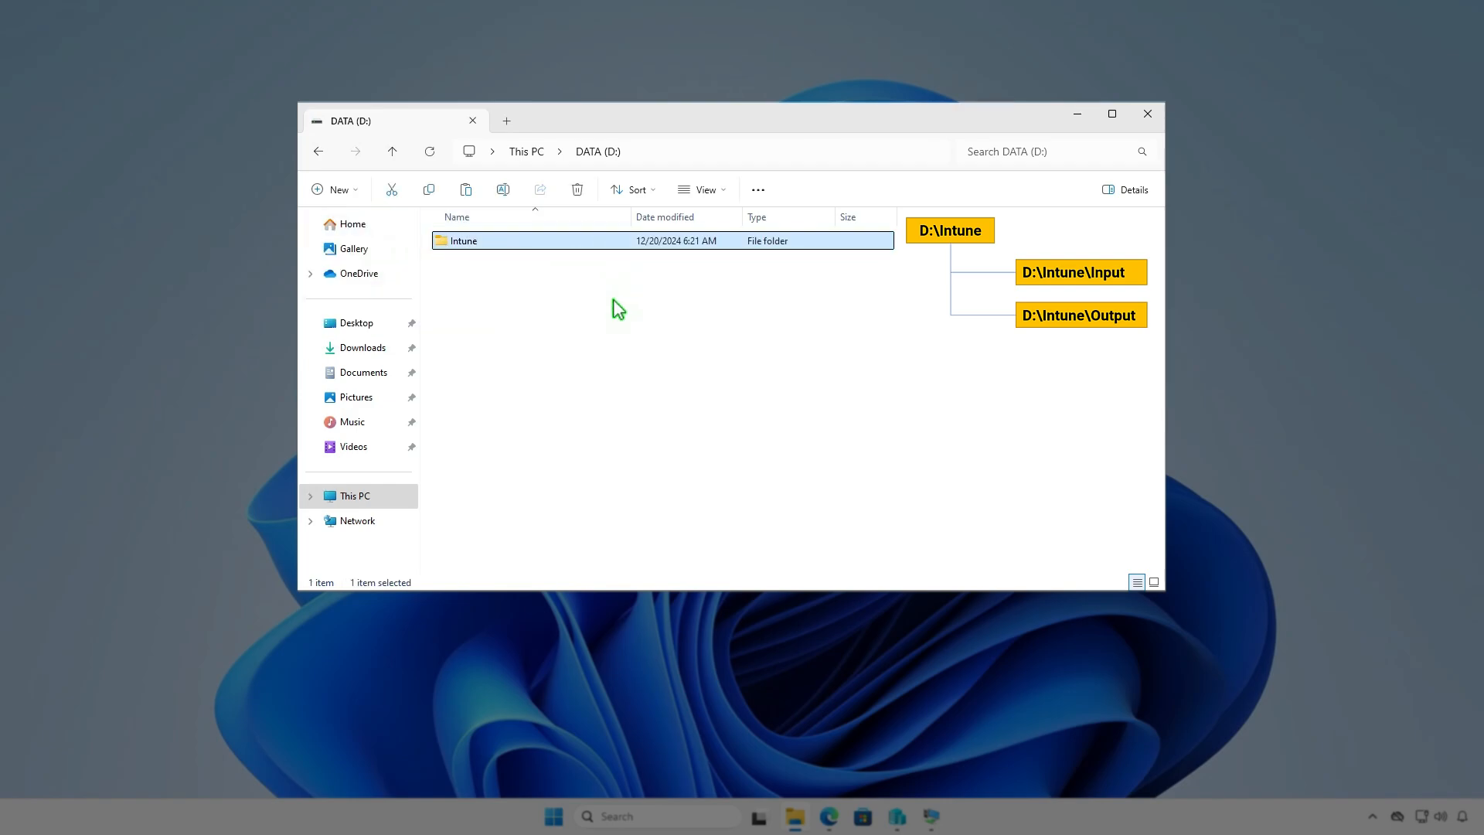
- Create a subfolder named Input inside D:\Intune
key("Return")
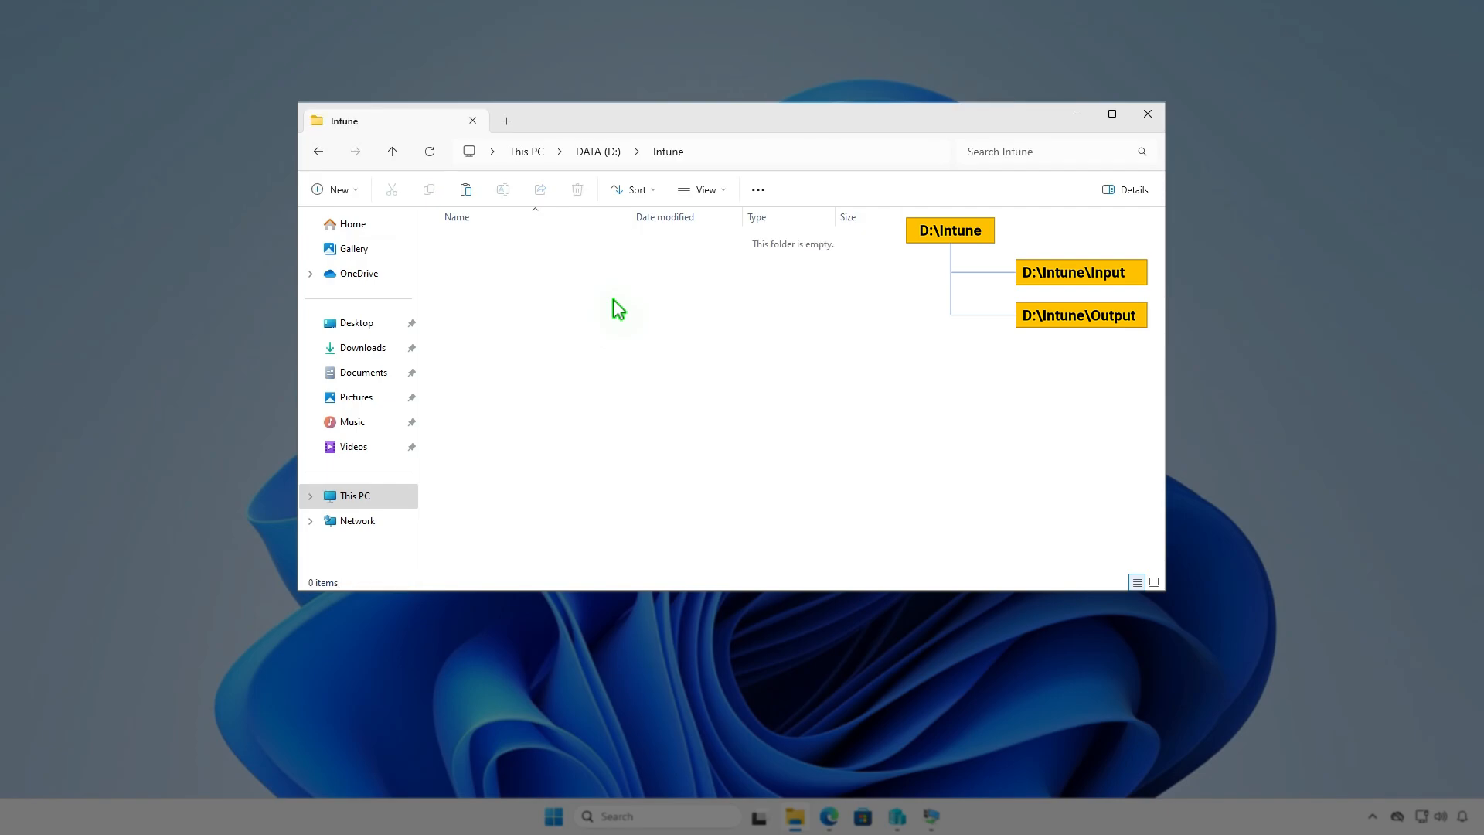
right_click(614, 300)
mouse_move(670, 462)
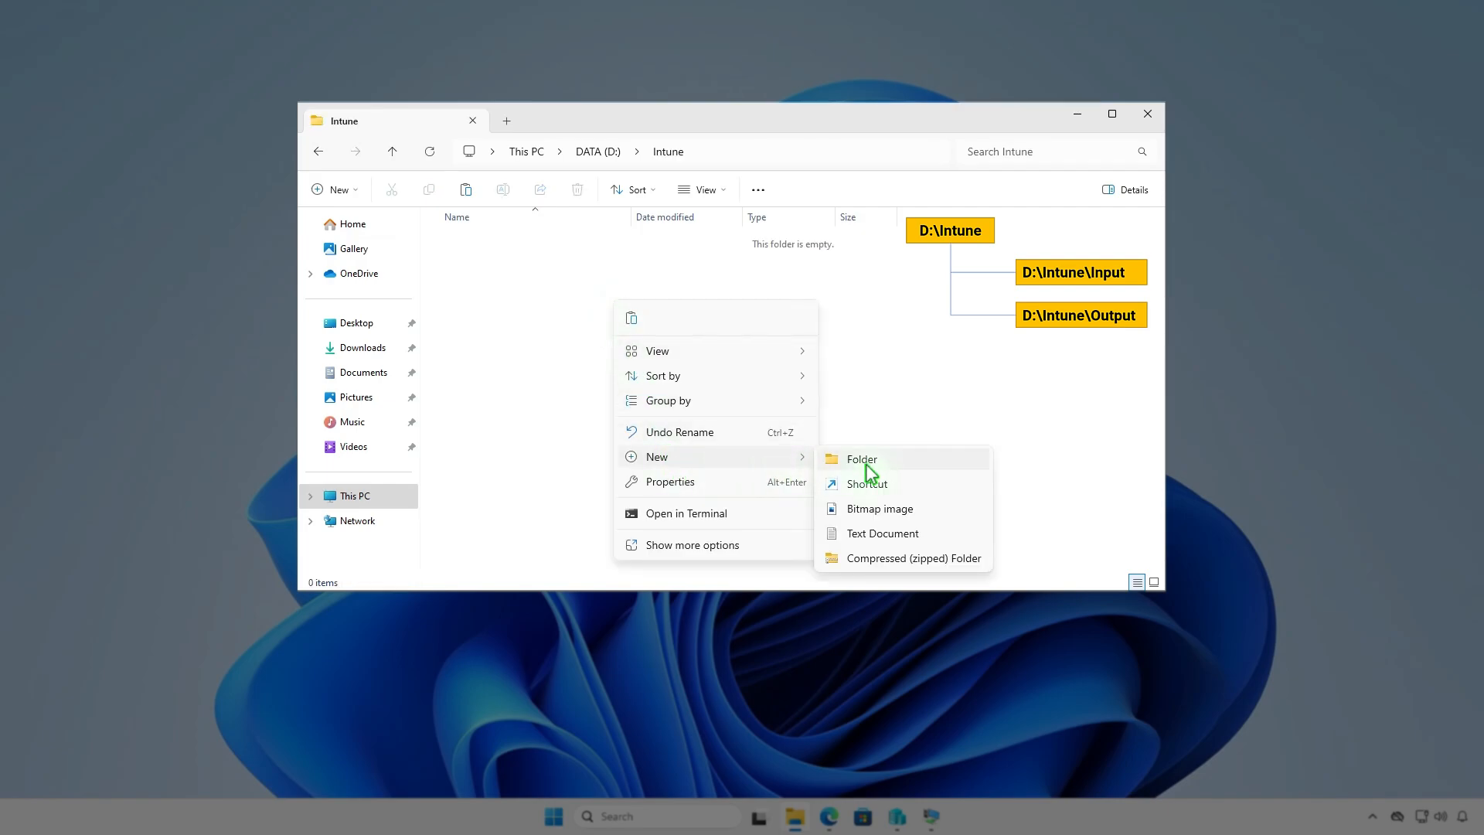
left_click(865, 464)
type("I")
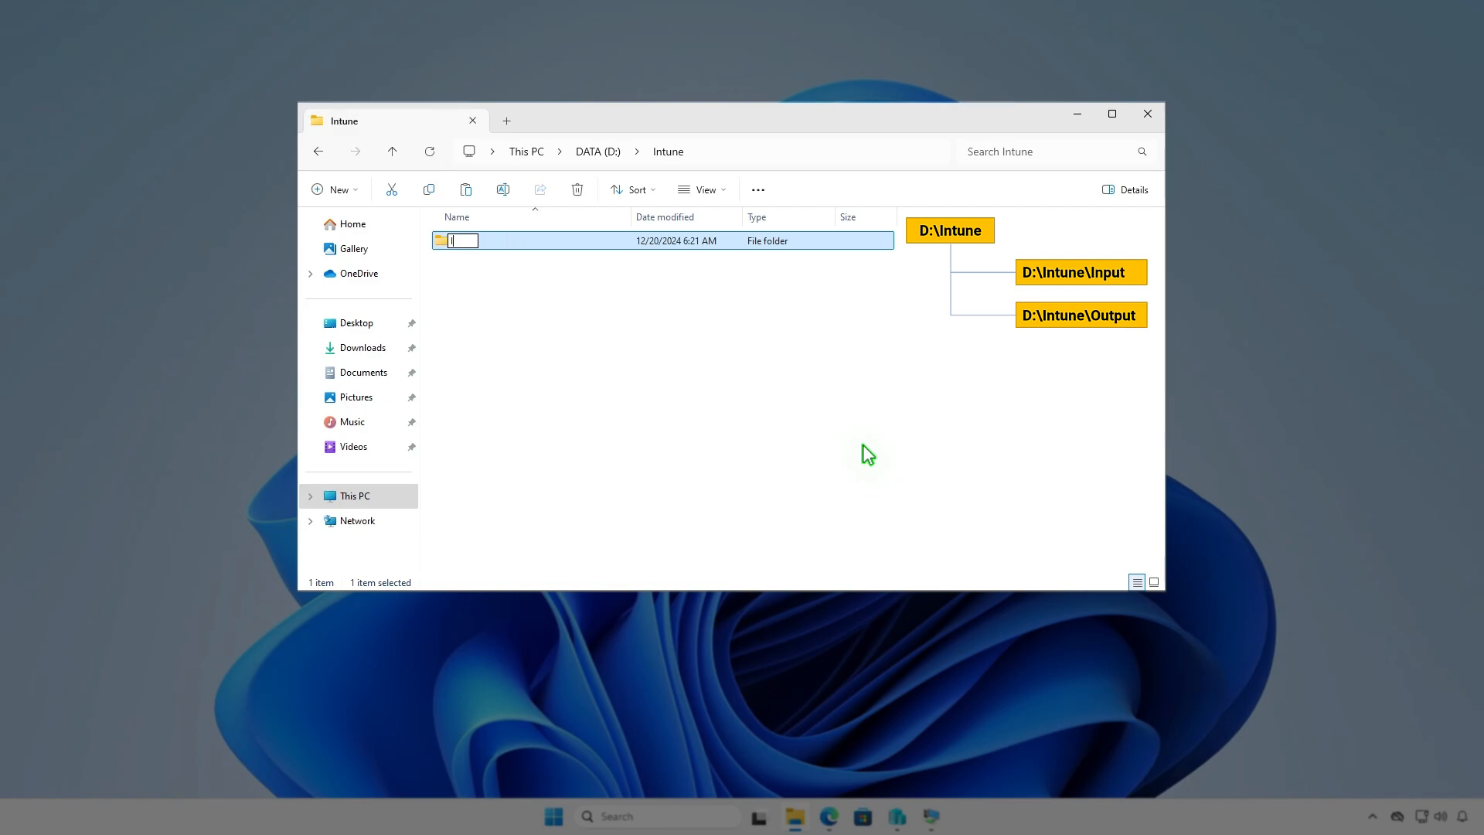
type("nput")
key("Return")
- Add a second subfolder named Output inside D:\Intune
key("ctrl+shift+n")
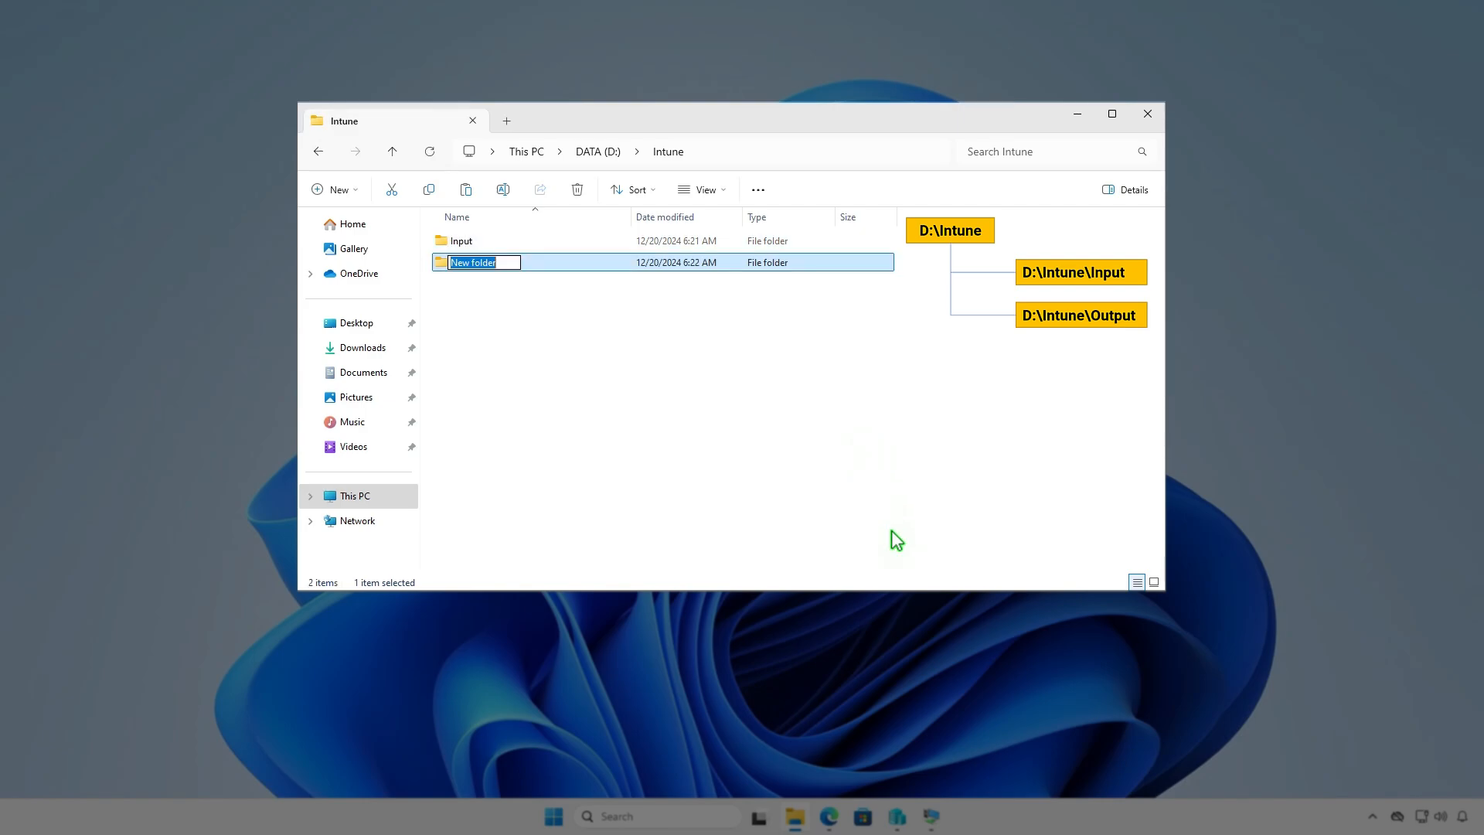
type("Output")
left_click(805, 415)
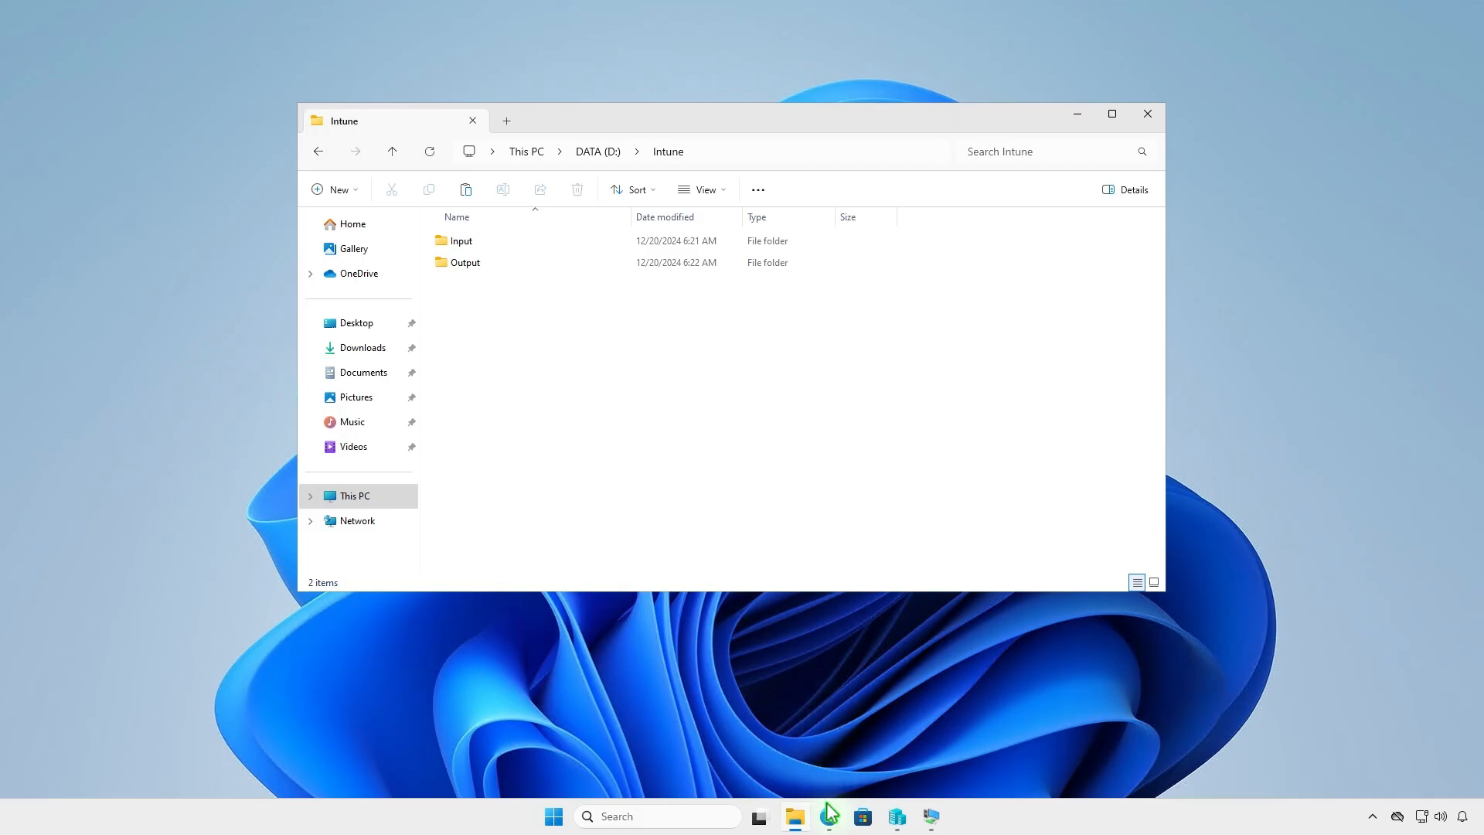
- Switch to Edge and download the source code zip of the latest Microsoft Win32 Content Prep Tool release from GitHub
left_click(828, 816)
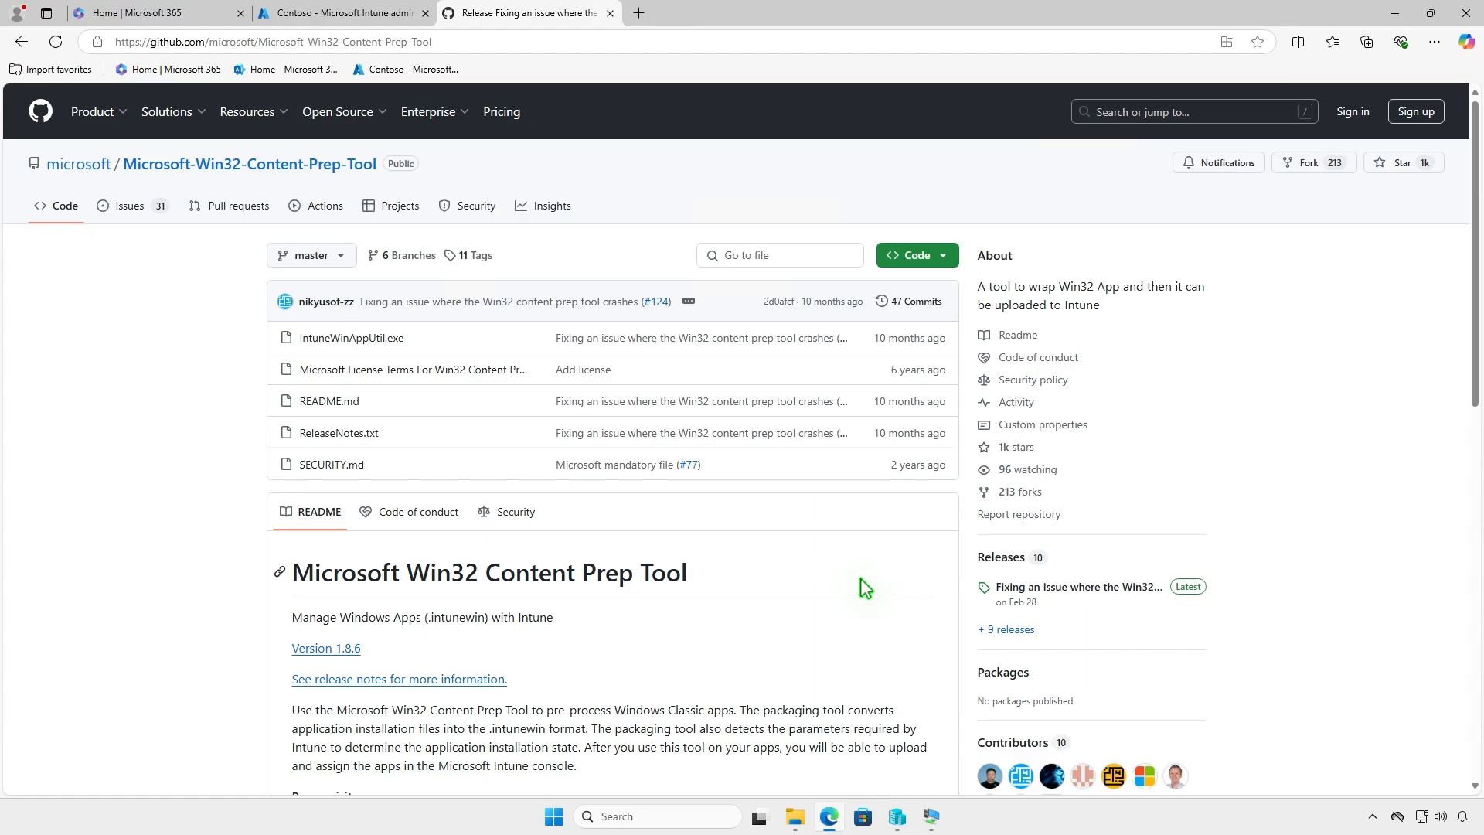
left_click(1116, 588)
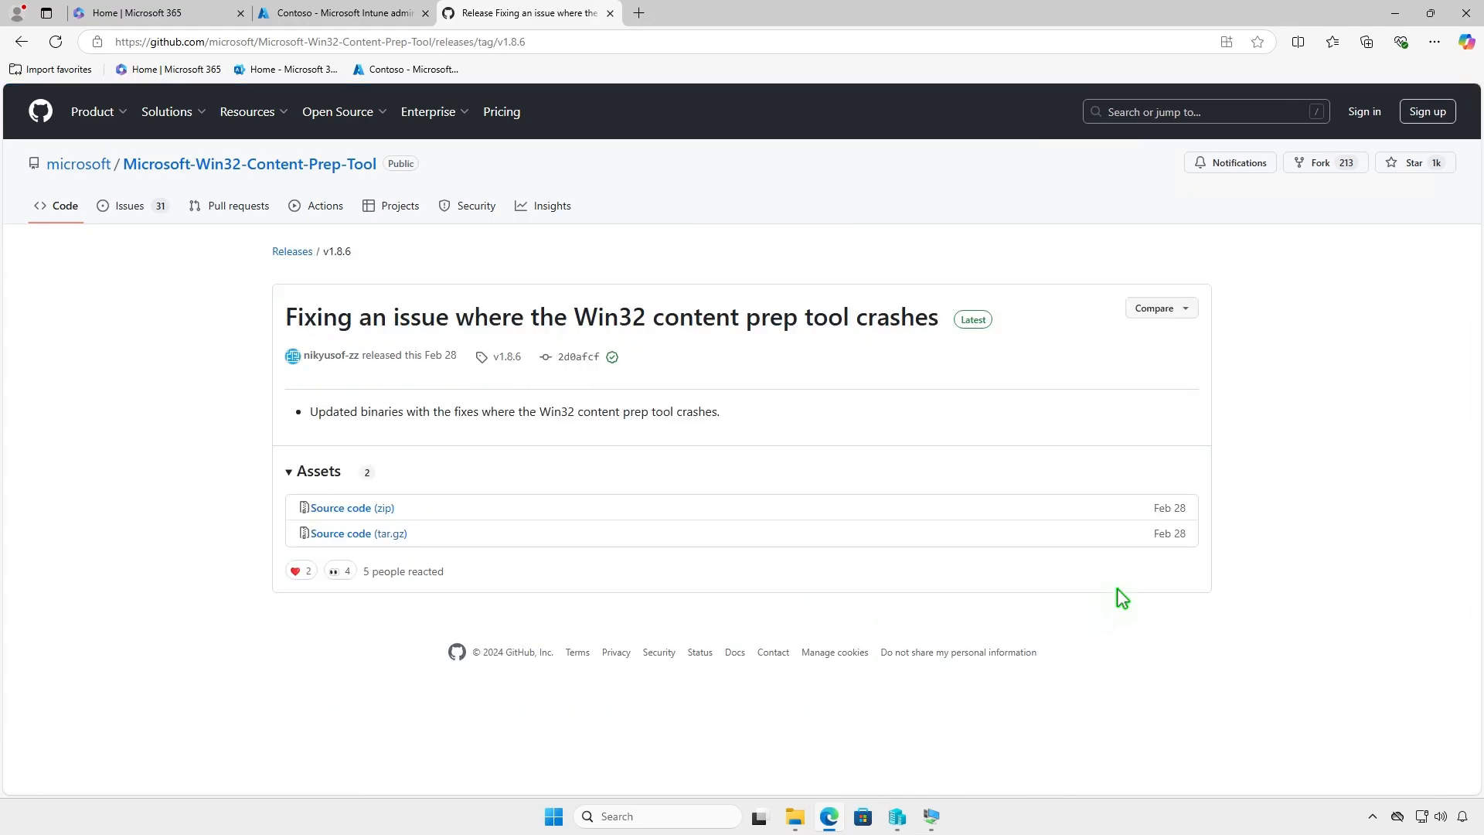
left_click(386, 509)
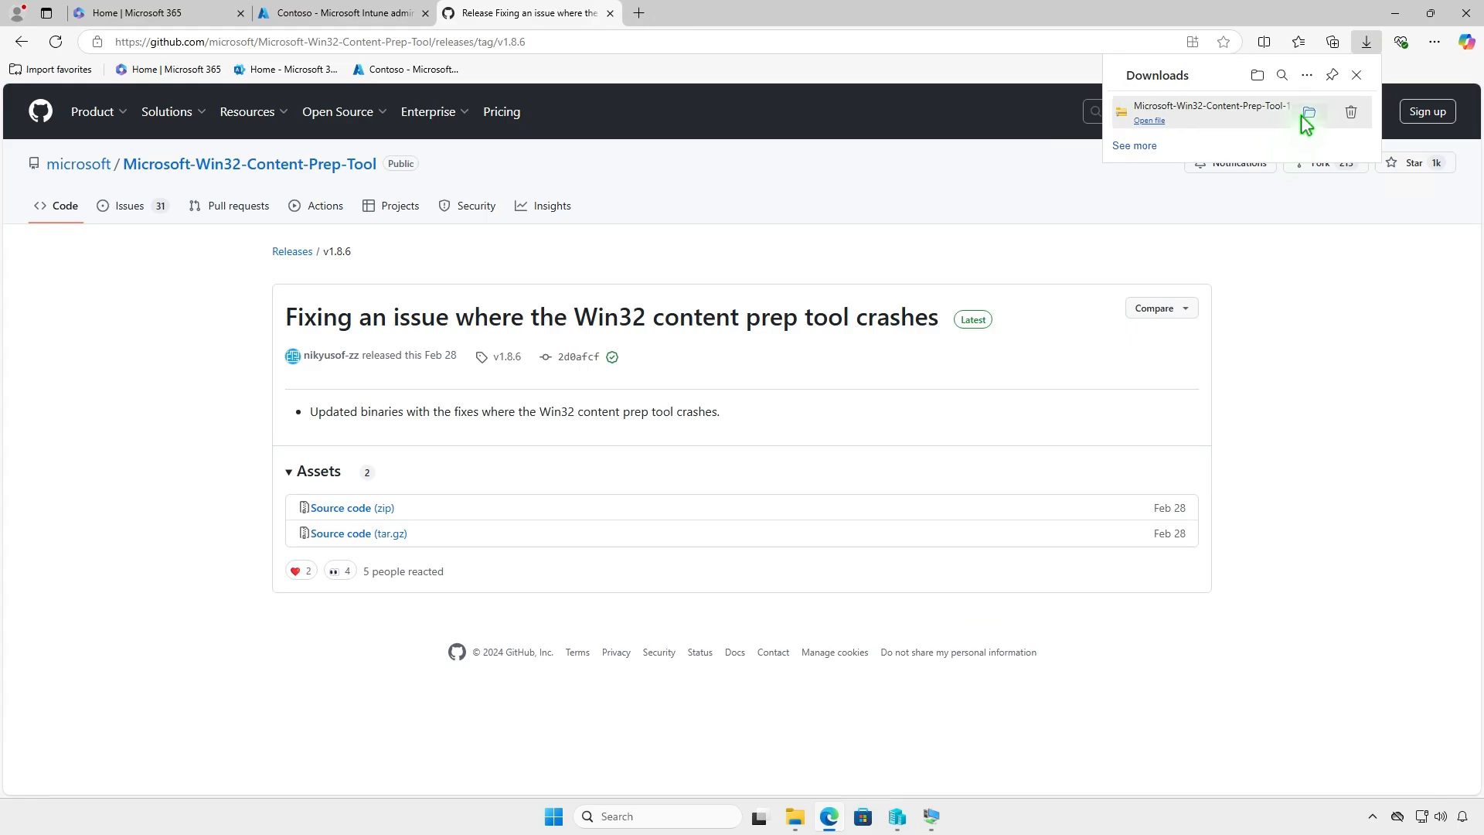
- Extract the downloaded Microsoft-Win32-Content-Prep-Tool-1.8.6 zip to its default folder in Downloads
left_click(1310, 116)
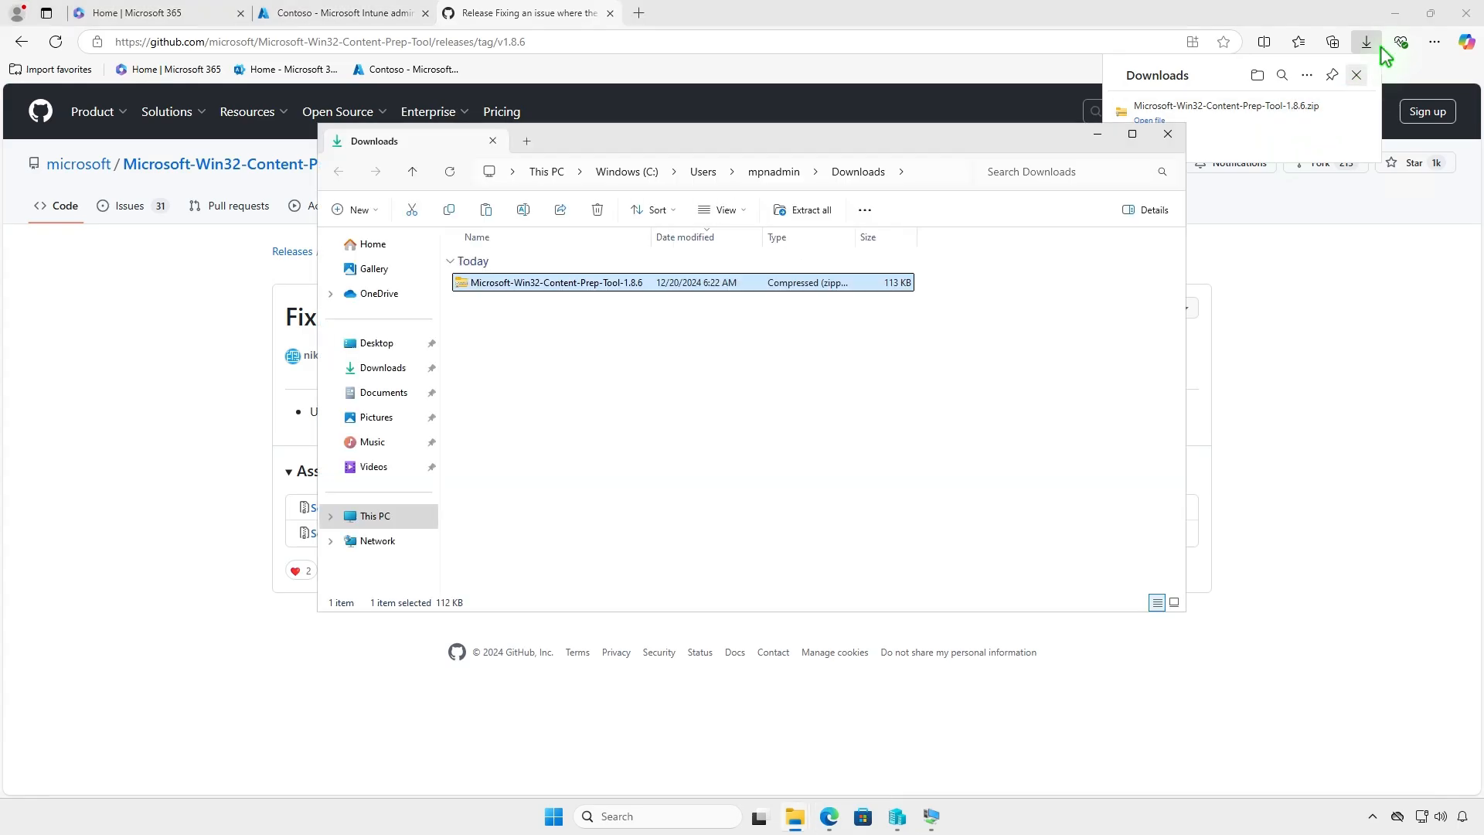
left_click(1397, 15)
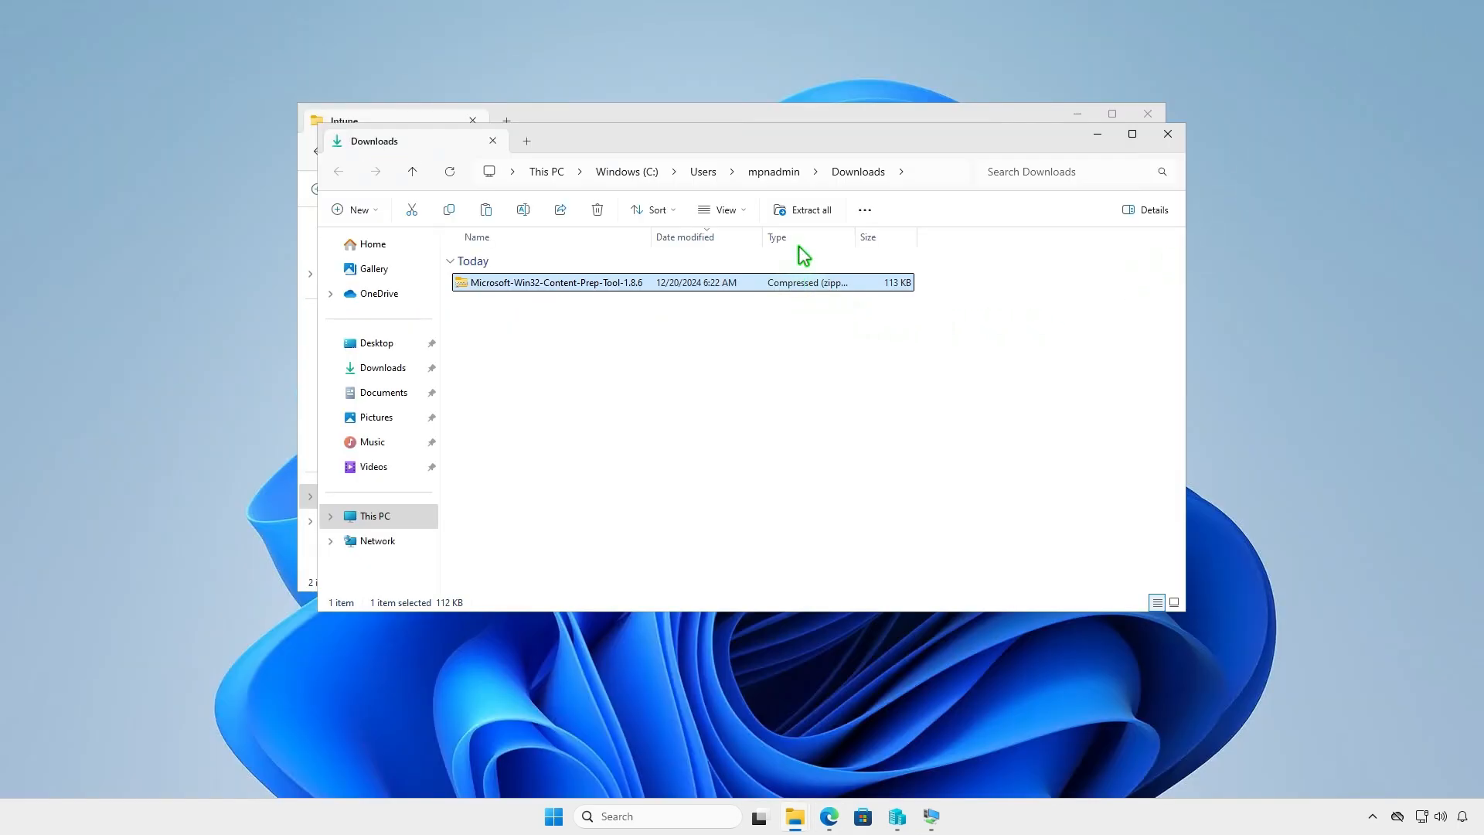
left_click(810, 212)
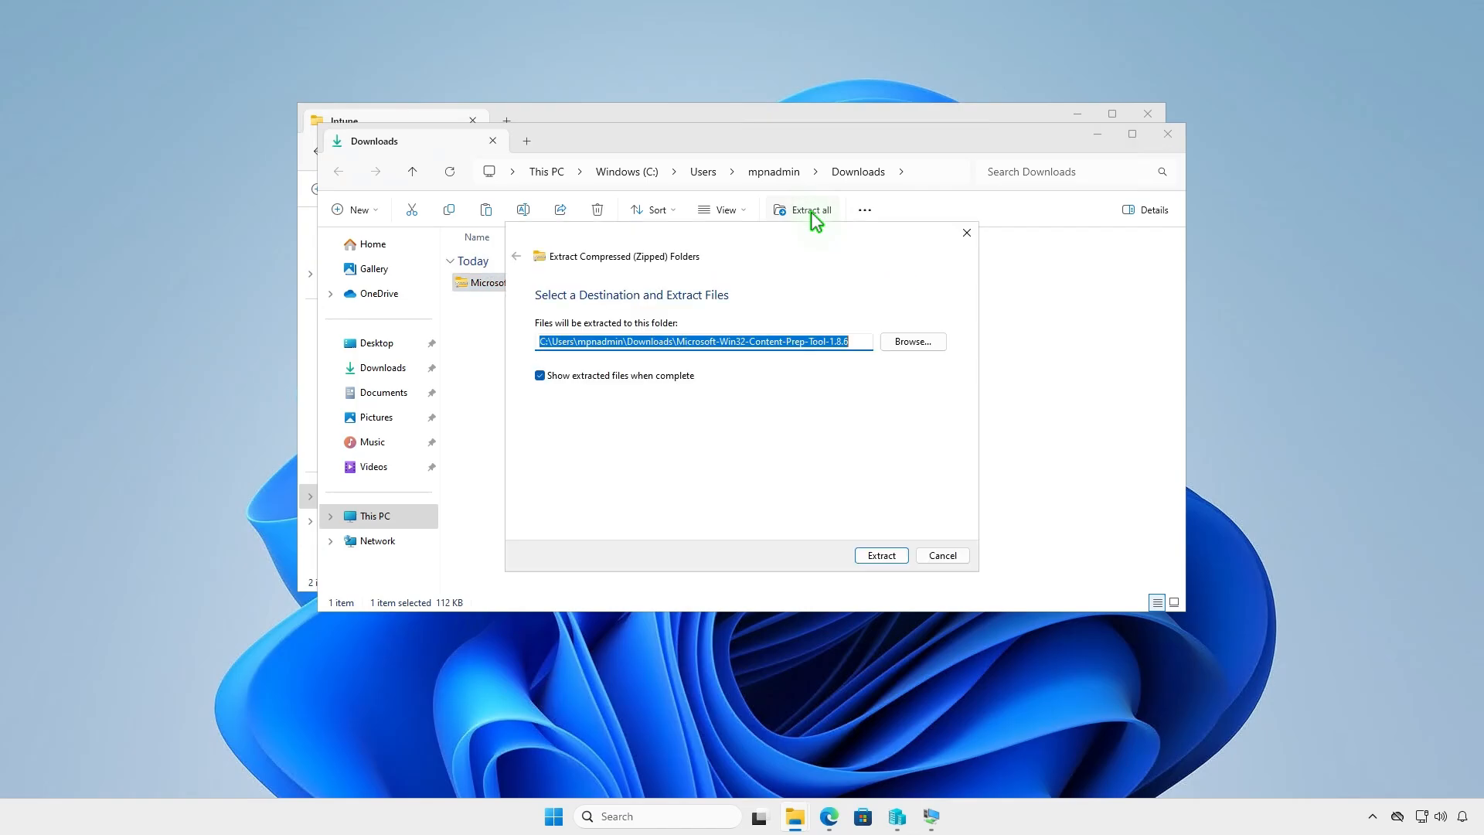
left_click(869, 554)
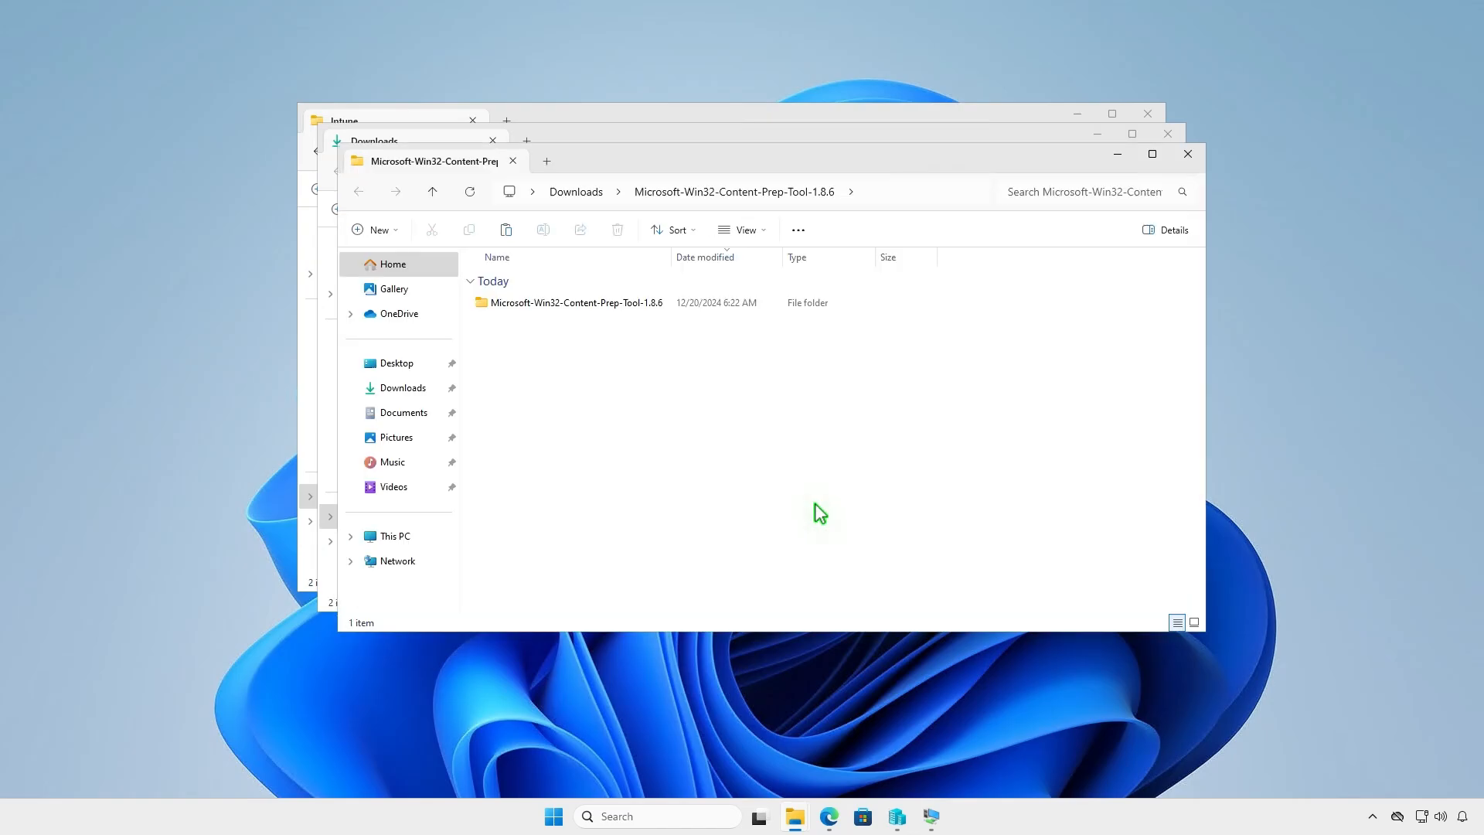
- Copy IntuneWinAppUtil from the extracted Microsoft-Win32-Content-Prep-Tool-1.8.6 folder into D:\Intune, closing the two Downloads windows
double_click(662, 304)
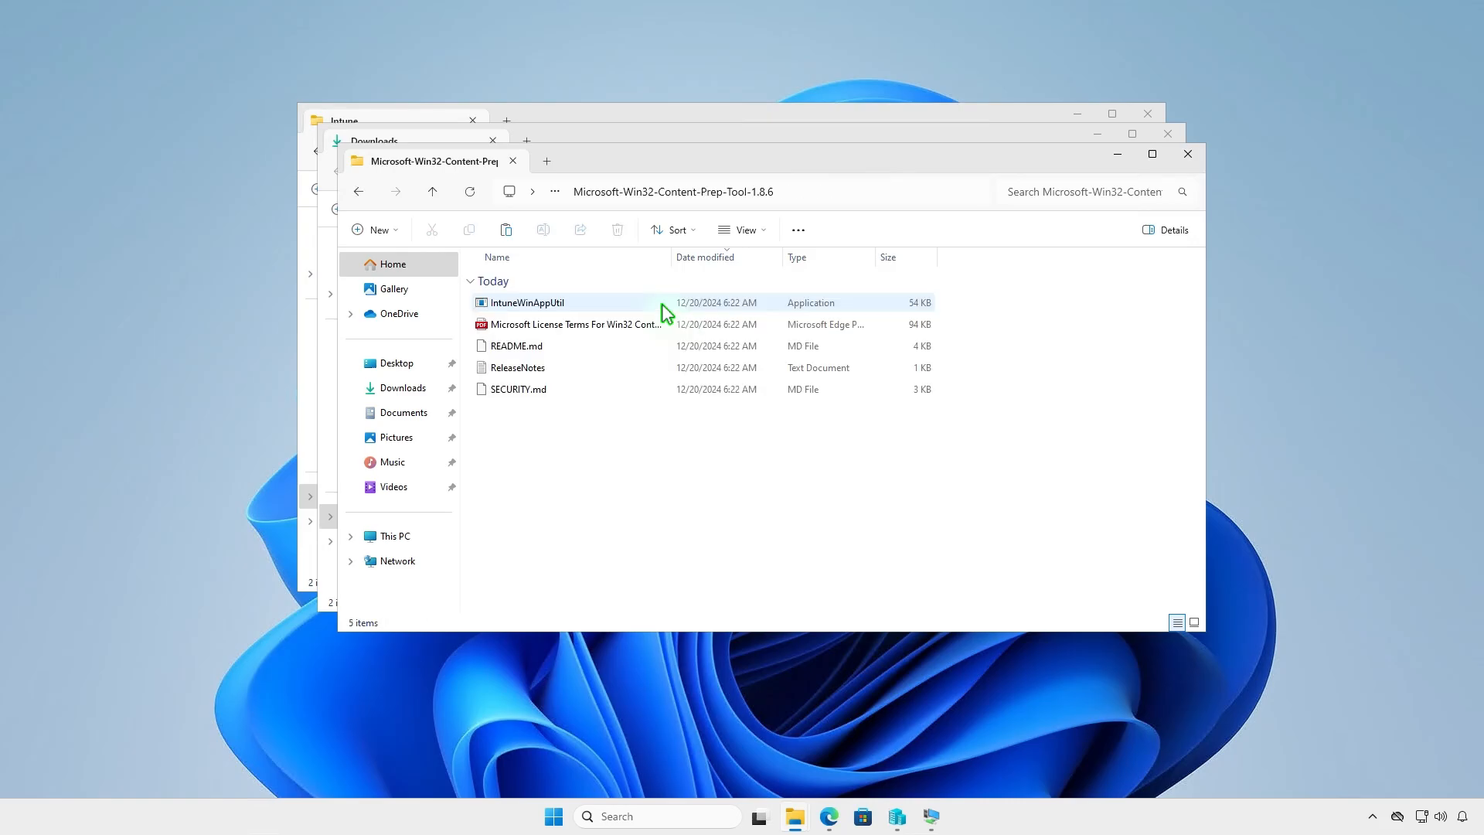
left_click(592, 301)
right_click(592, 302)
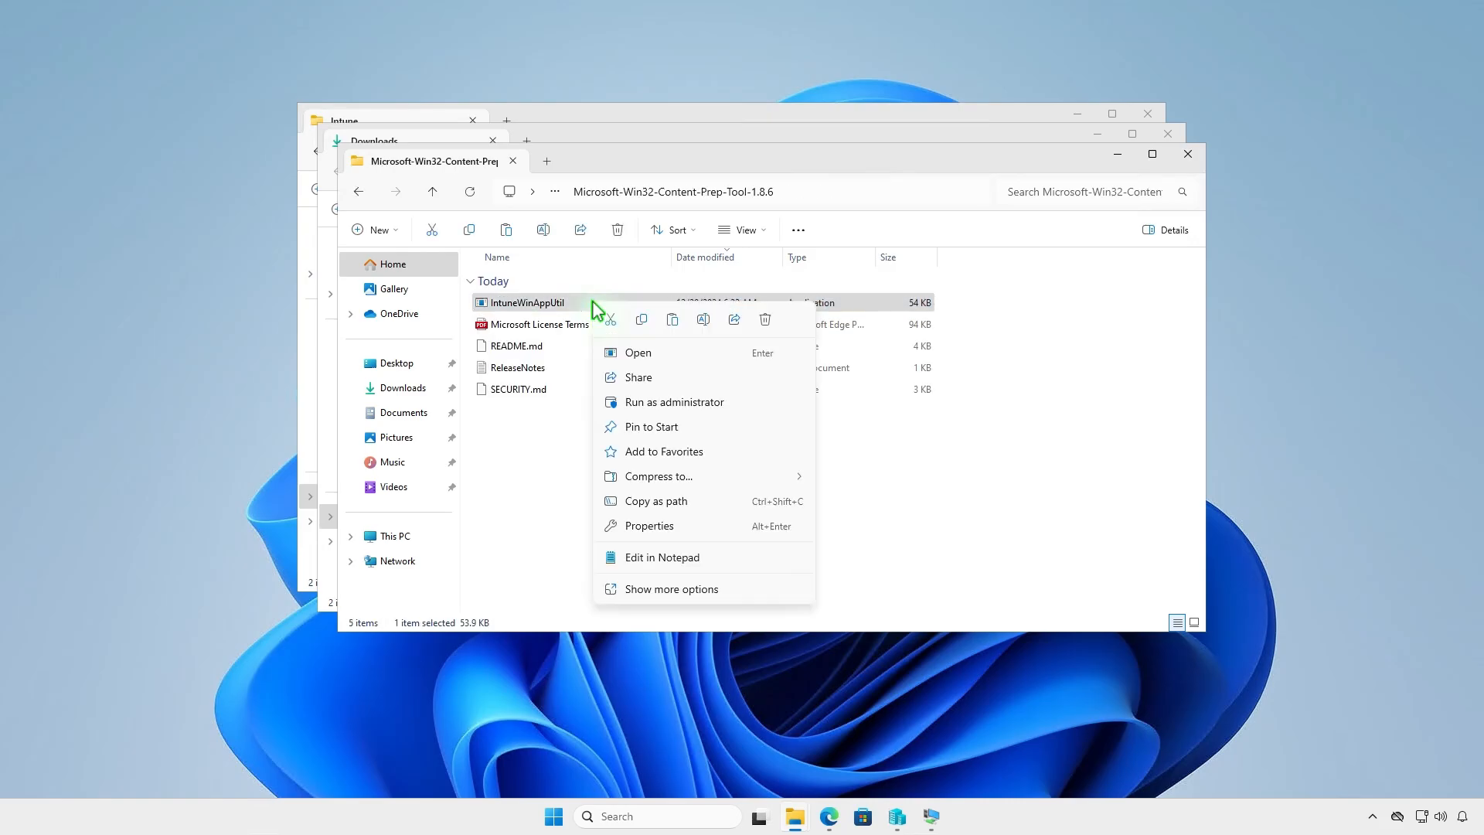
left_click(641, 319)
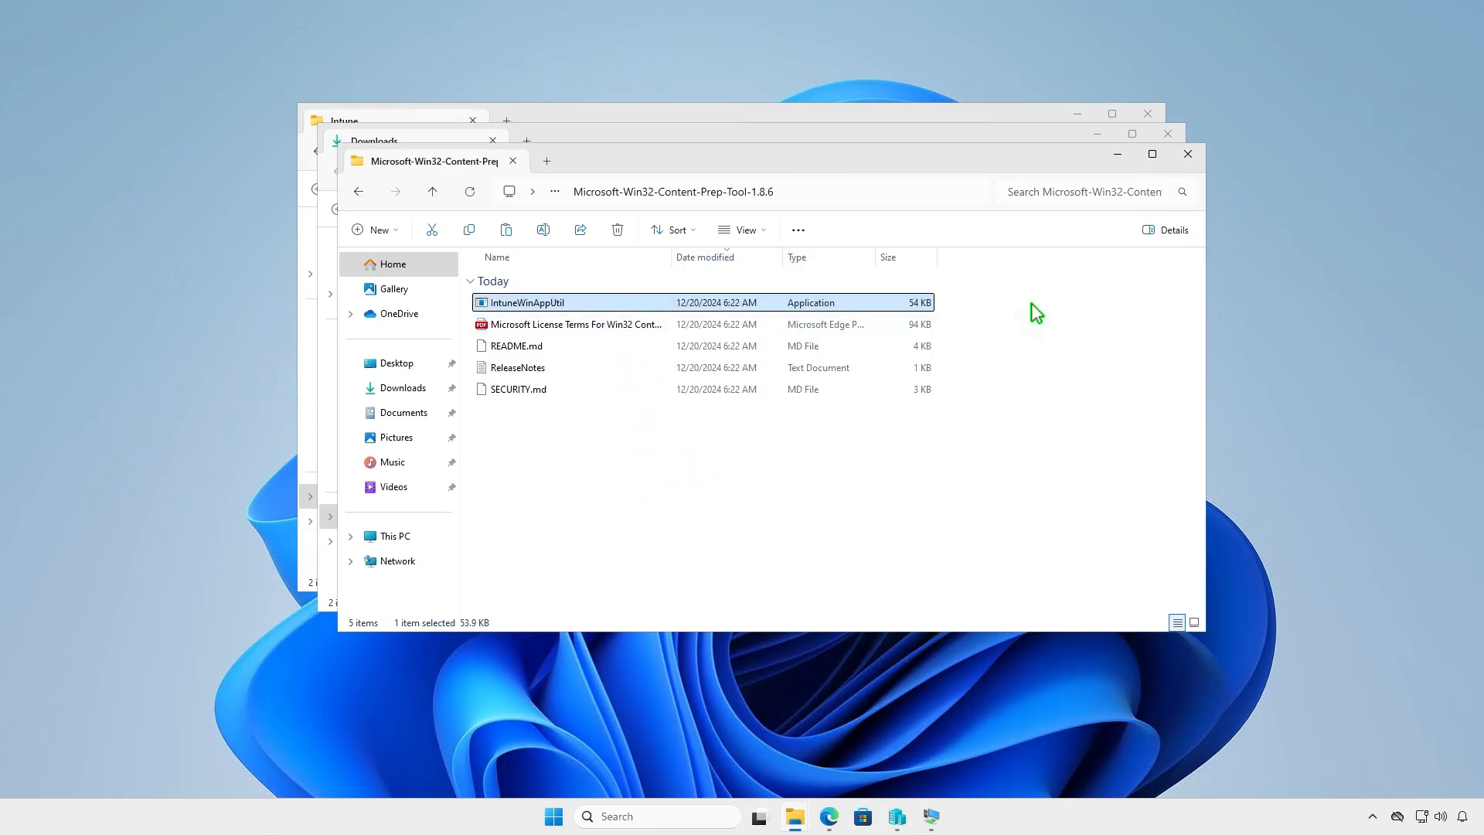
left_click(1188, 154)
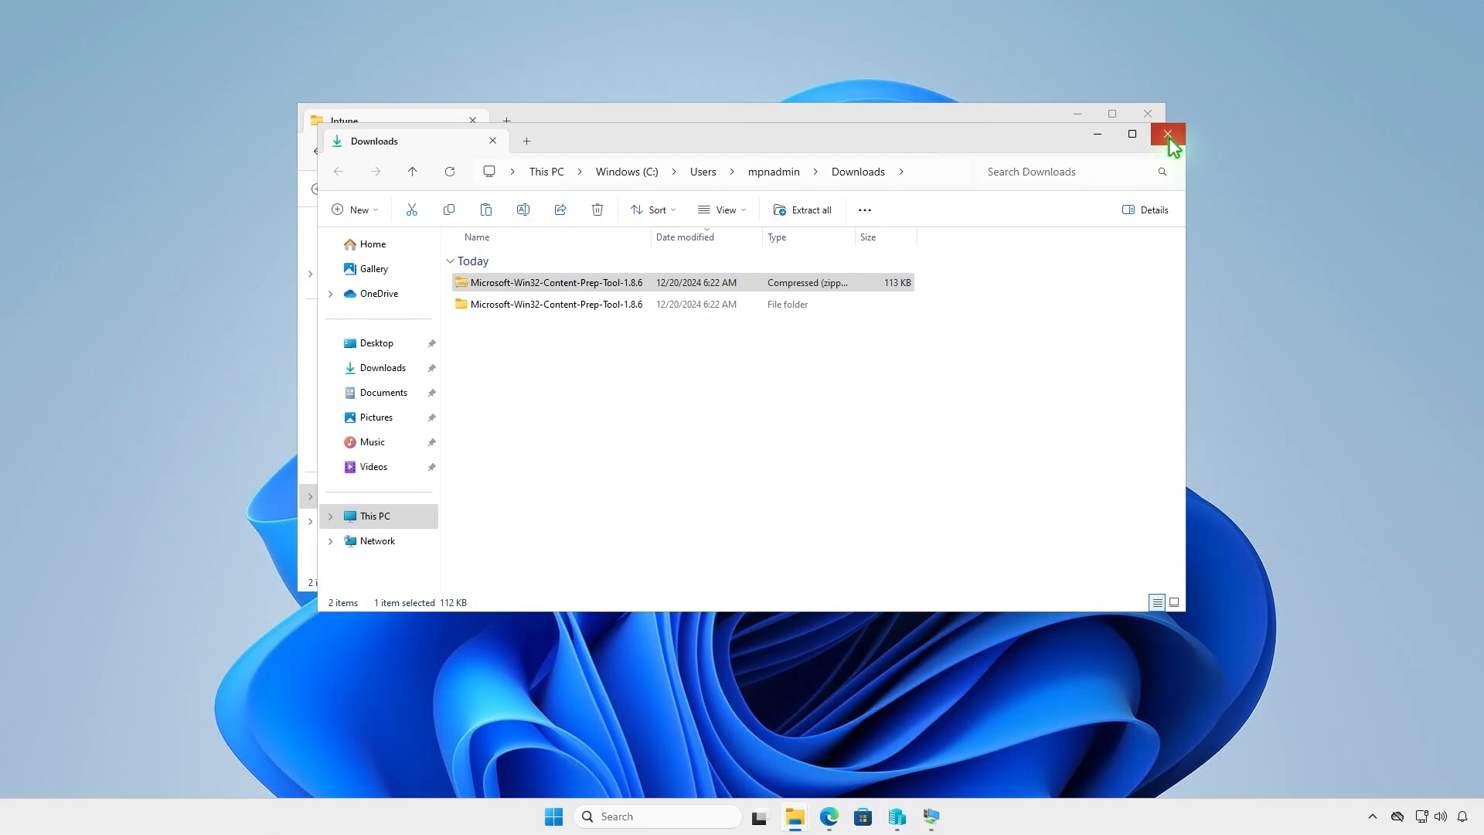
left_click(1167, 134)
right_click(532, 333)
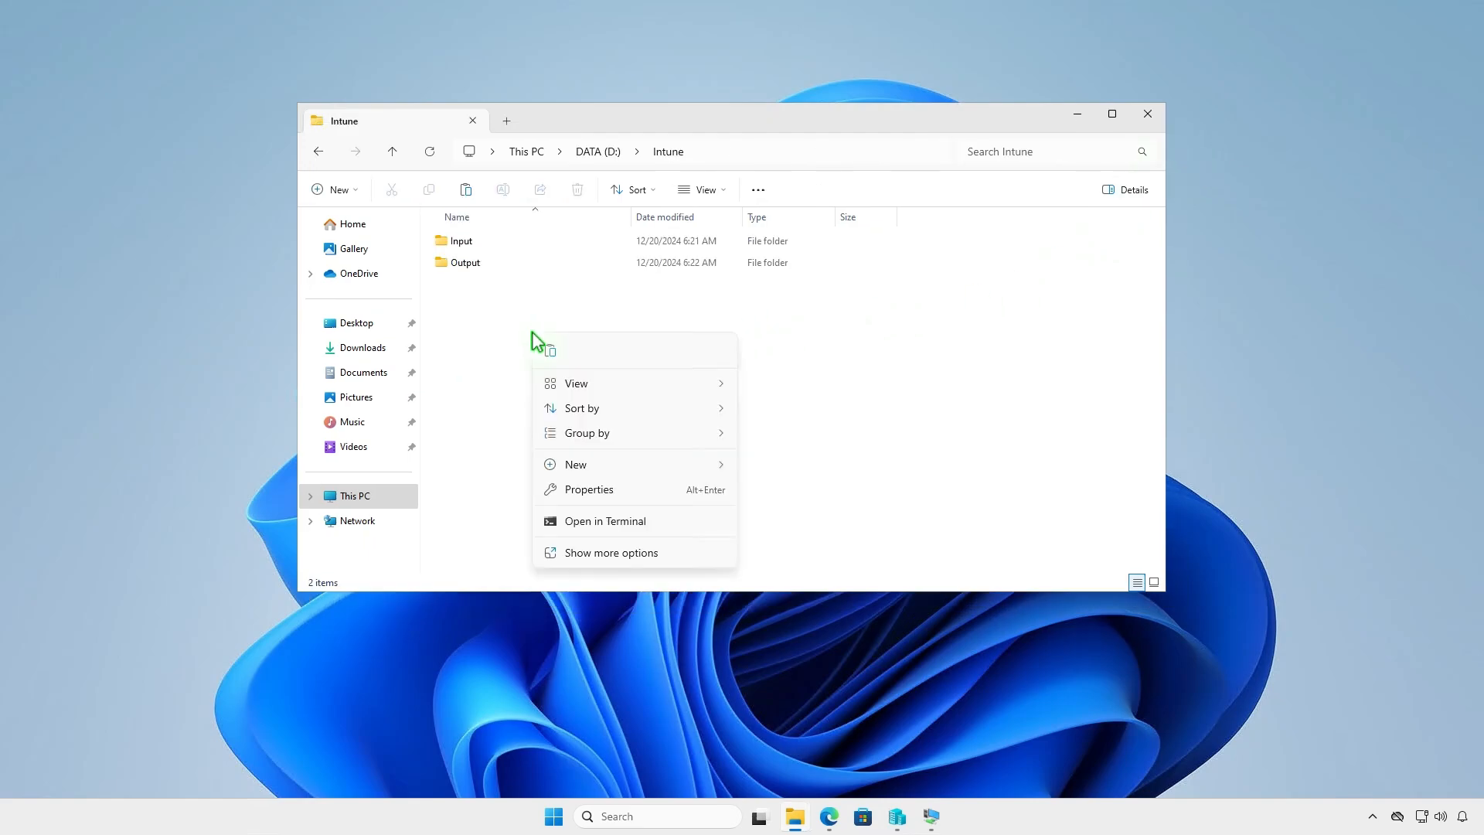
left_click(550, 350)
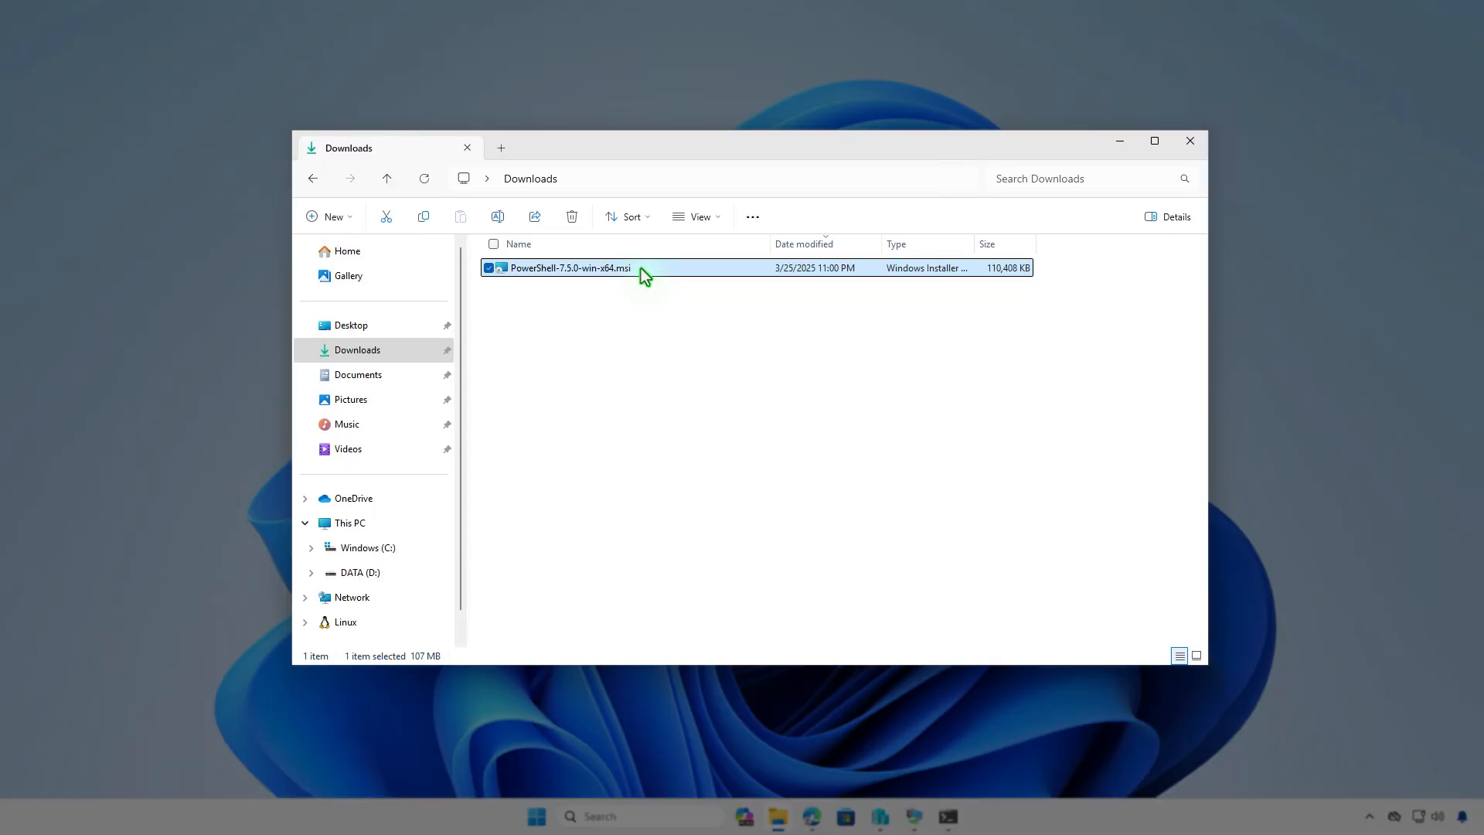
- Rename PowerShell-7.5.0-win-x64.msi in Downloads to setup.msi
key("F2")
type("setup")
key("Return")
- Copy setup.msi from Downloads into D:\Intune\Input and return to the Intune folder
right_click(575, 271)
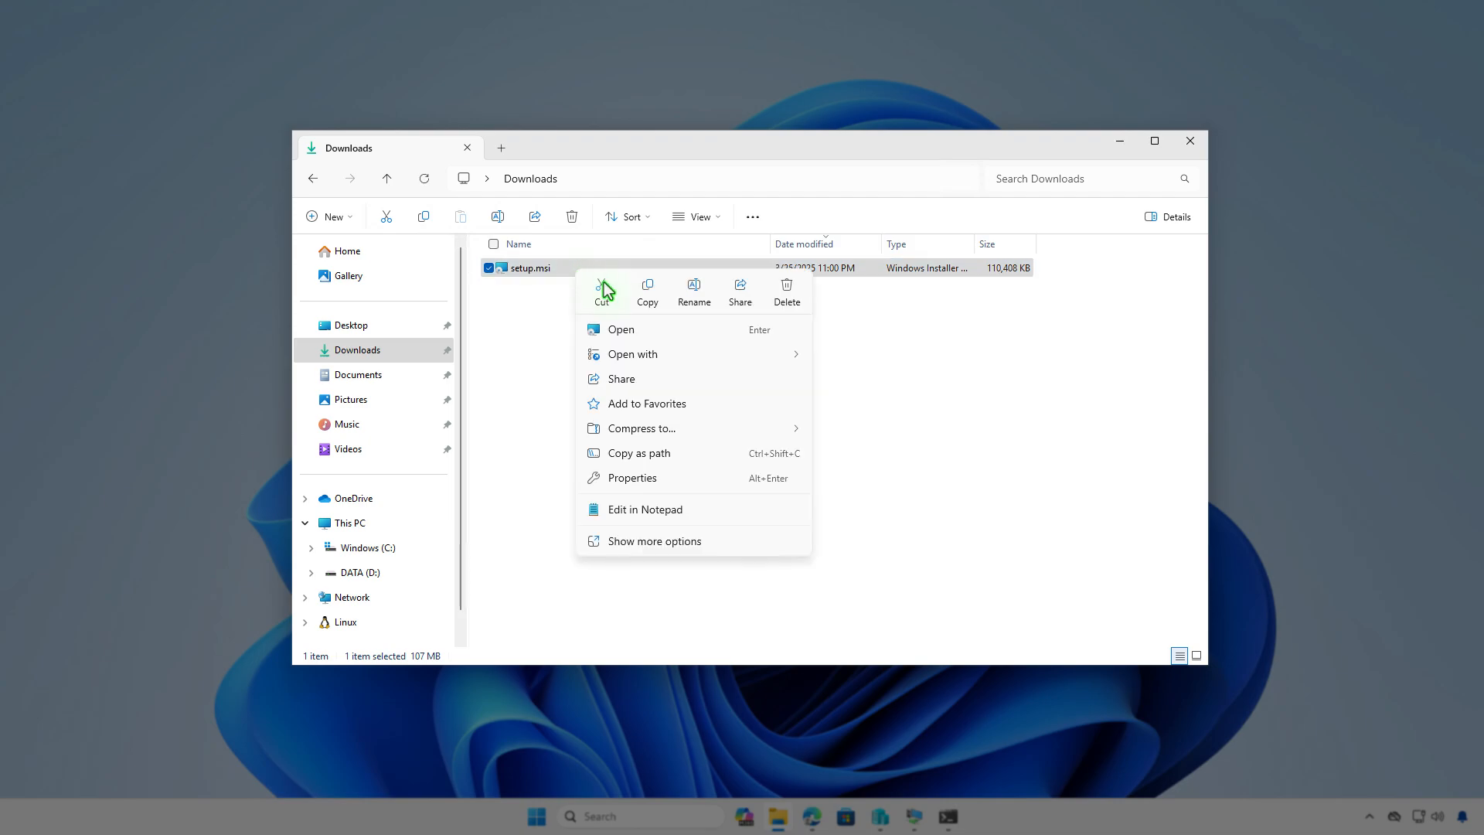
left_click(652, 298)
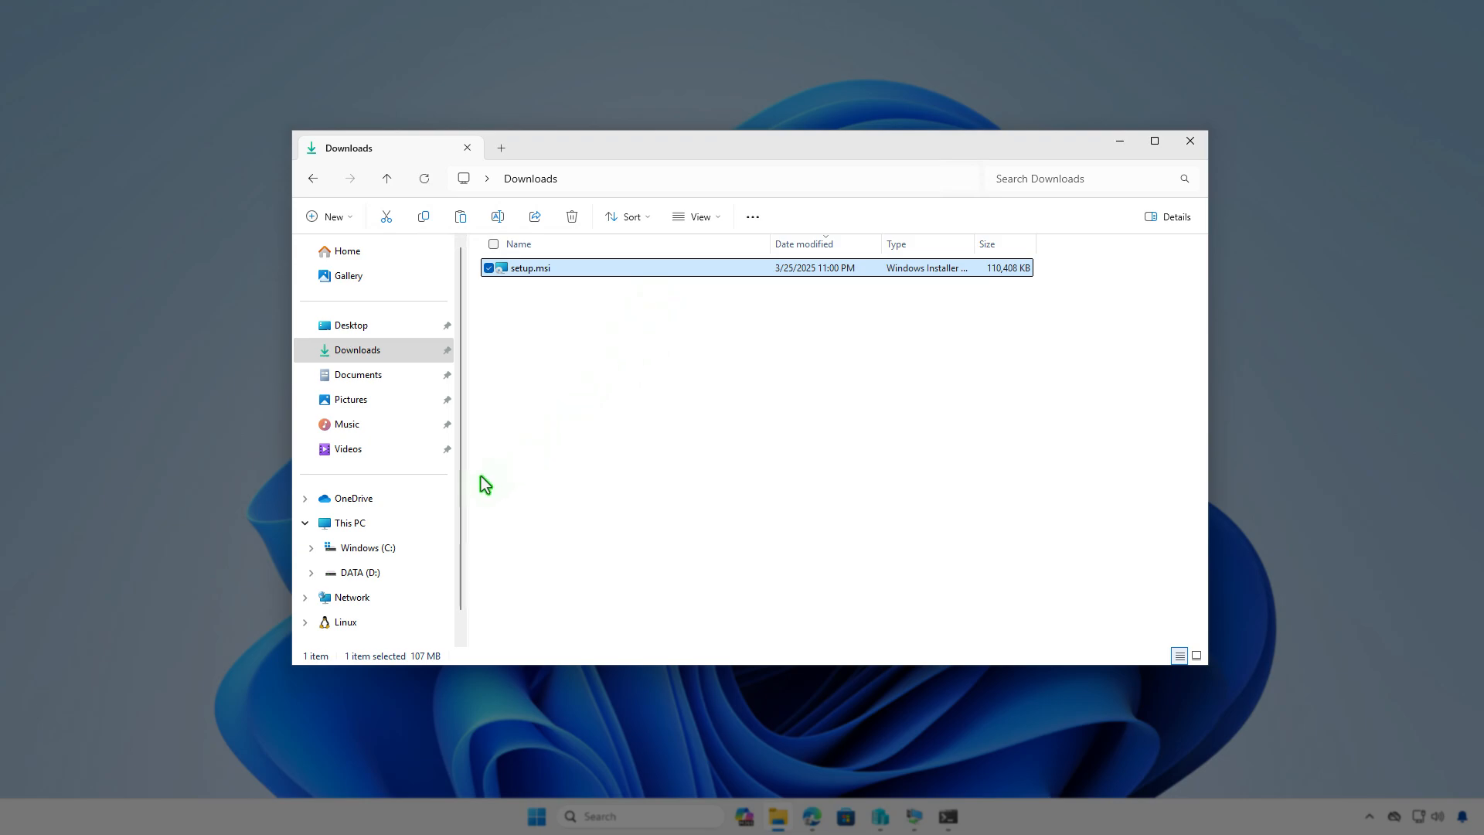
left_click(411, 523)
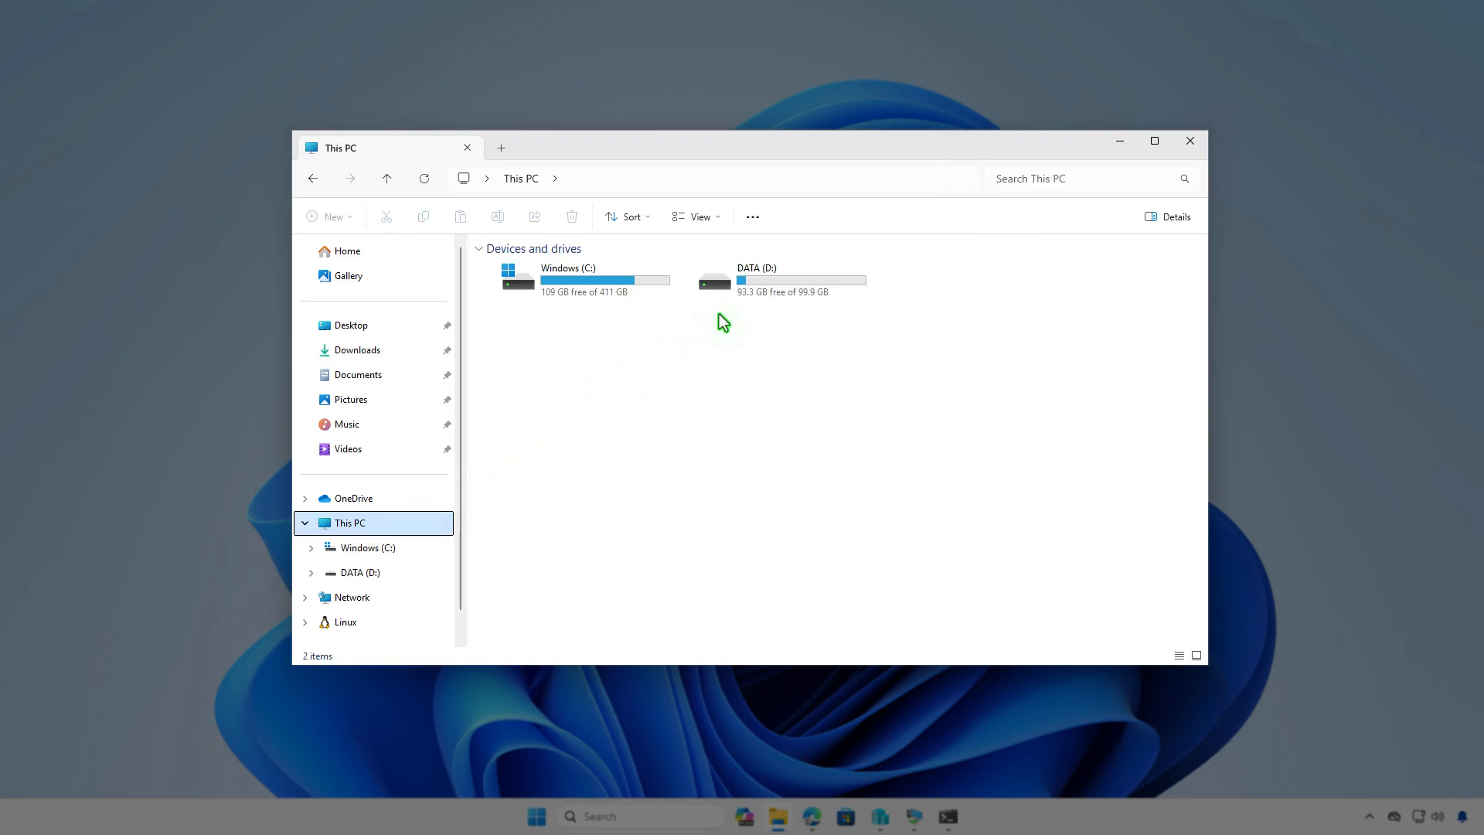
double_click(748, 295)
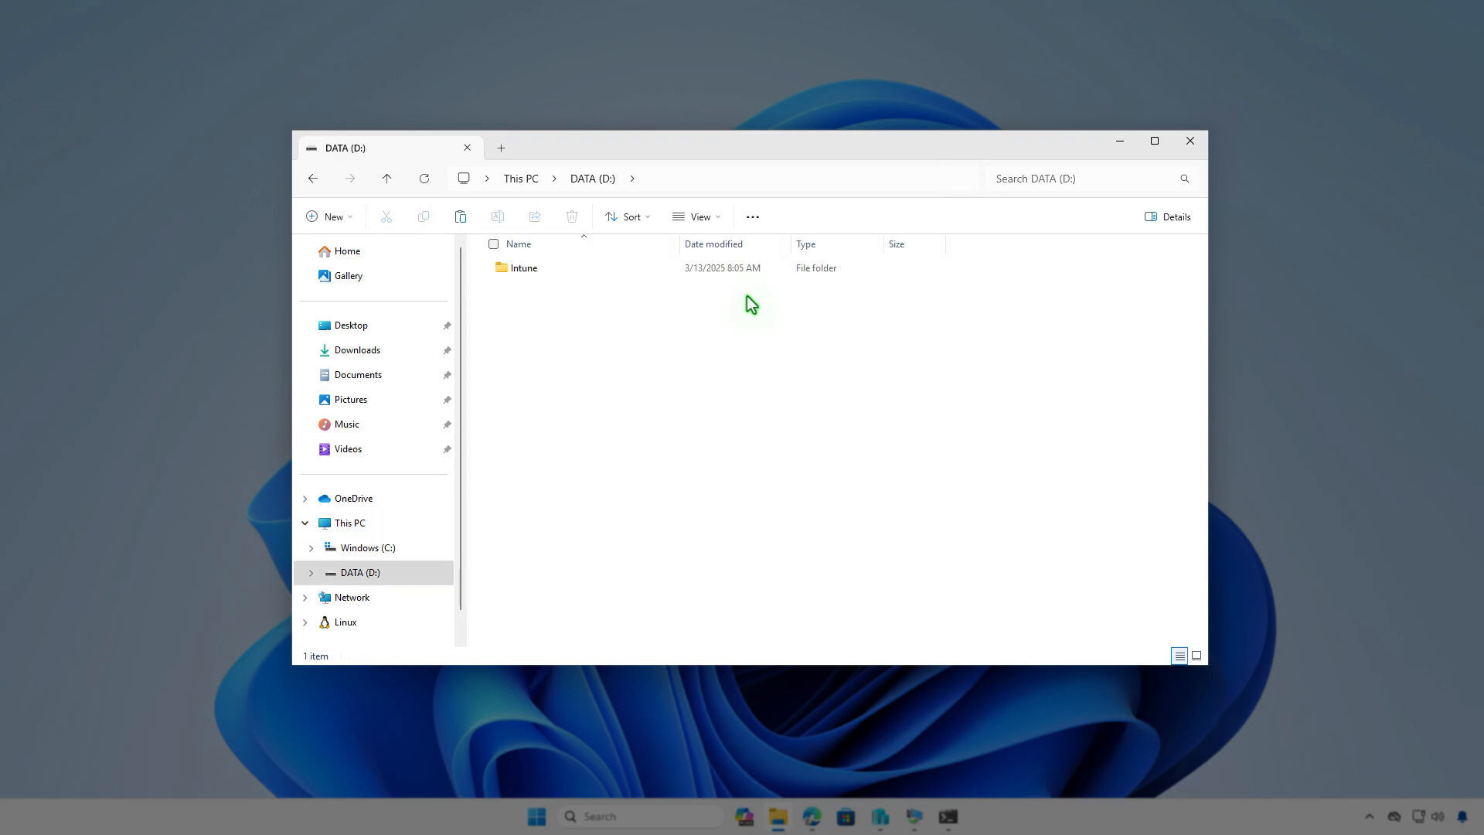
double_click(595, 276)
double_click(595, 276)
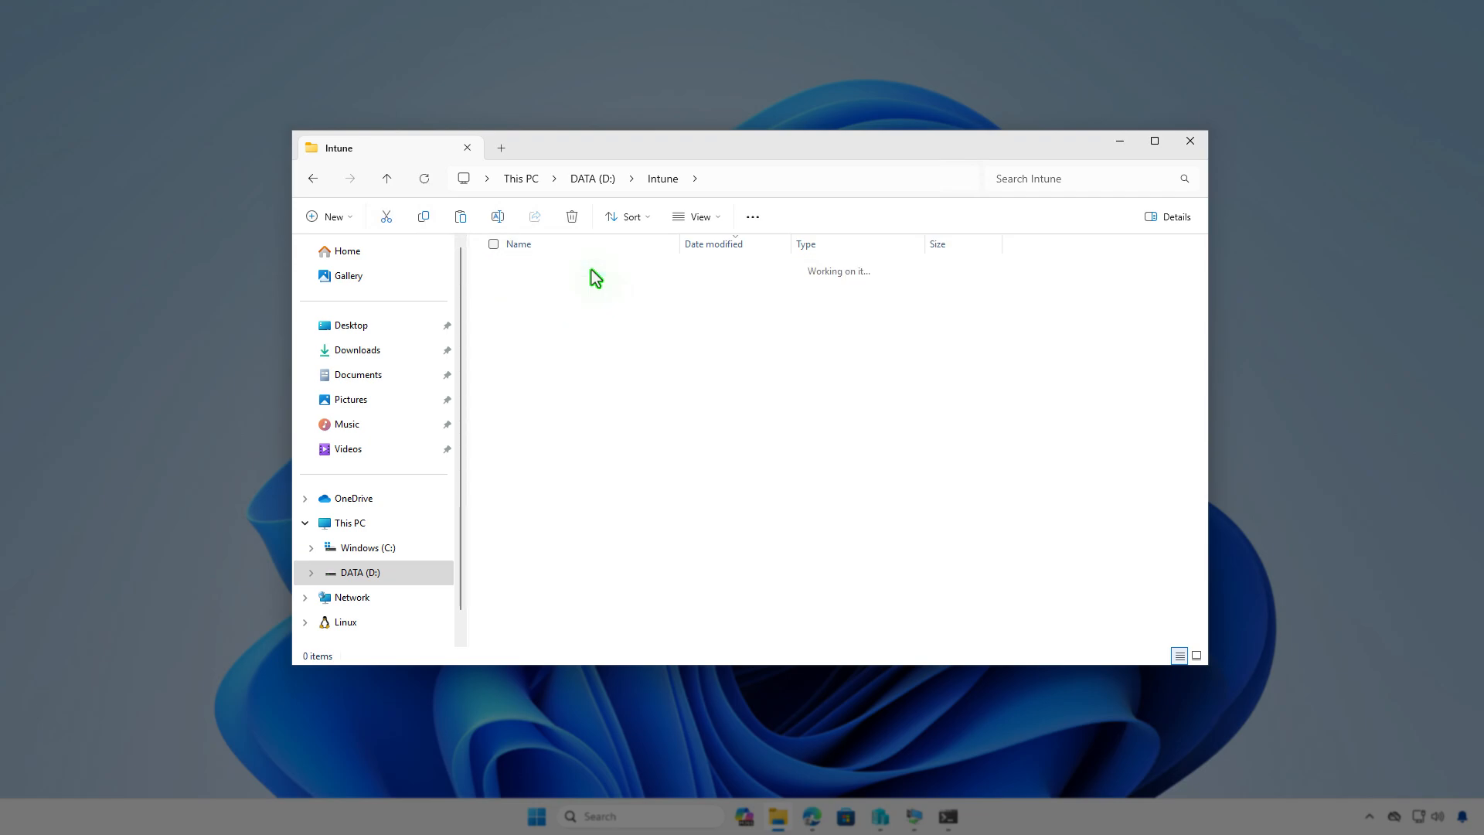
right_click(595, 276)
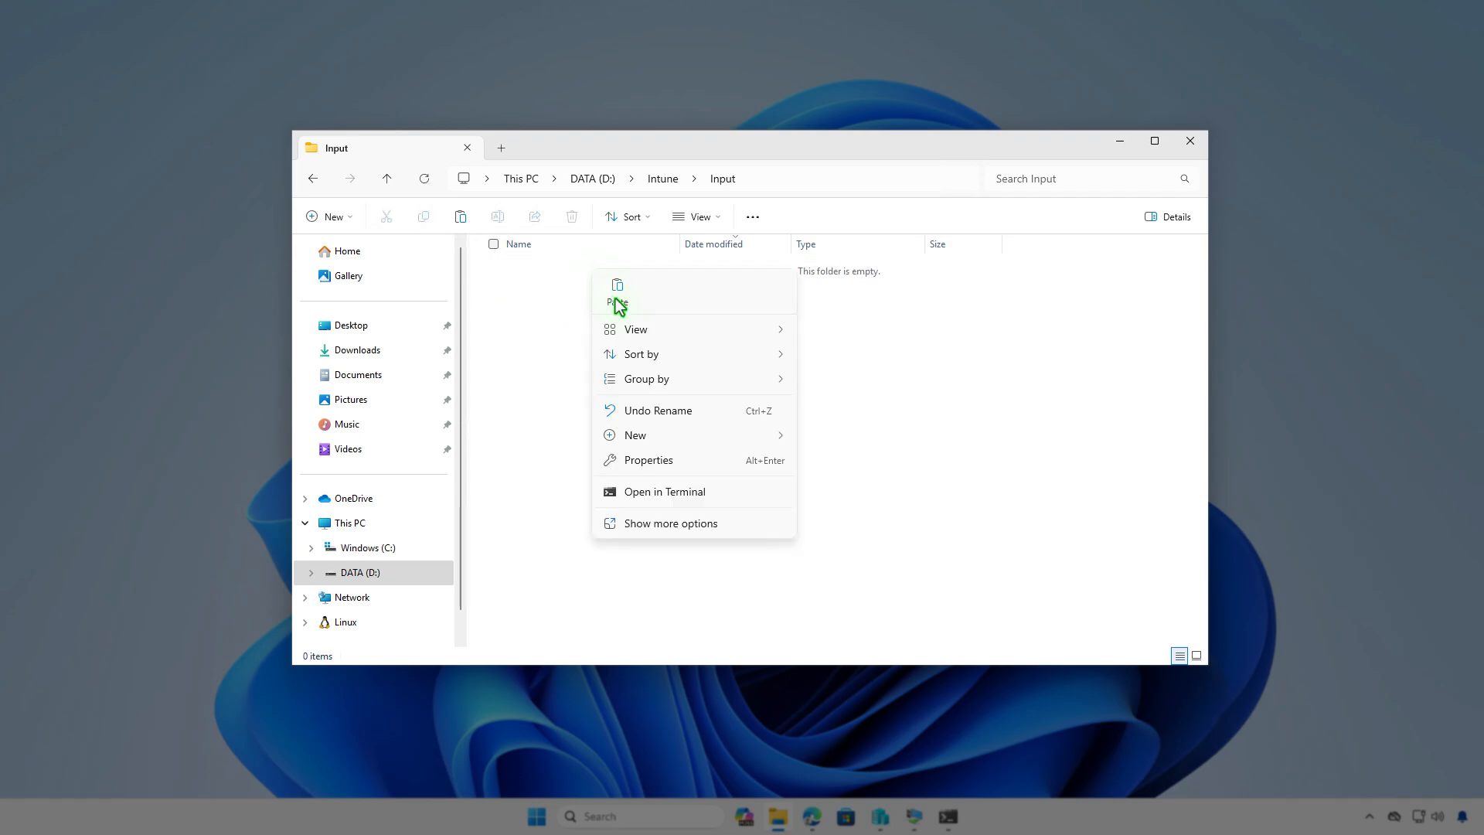
left_click(617, 293)
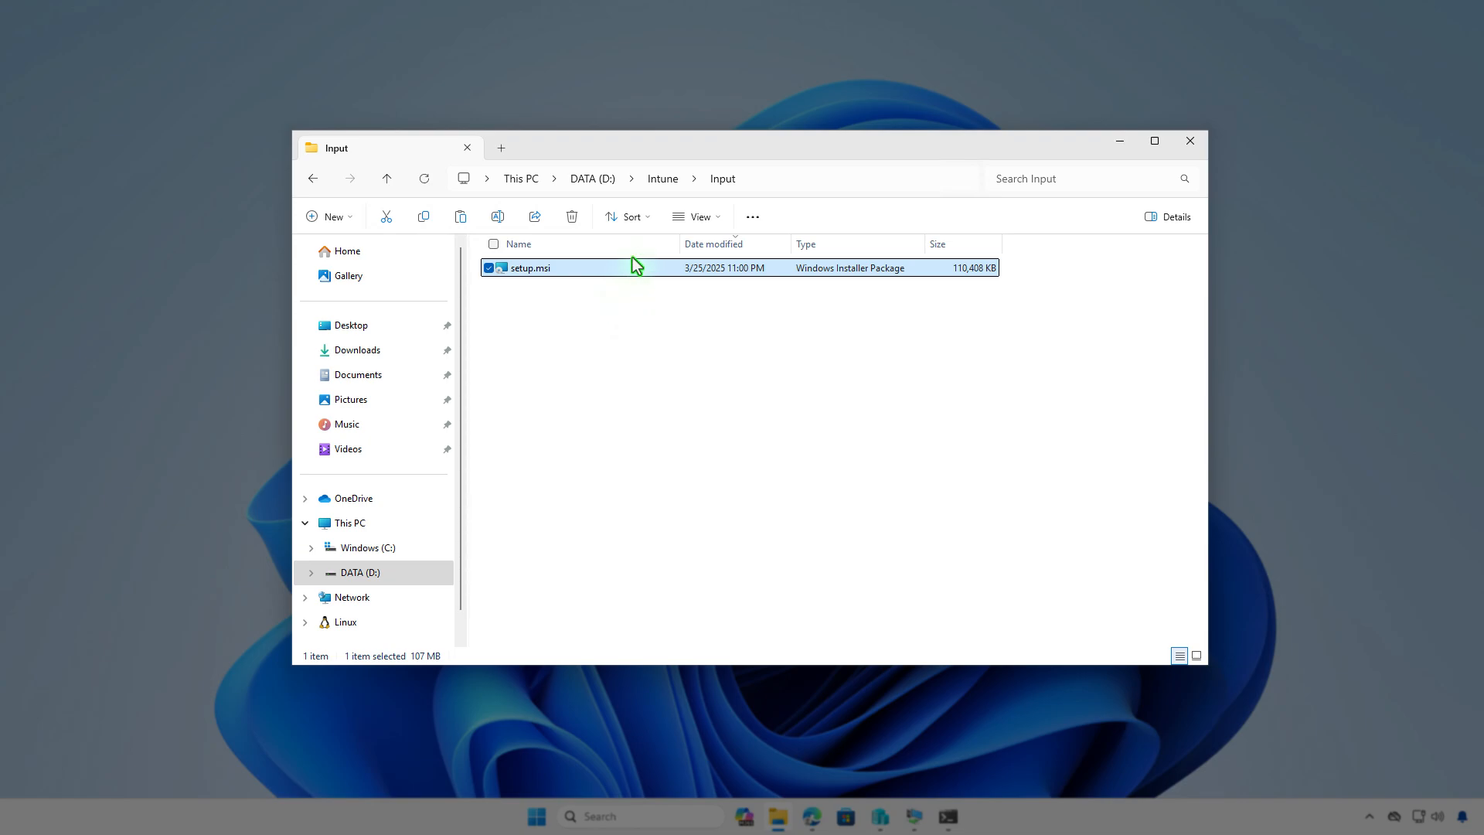
left_click(653, 185)
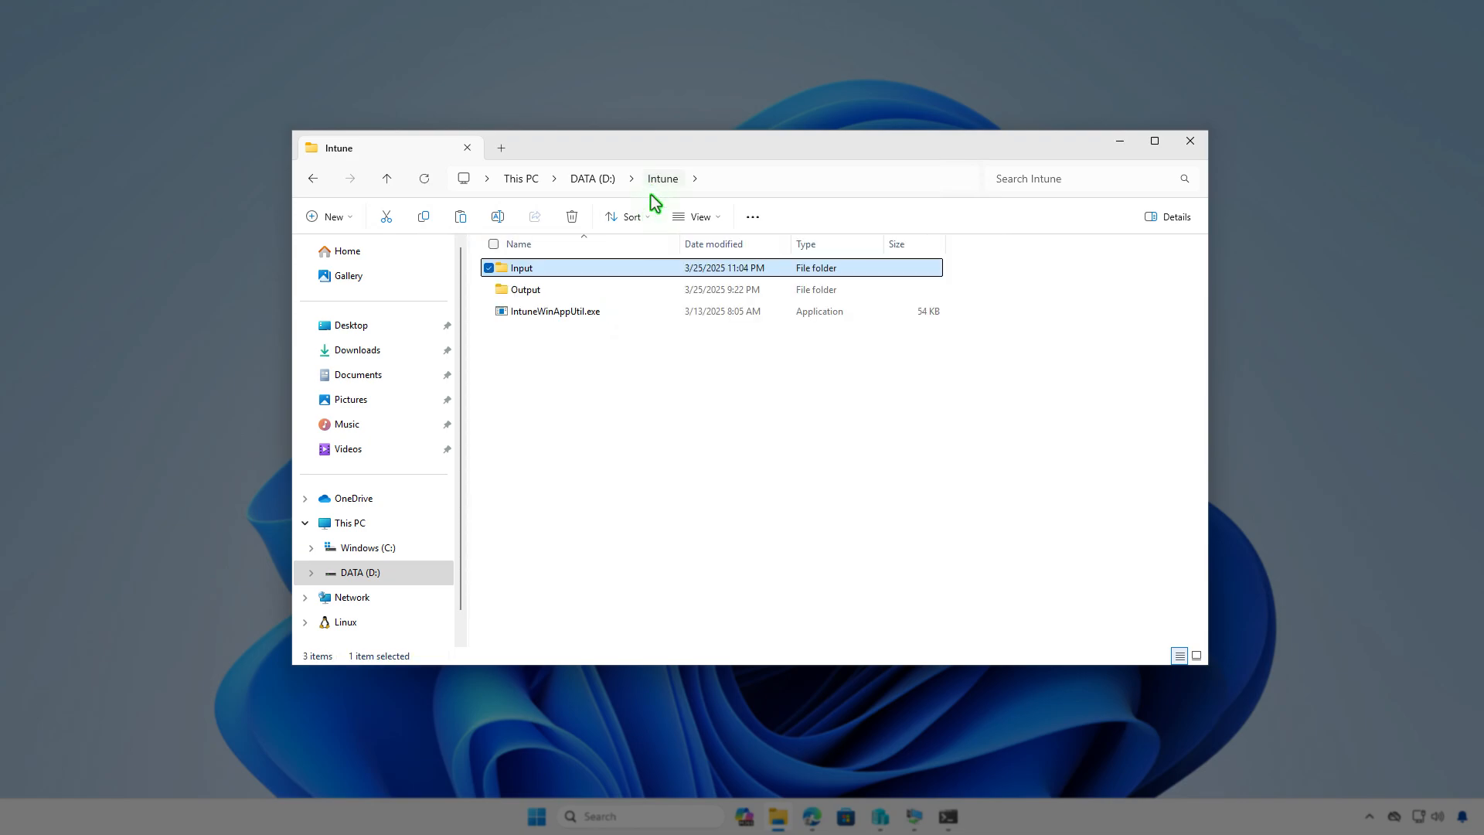
left_click(691, 411)
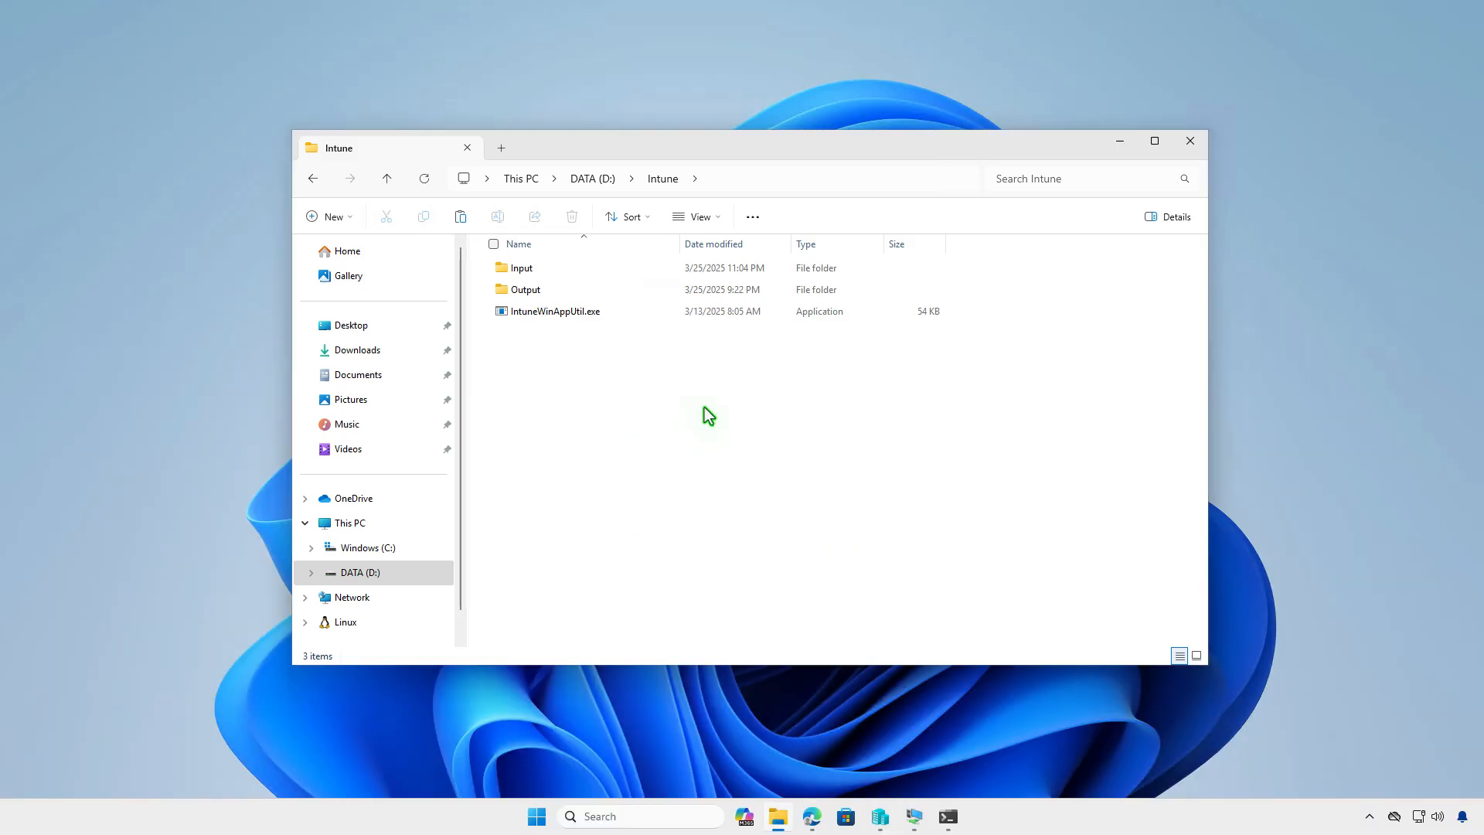
- Minimize File Explorer, open Terminal as administrator and change the working directory to D:\Intune
left_click(1119, 143)
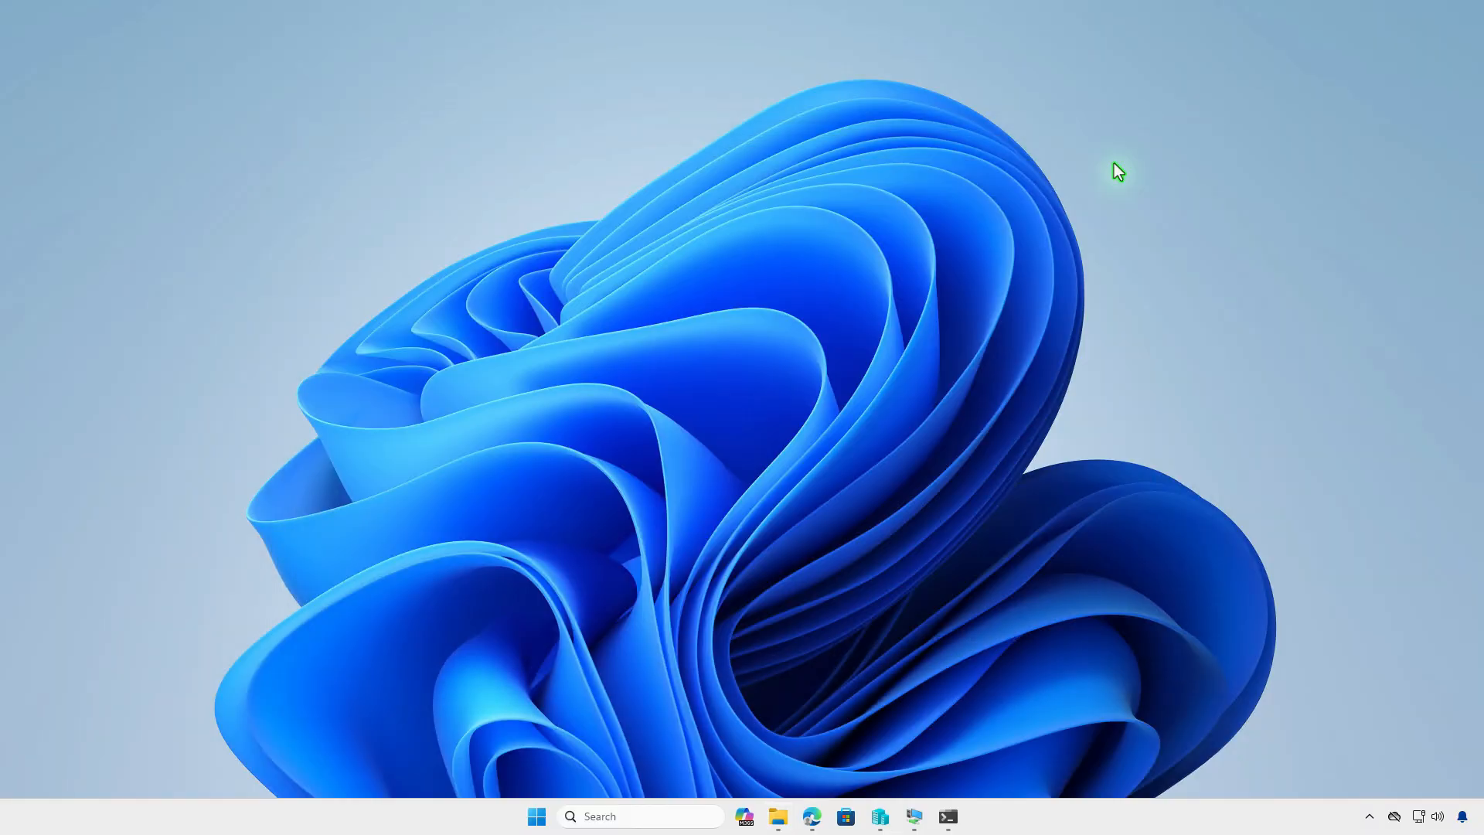
right_click(536, 816)
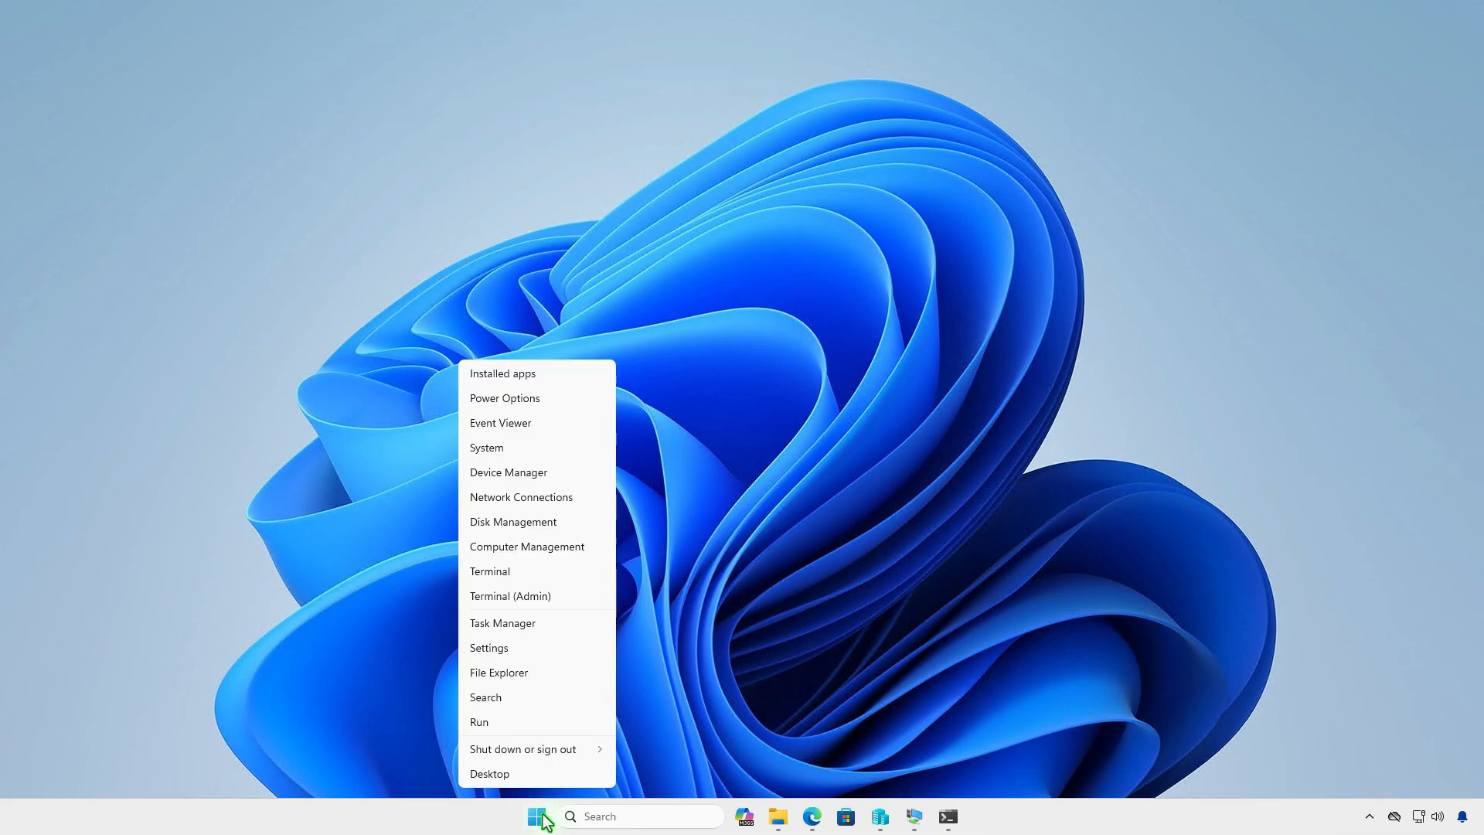
left_click(575, 601)
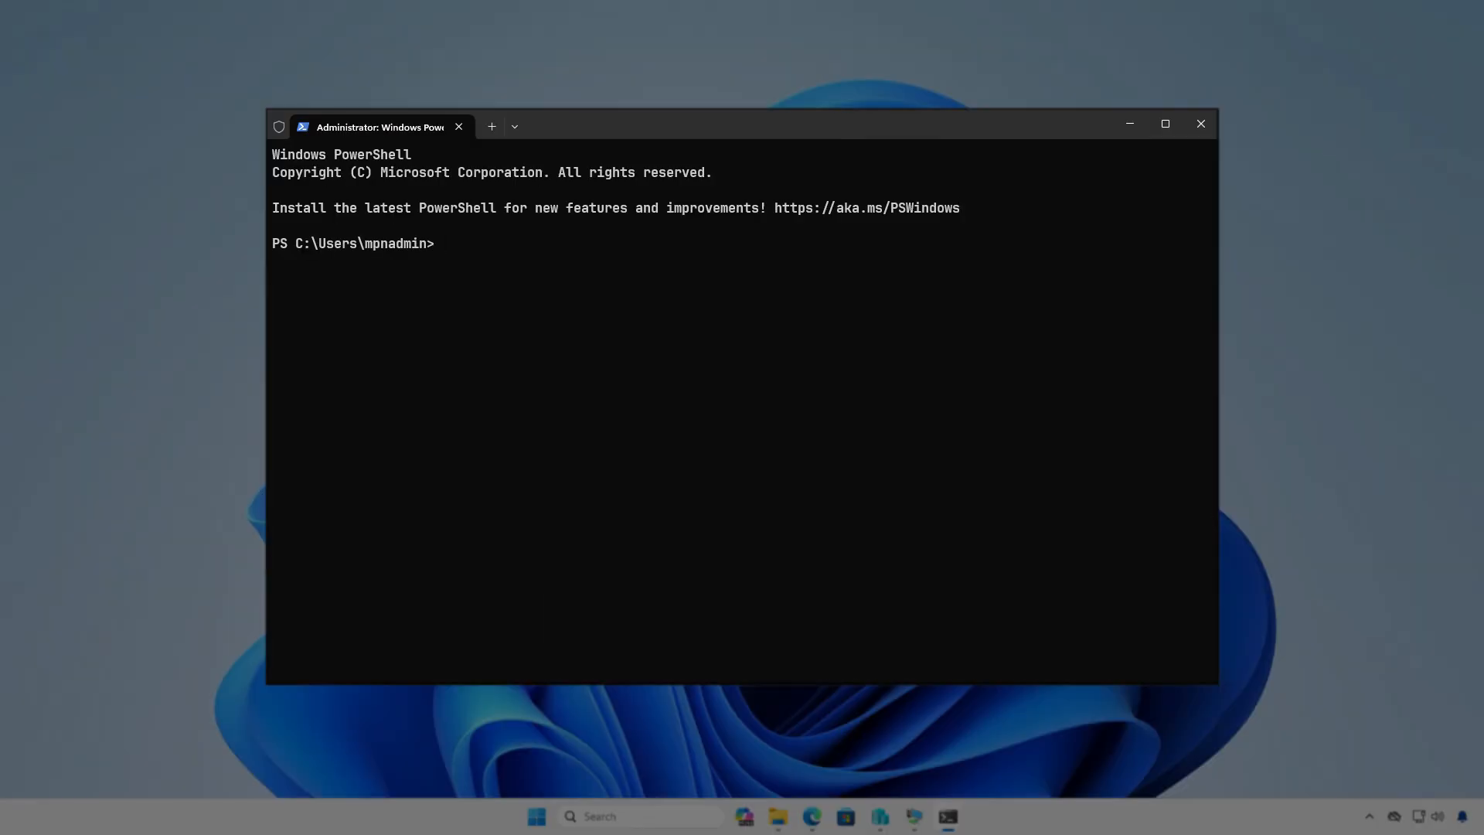
type("cd D:")
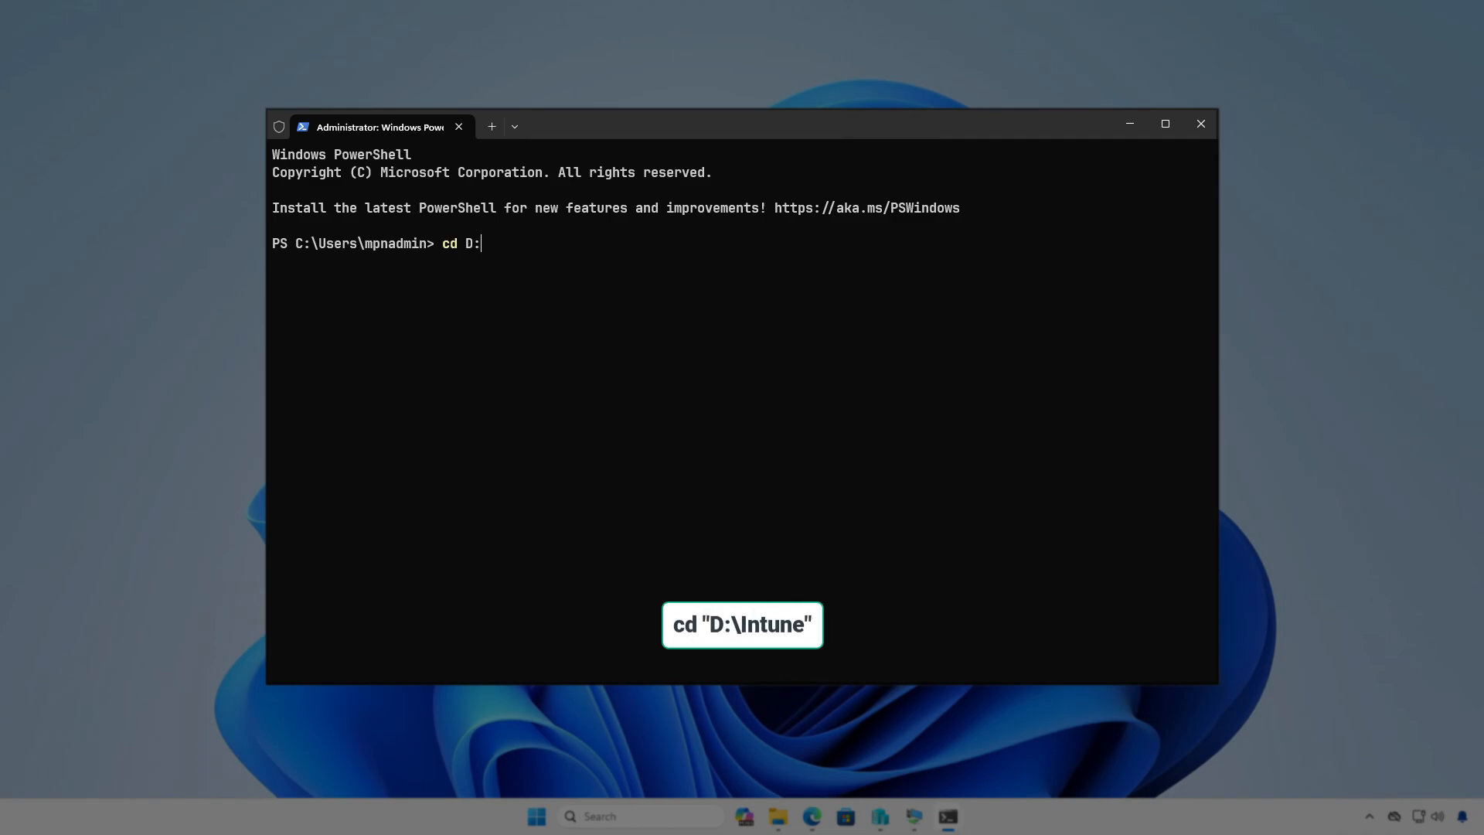
type("\\In")
key("Tab")
key("Return")
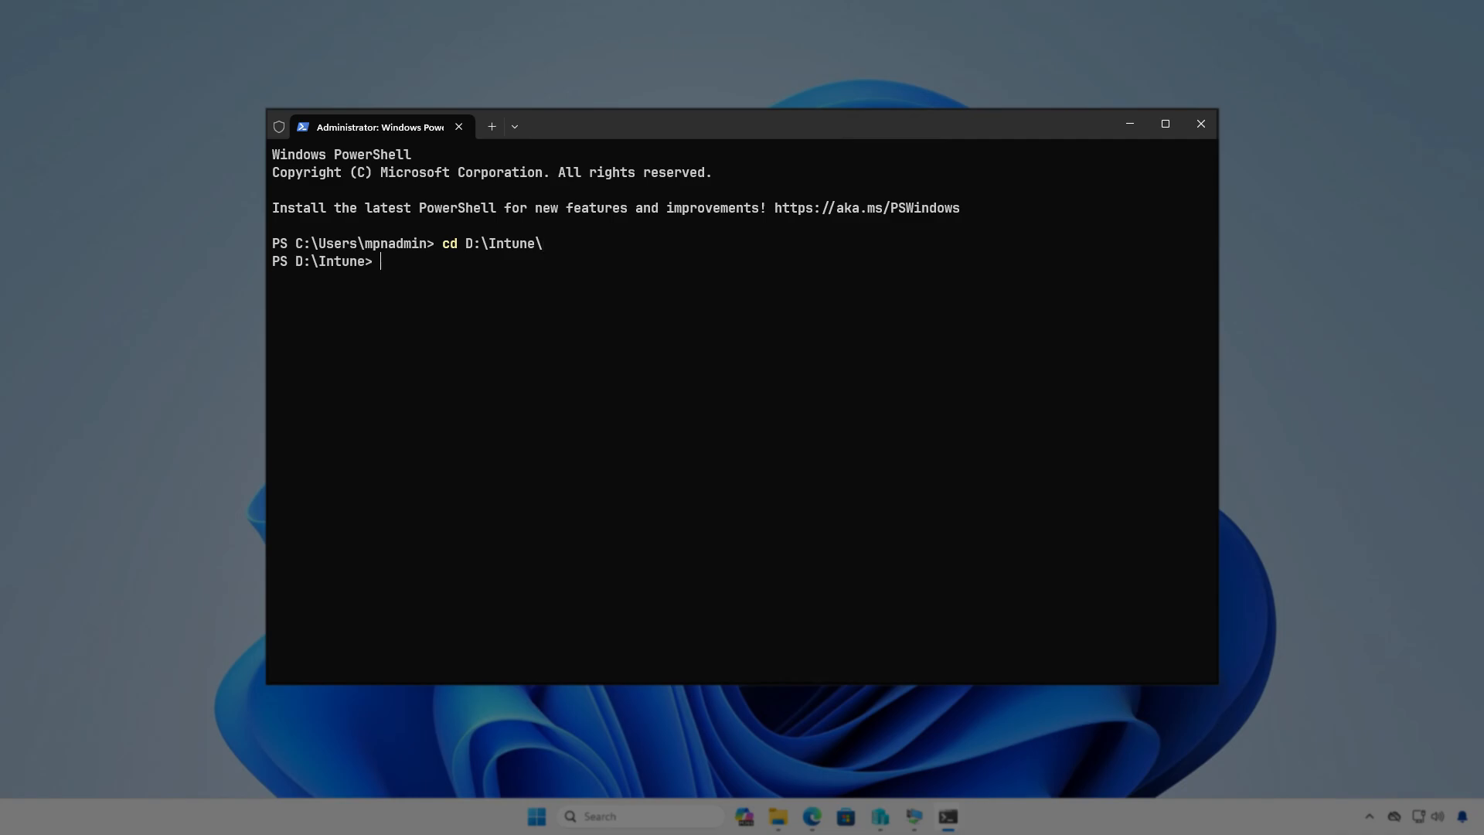
key("Return")
- Run .\IntuneWinAppUtil.exe and specify "D:\Intune\Input" as the source folder
type(".\\In")
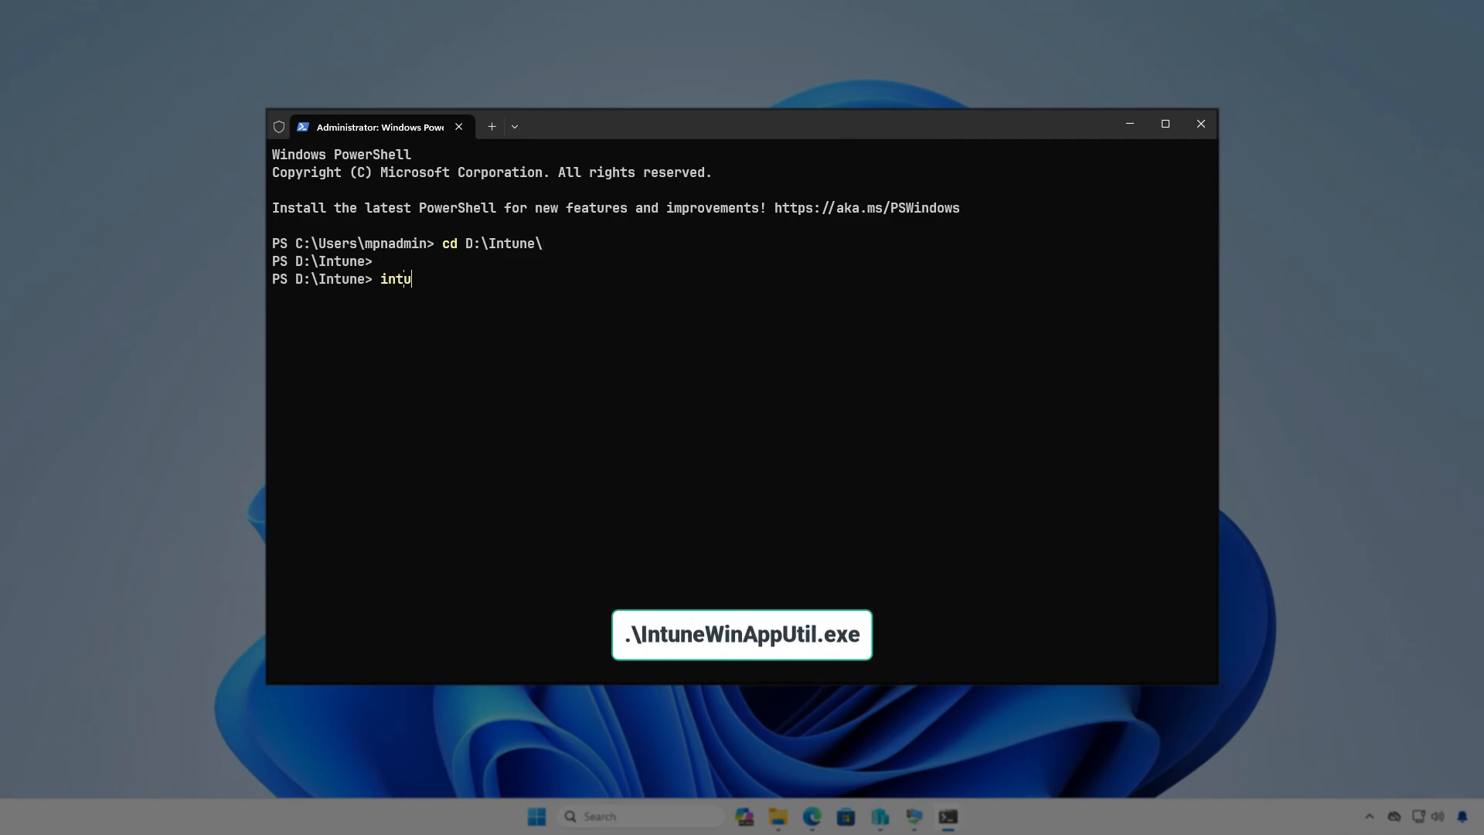
key("Tab")
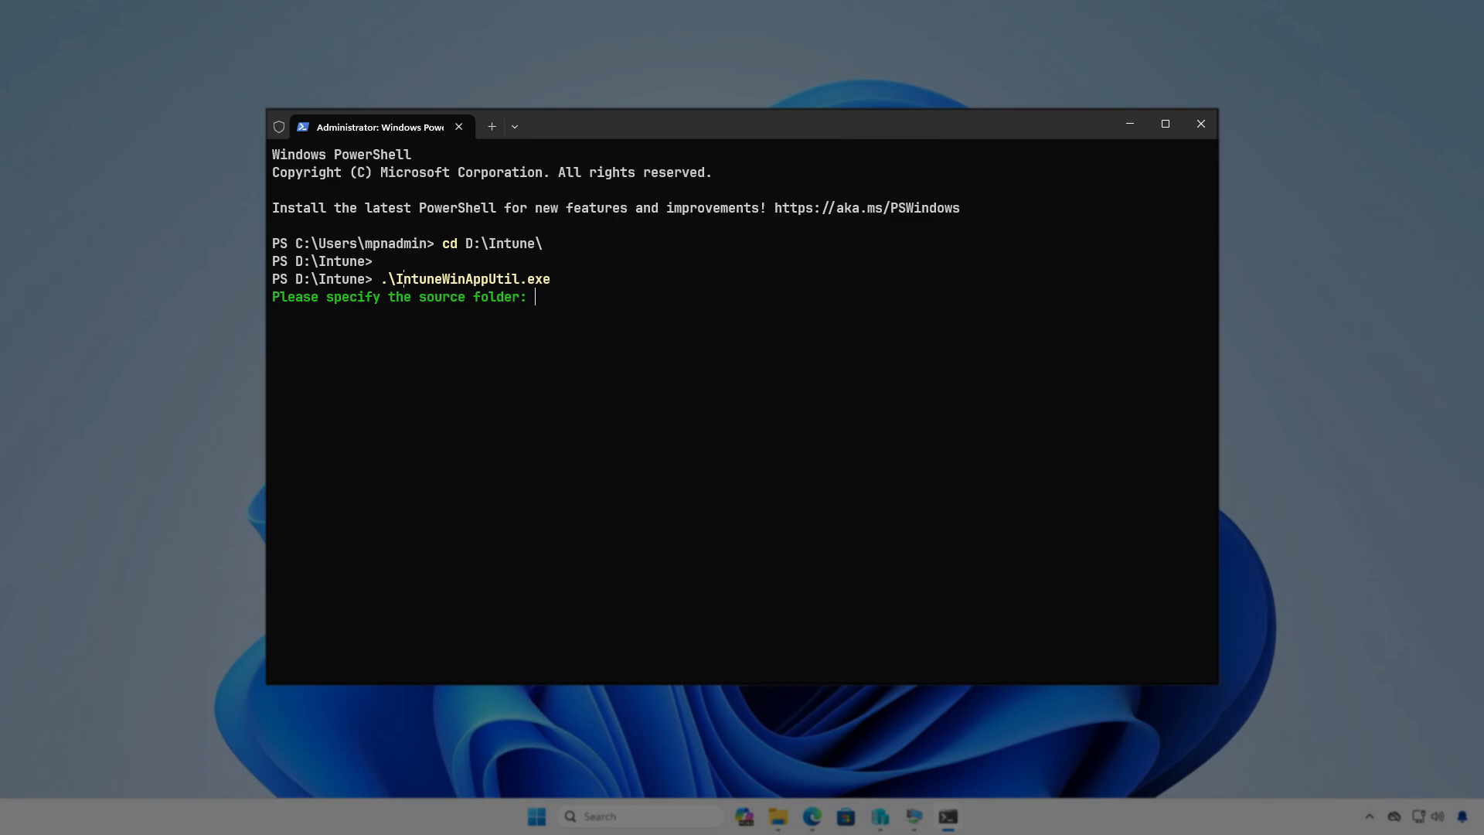
type("D")
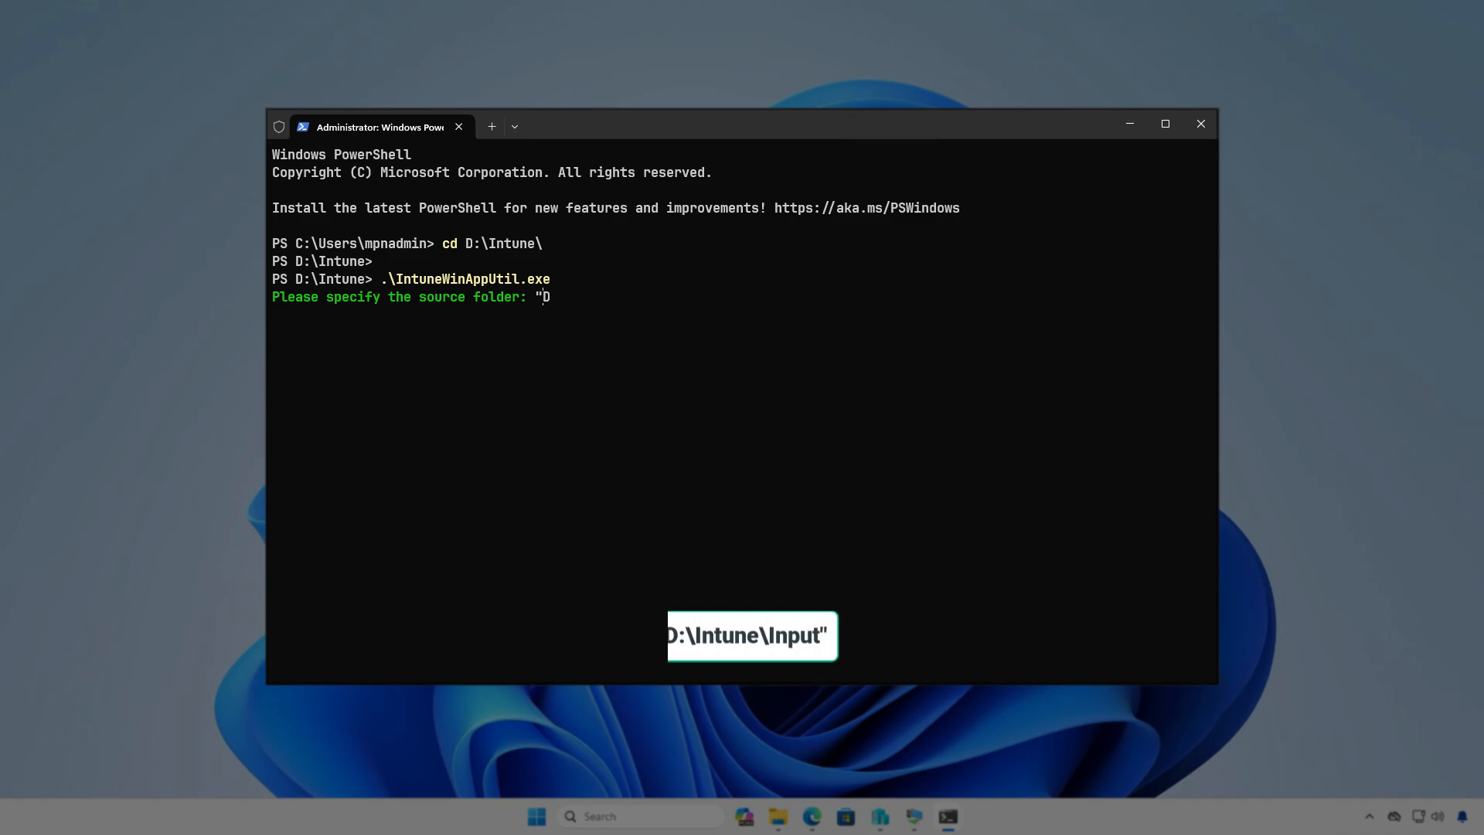
type(":\\In")
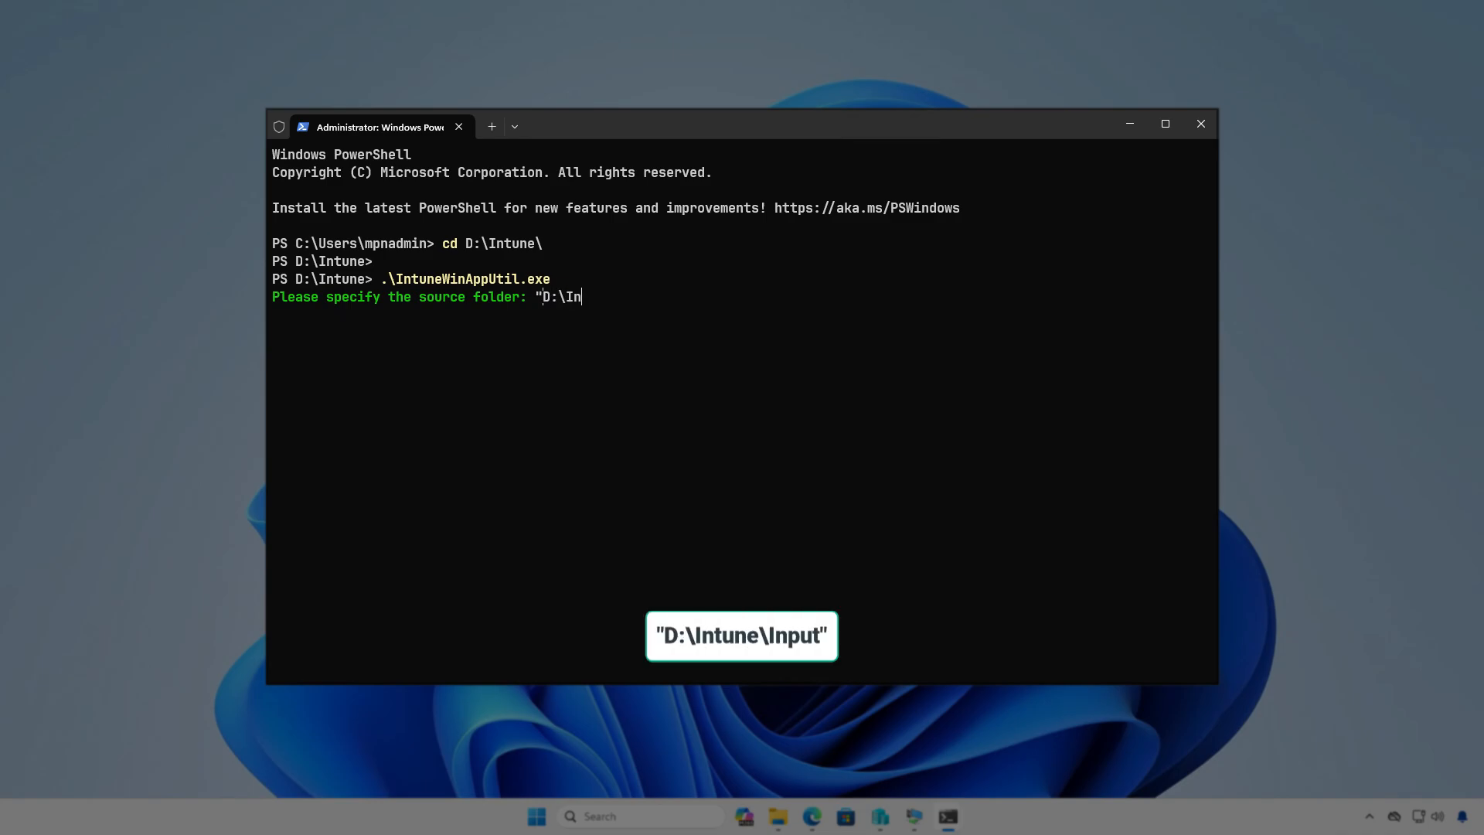
type("tune\\Input\"")
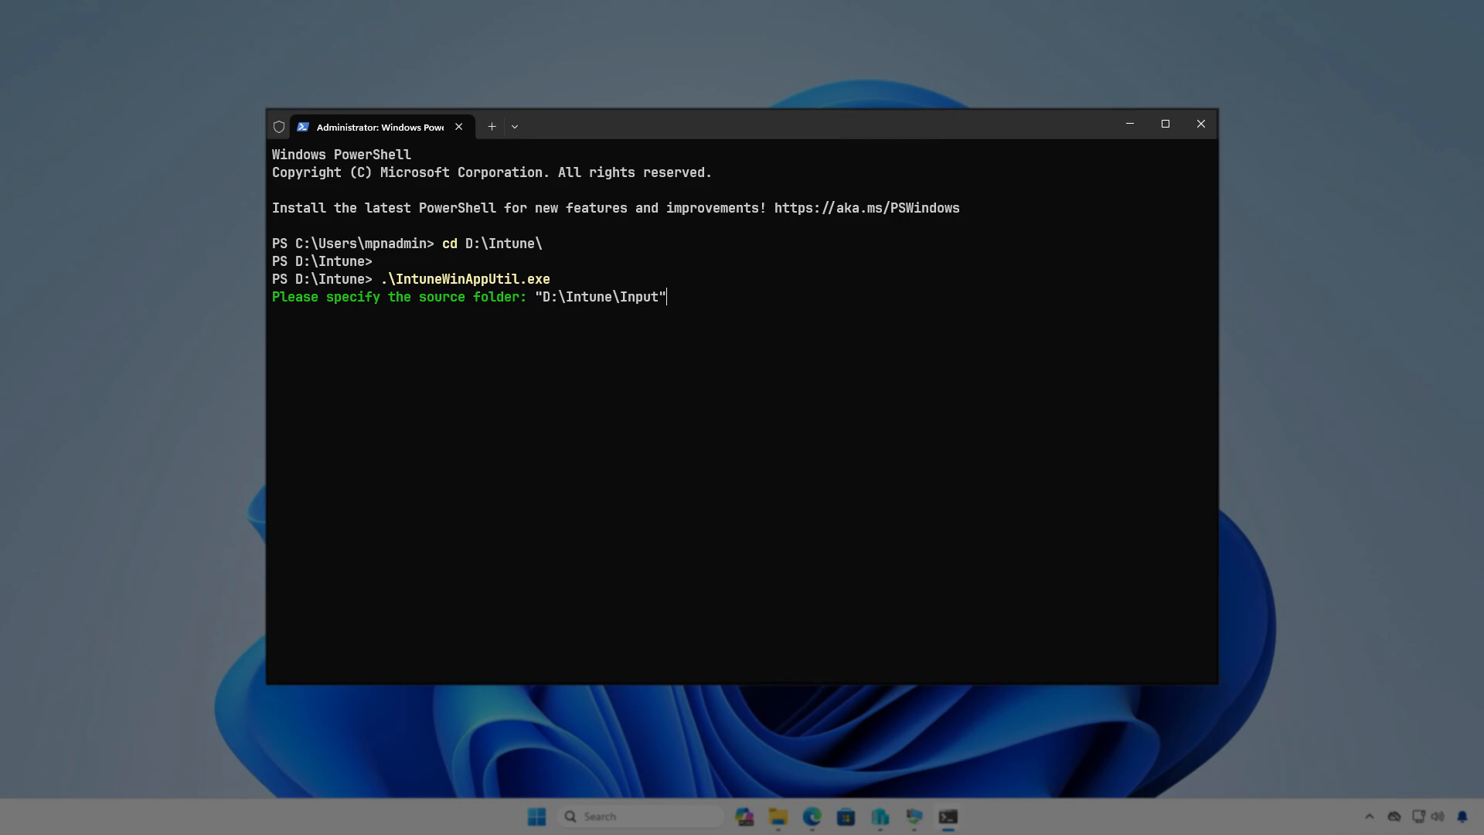
key("Return")
- Specify "D:\Intune\Input\setup.msi" as the setup file
key("Up")
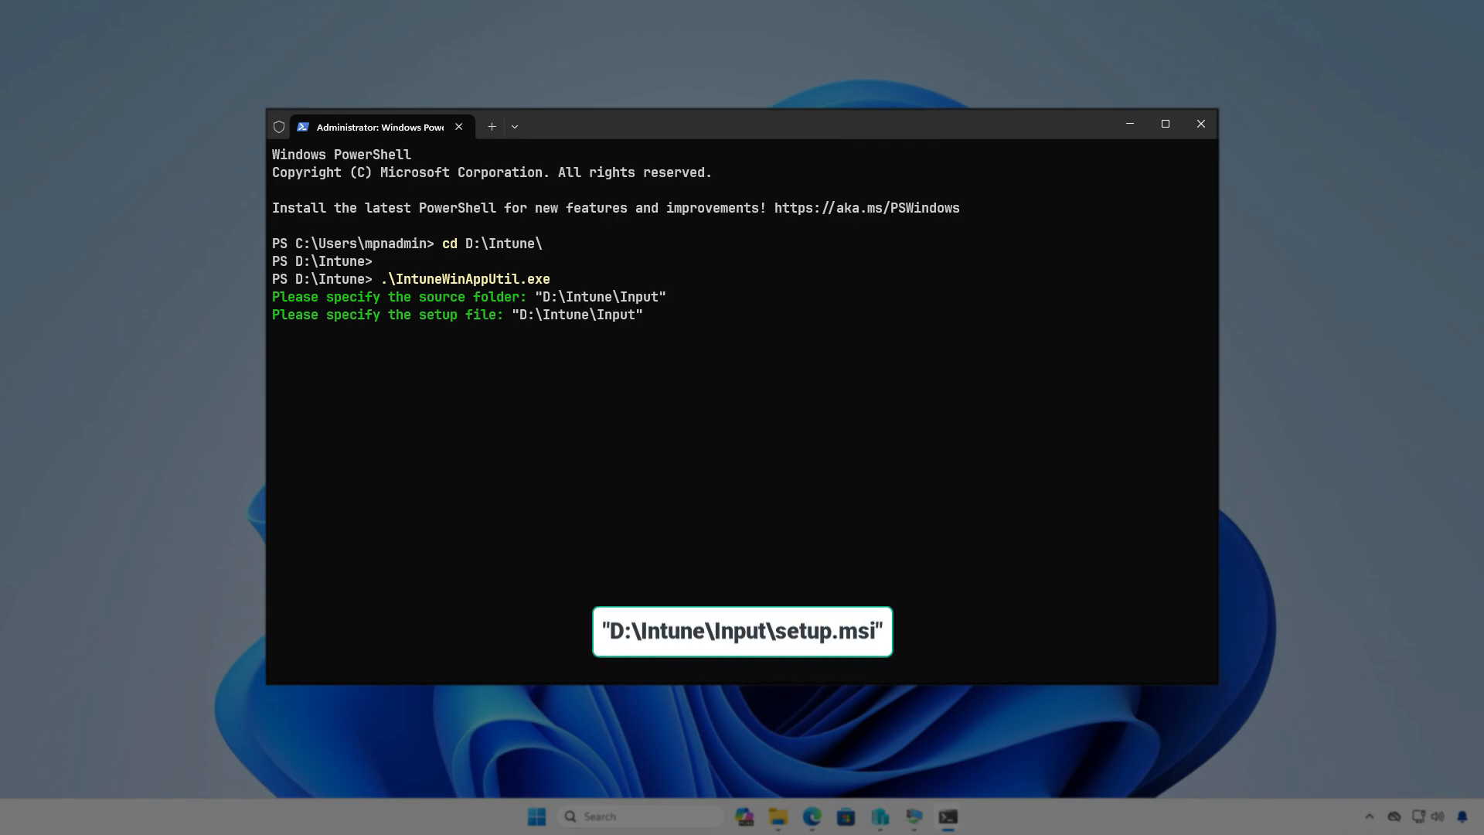
key("BackSpace")
type("\\setup.msi\"")
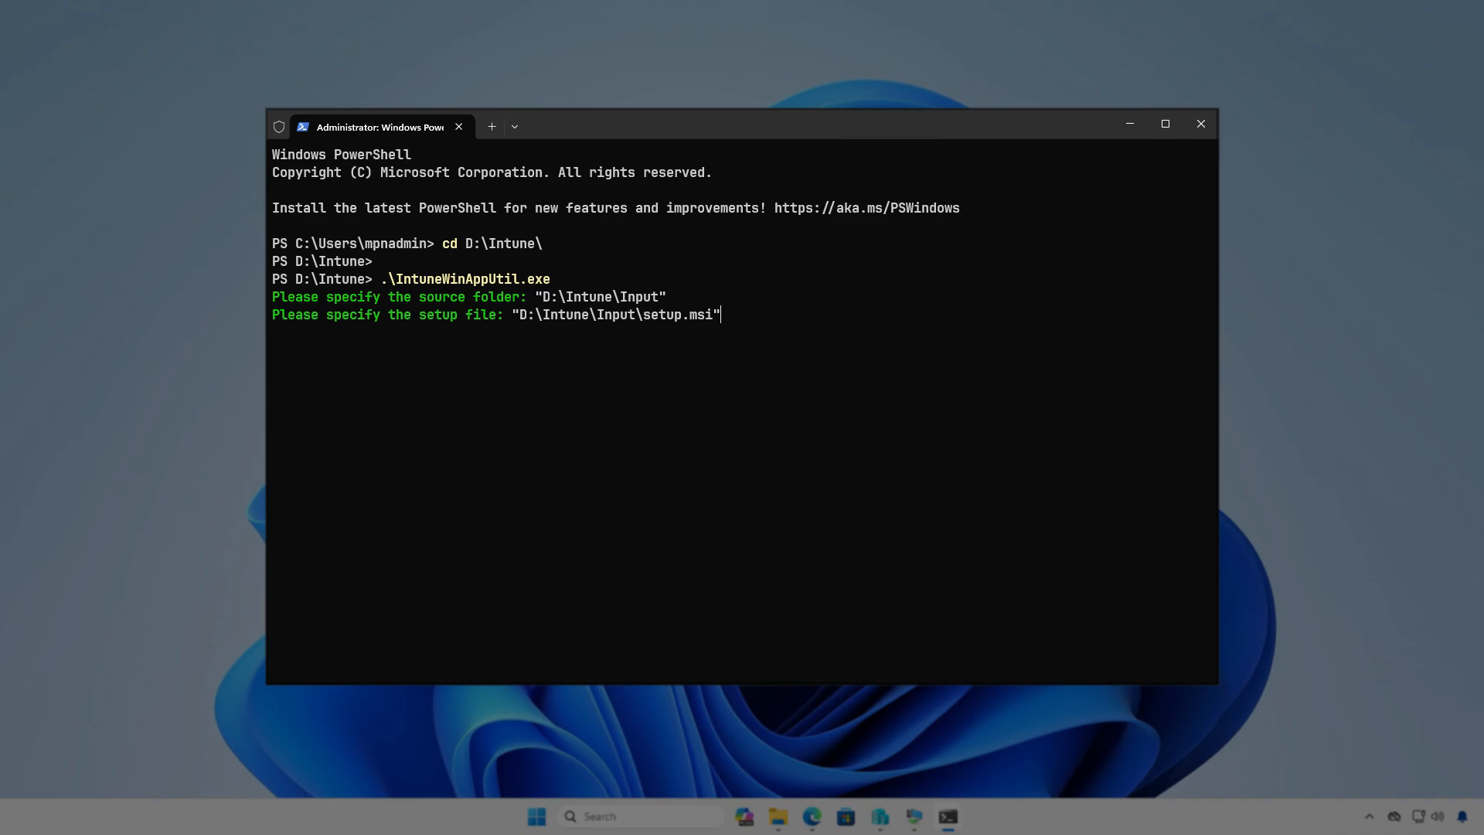
key("Return")
- Specify "D:\Intune\Output" as the output folder and decline a catalog folder to generate the package
type("\"D:\\")
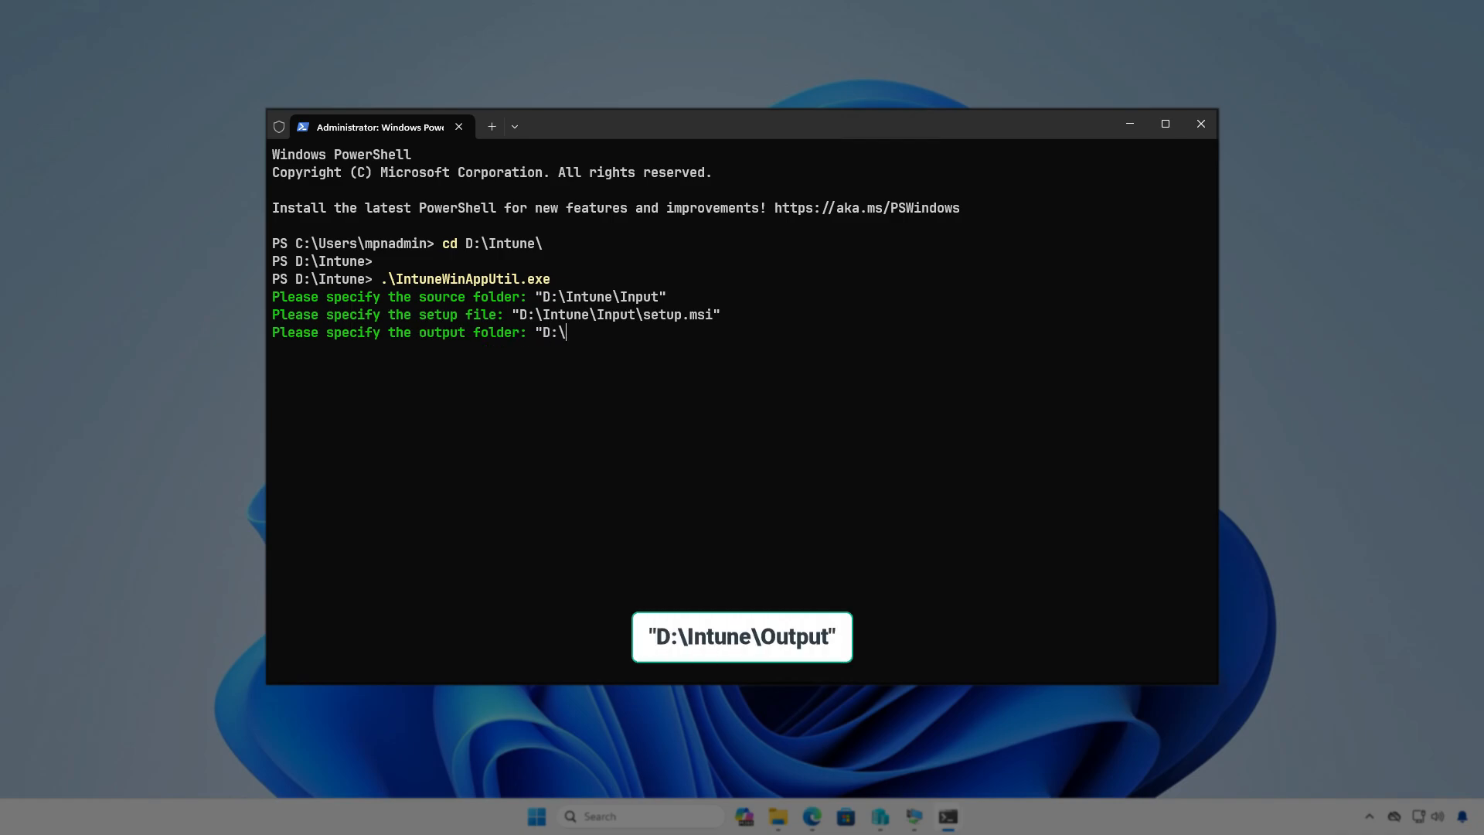
key("BackSpace")
key("BackSpace")
key("BackSpace")
type("D:\\Intune\\Output\"")
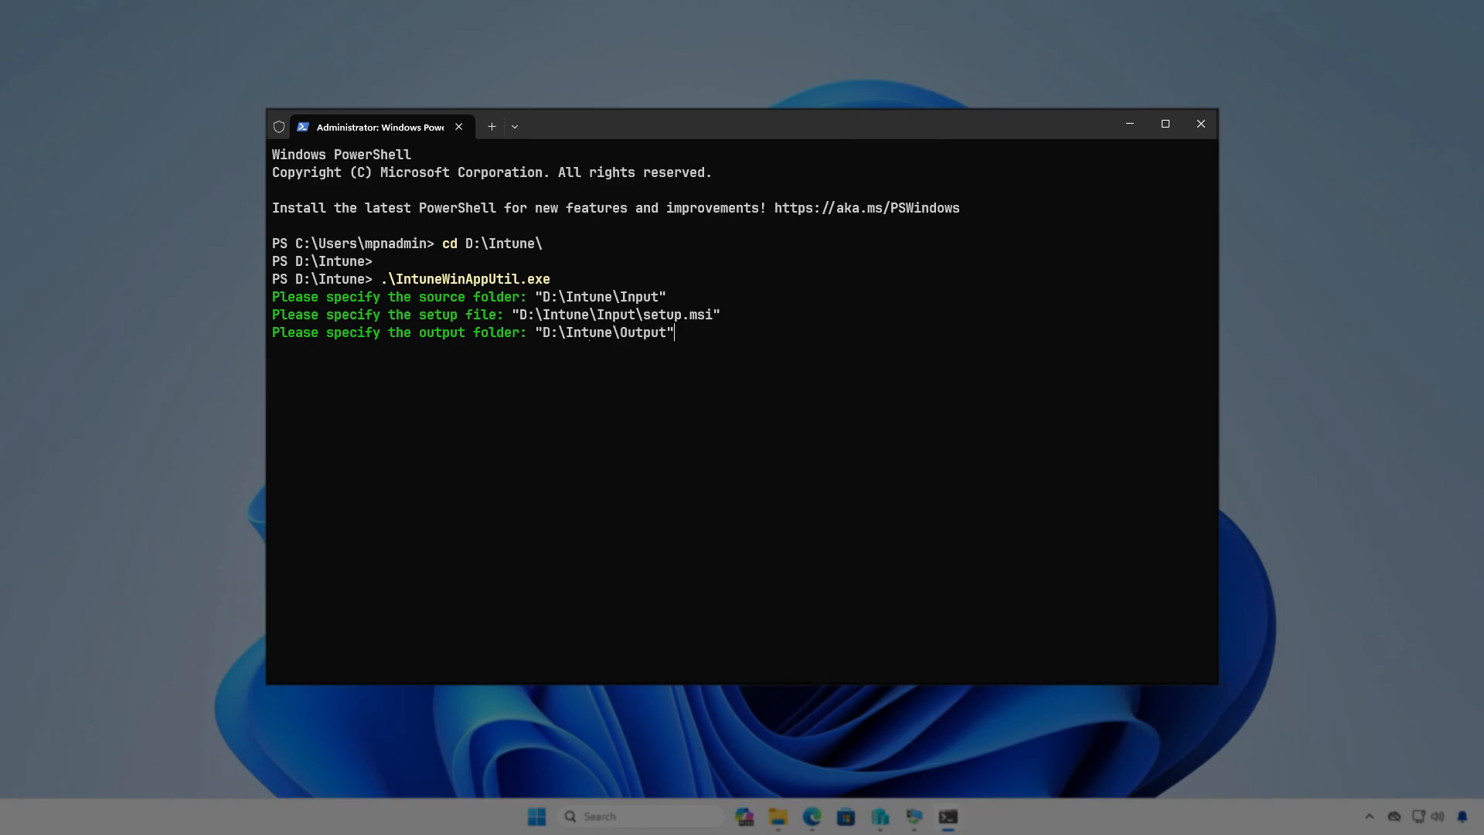
key("Return")
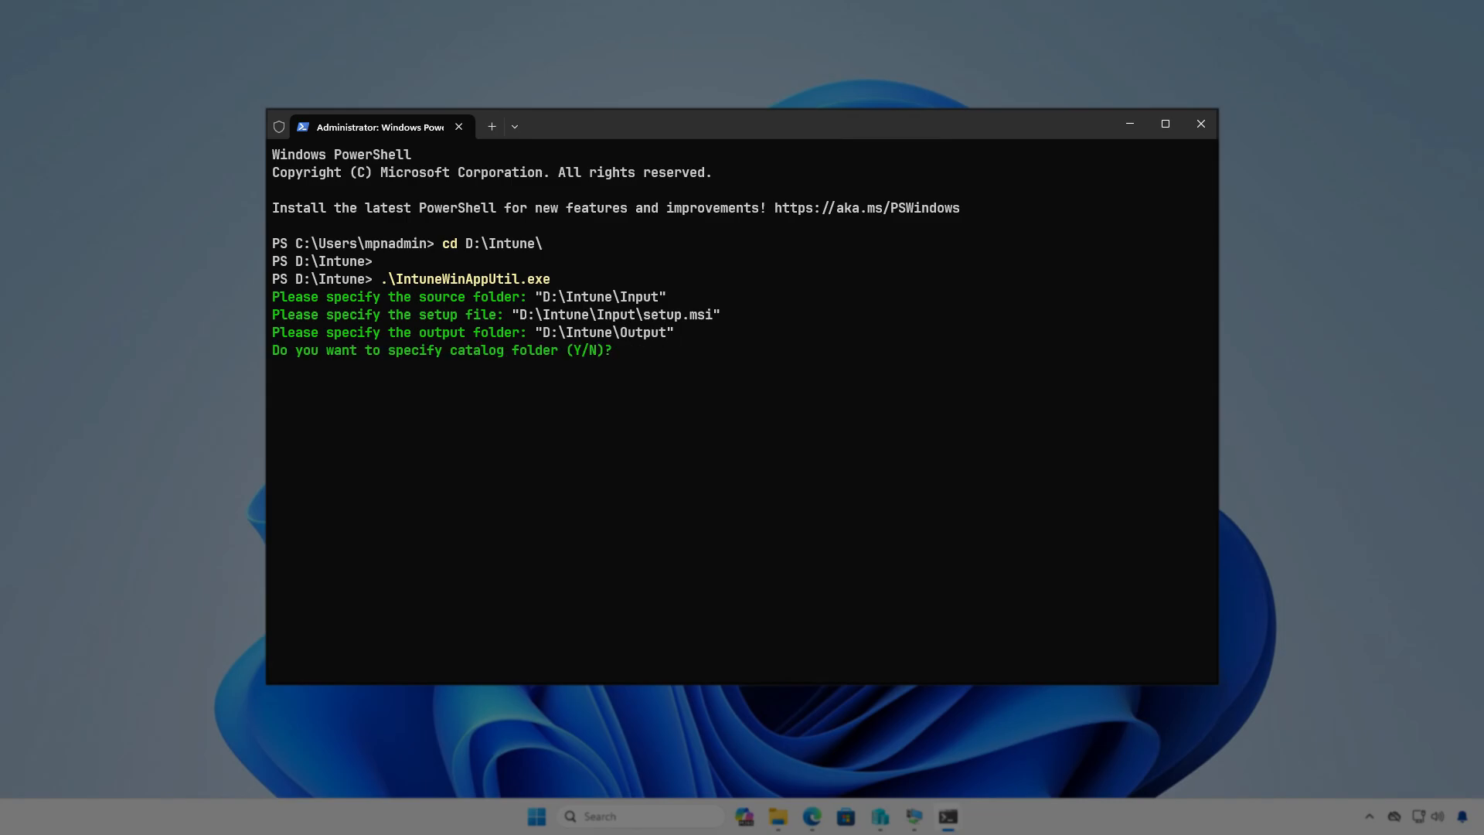
key("n")
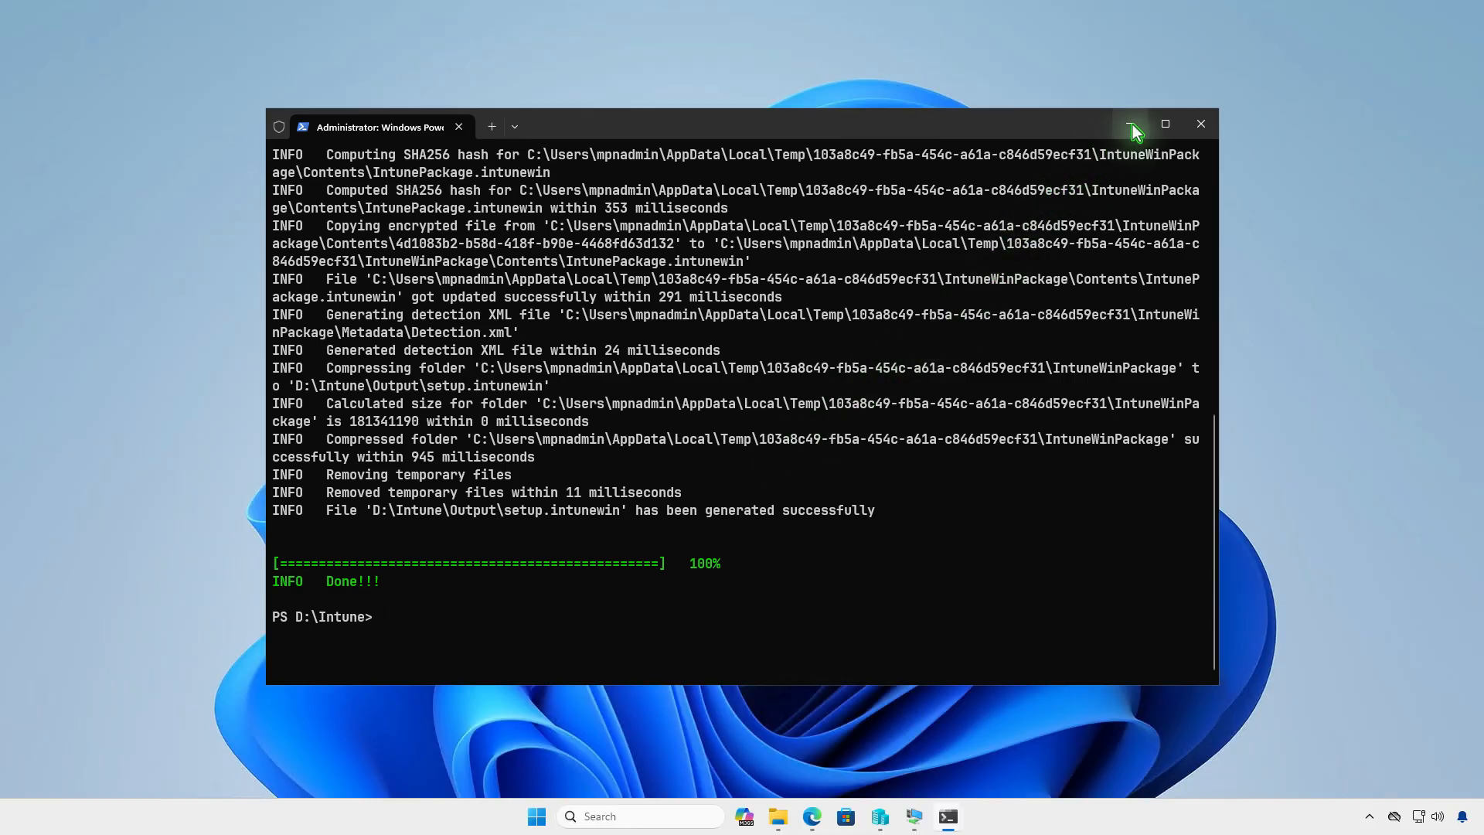
- Minimize the terminal and check D:\Intune\Output in File Explorer for the generated package, then minimize that window
left_click(1130, 125)
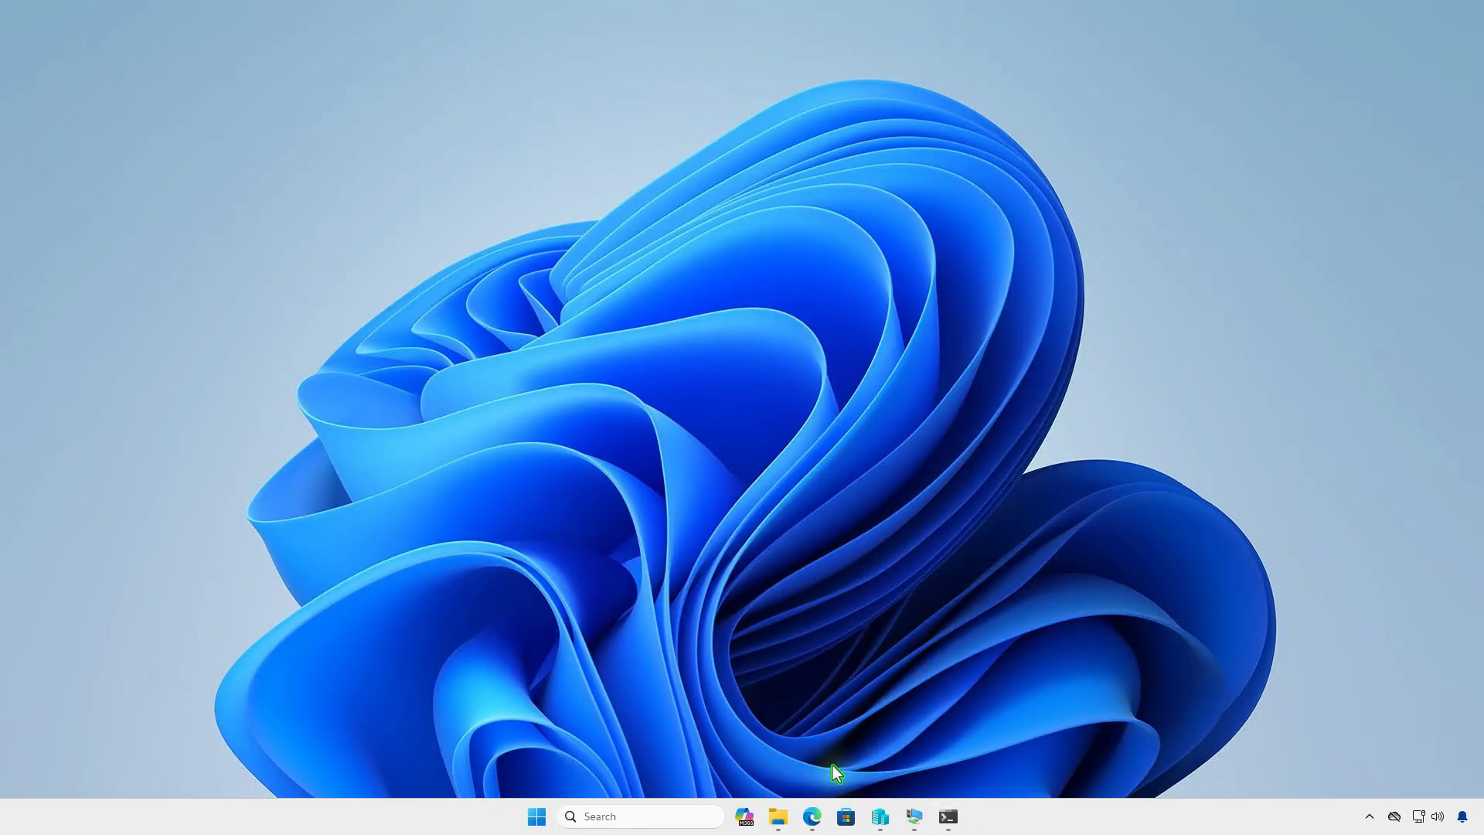
left_click(778, 816)
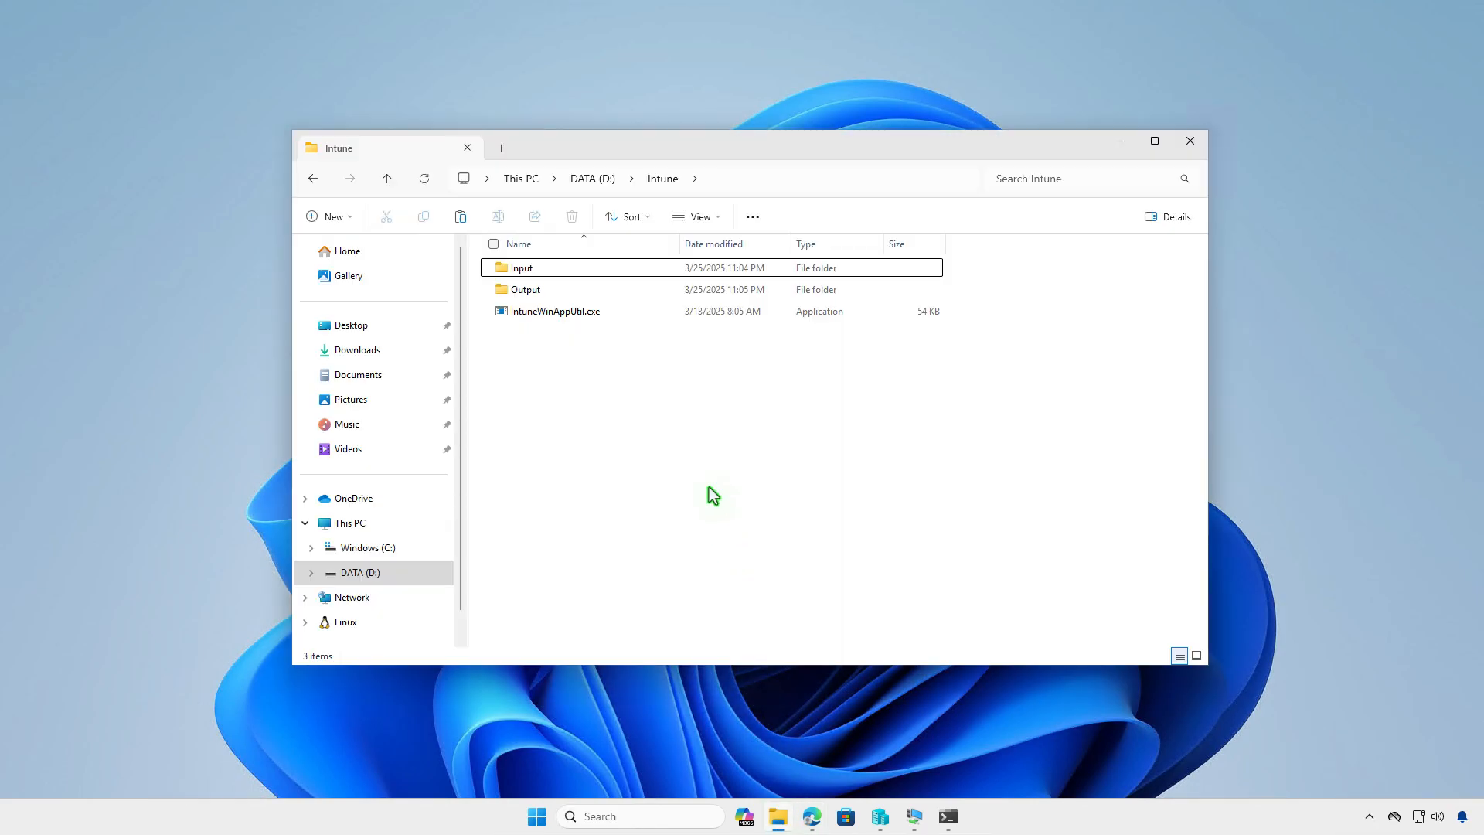
double_click(636, 292)
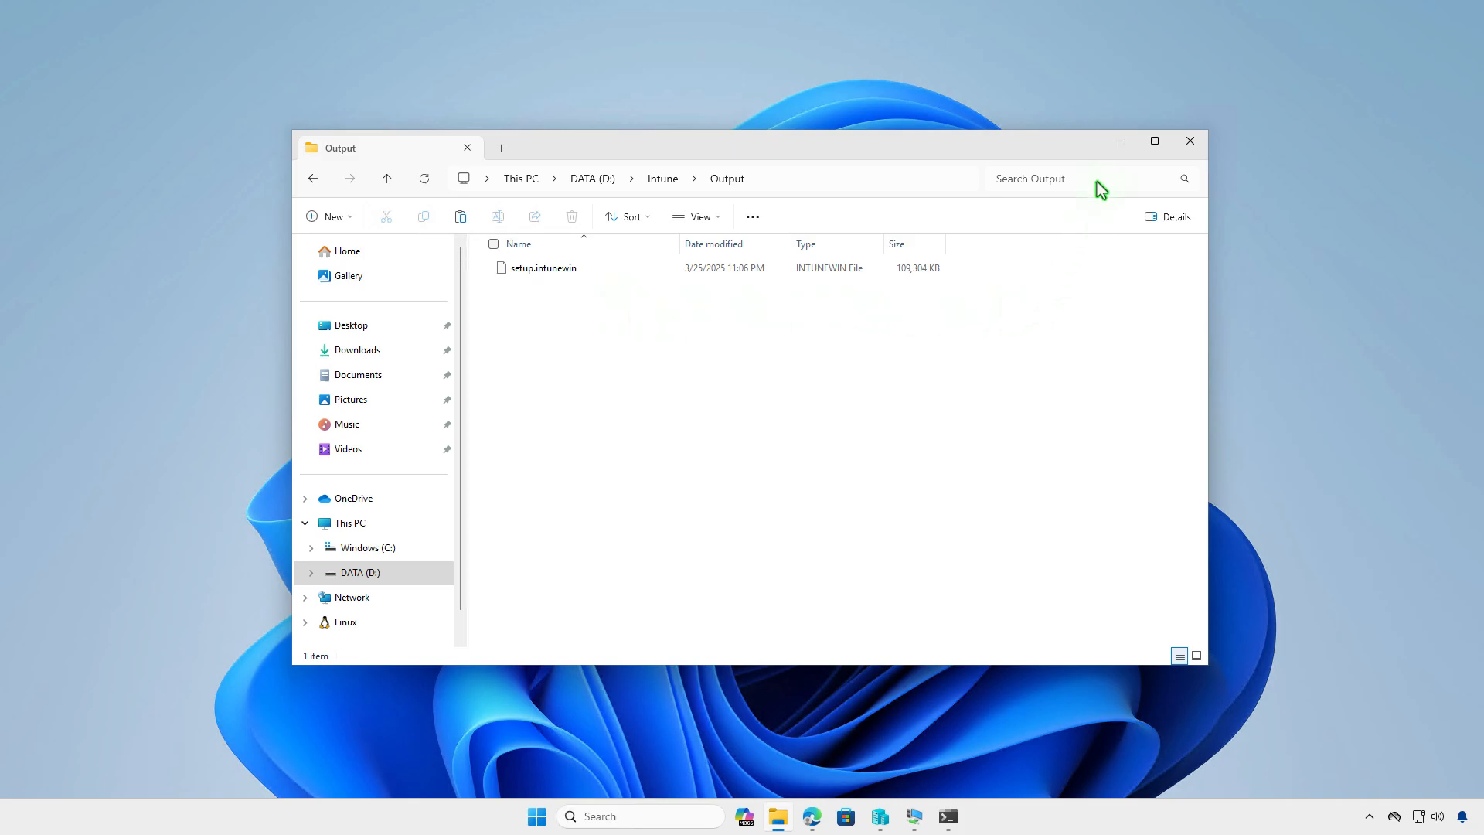
left_click(1114, 145)
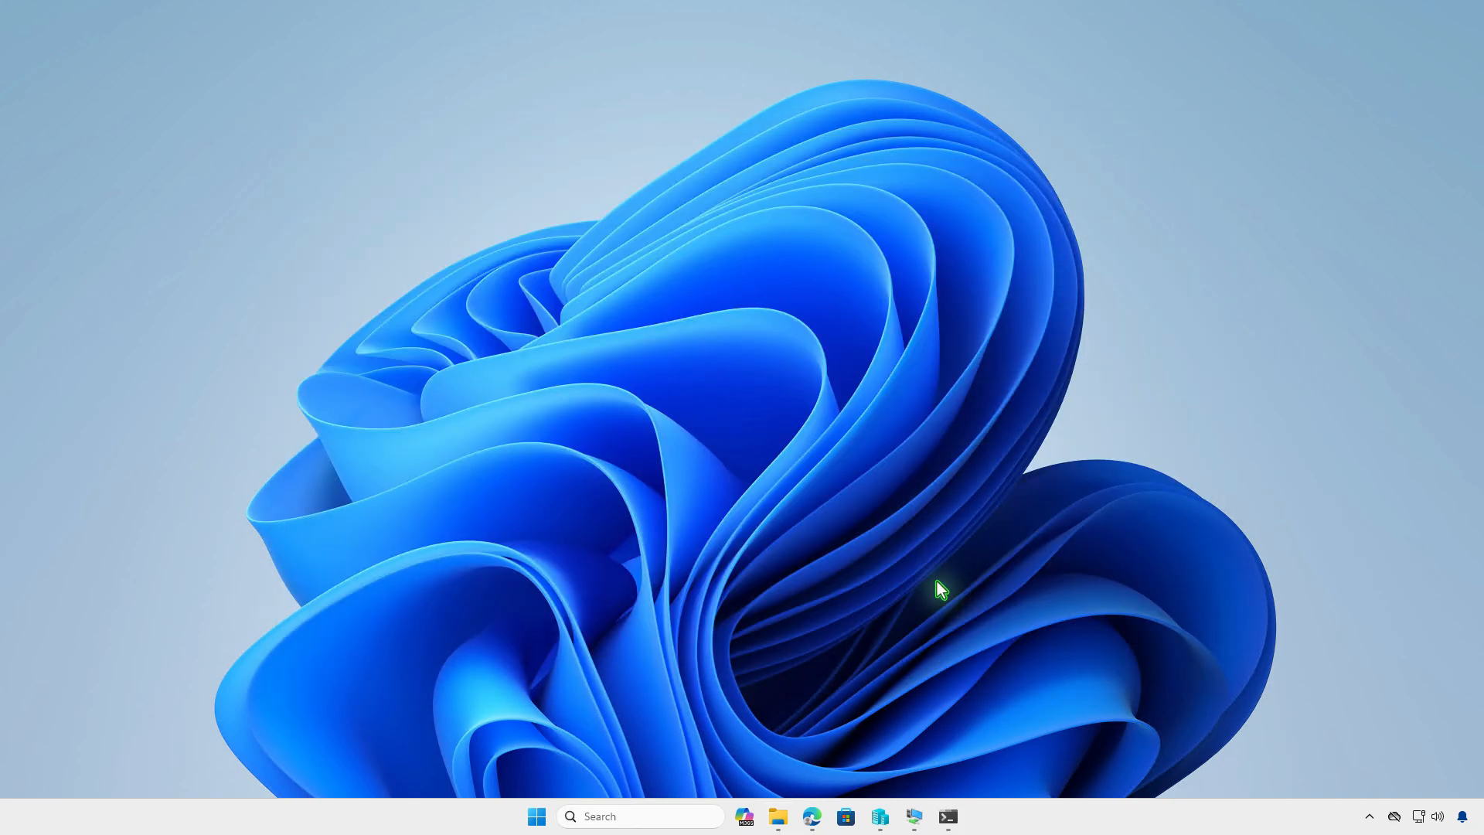
- Switch to the Intune admin center in Edge and show the list of Windows apps
left_click(811, 816)
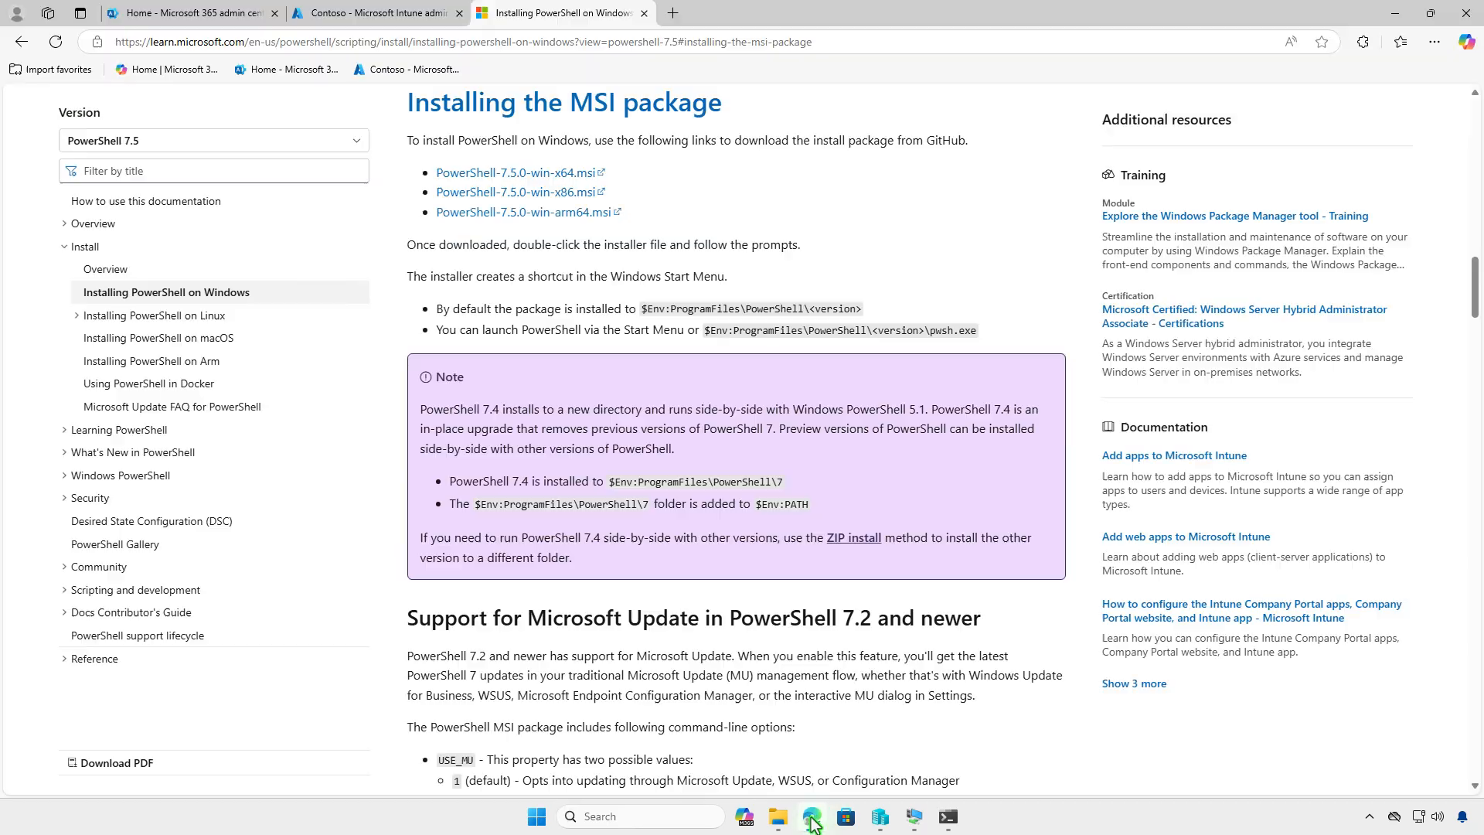
left_click(434, 21)
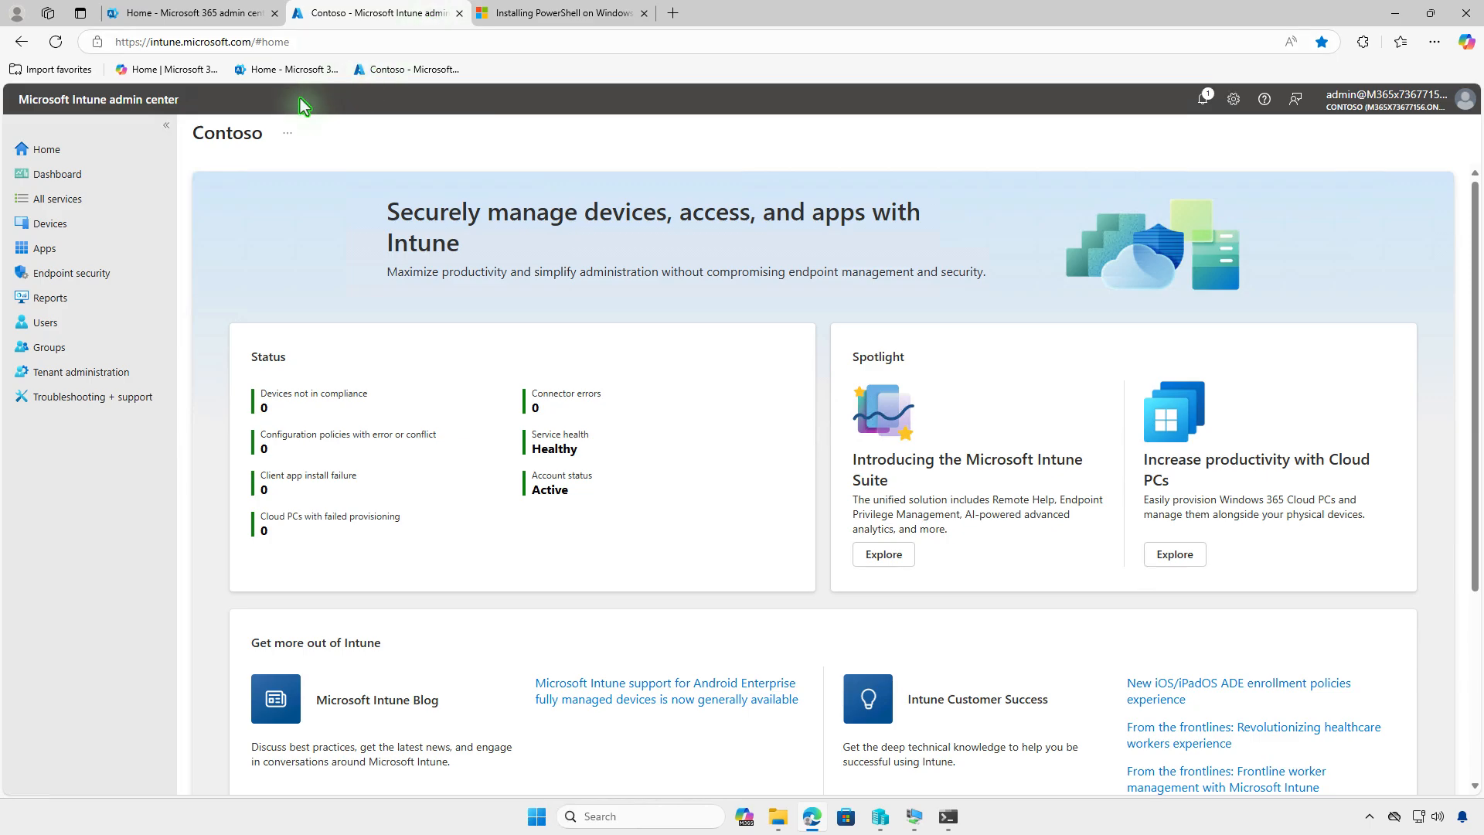
left_click(72, 249)
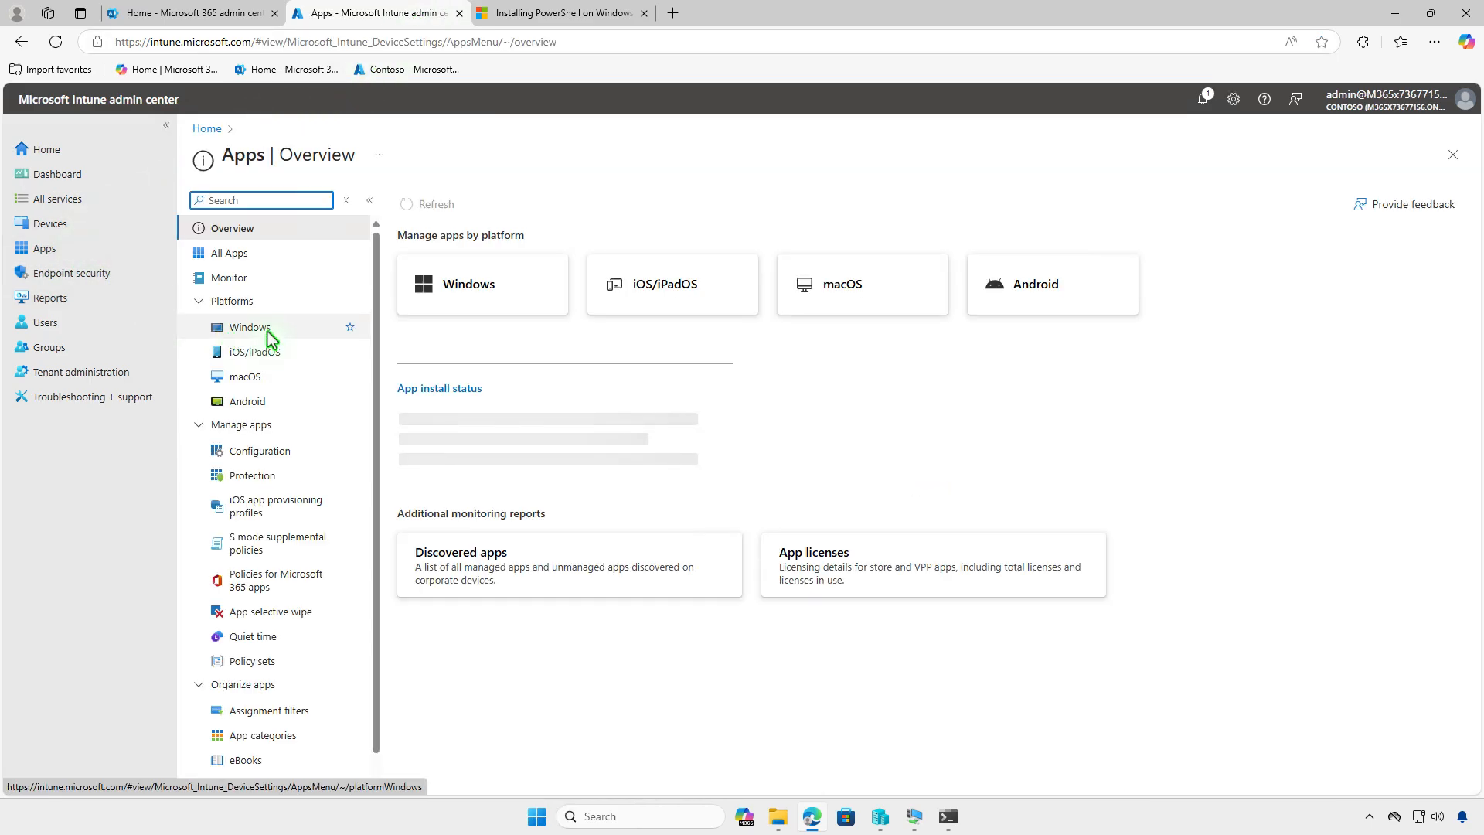
left_click(286, 328)
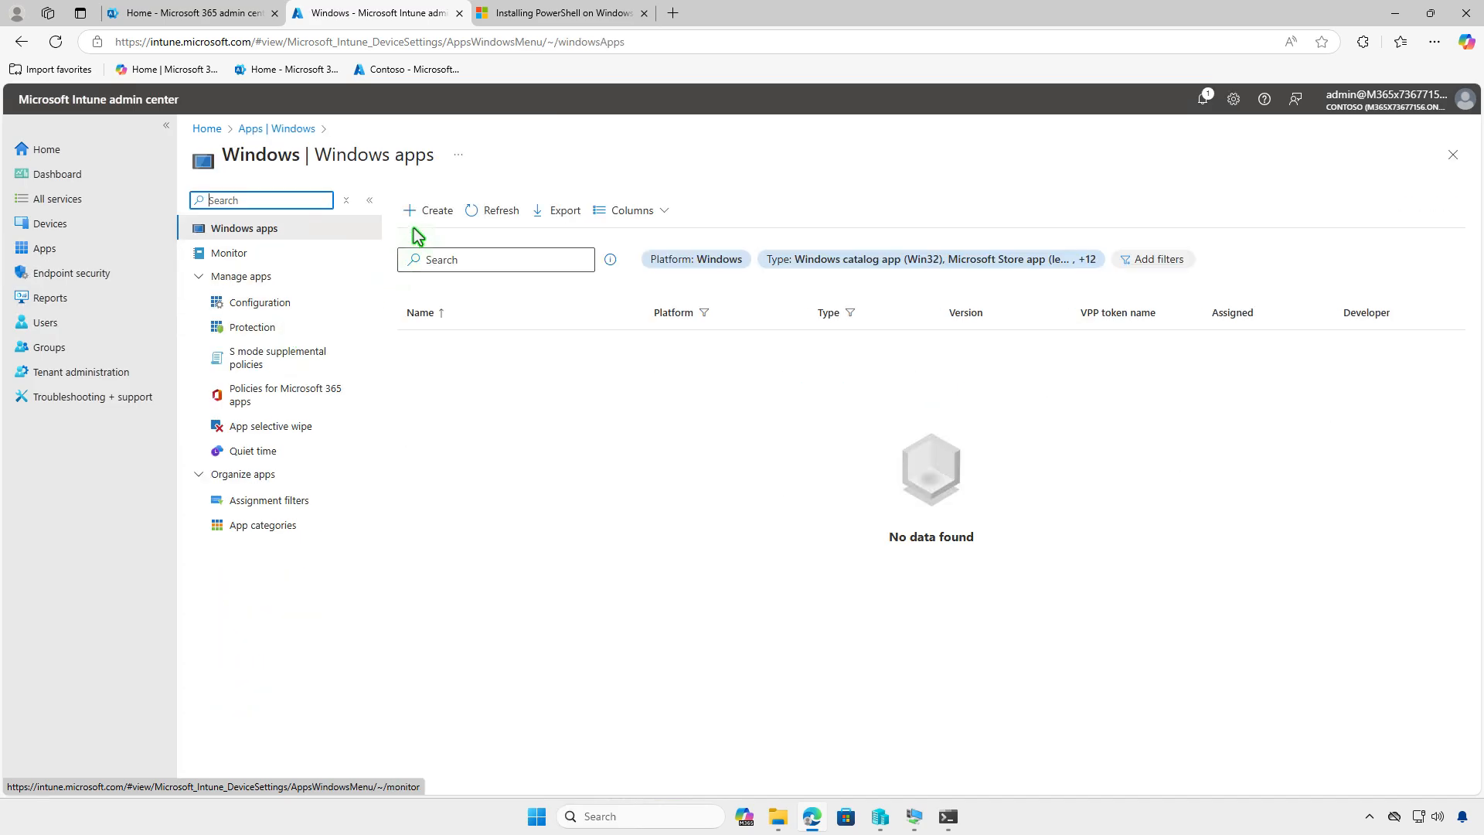
- Start creating a new app with the app type Windows app (Win32)
left_click(430, 213)
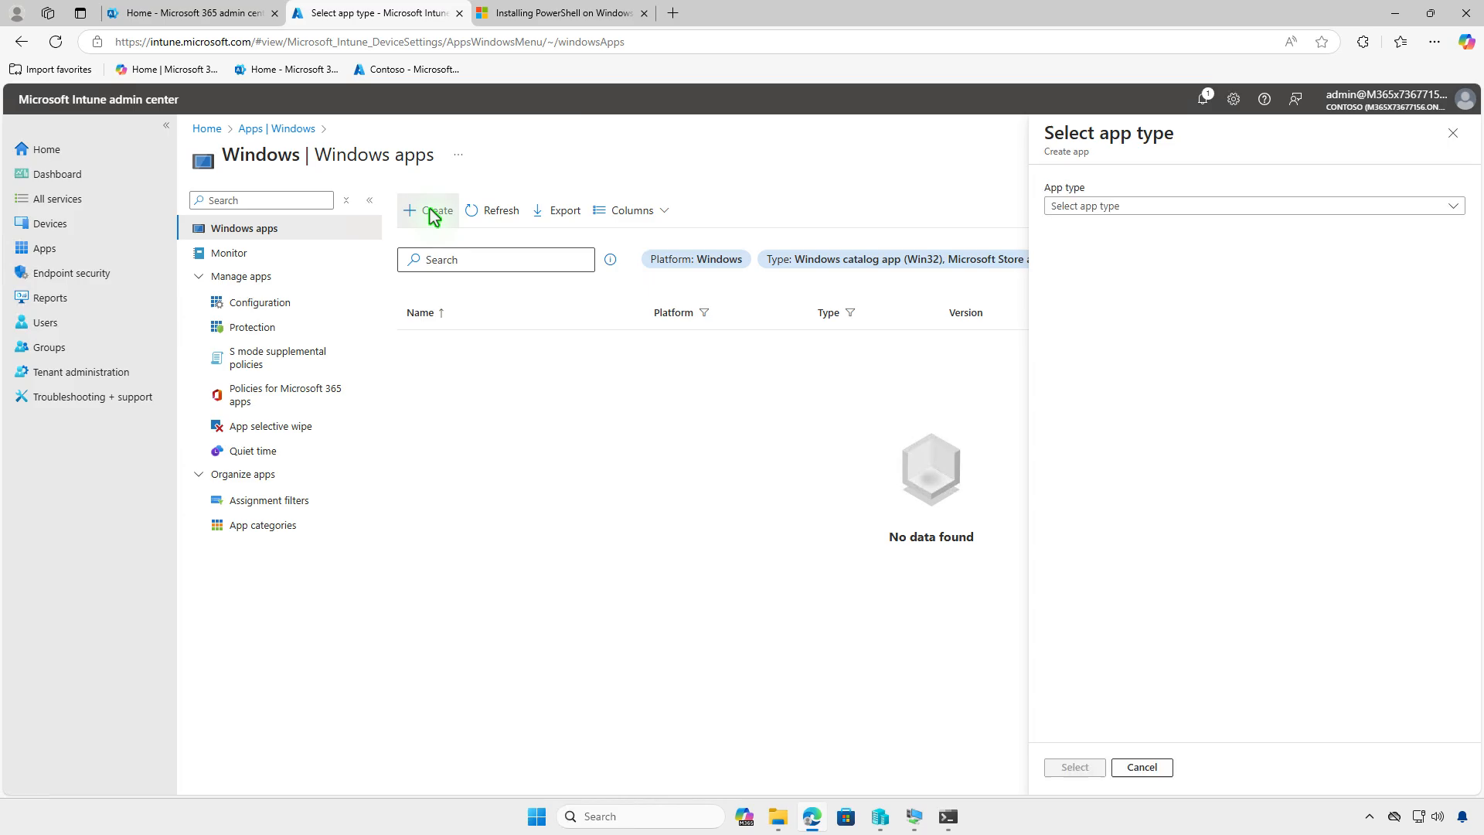
left_click(1270, 205)
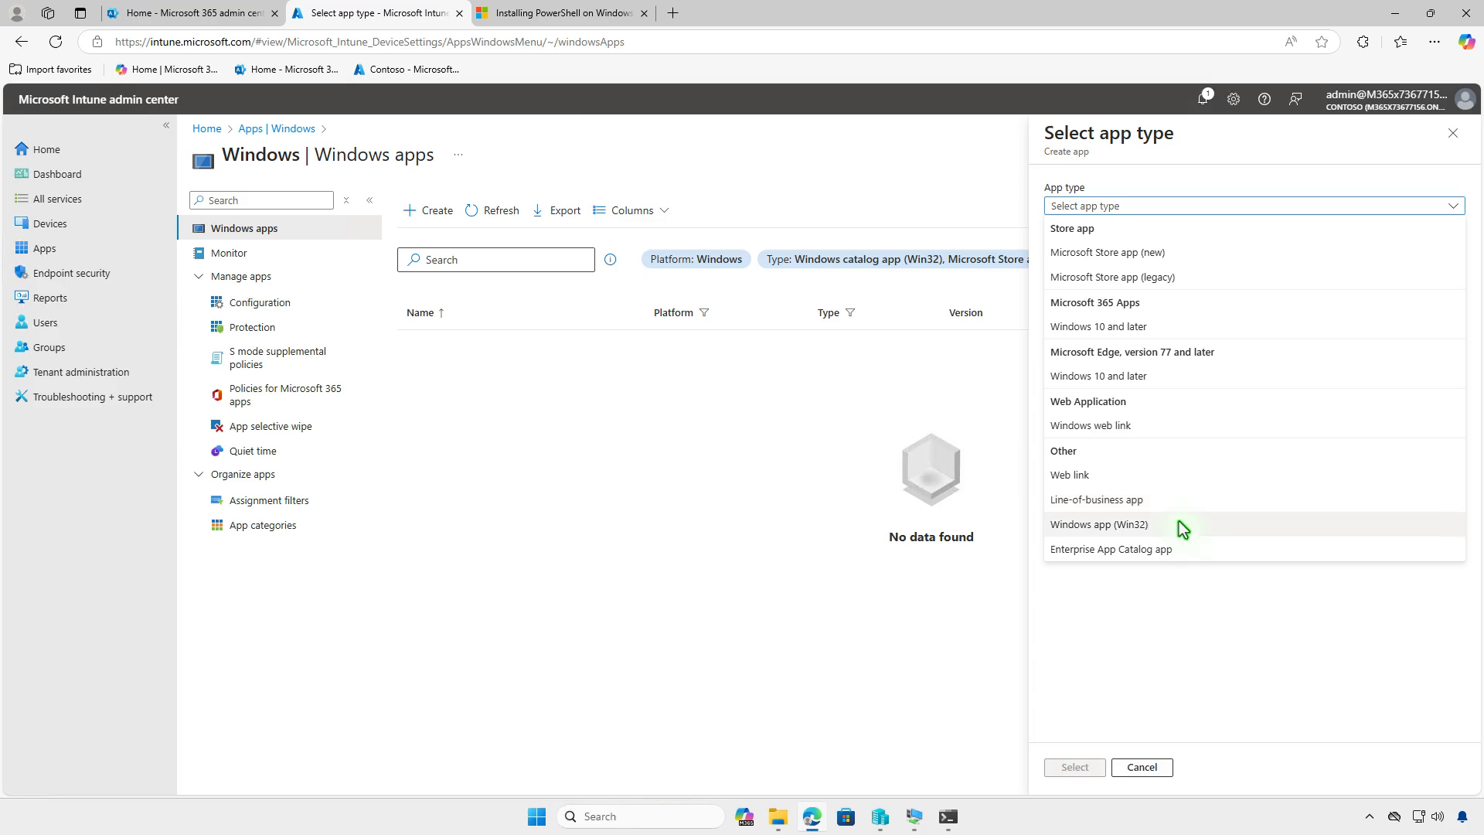
left_click(1178, 523)
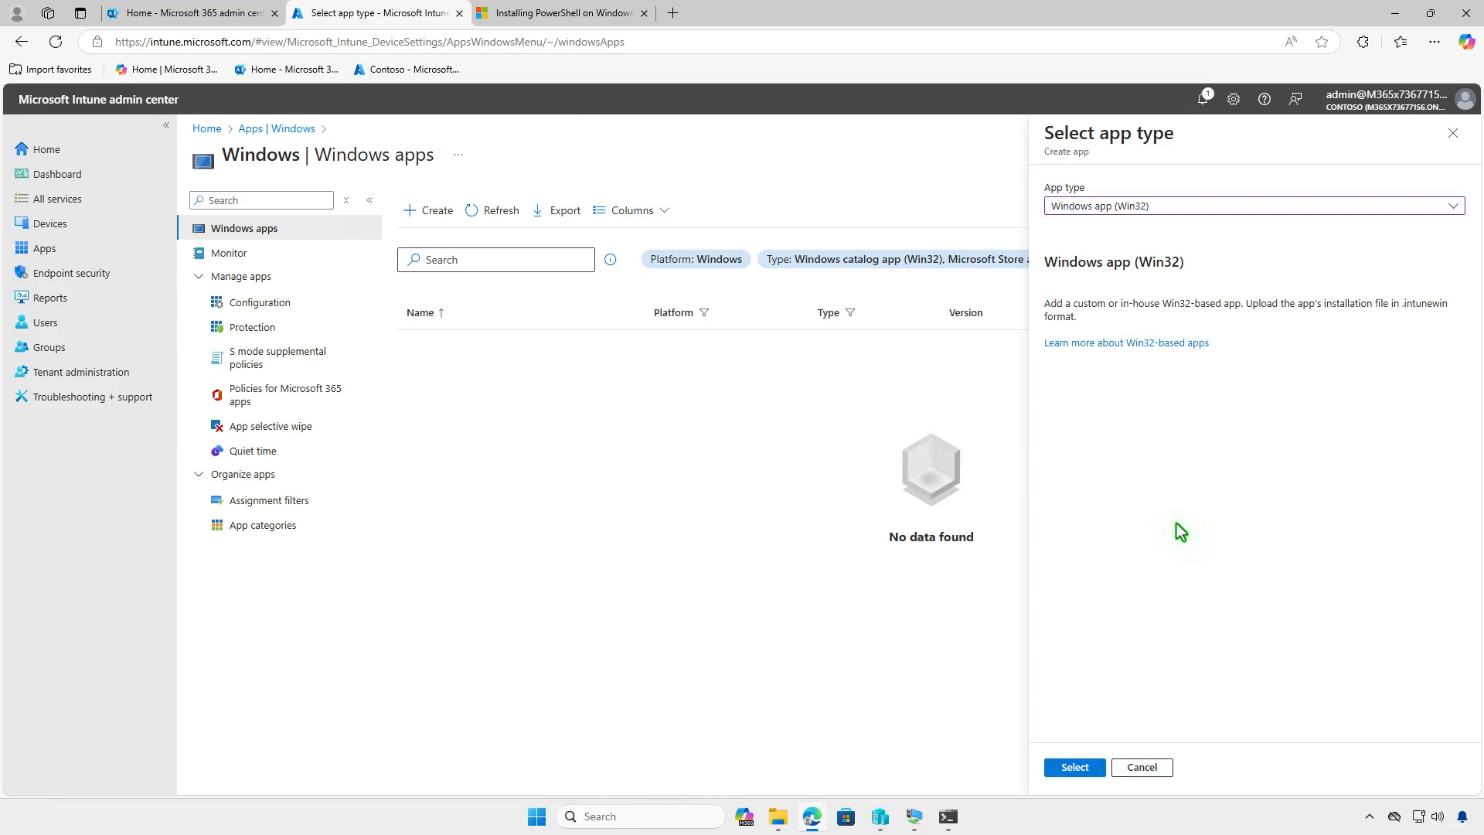
left_click(1093, 769)
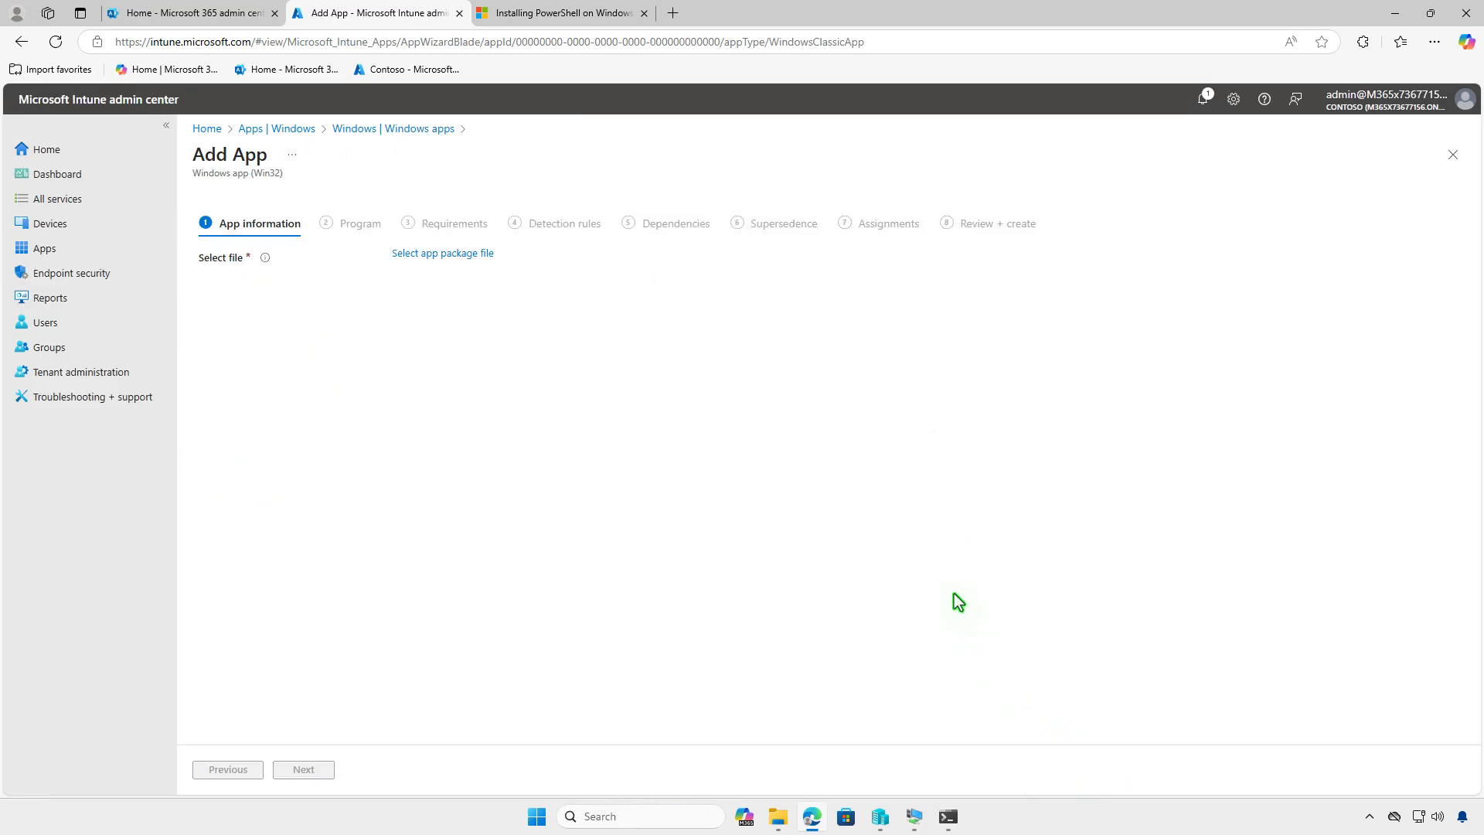
- Load setup.intunewin from D:\Intune\Output as the app package file and accept it
left_click(484, 260)
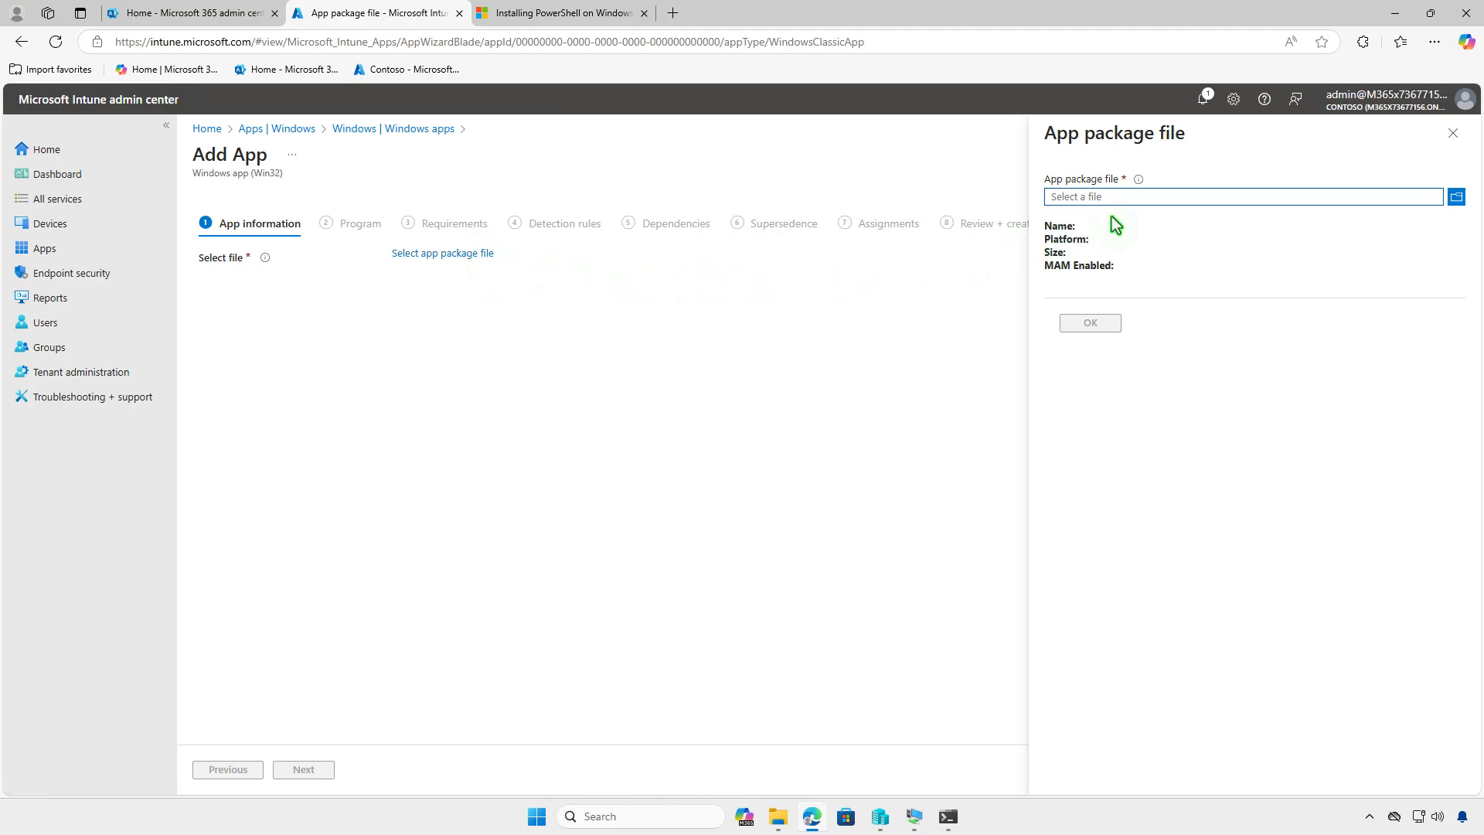
left_click(1142, 198)
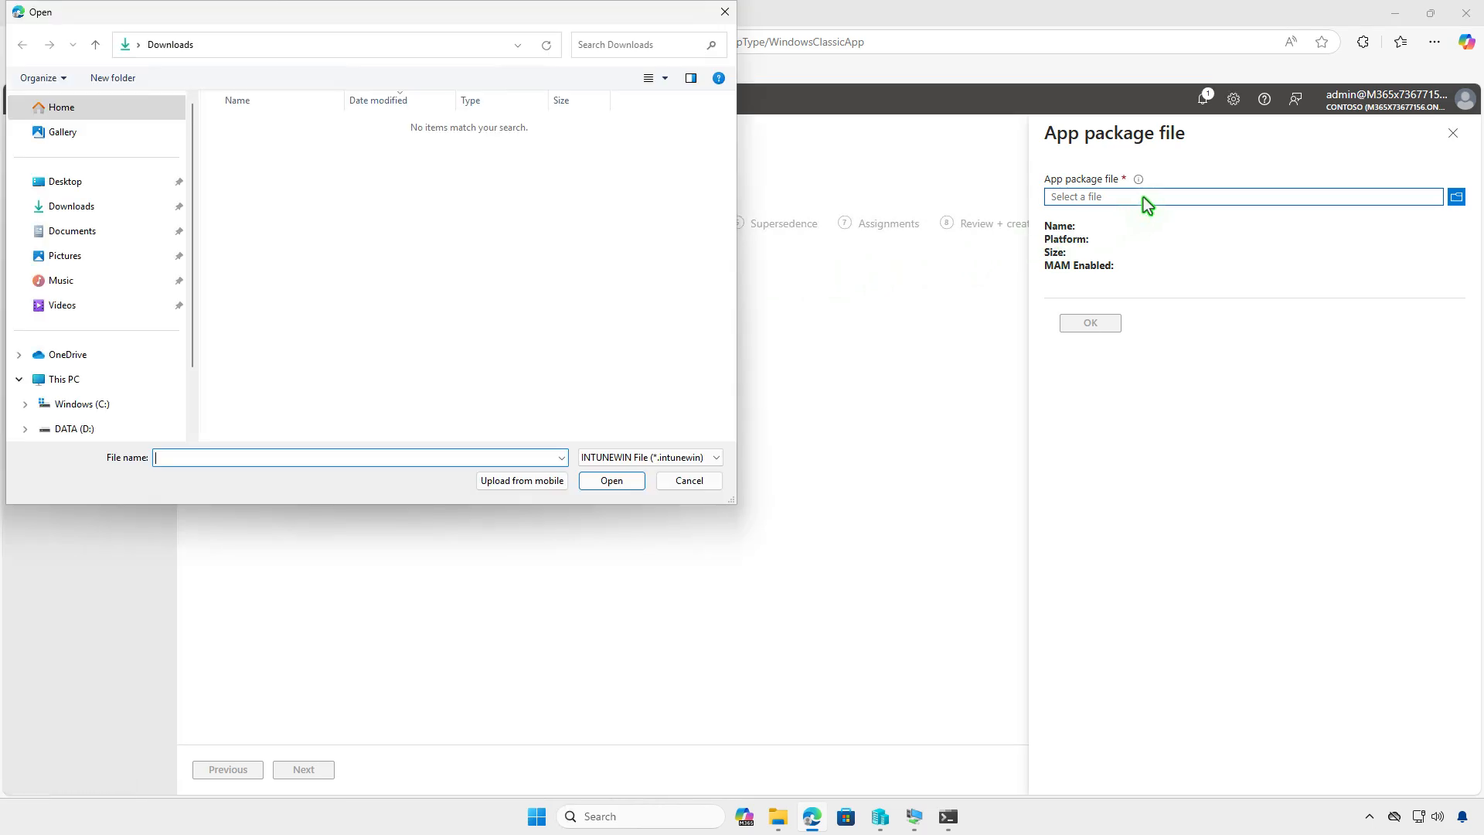
left_click(137, 383)
double_click(490, 151)
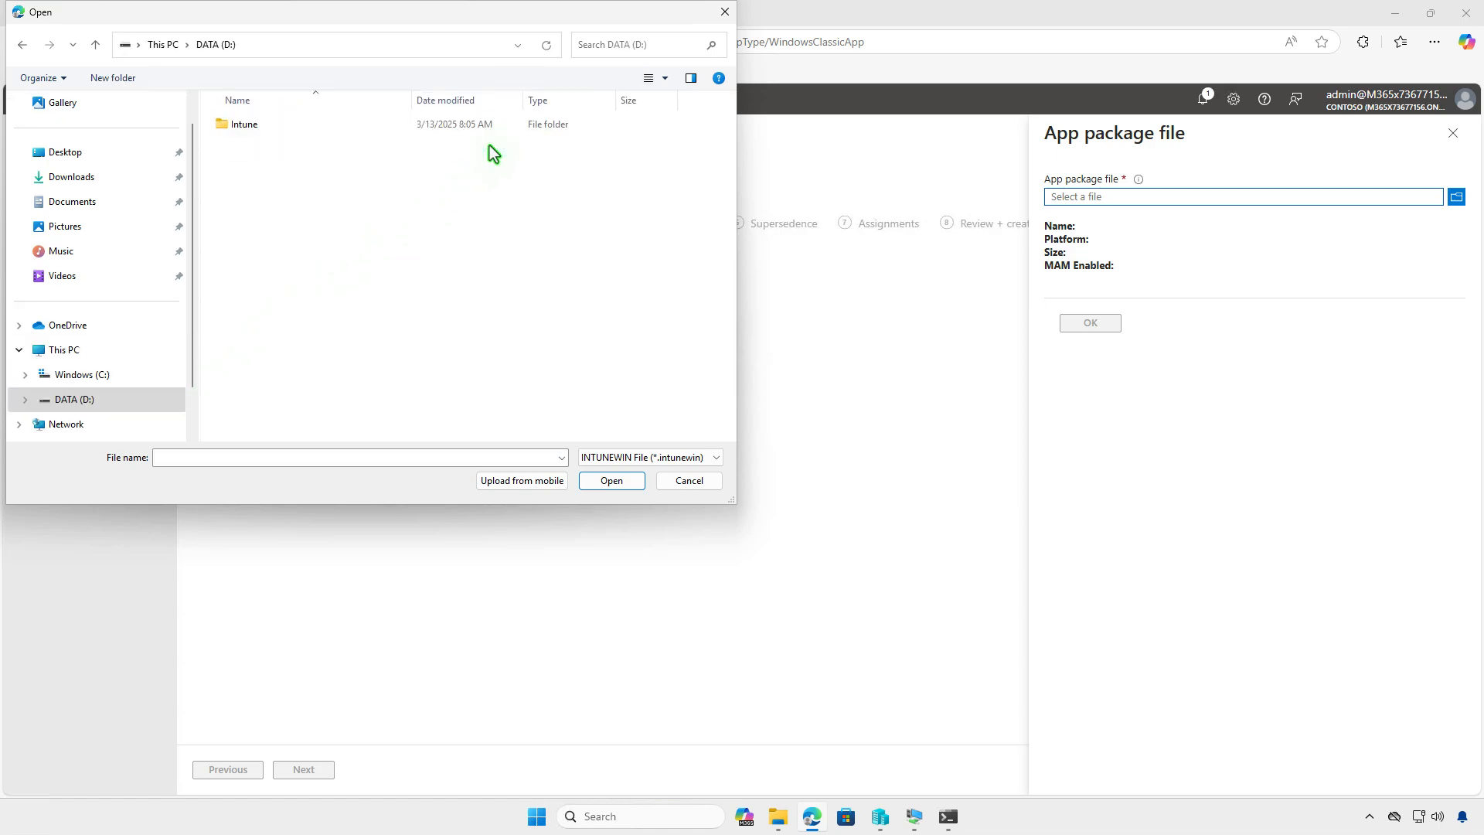
double_click(321, 127)
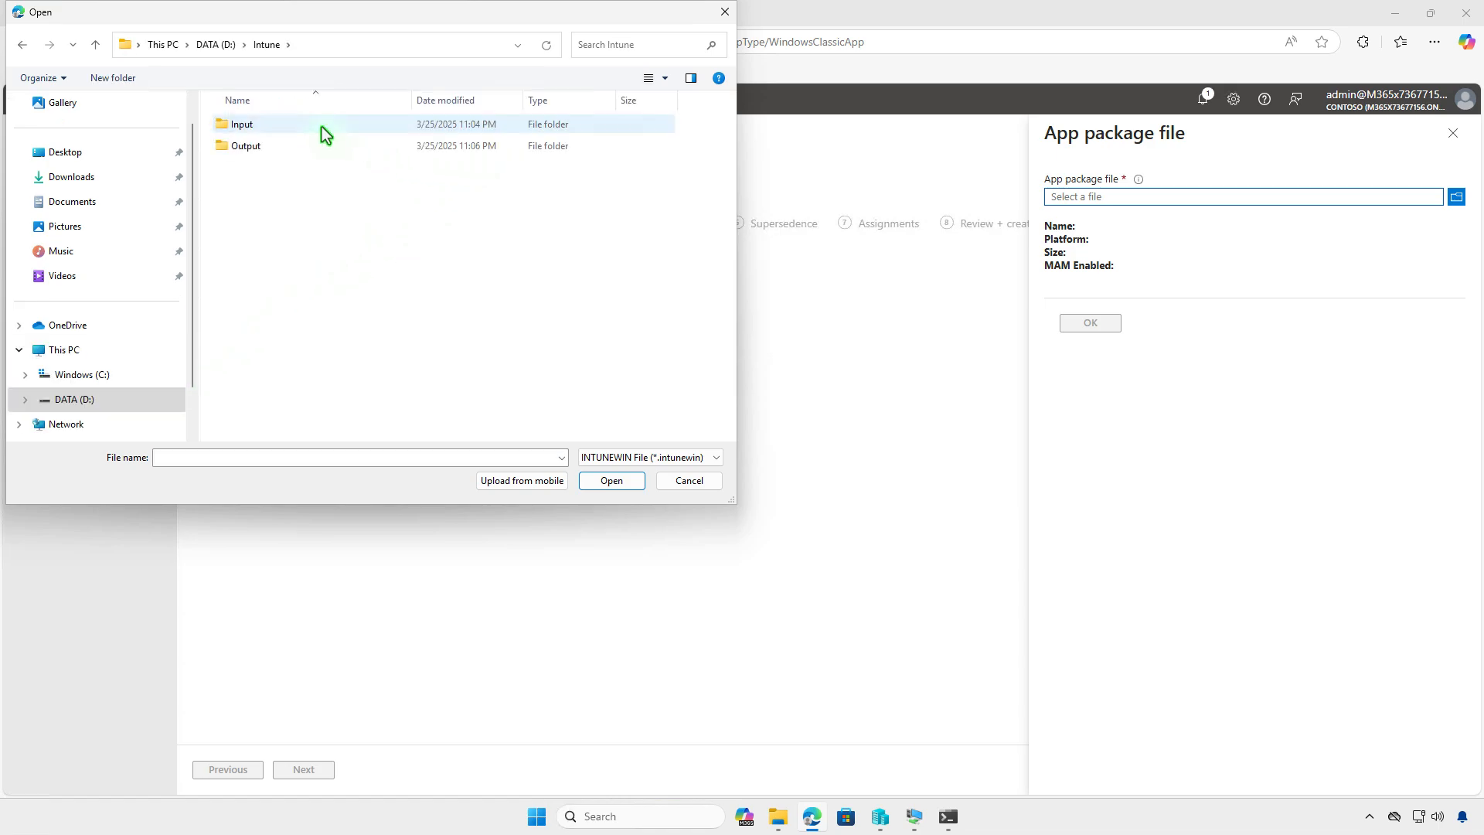
double_click(331, 146)
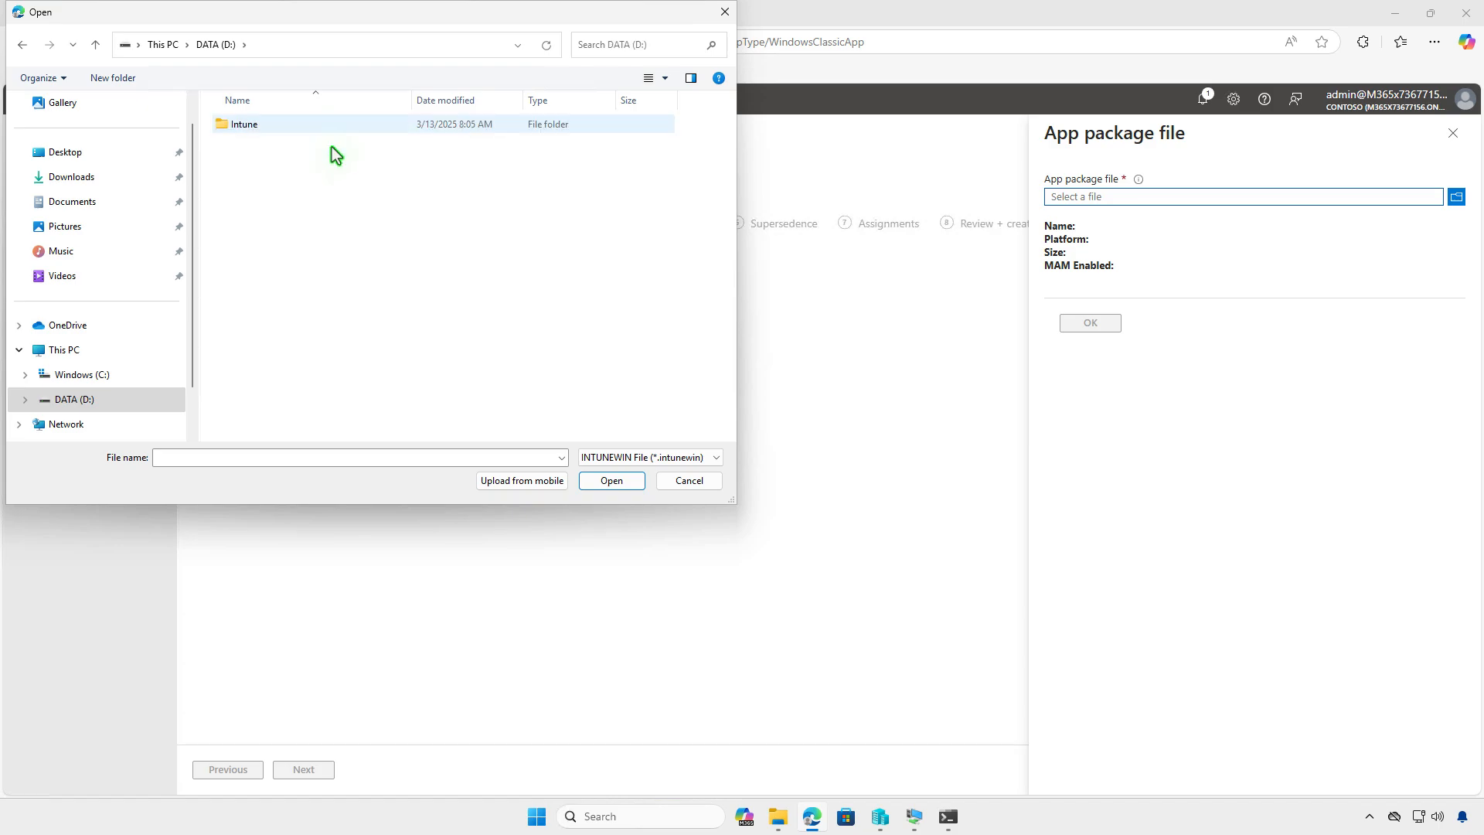
left_click(330, 126)
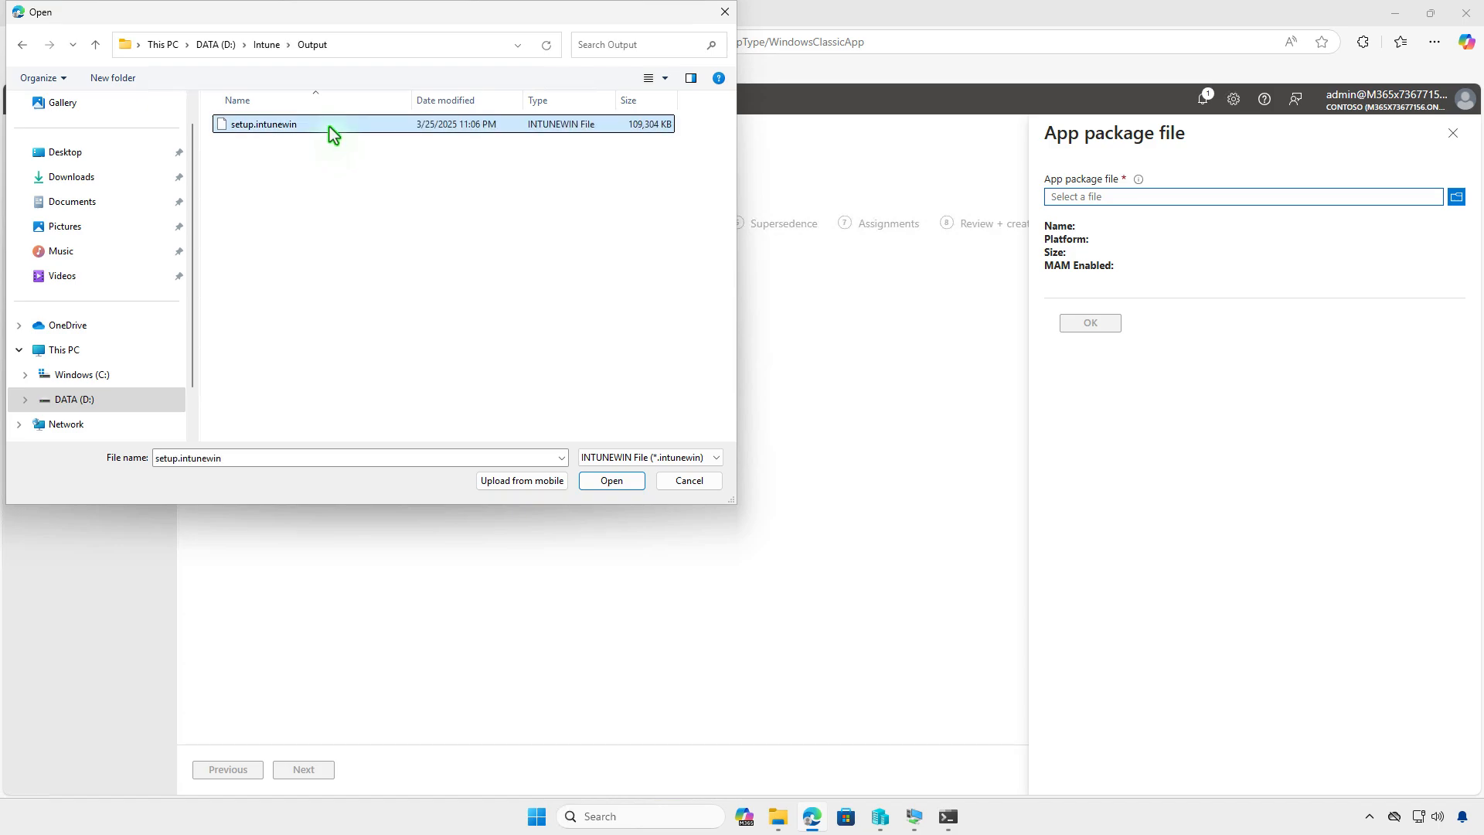
left_click(608, 485)
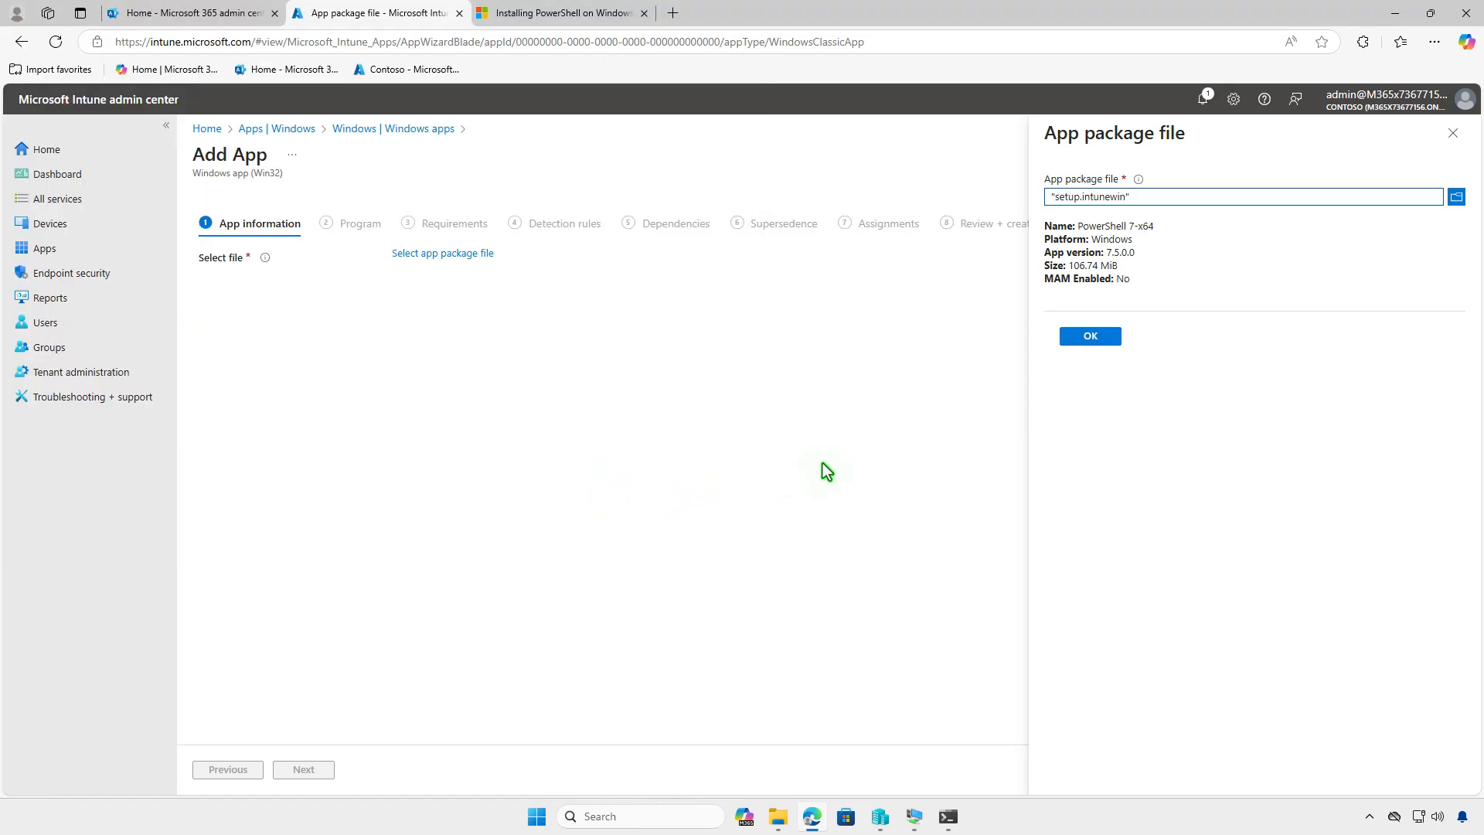
left_click(1075, 338)
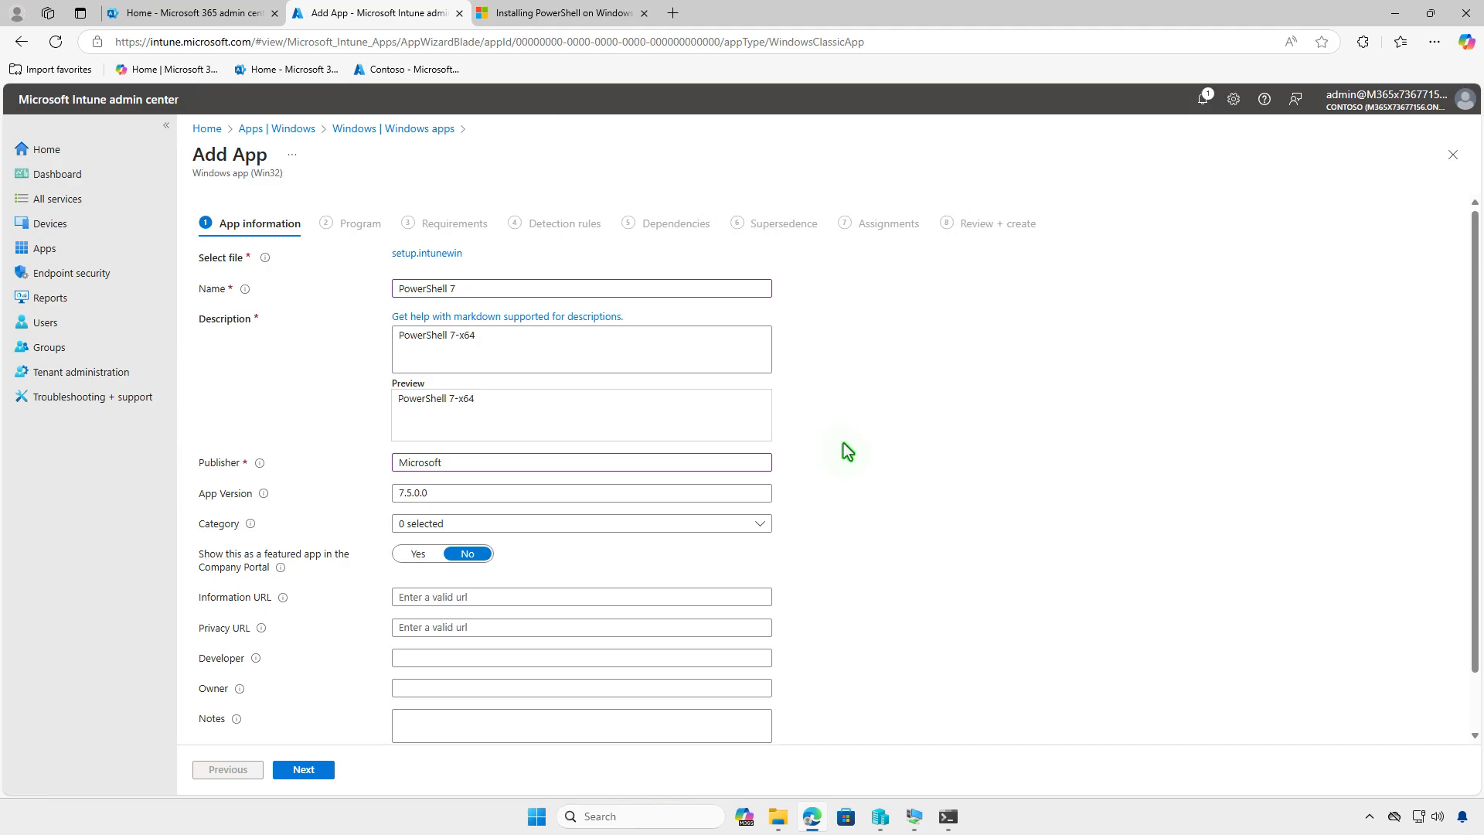
- Upload images.jpg from Downloads as the app logo and proceed to the Program settings
scroll(846, 452, "down", 1)
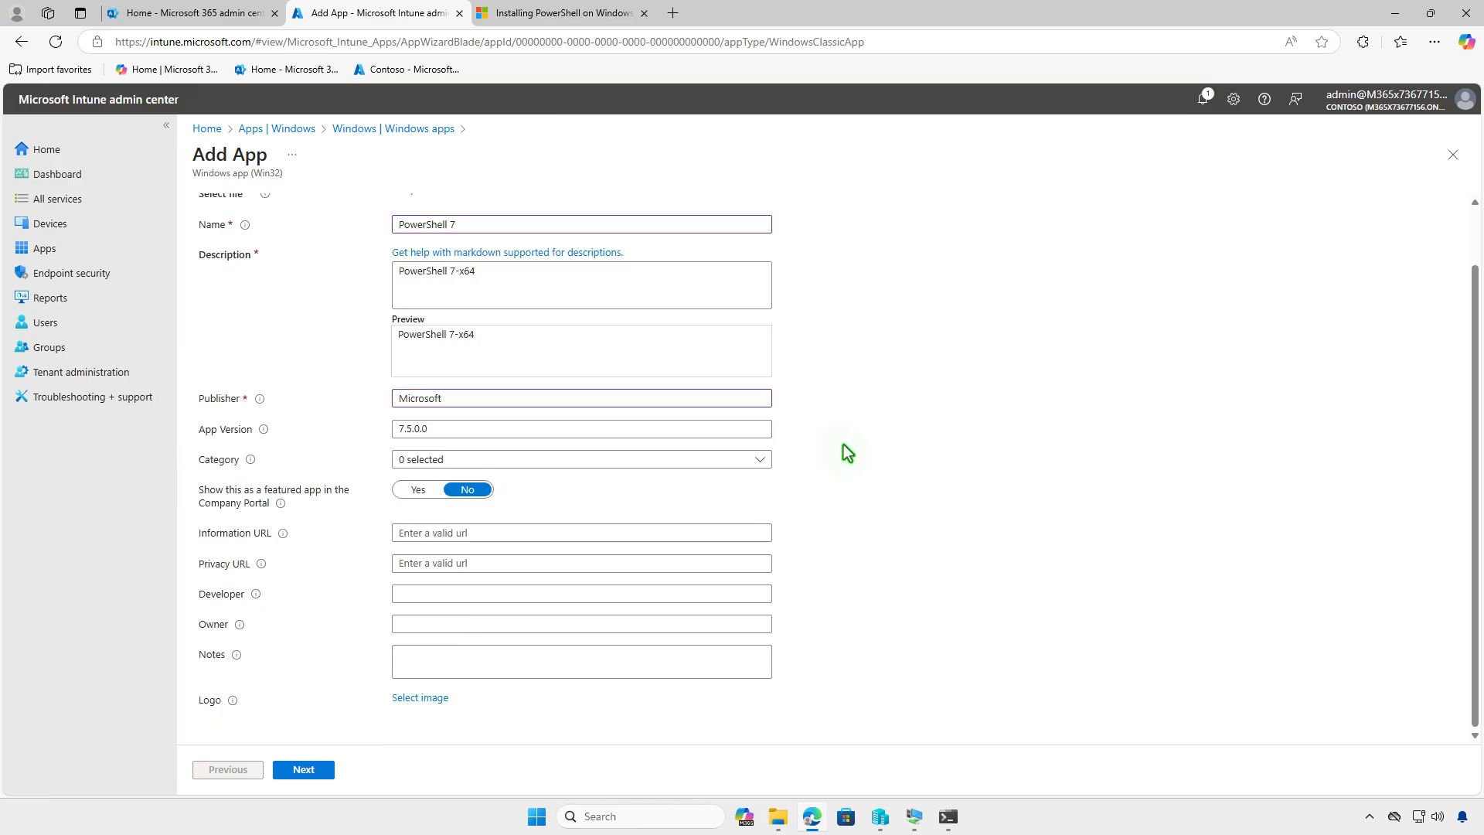
left_click(444, 701)
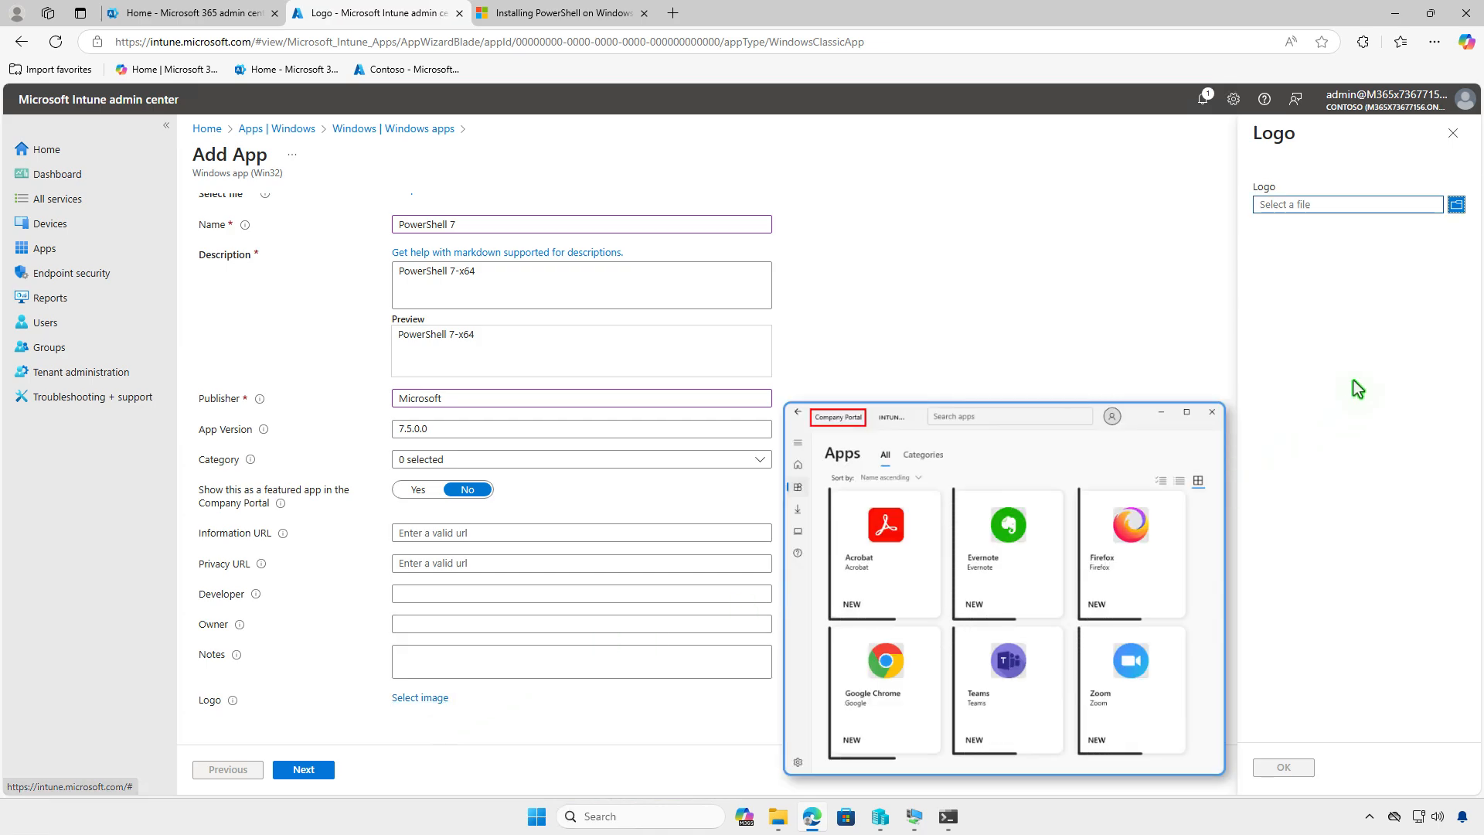
left_click(1388, 207)
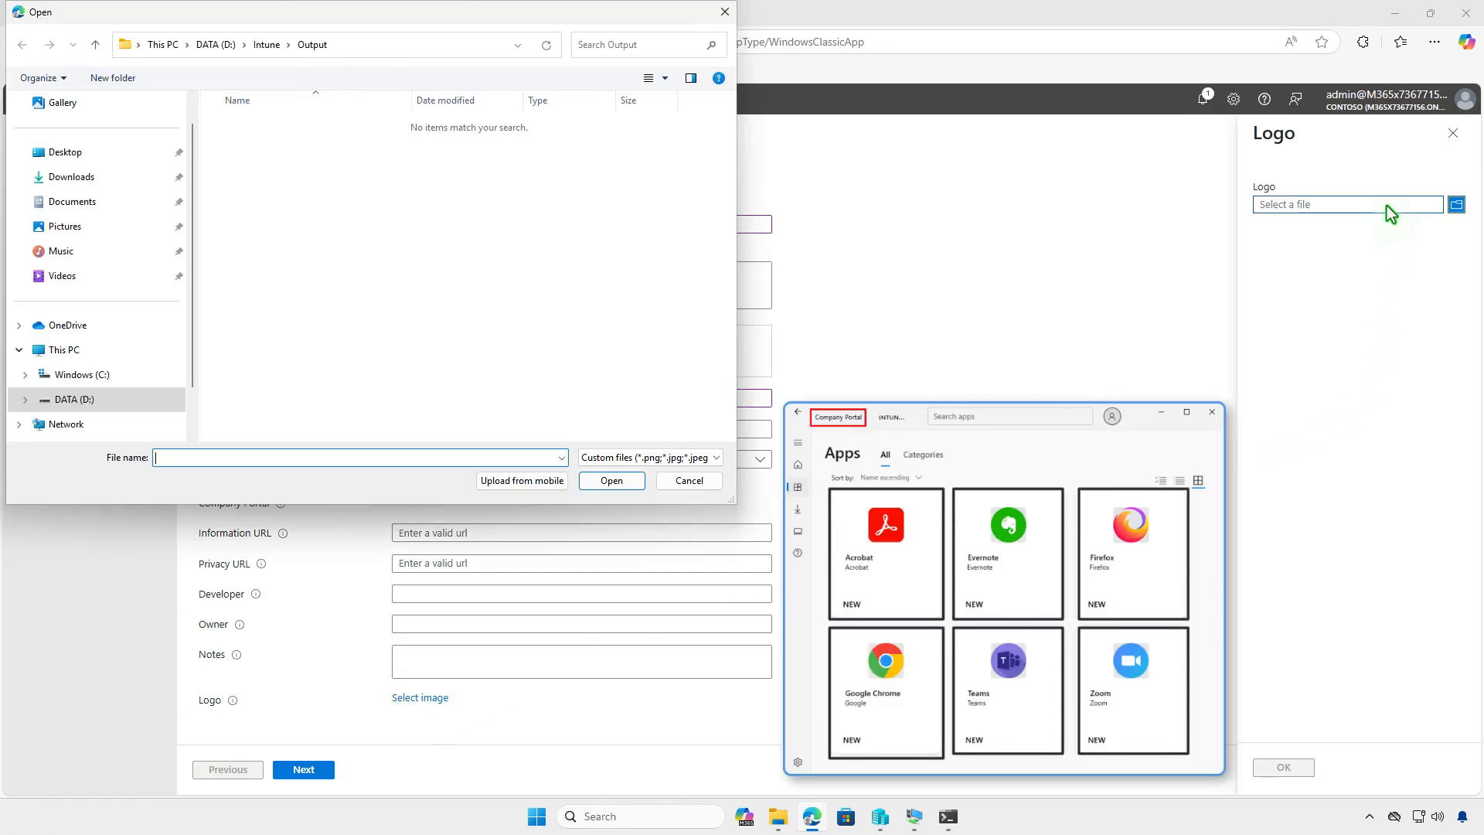
left_click(143, 183)
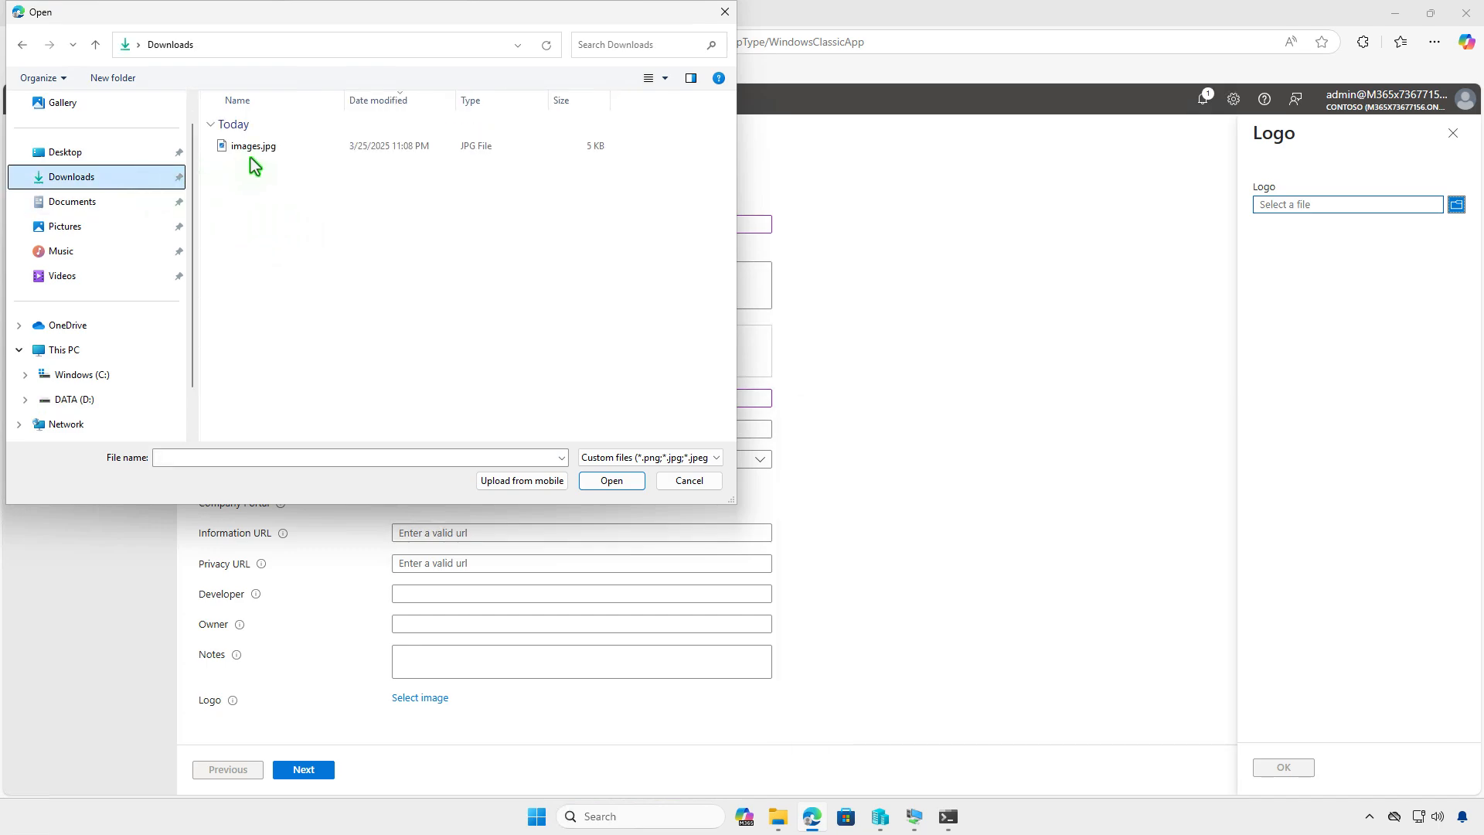
left_click(272, 154)
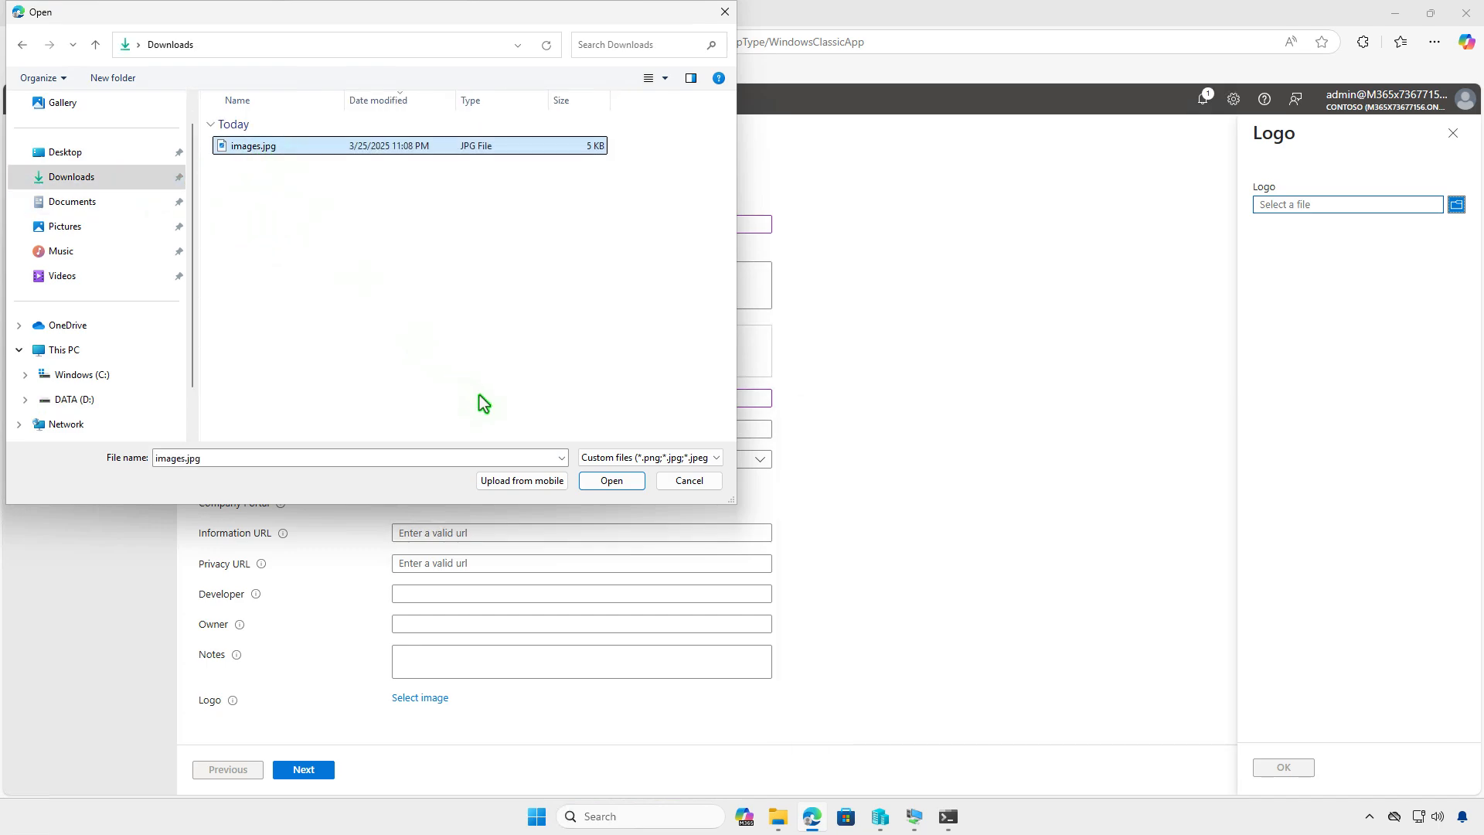
left_click(611, 481)
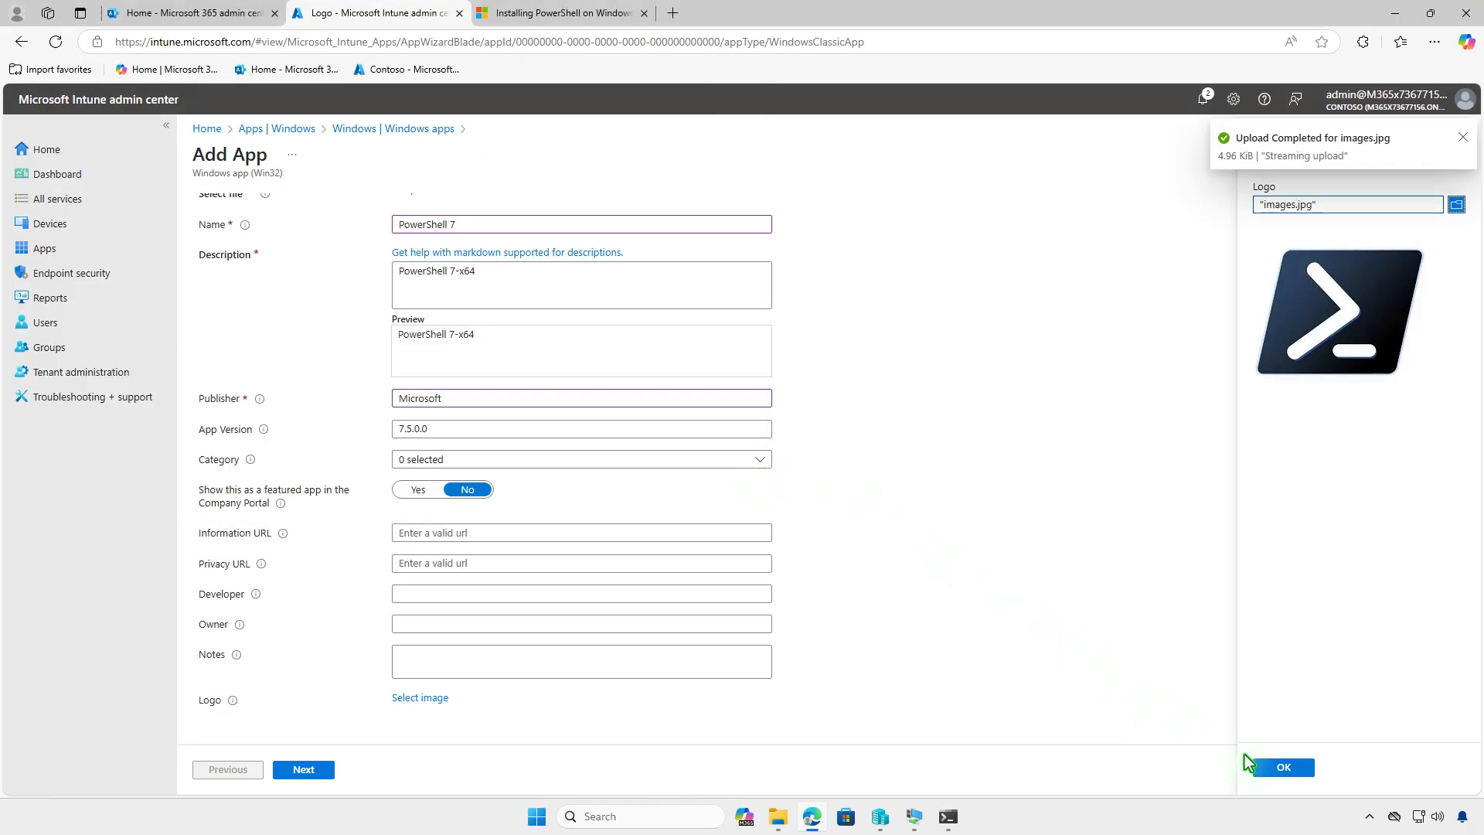
left_click(1269, 767)
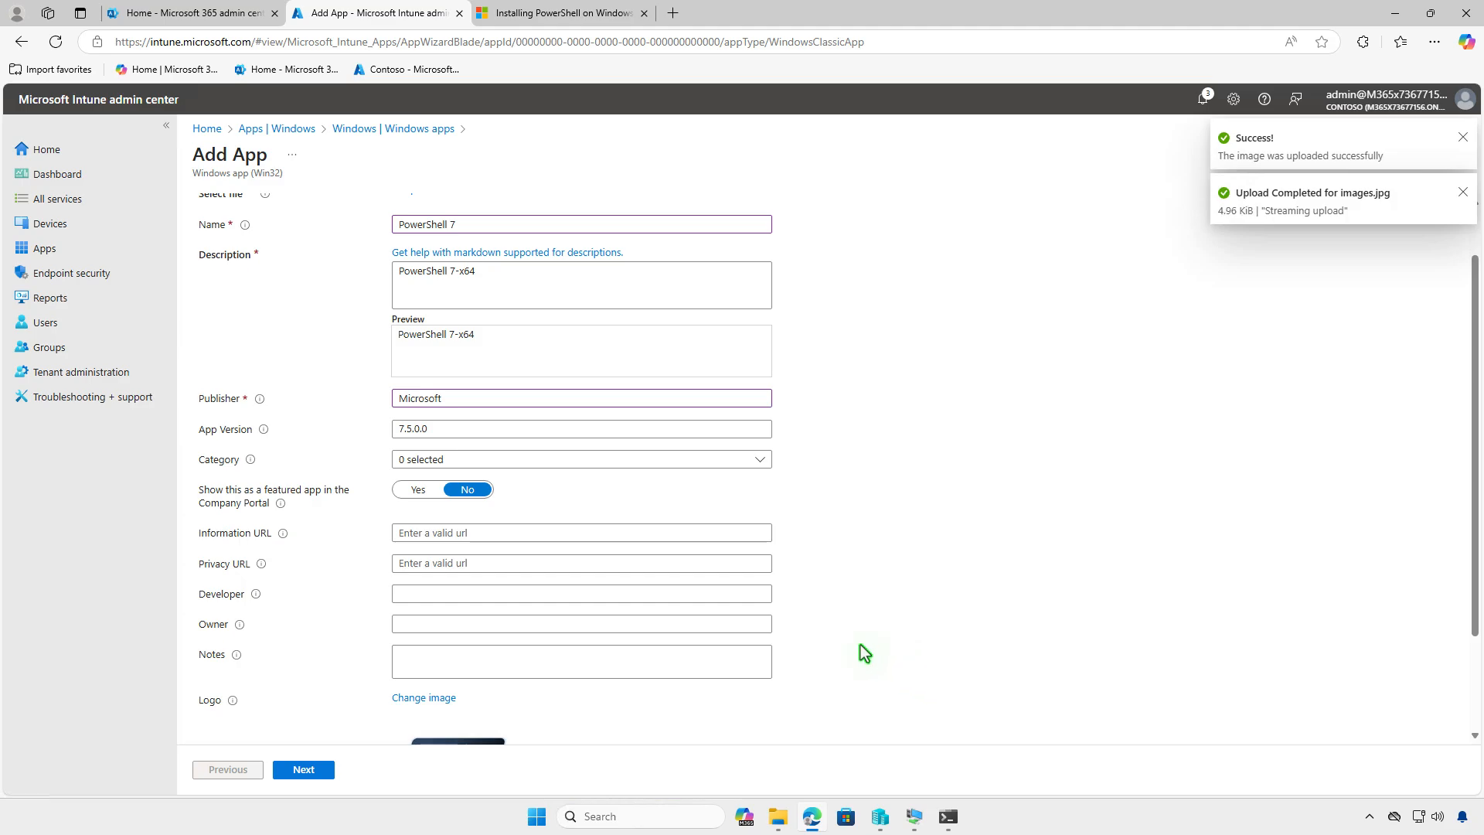
scroll(860, 644, "down", 2)
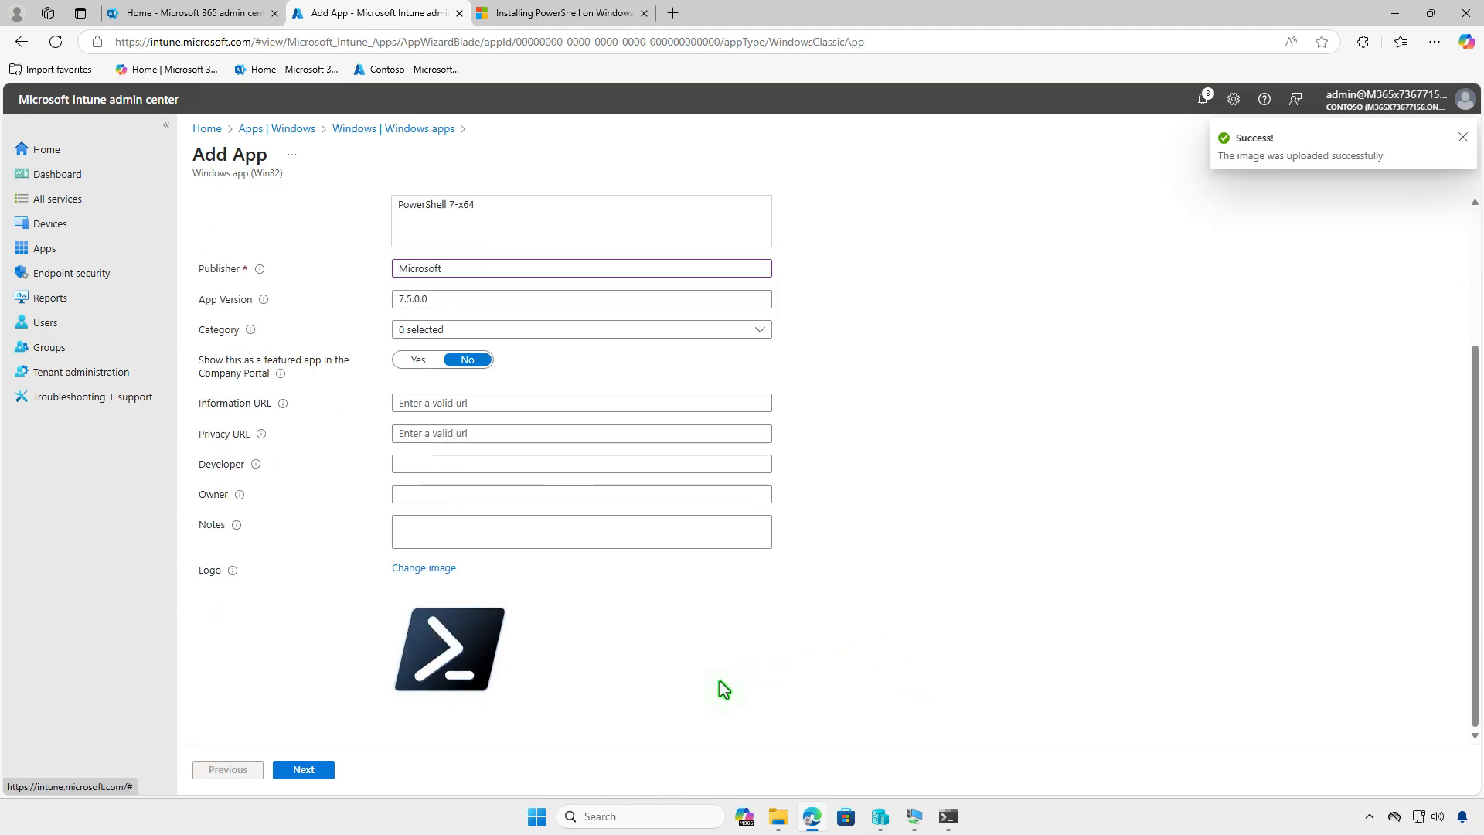
left_click(327, 768)
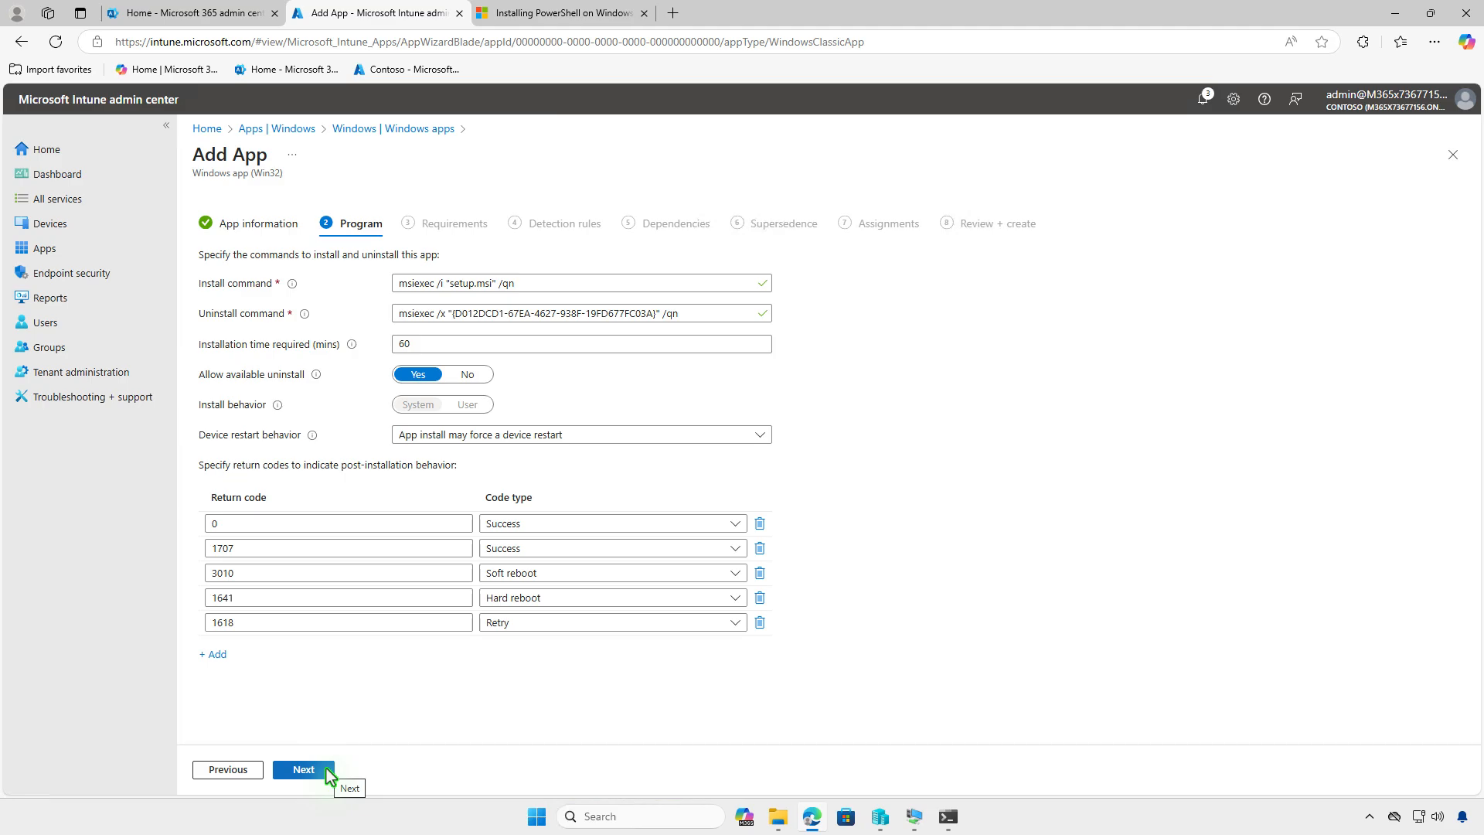
- Accept the default program settings, then require 64-bit architecture and minimum operating system Windows 10 1607, and proceed to the detection rules
left_click(328, 771)
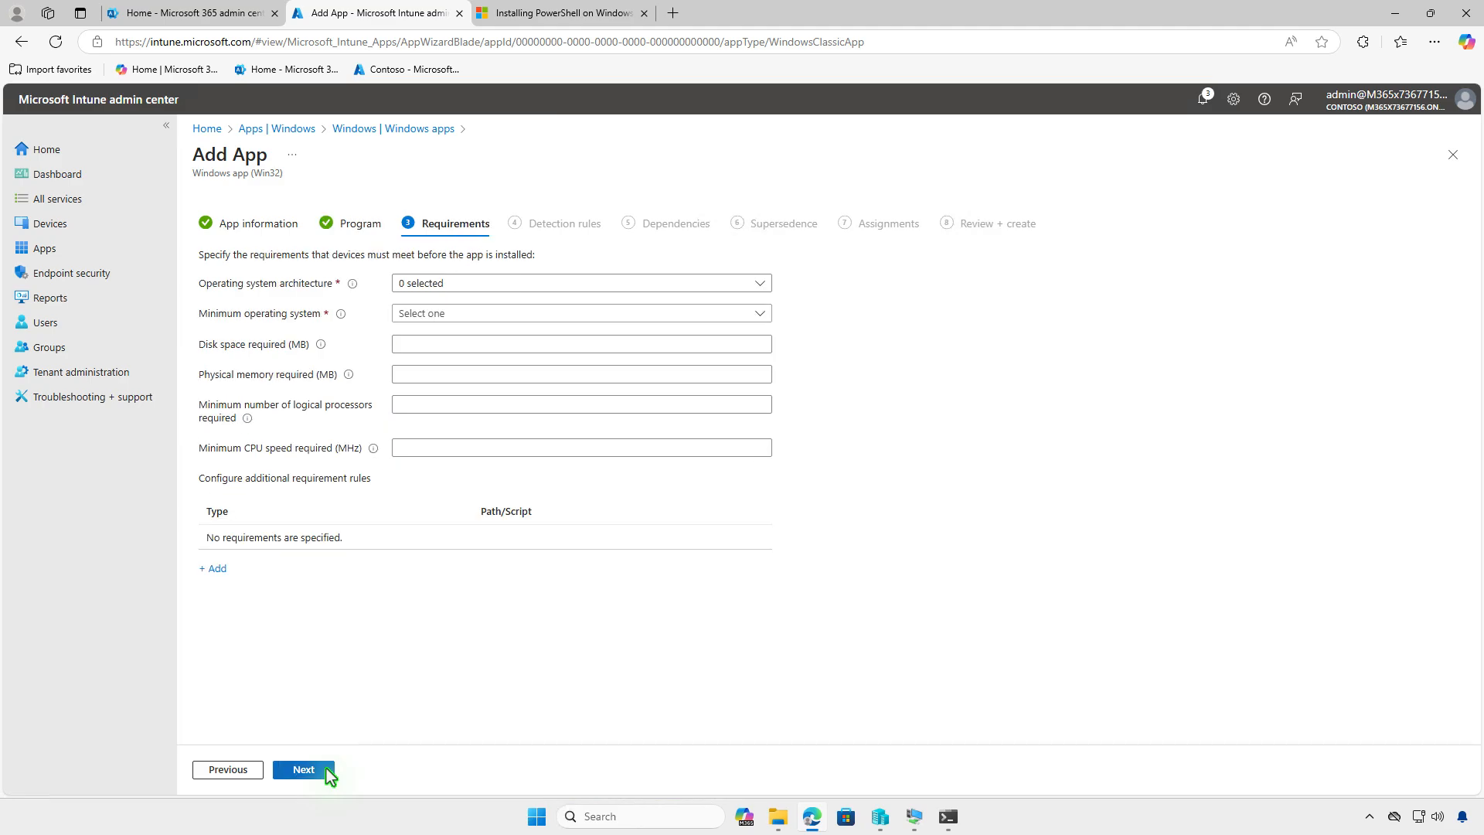
left_click(496, 283)
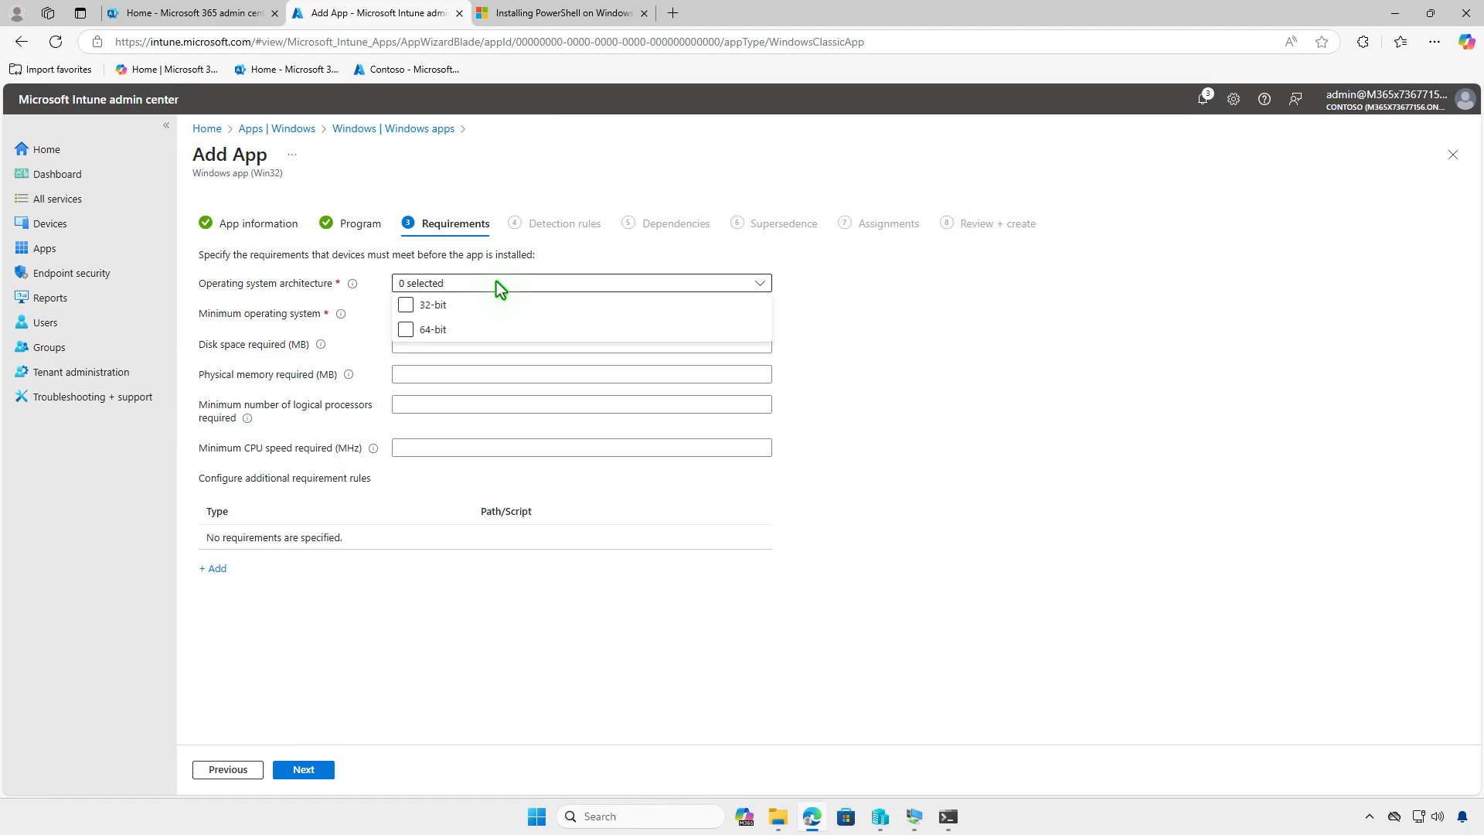
left_click(436, 329)
left_click(435, 328)
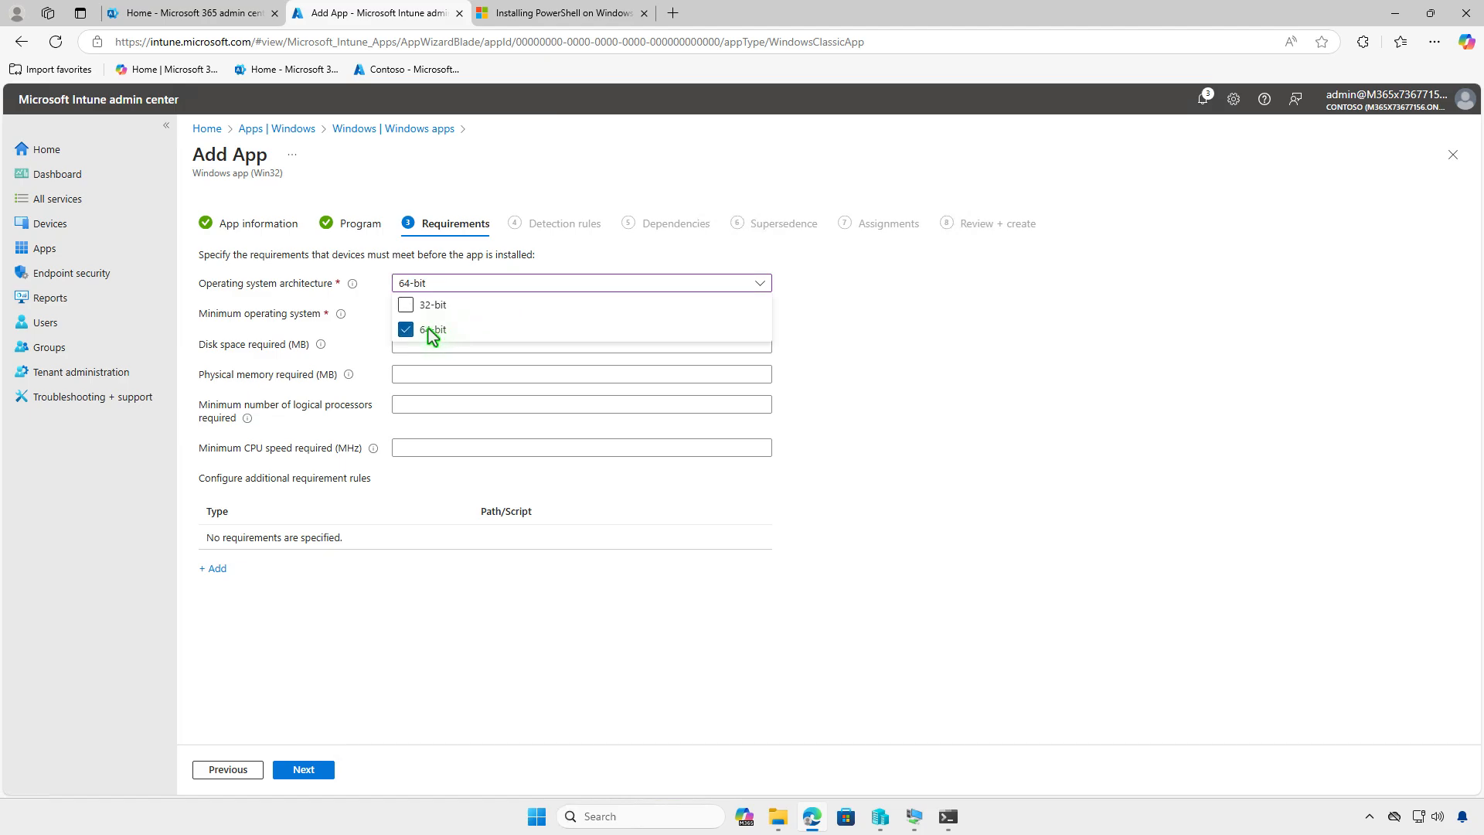
left_click(368, 336)
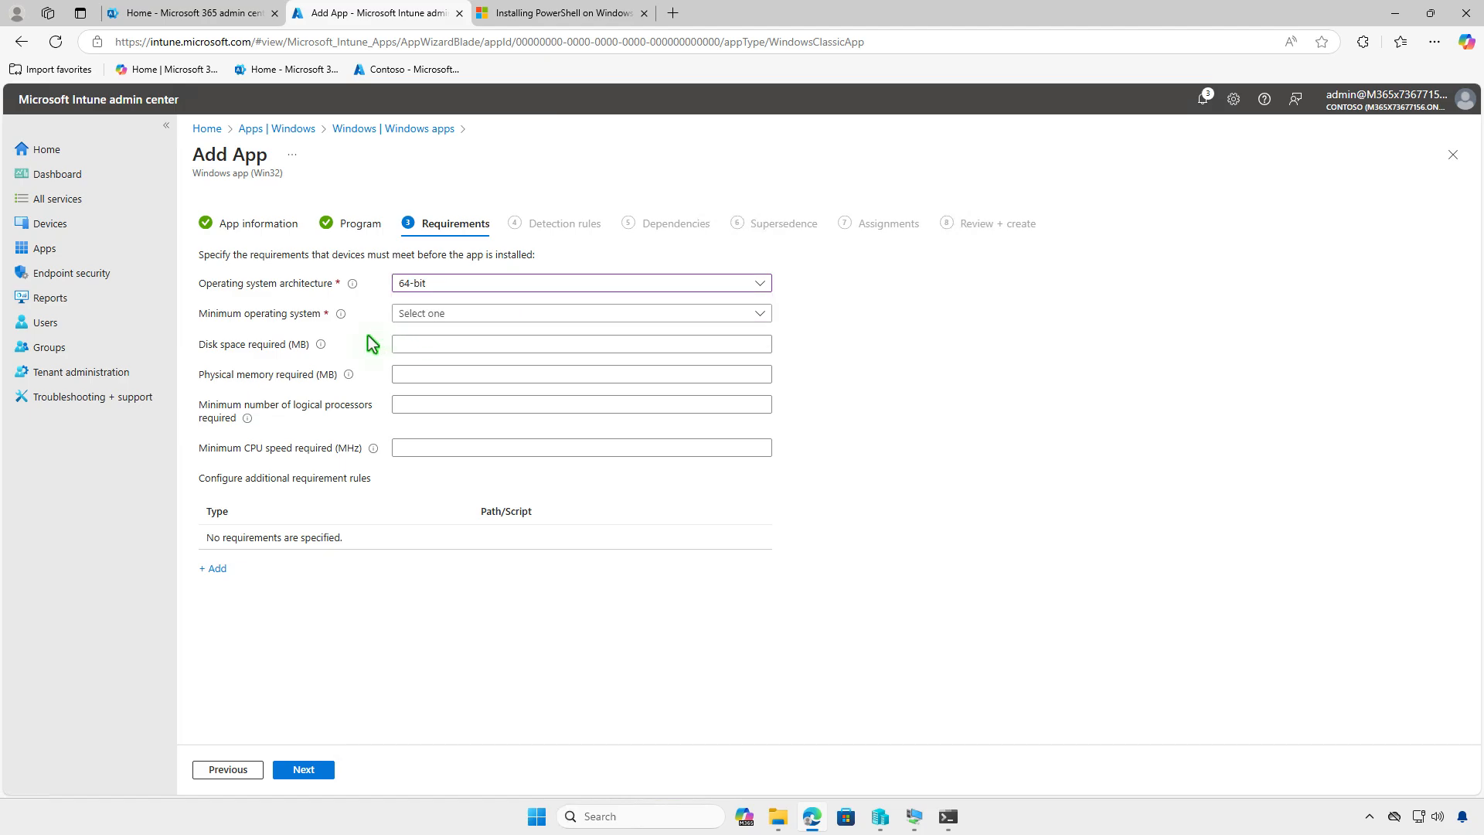
left_click(501, 313)
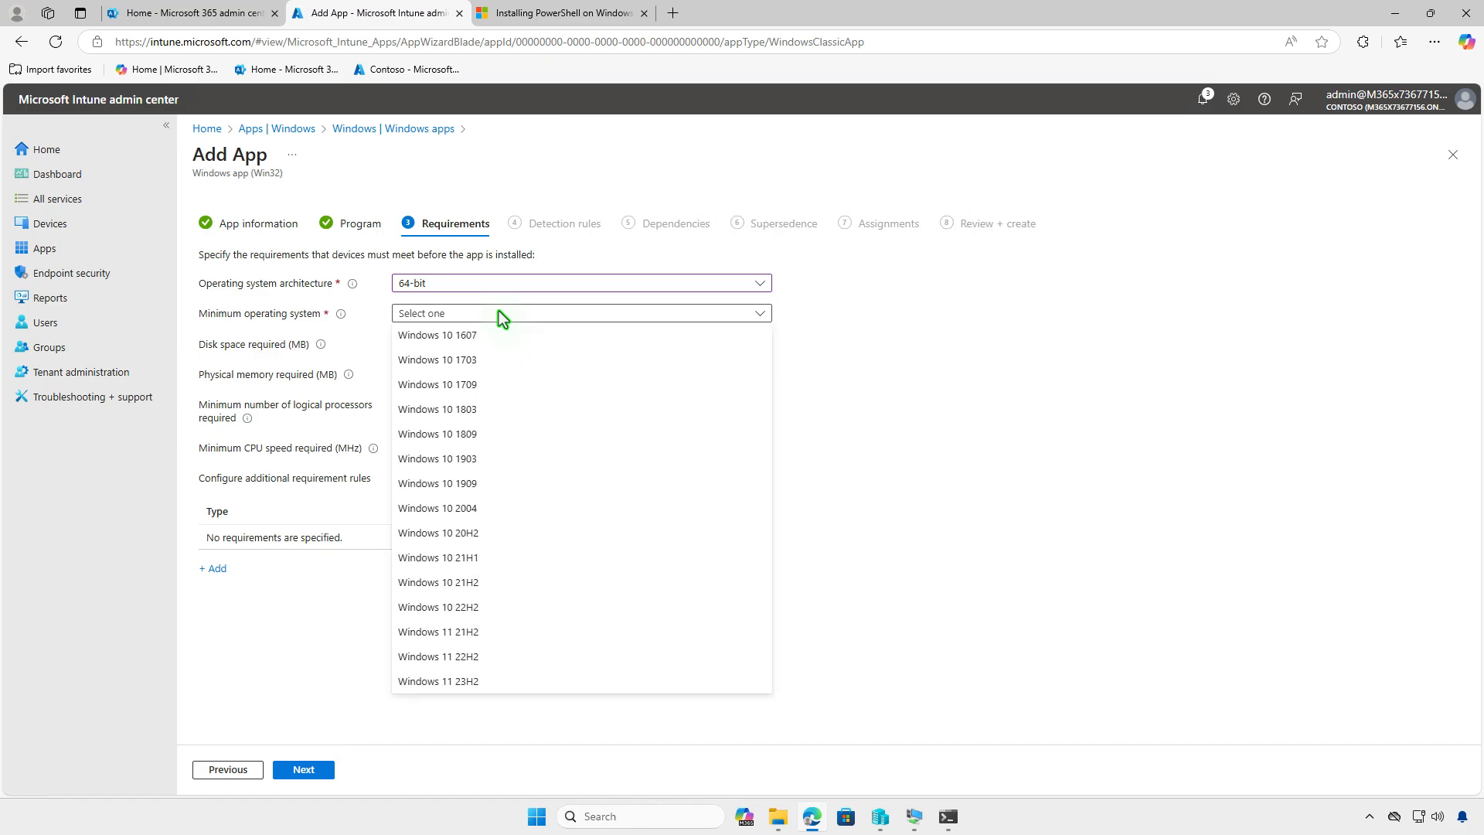
left_click(497, 336)
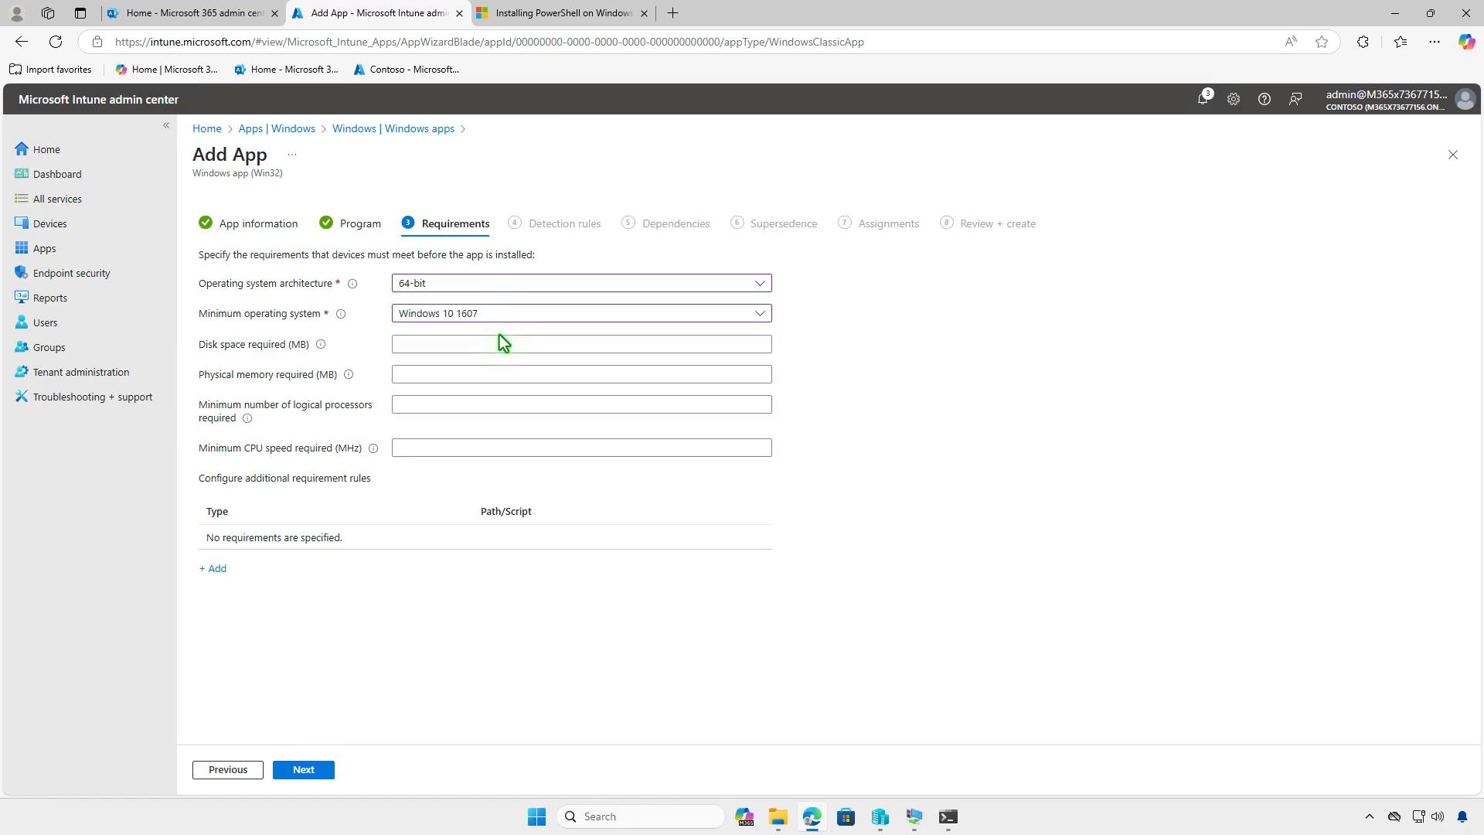
left_click(322, 768)
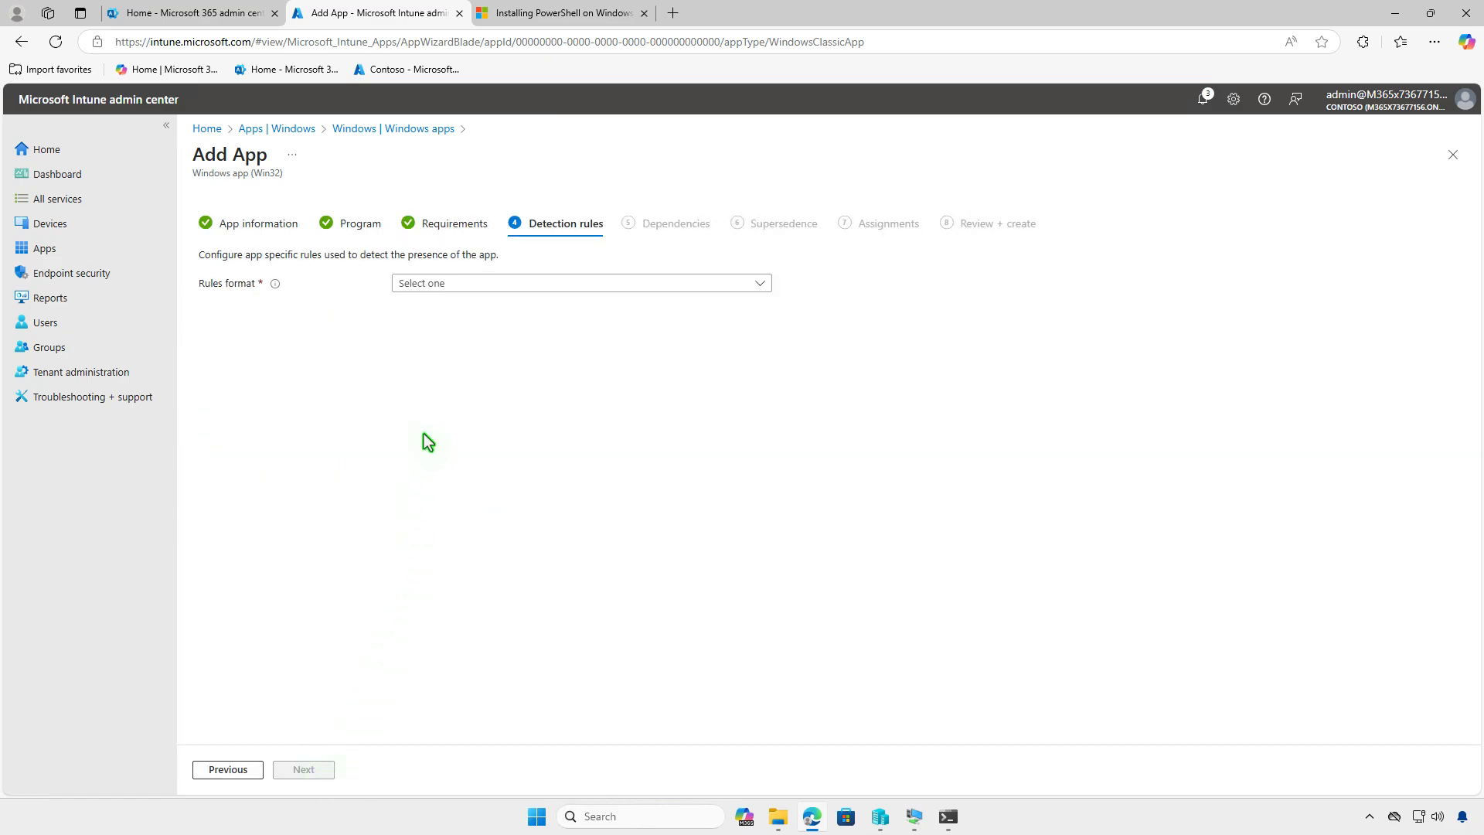
- Configure detection rules manually and add an MSI rule using the prefilled product code, with no product version check
left_click(490, 284)
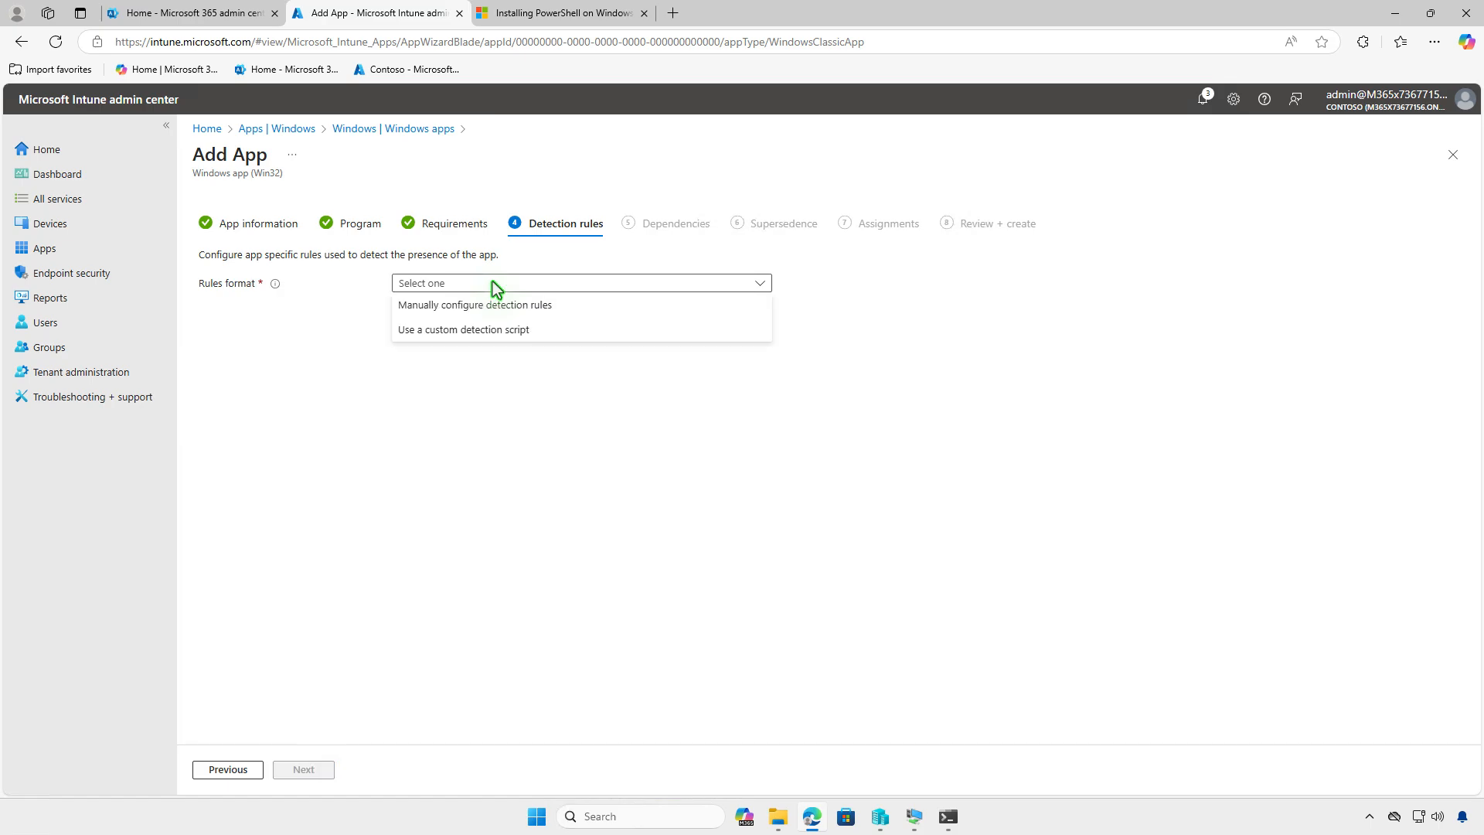
left_click(539, 305)
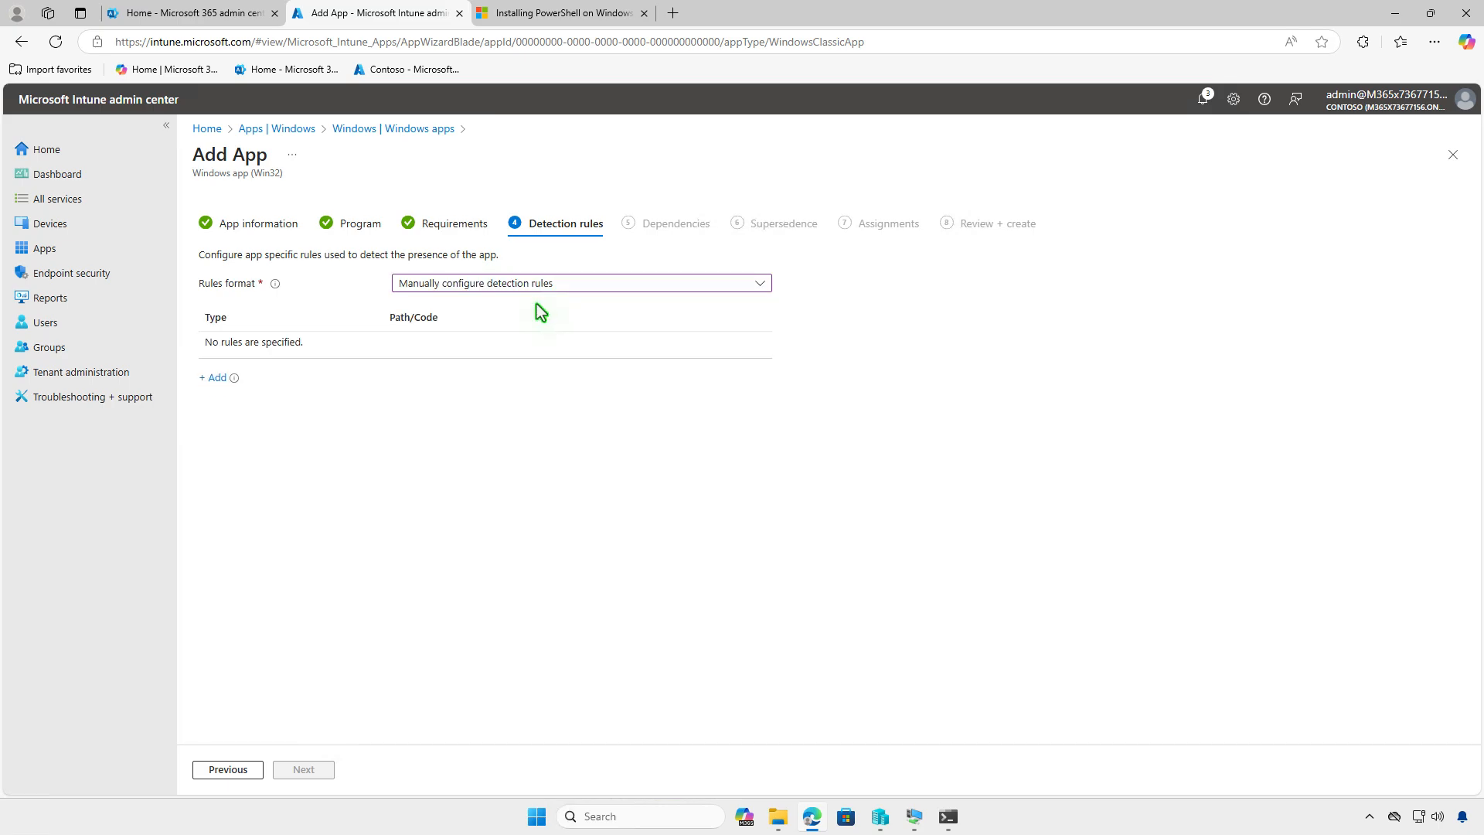
left_click(217, 379)
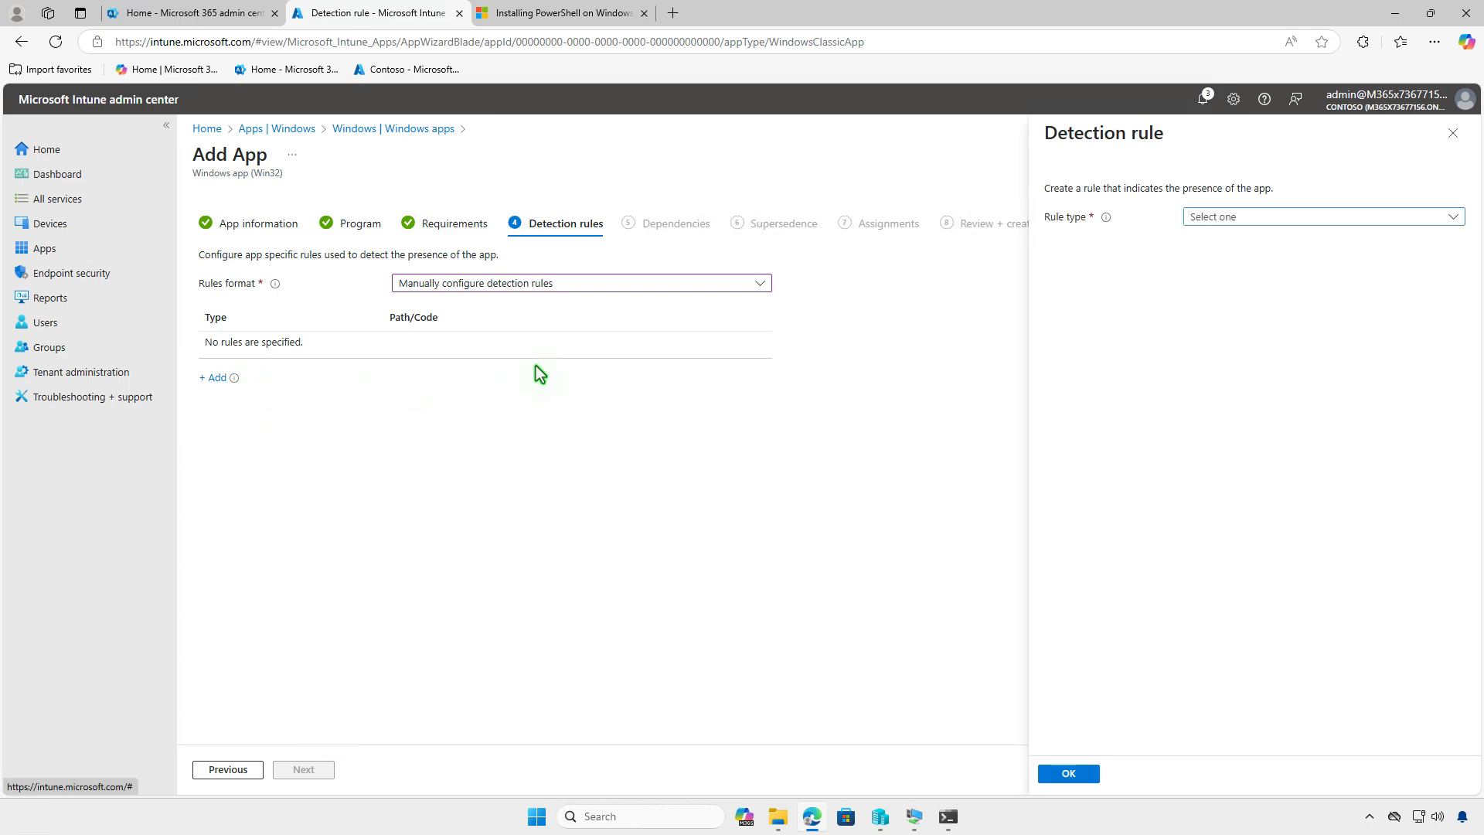
left_click(1306, 213)
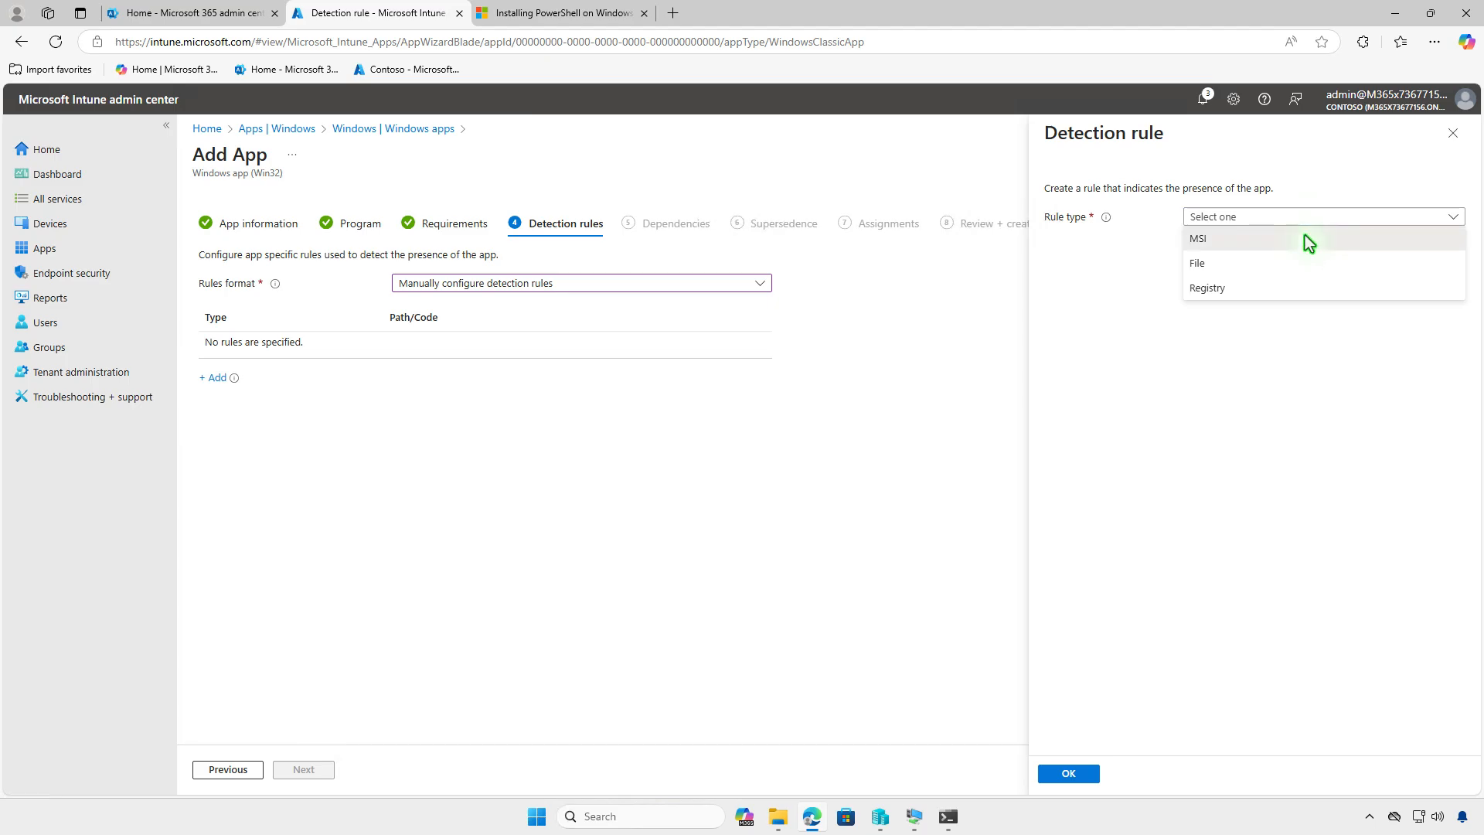
left_click(1304, 237)
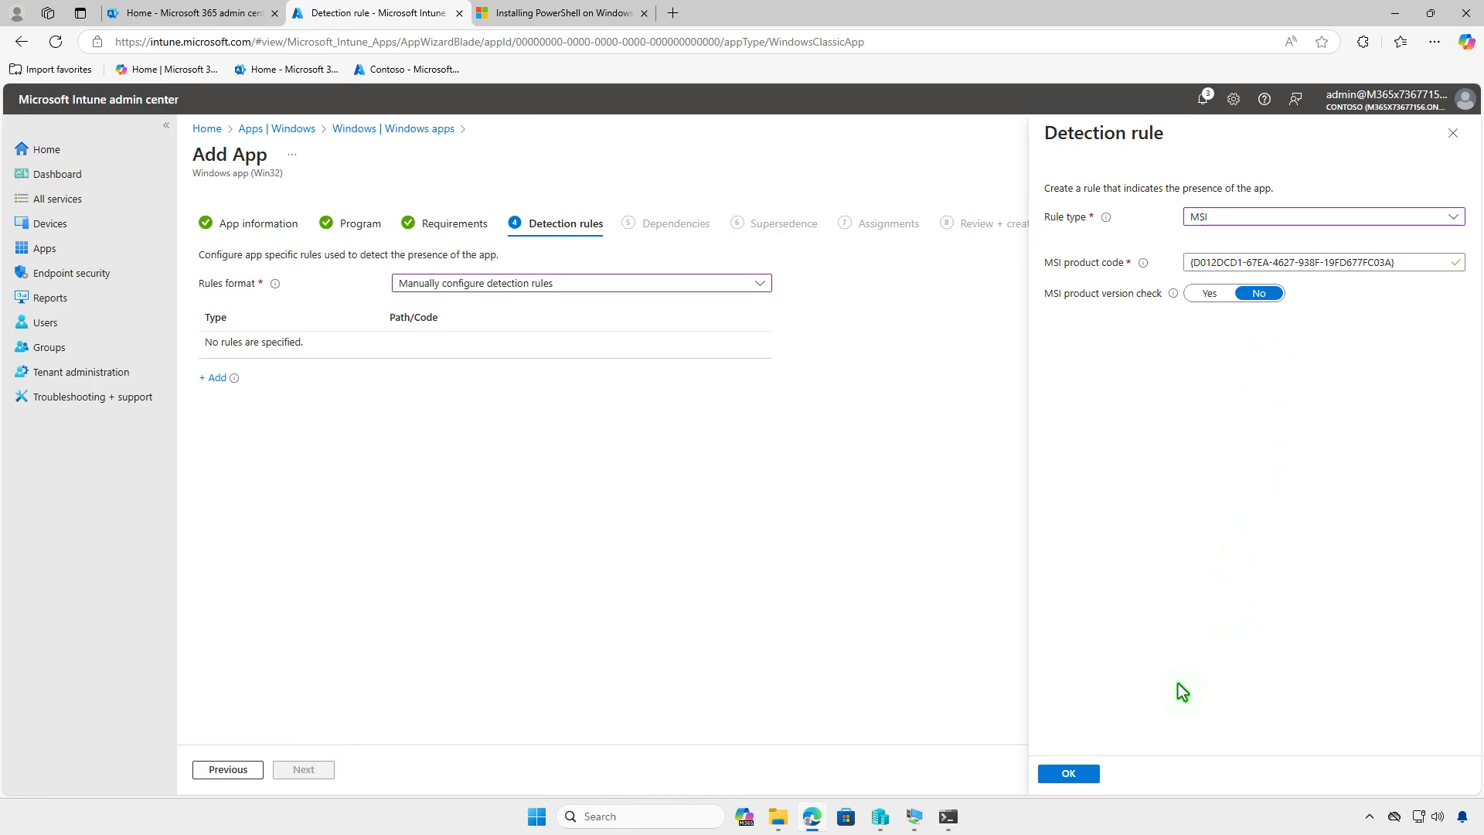
left_click(1094, 772)
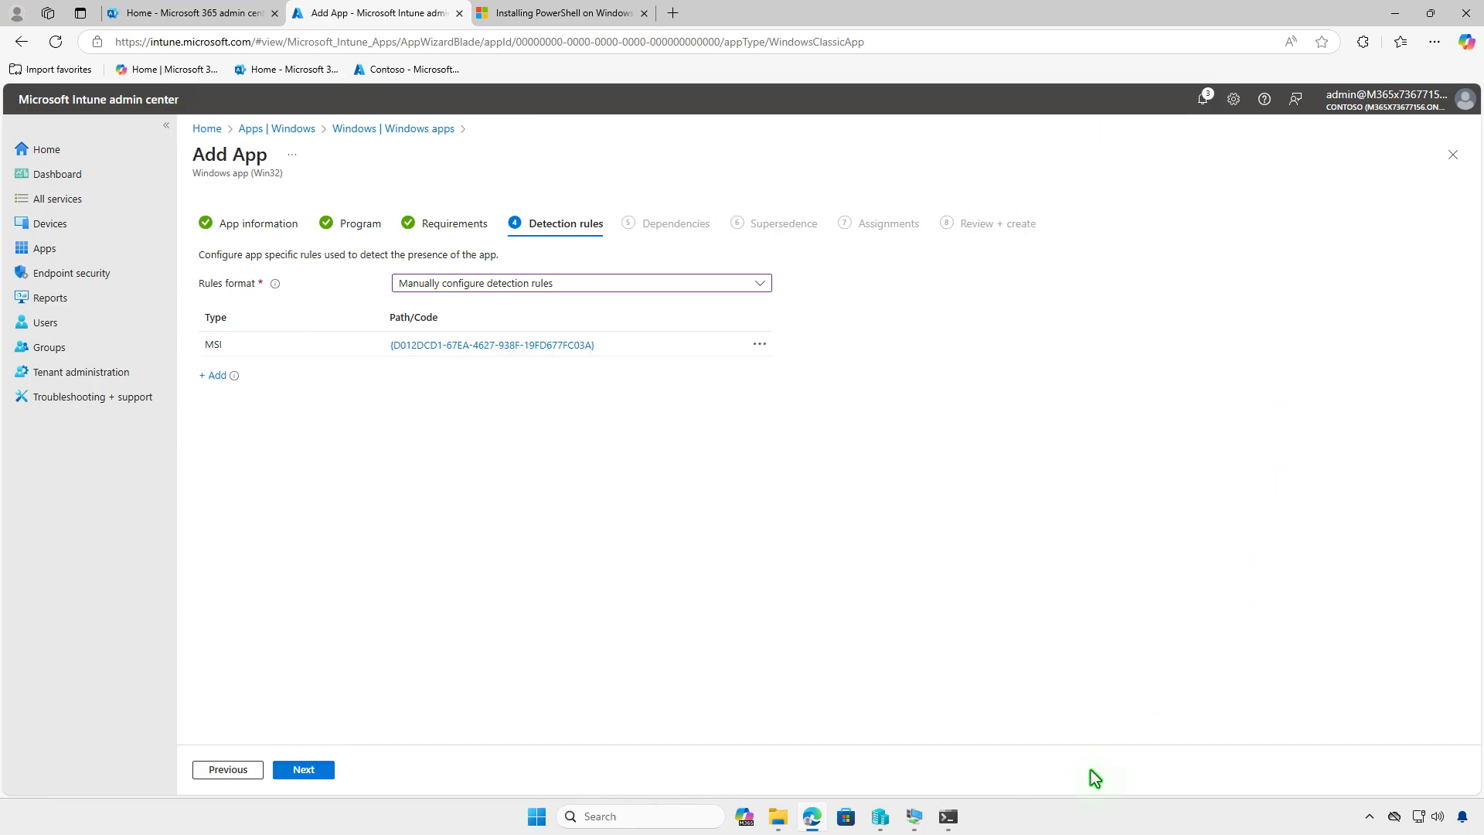
- Proceed past the detection rules, dependencies and supersedence to the Assignments stage, adding no dependency or superseded app
left_click(321, 769)
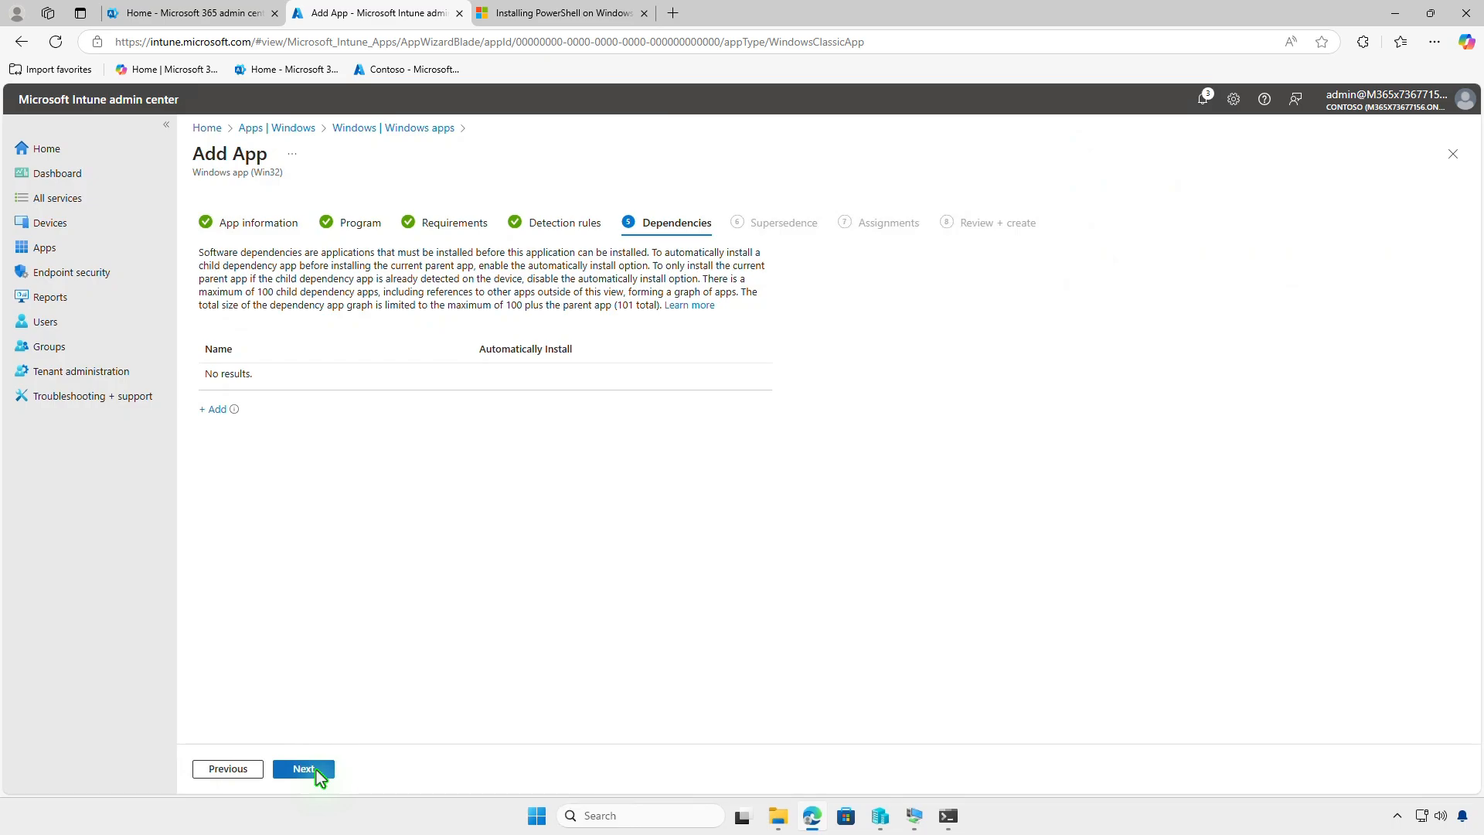
left_click(319, 771)
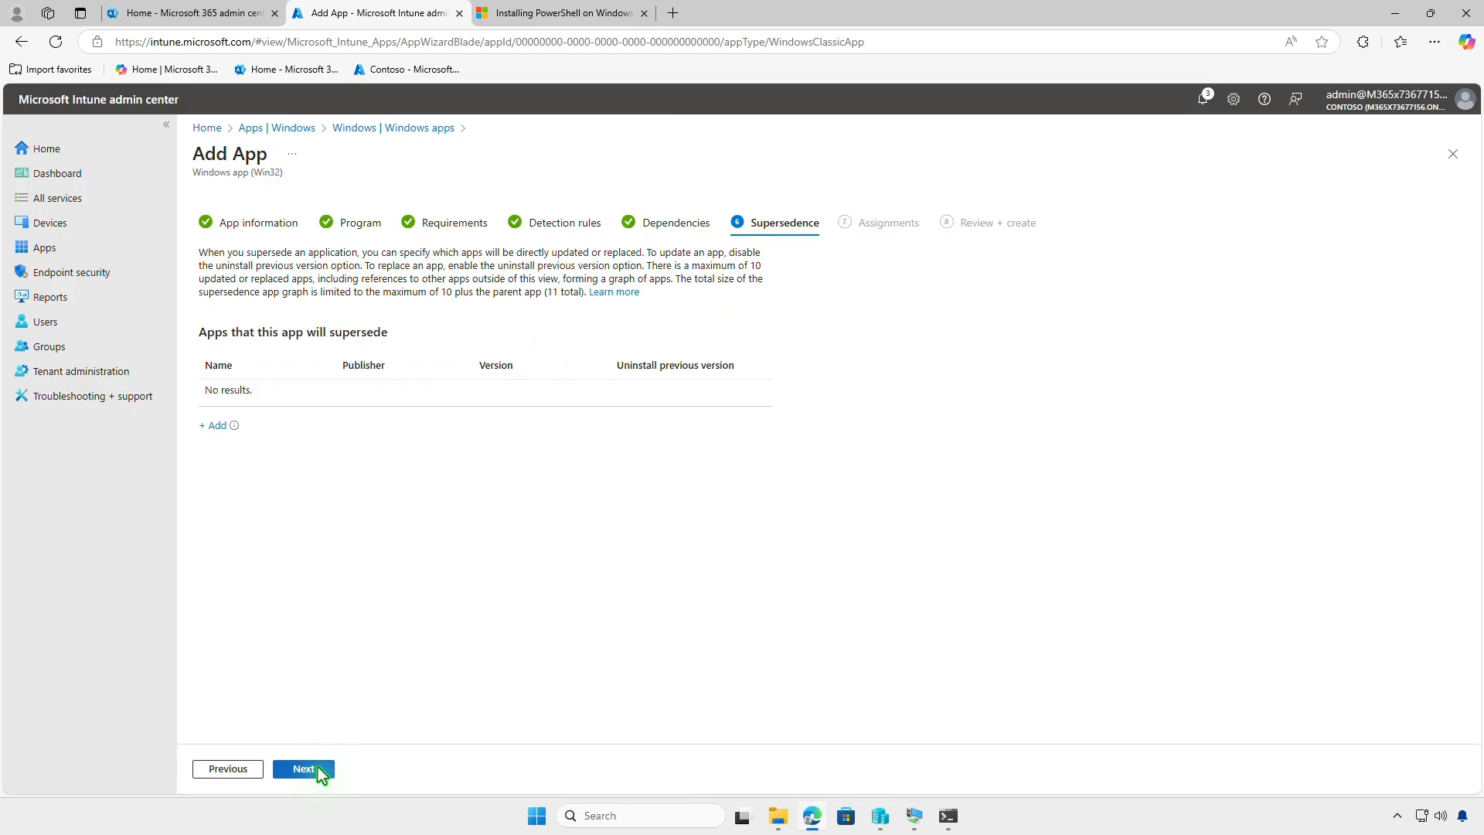
left_click(318, 769)
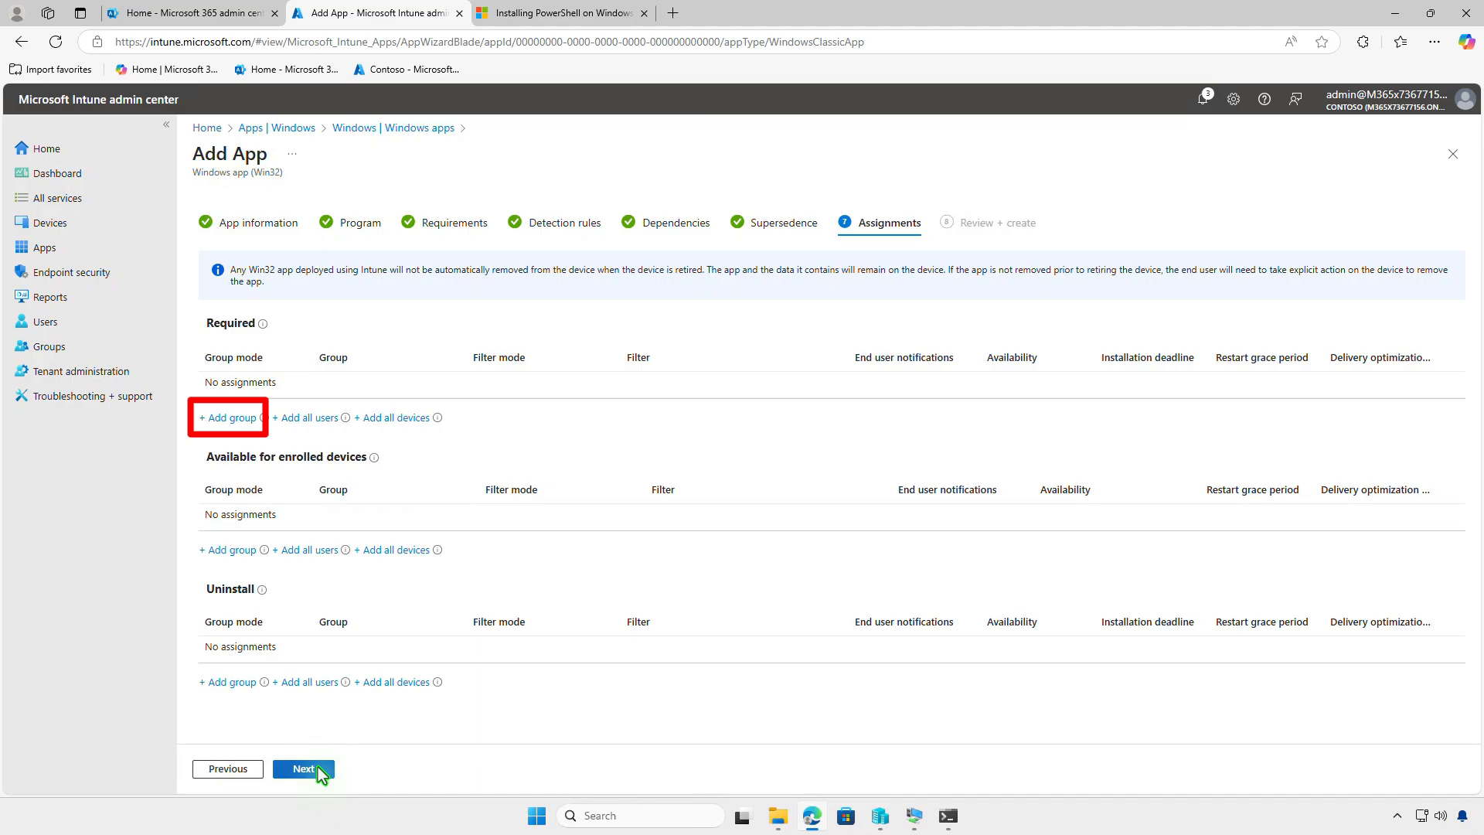
- Assign the app as Required to the Test_Devices group
left_click(247, 426)
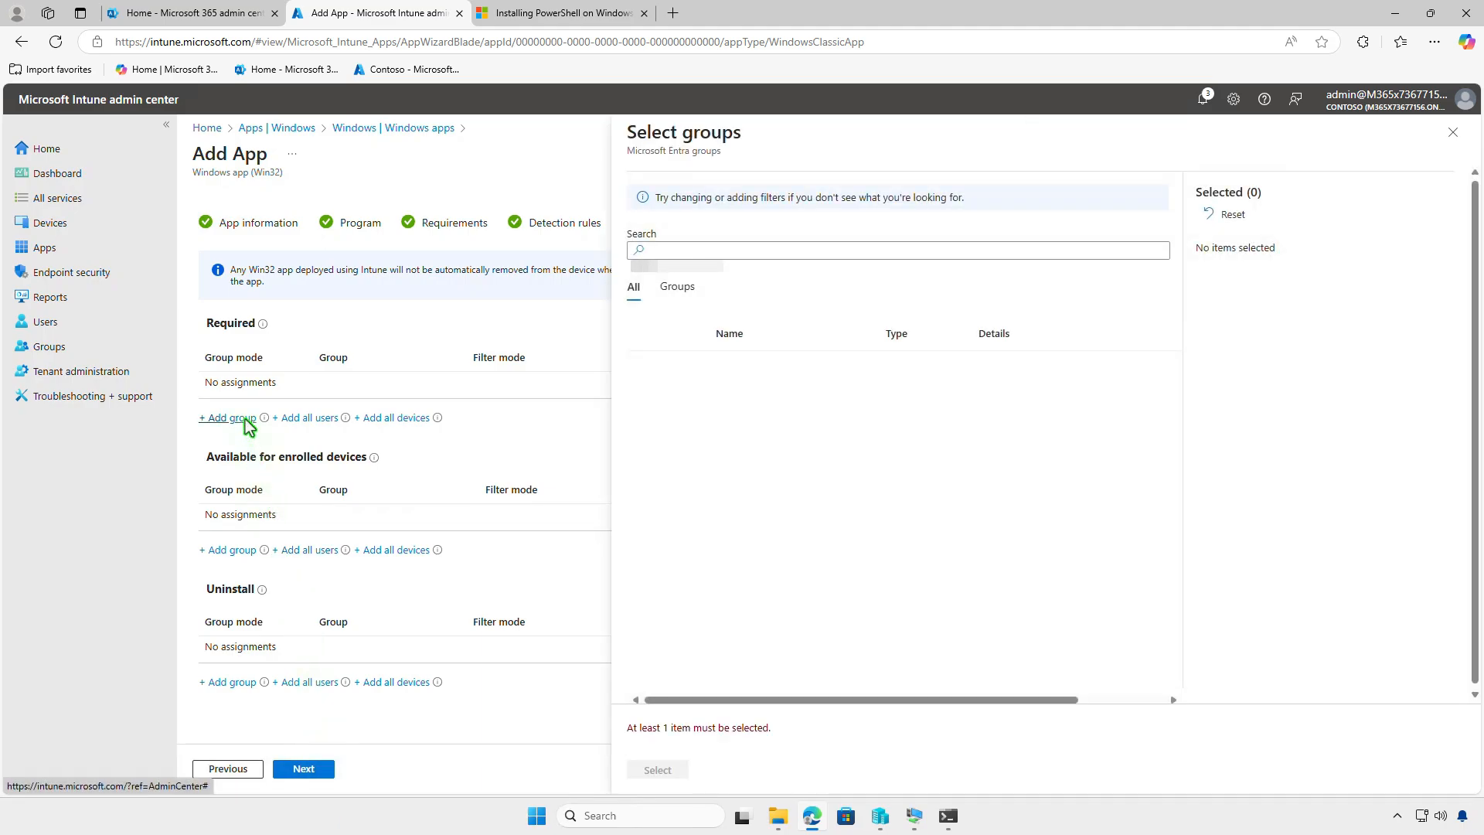
left_click(646, 368)
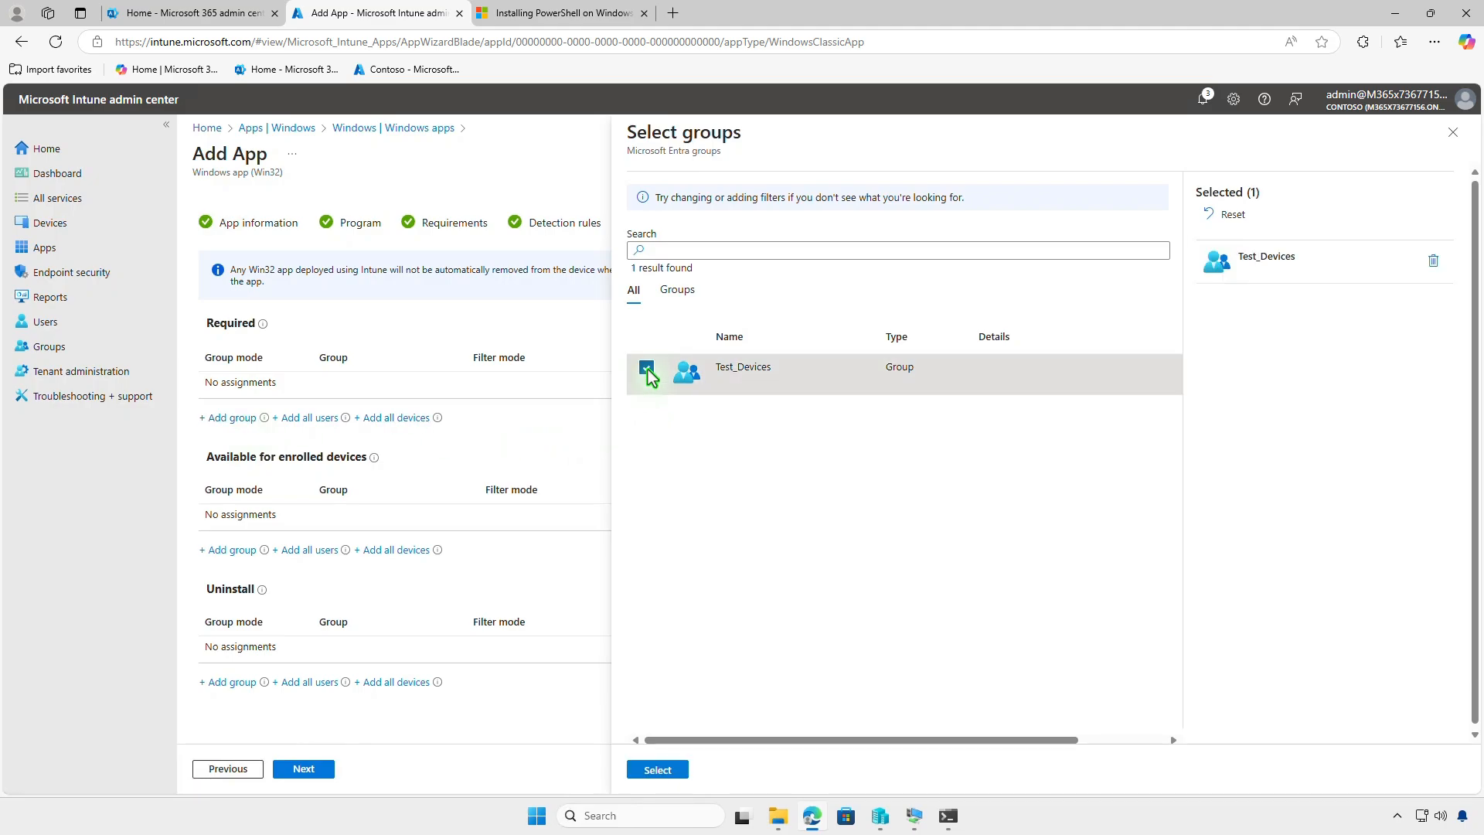
left_click(665, 770)
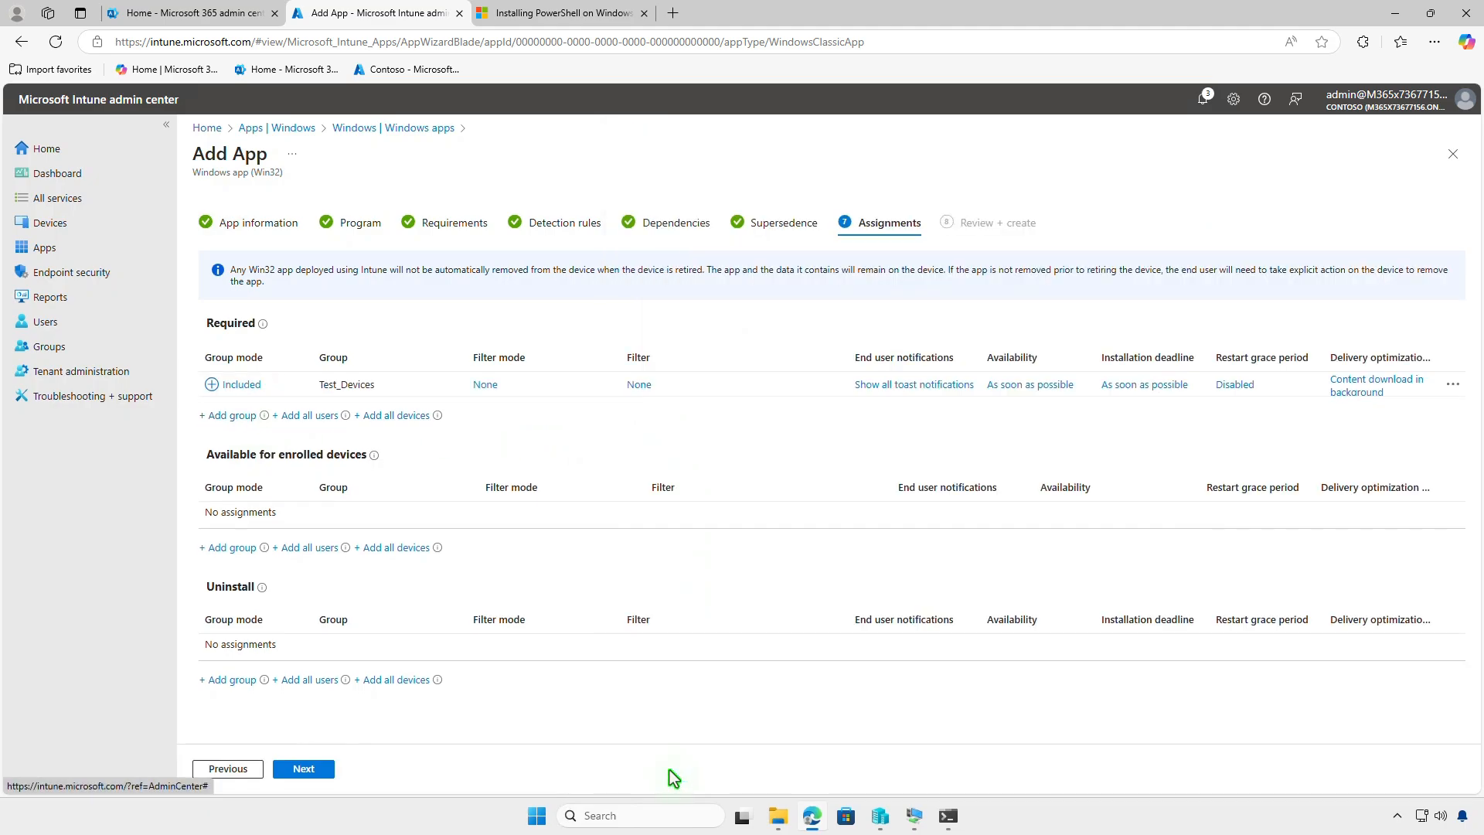
- Check the Test_Devices assignment settings without changing them, and create the PowerShell 7 app from the review summary
left_click(898, 386)
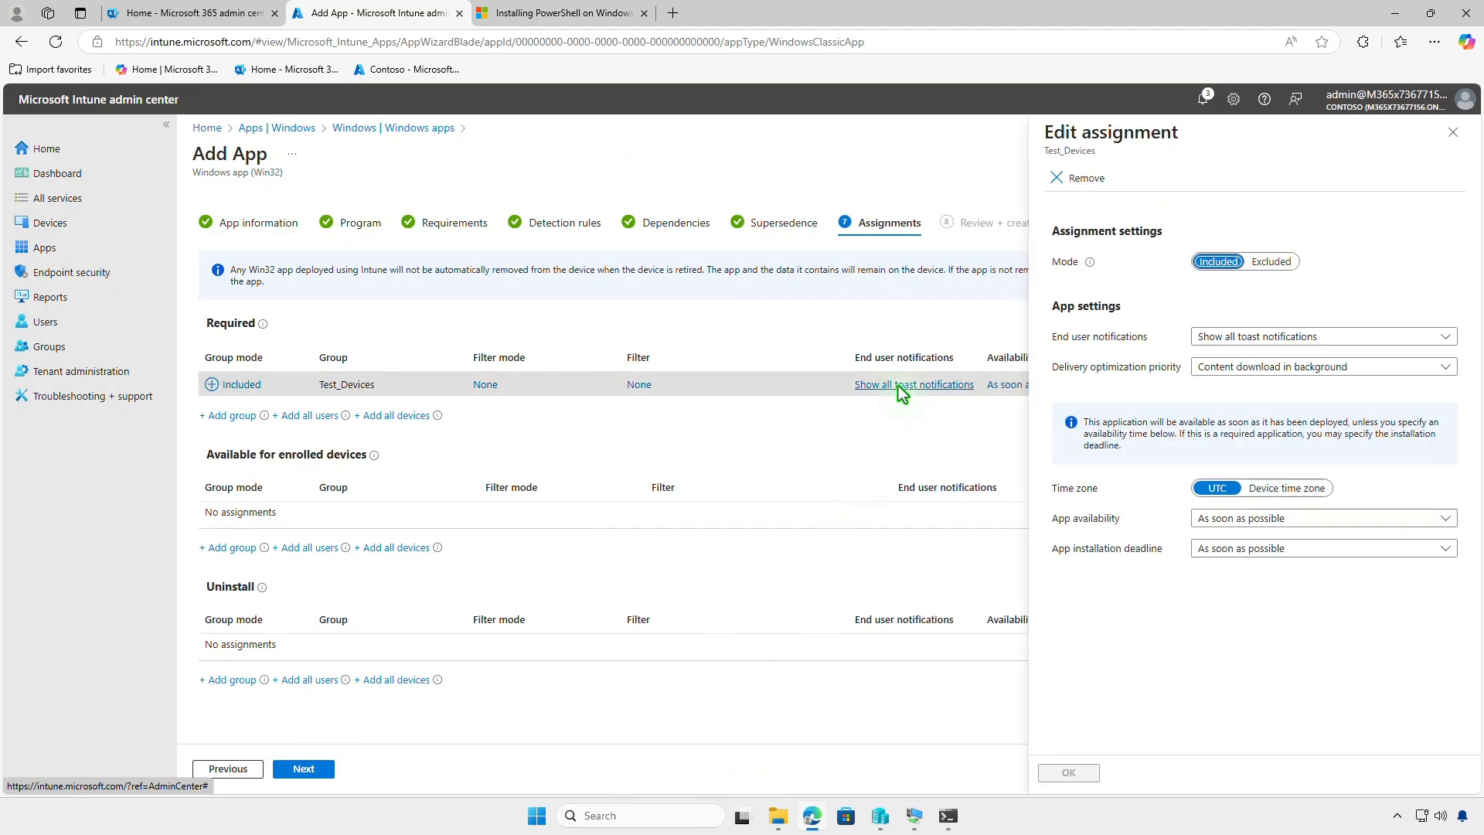
left_click(1452, 133)
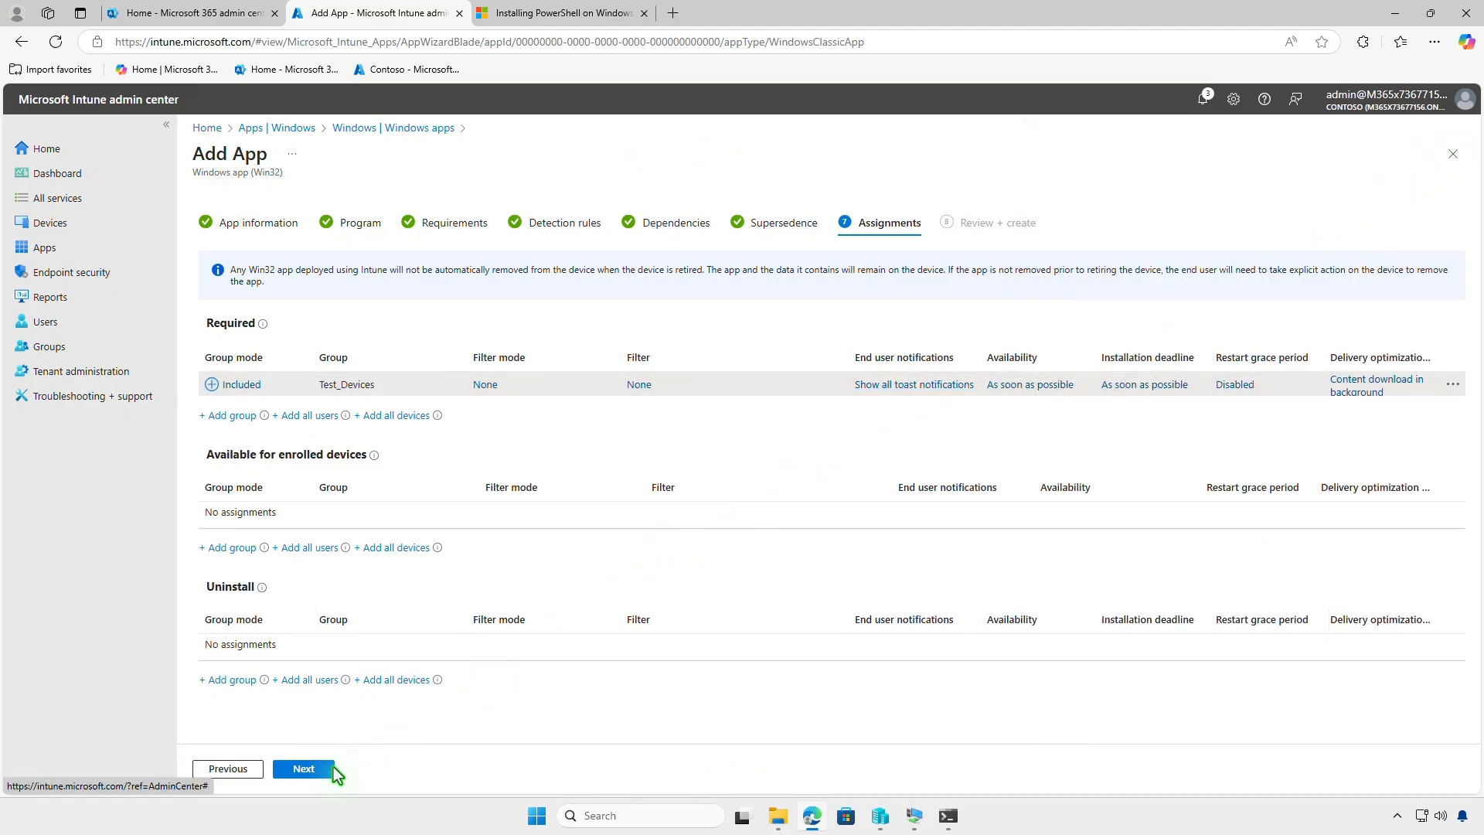
left_click(304, 768)
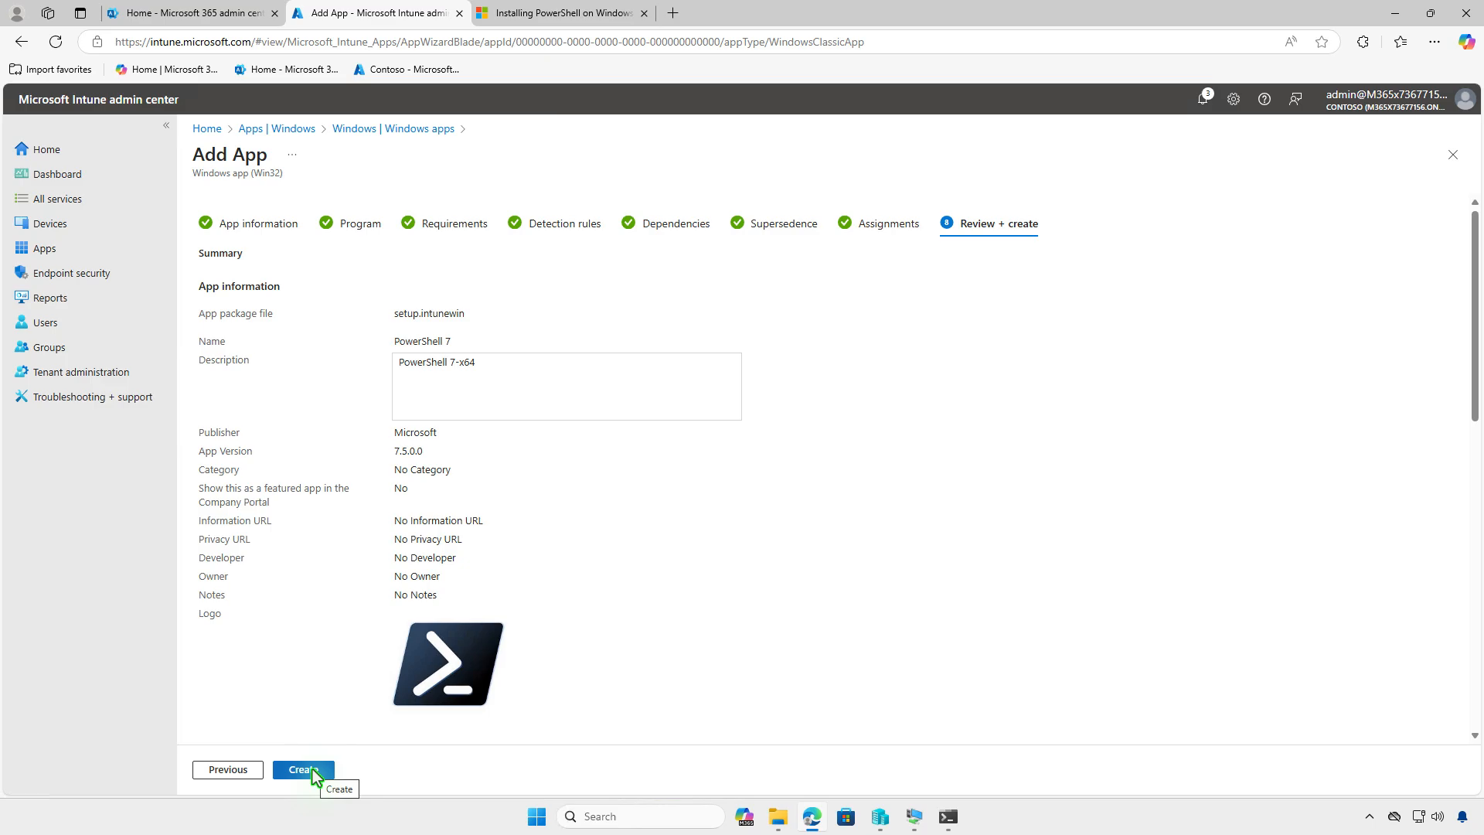
left_click(303, 769)
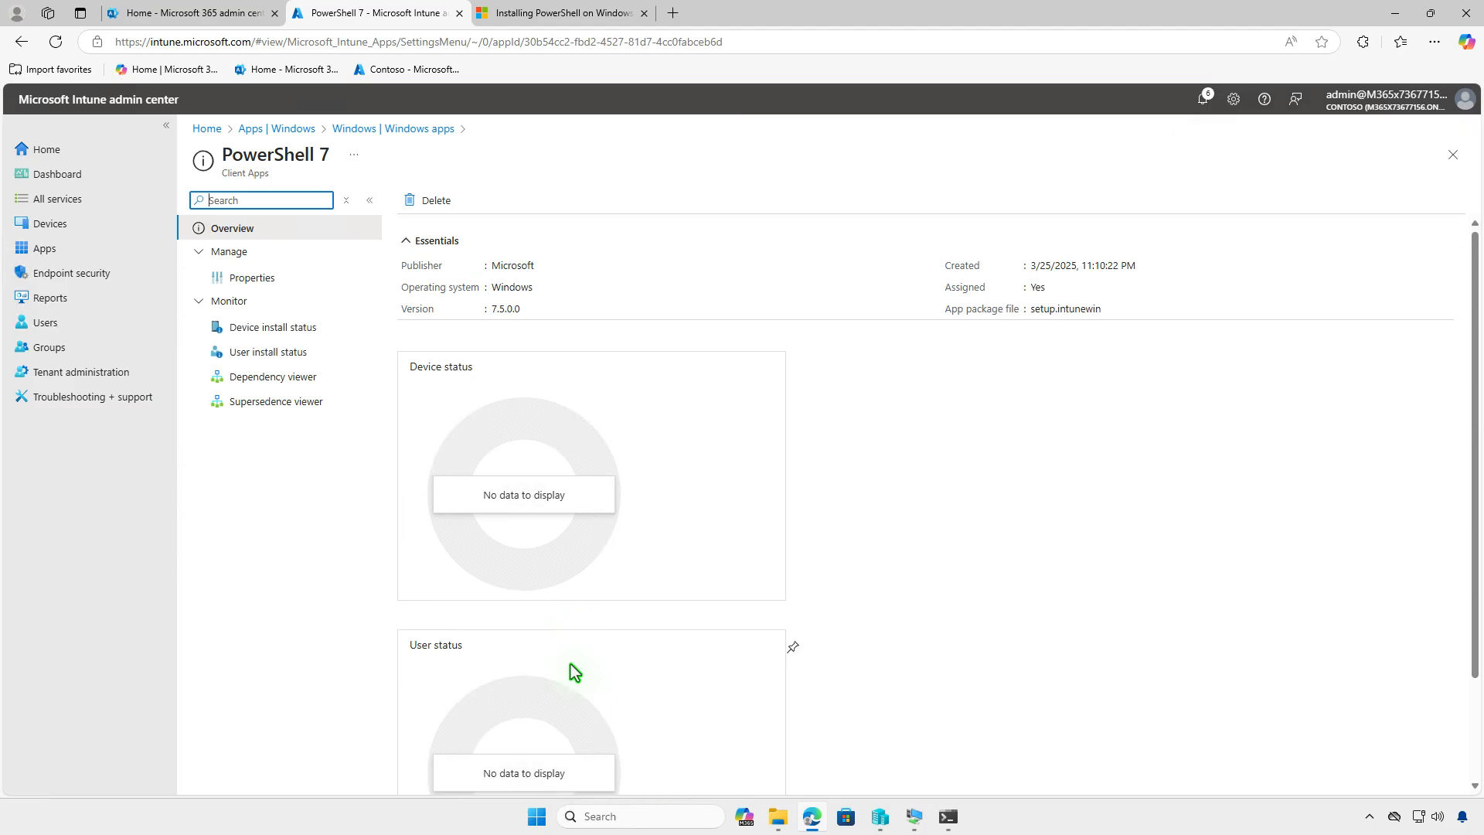
- Switch to the WIN10-CTL virtual machine and examine the device sync status of its Contoso work account in Windows Settings
left_click(1396, 15)
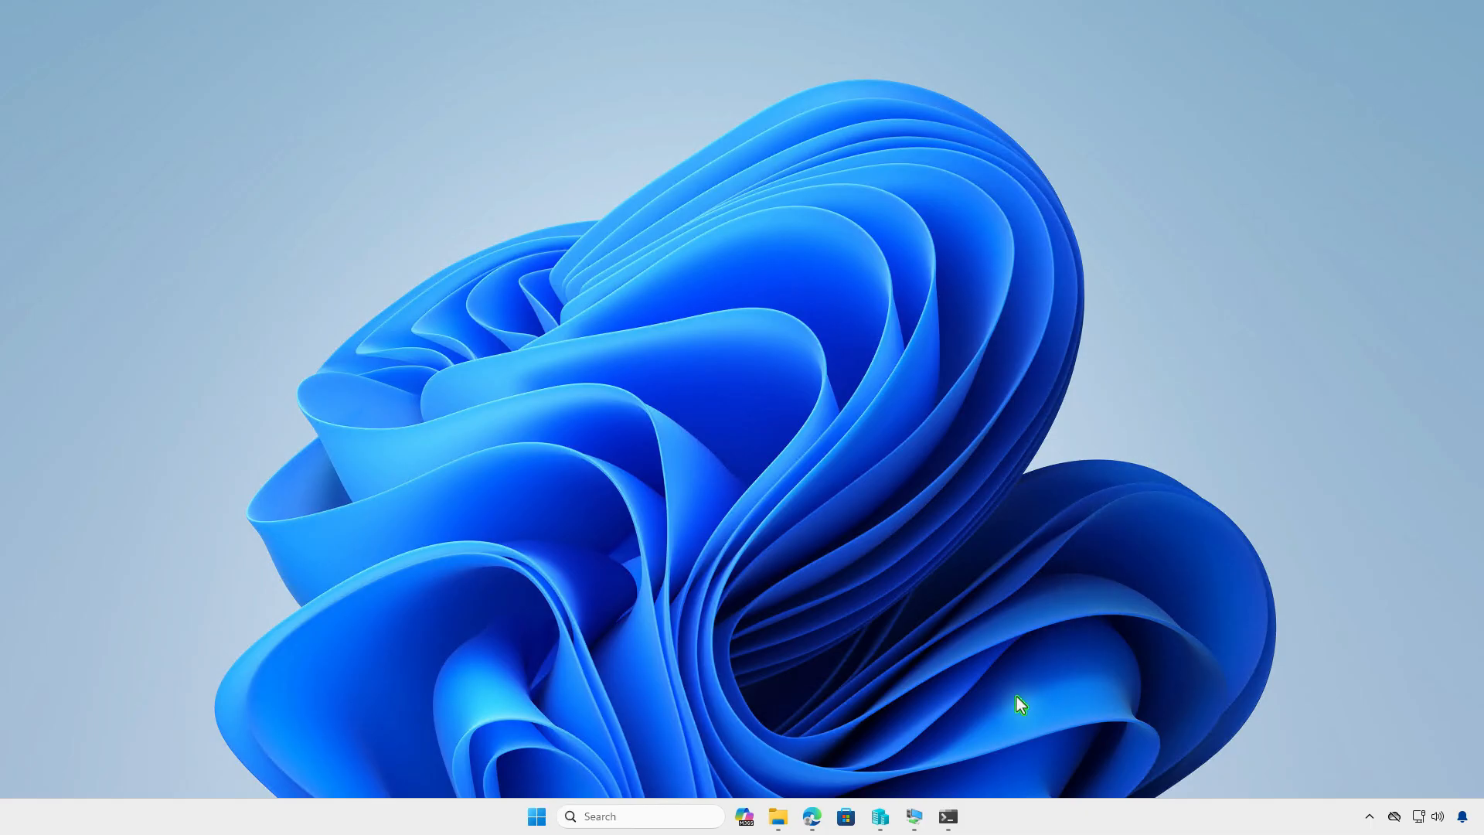
left_click(920, 815)
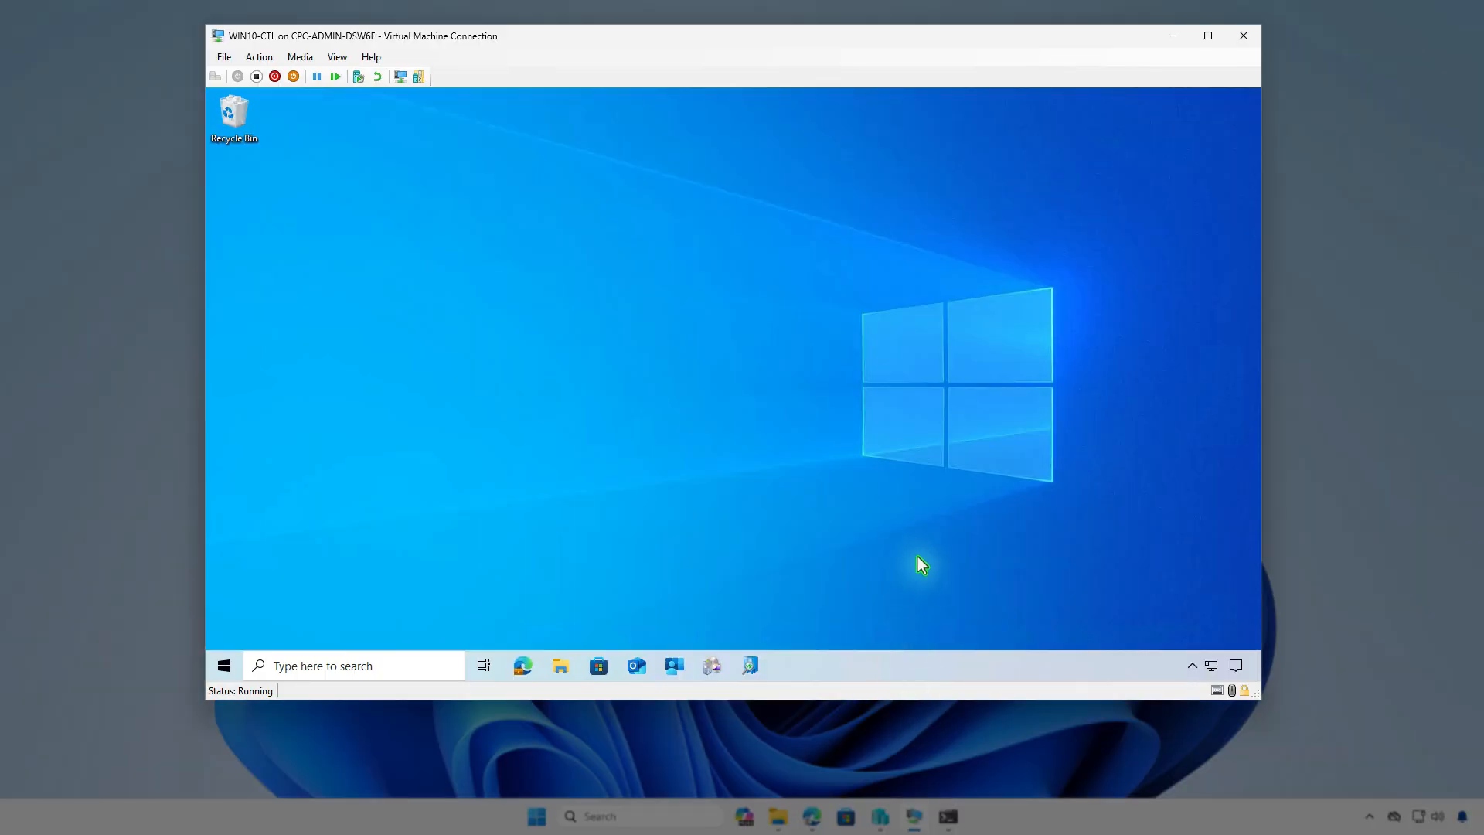
left_click(226, 669)
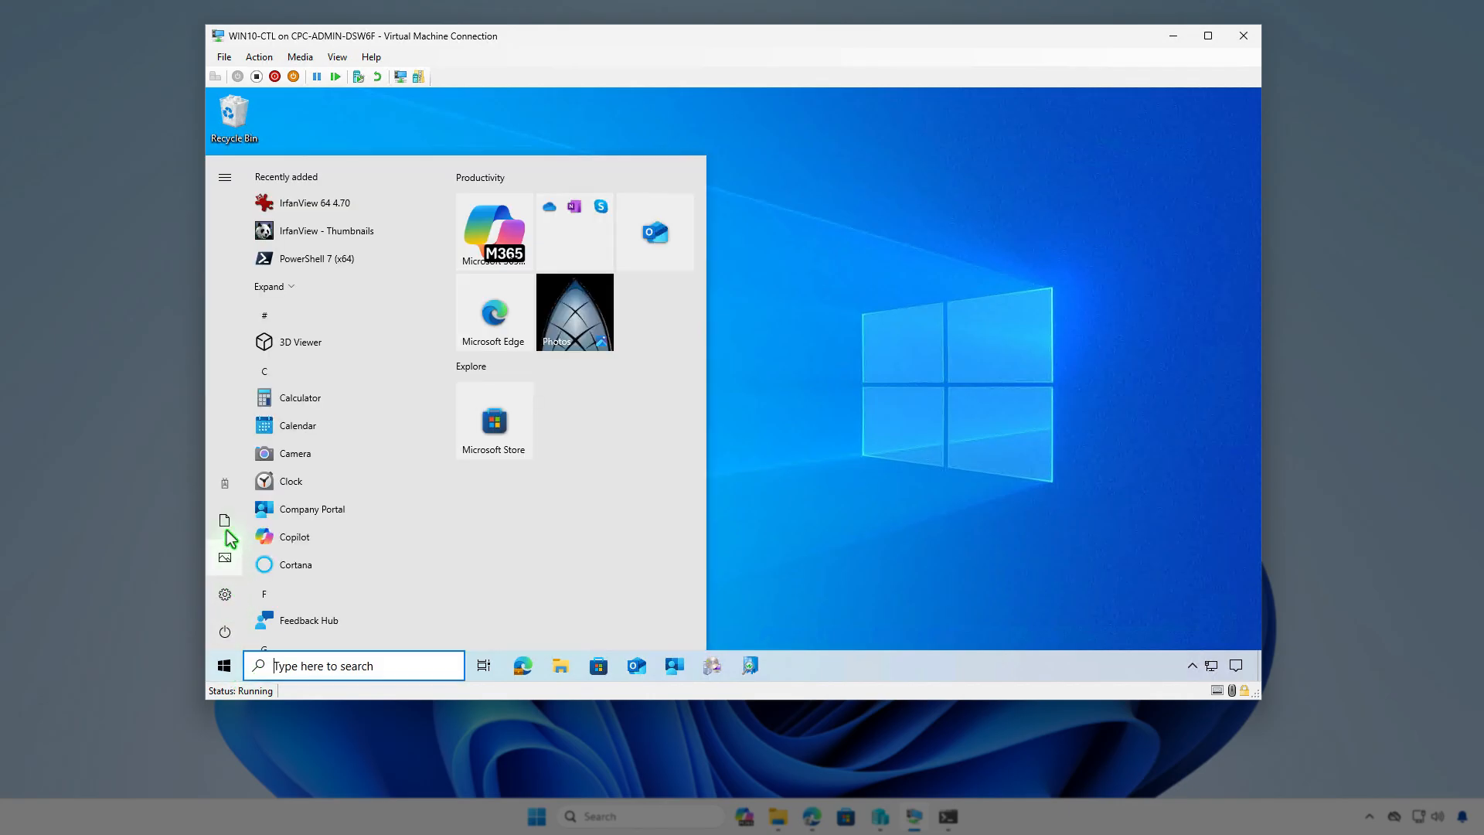
left_click(224, 495)
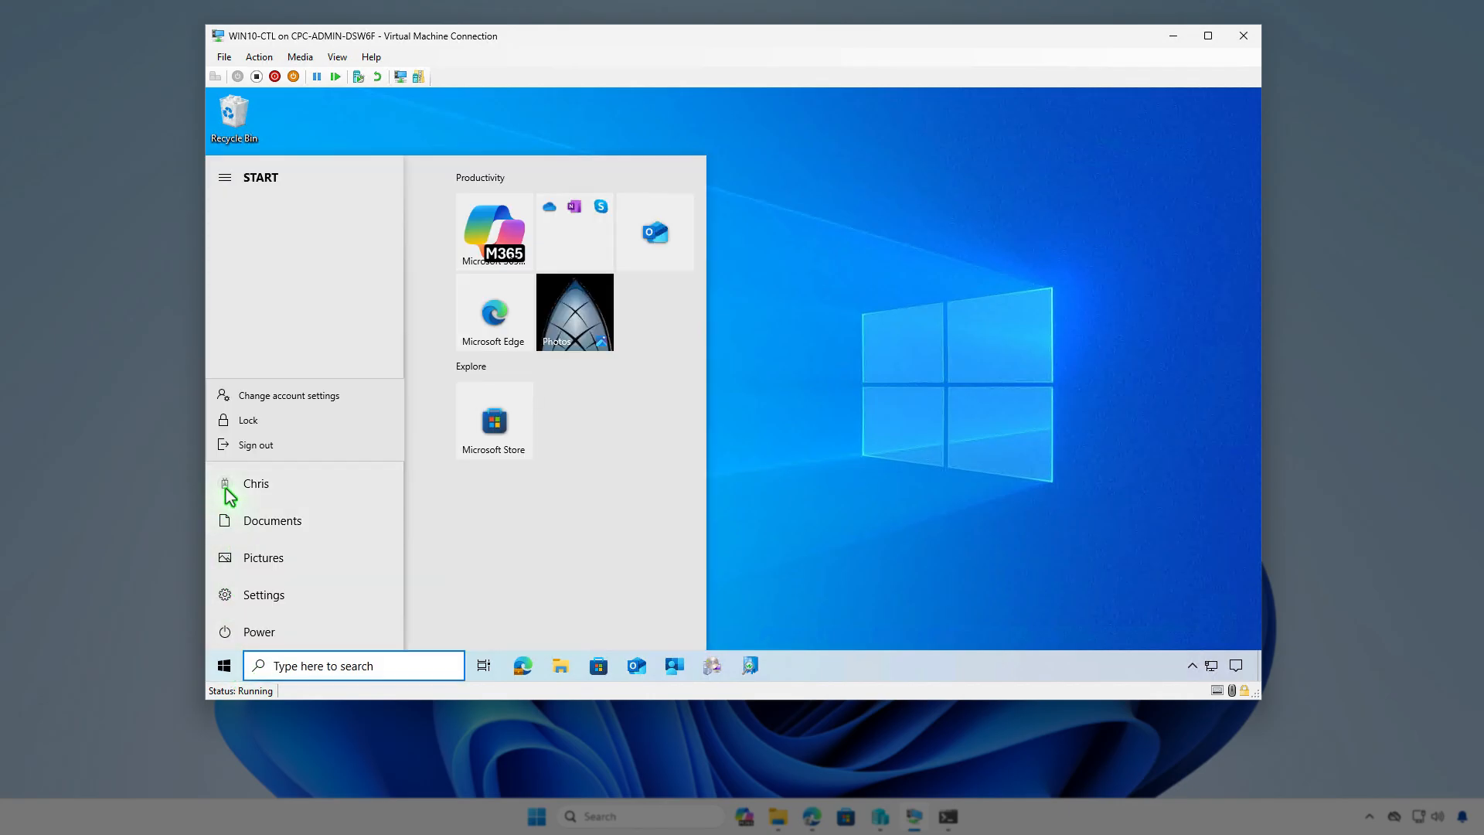
left_click(335, 397)
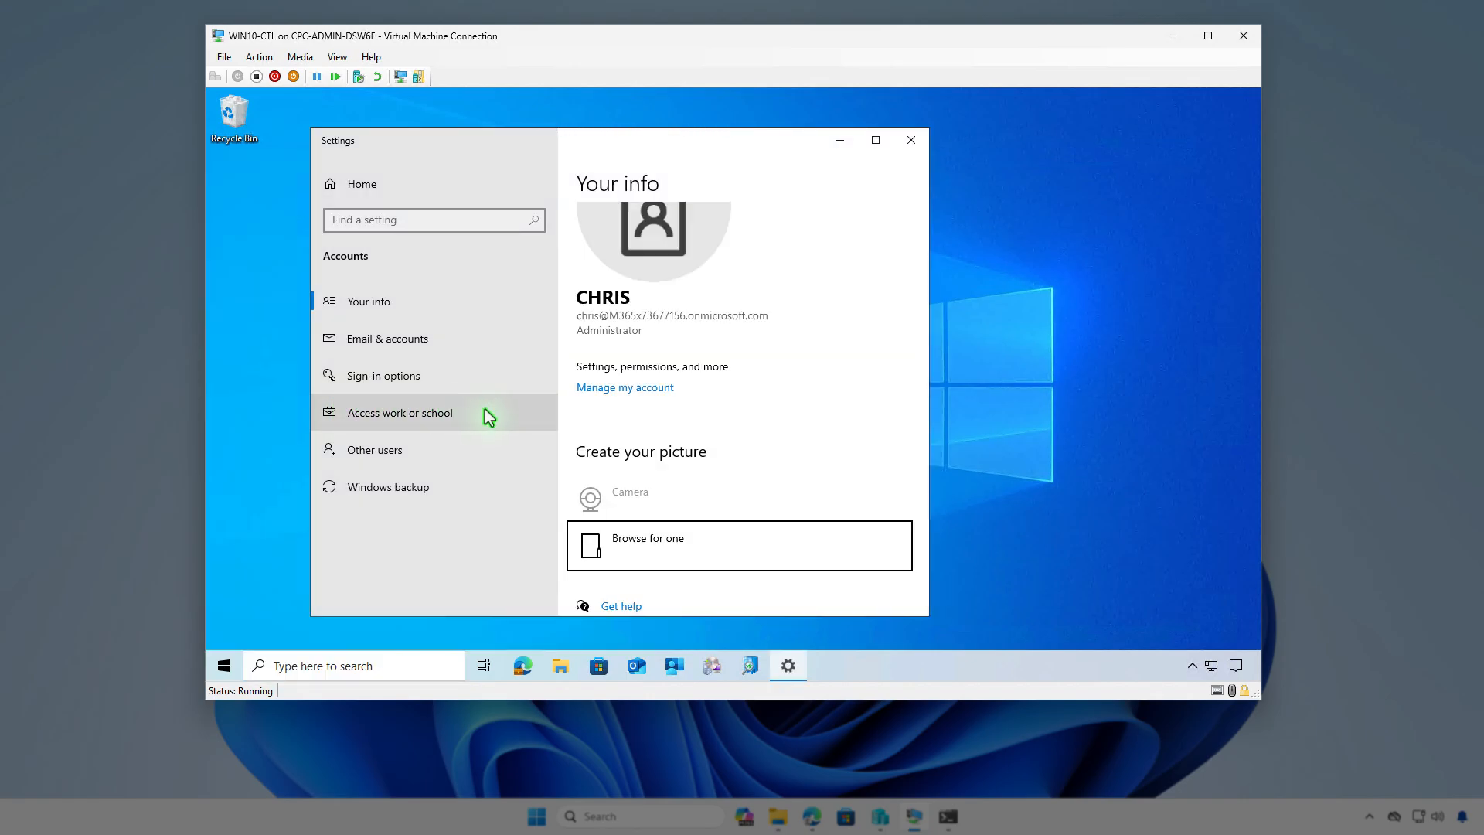
left_click(486, 410)
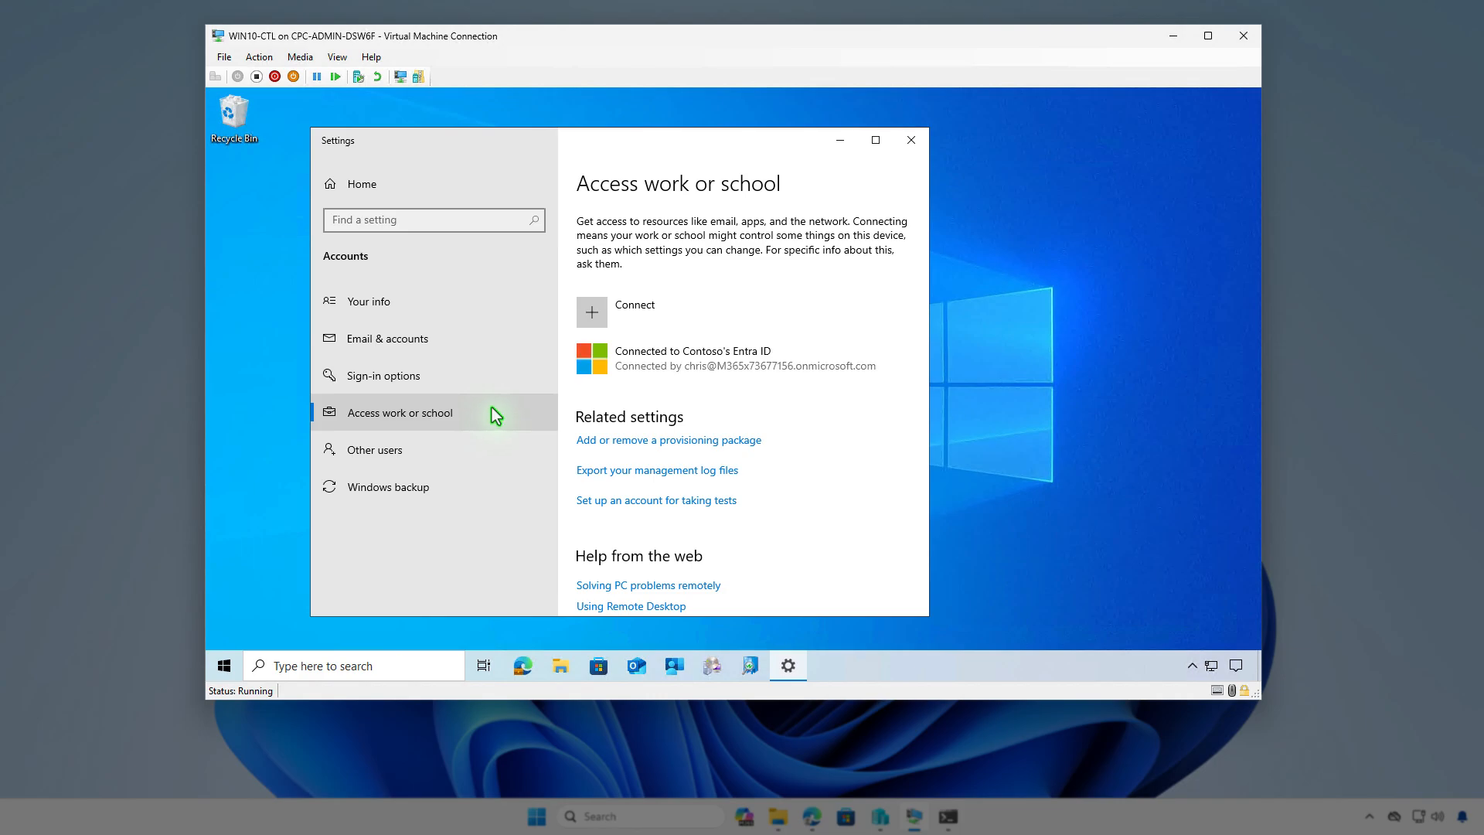
left_click(728, 364)
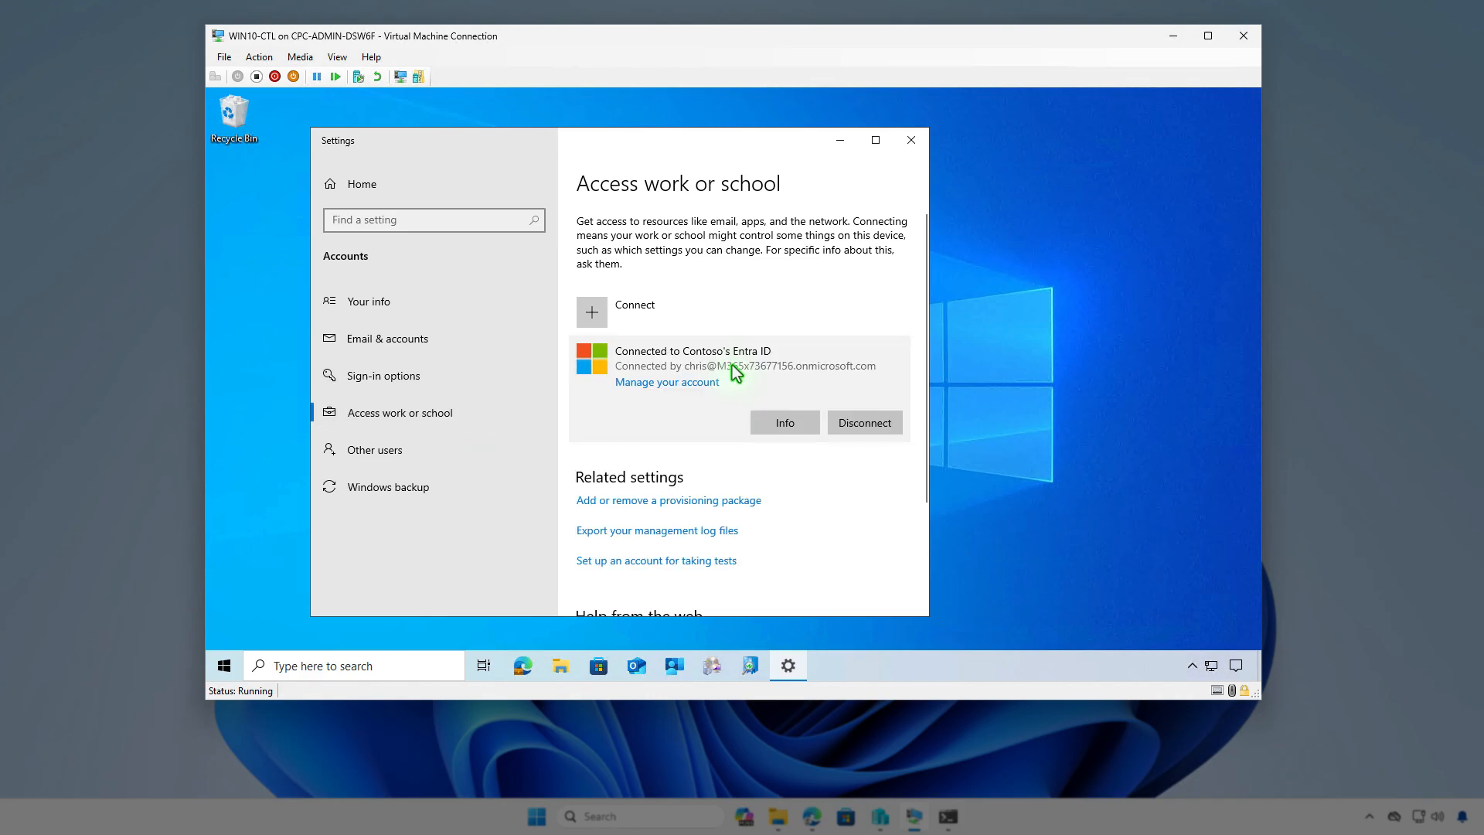
left_click(780, 421)
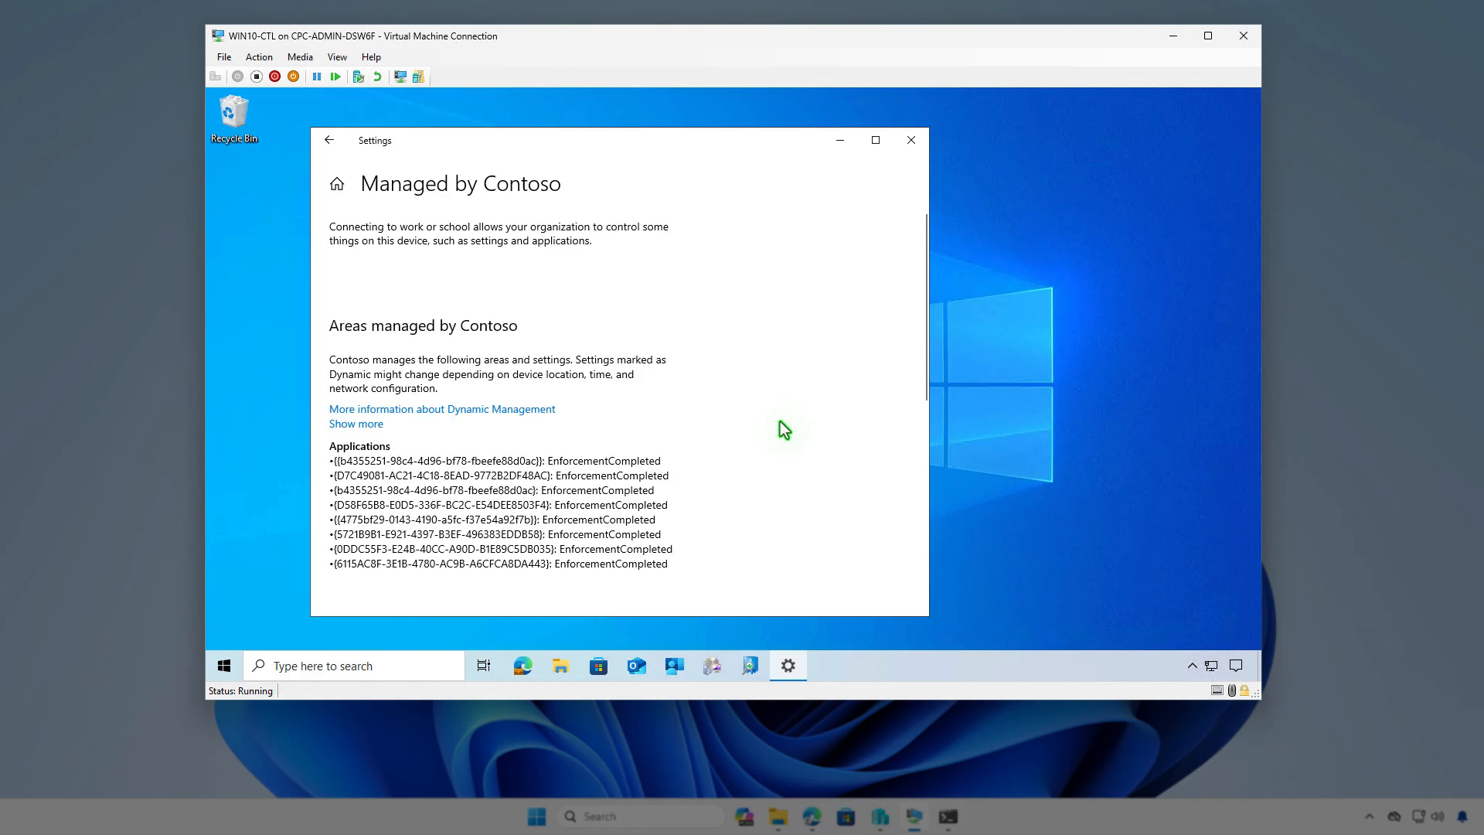
scroll(774, 411, "down", 4)
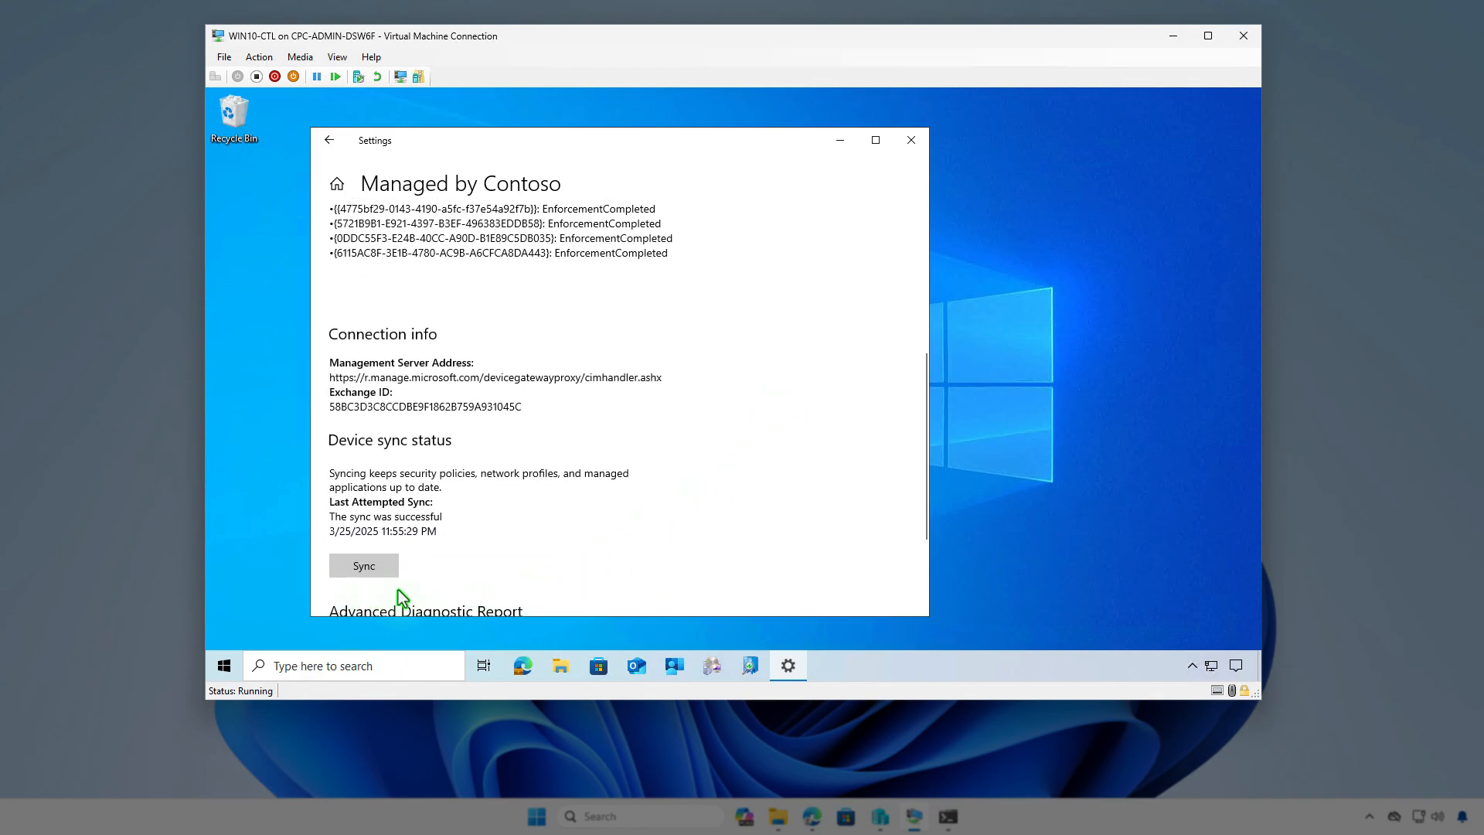
left_click(837, 142)
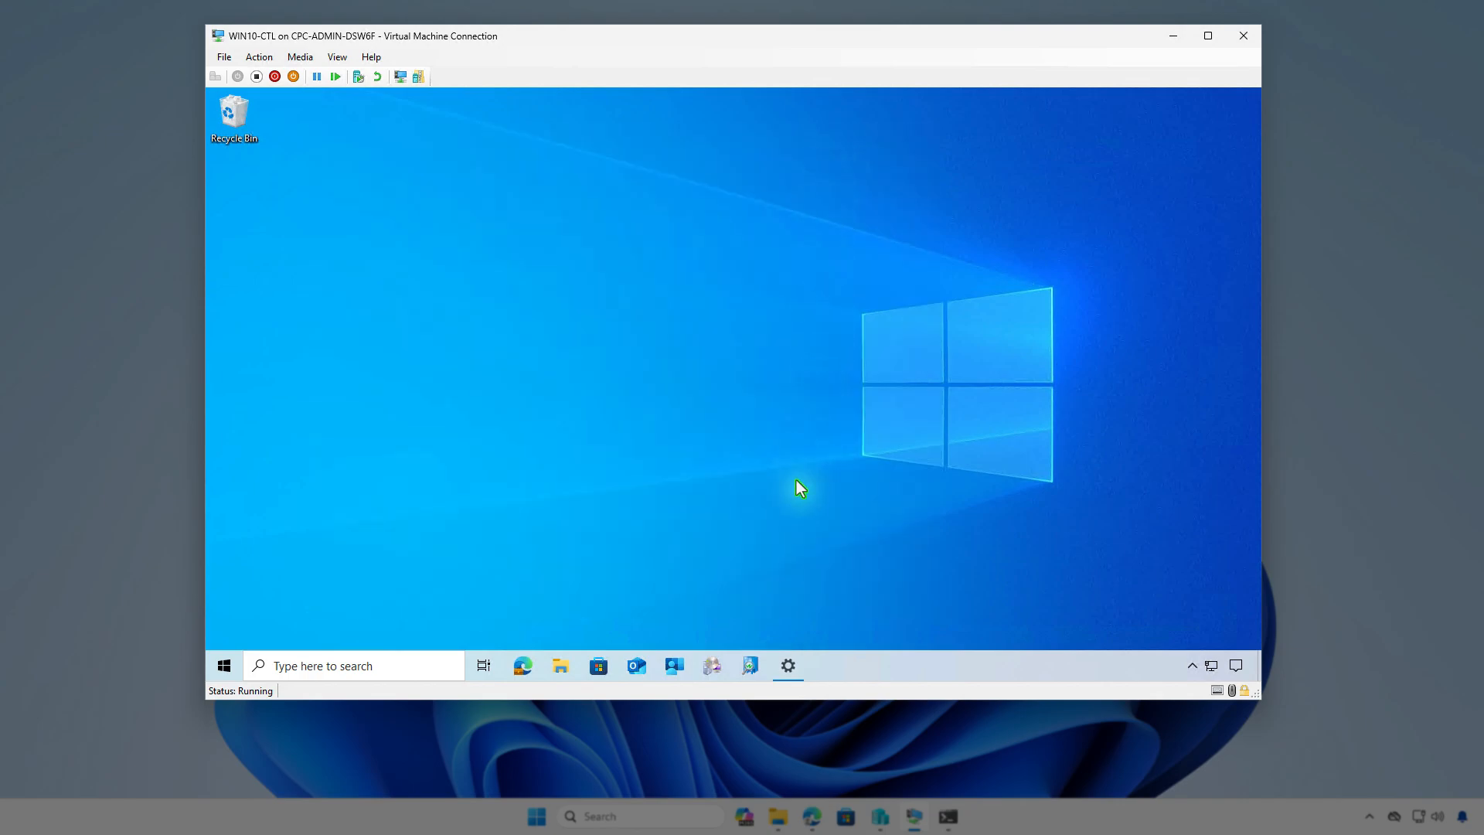
- Sync the device from the Company Portal settings and minimize the app
left_click(675, 667)
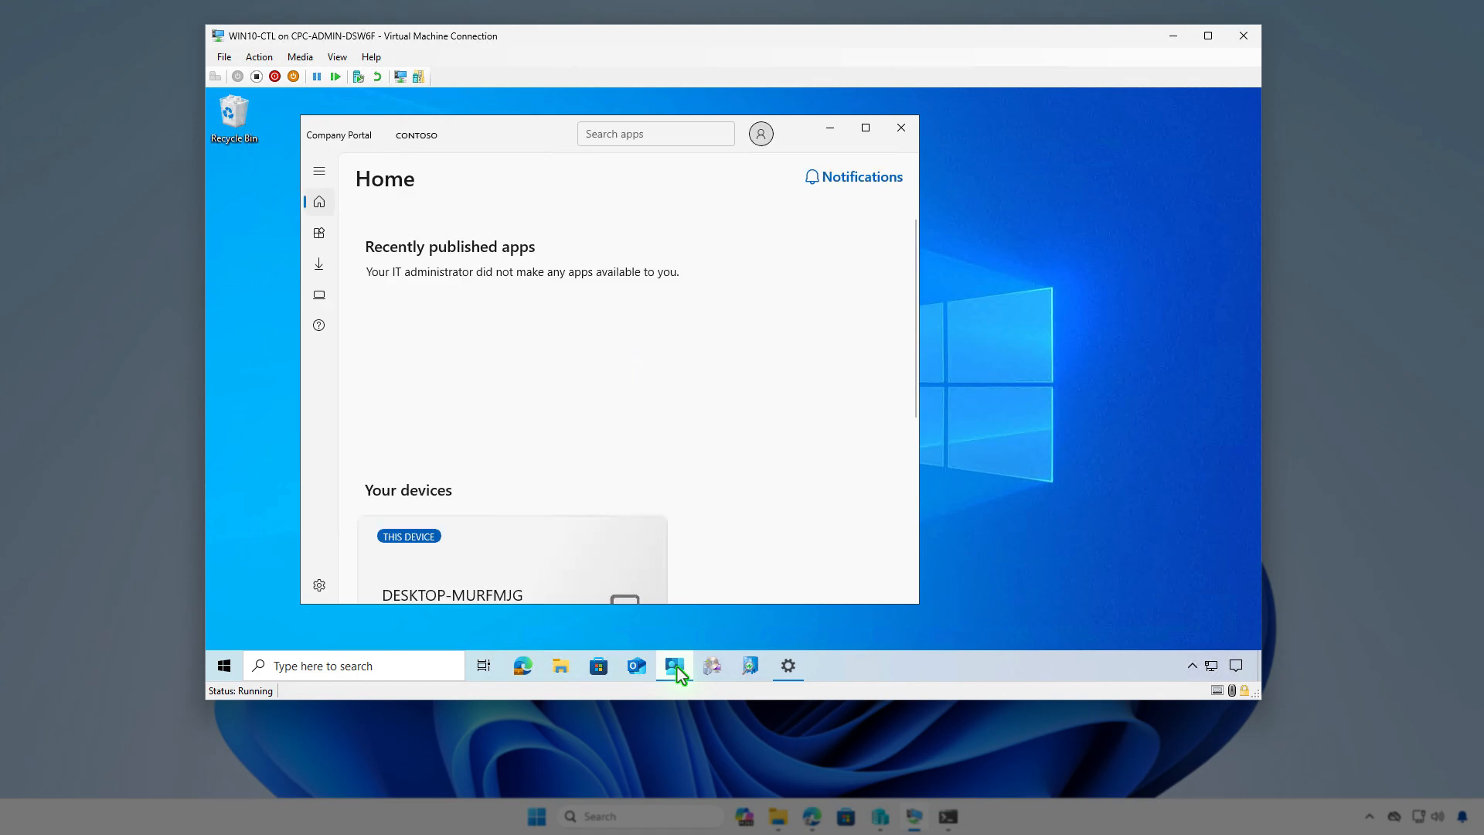
left_click(319, 585)
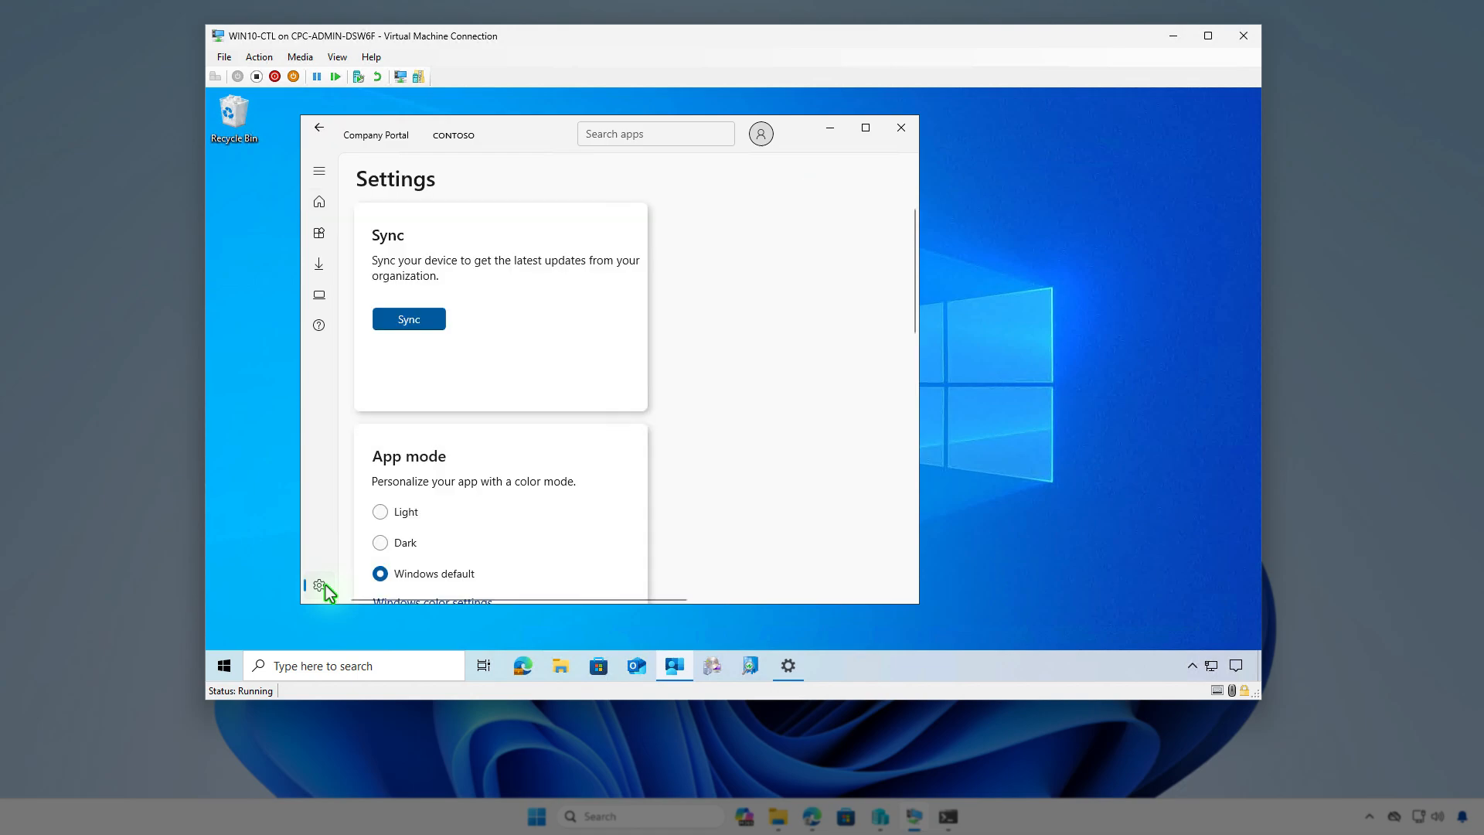
left_click(432, 320)
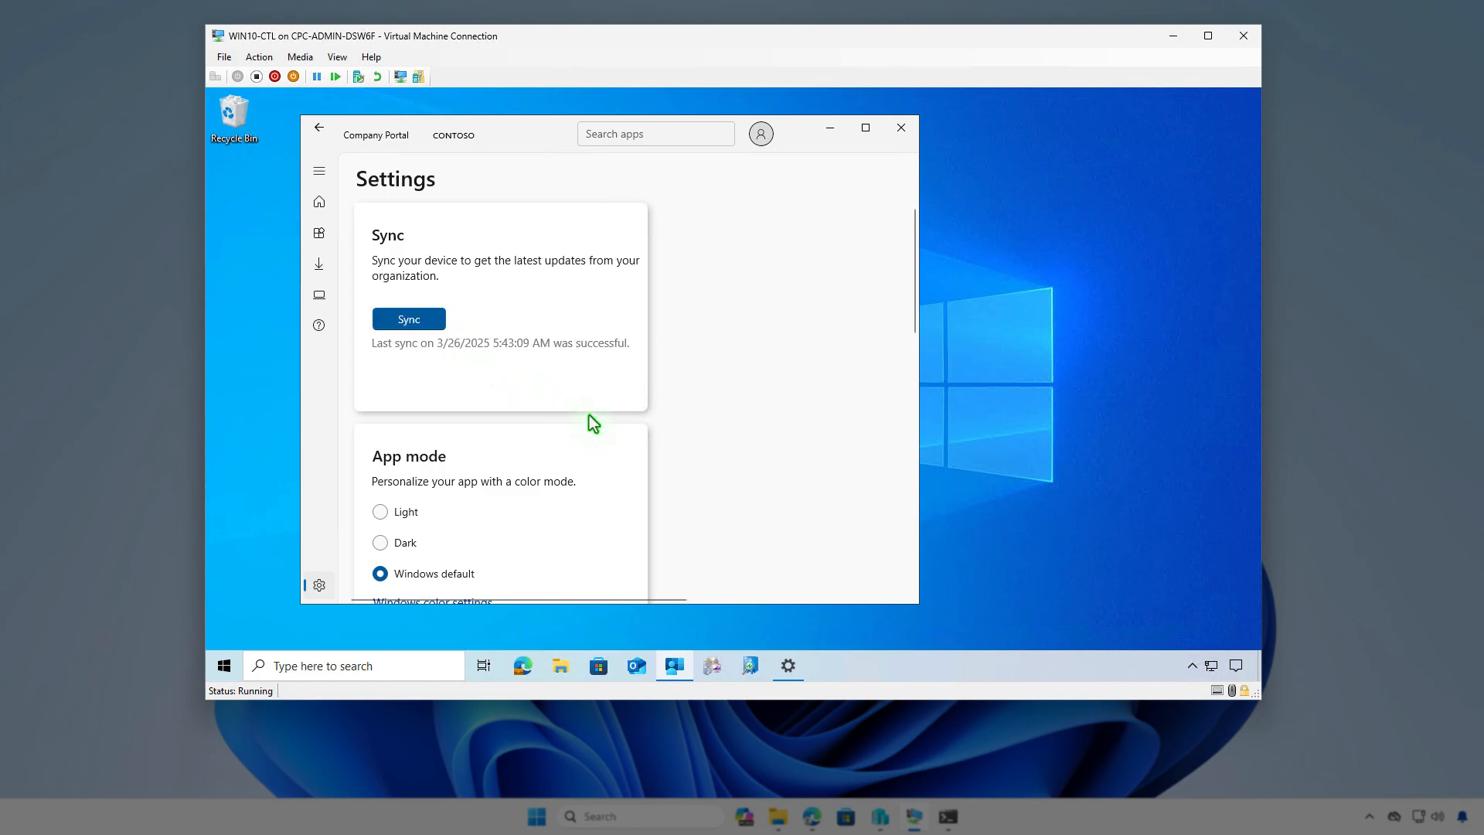
left_click(829, 129)
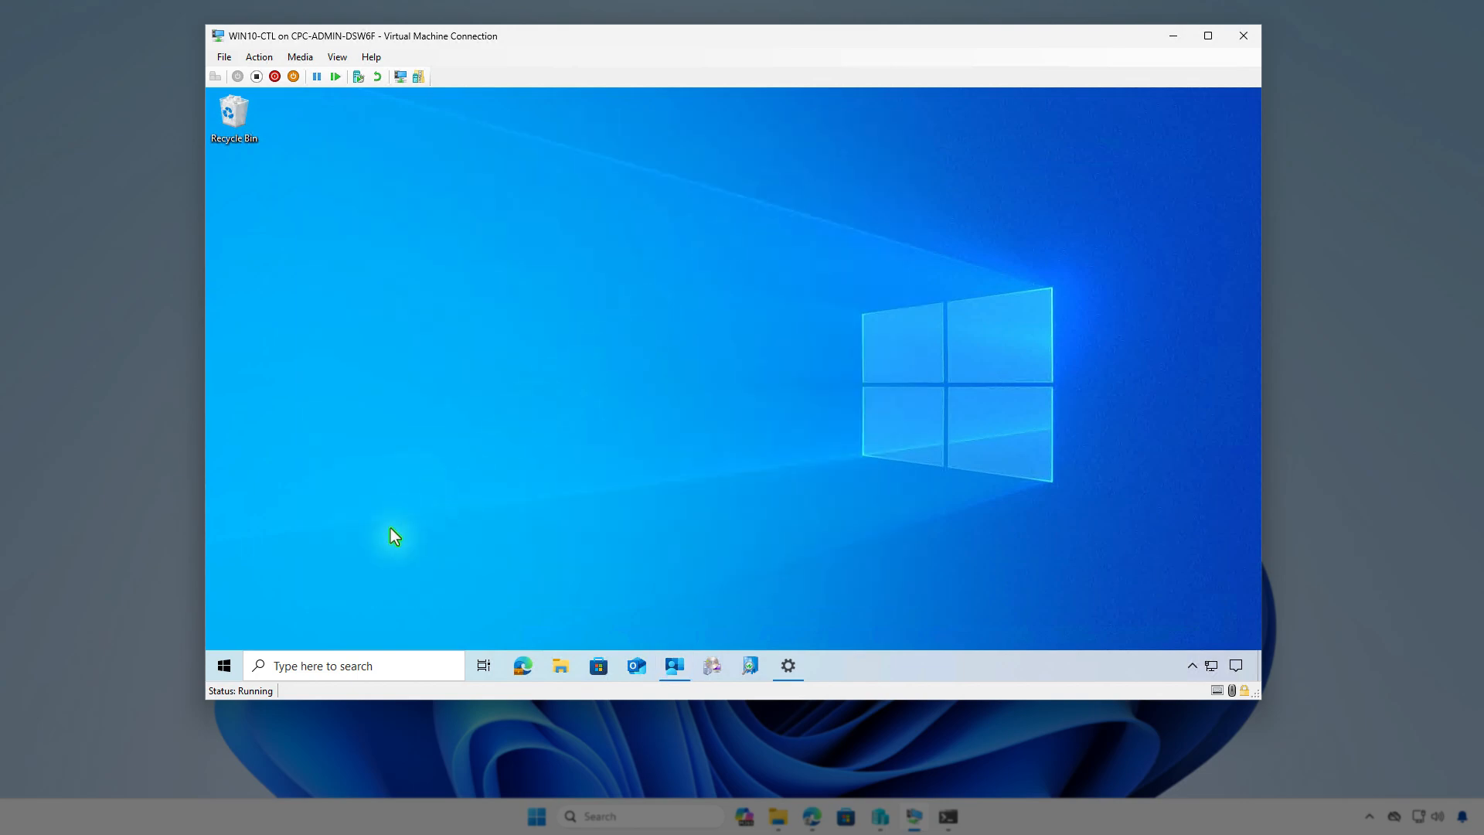
- Search the installed apps for "pow" in Apps & features and show the version details of PowerShell 7-x64
right_click(224, 665)
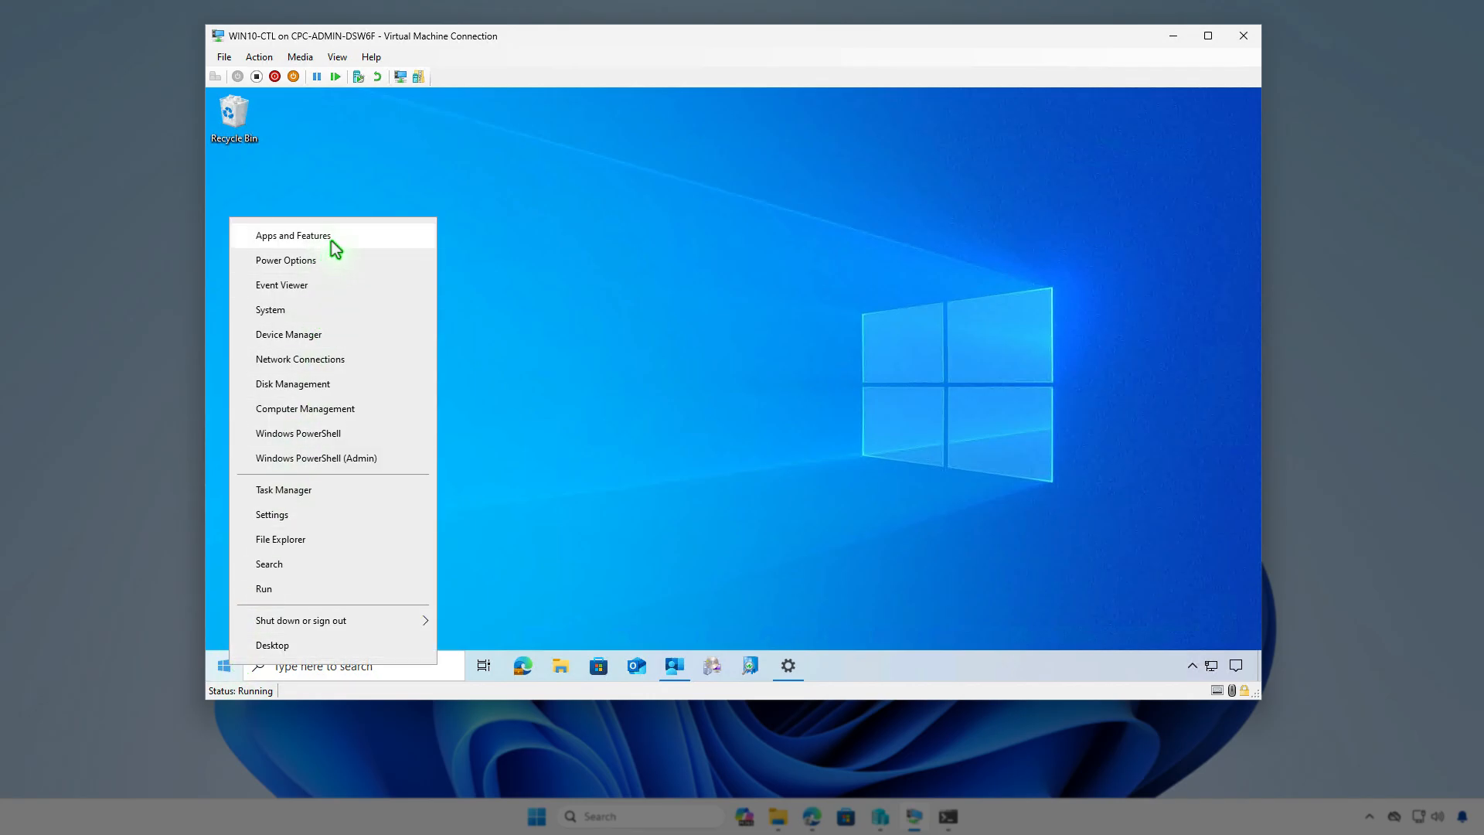
left_click(418, 237)
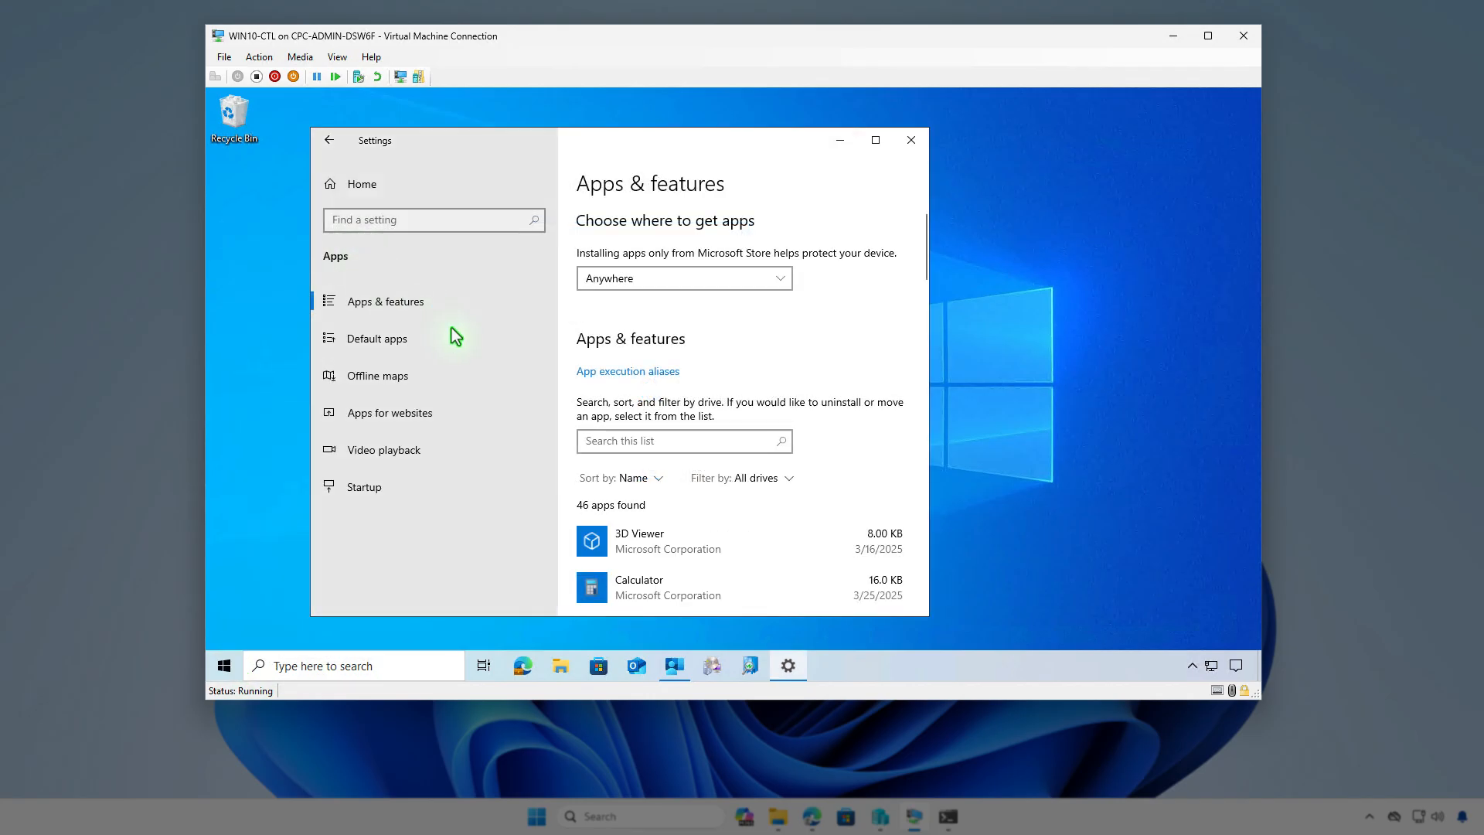
left_click(645, 448)
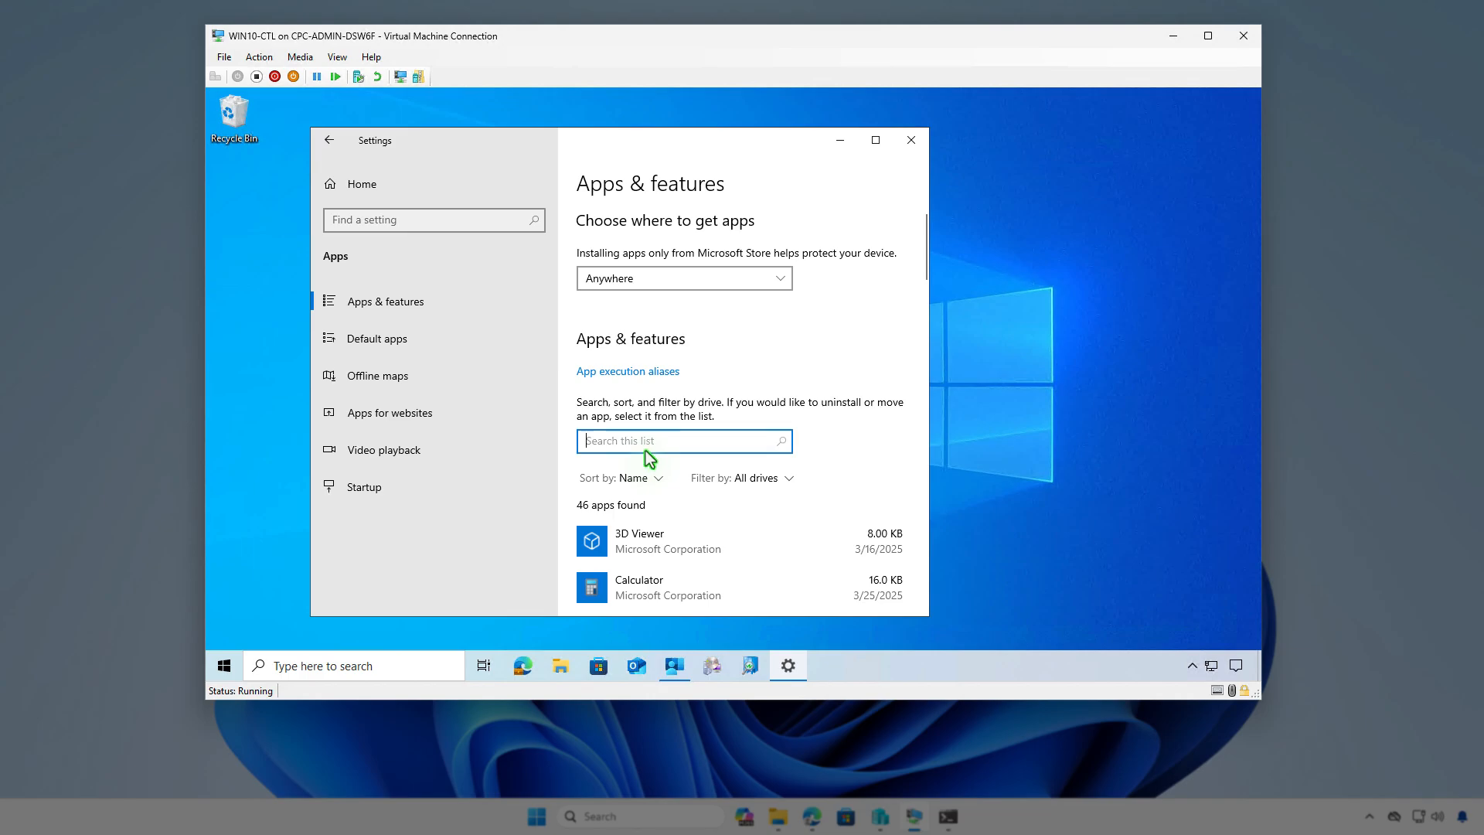
type("pow")
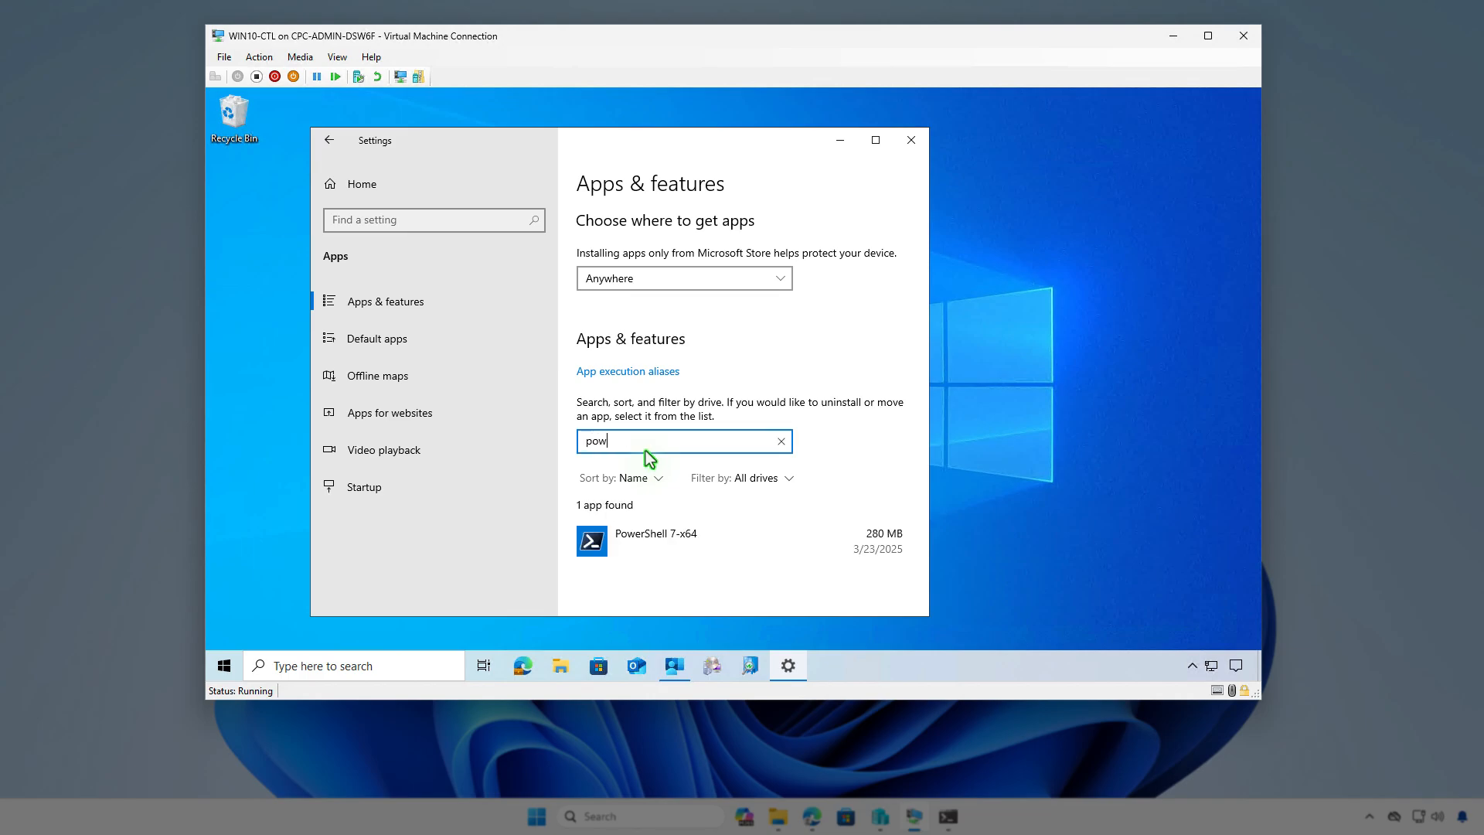
left_click(728, 538)
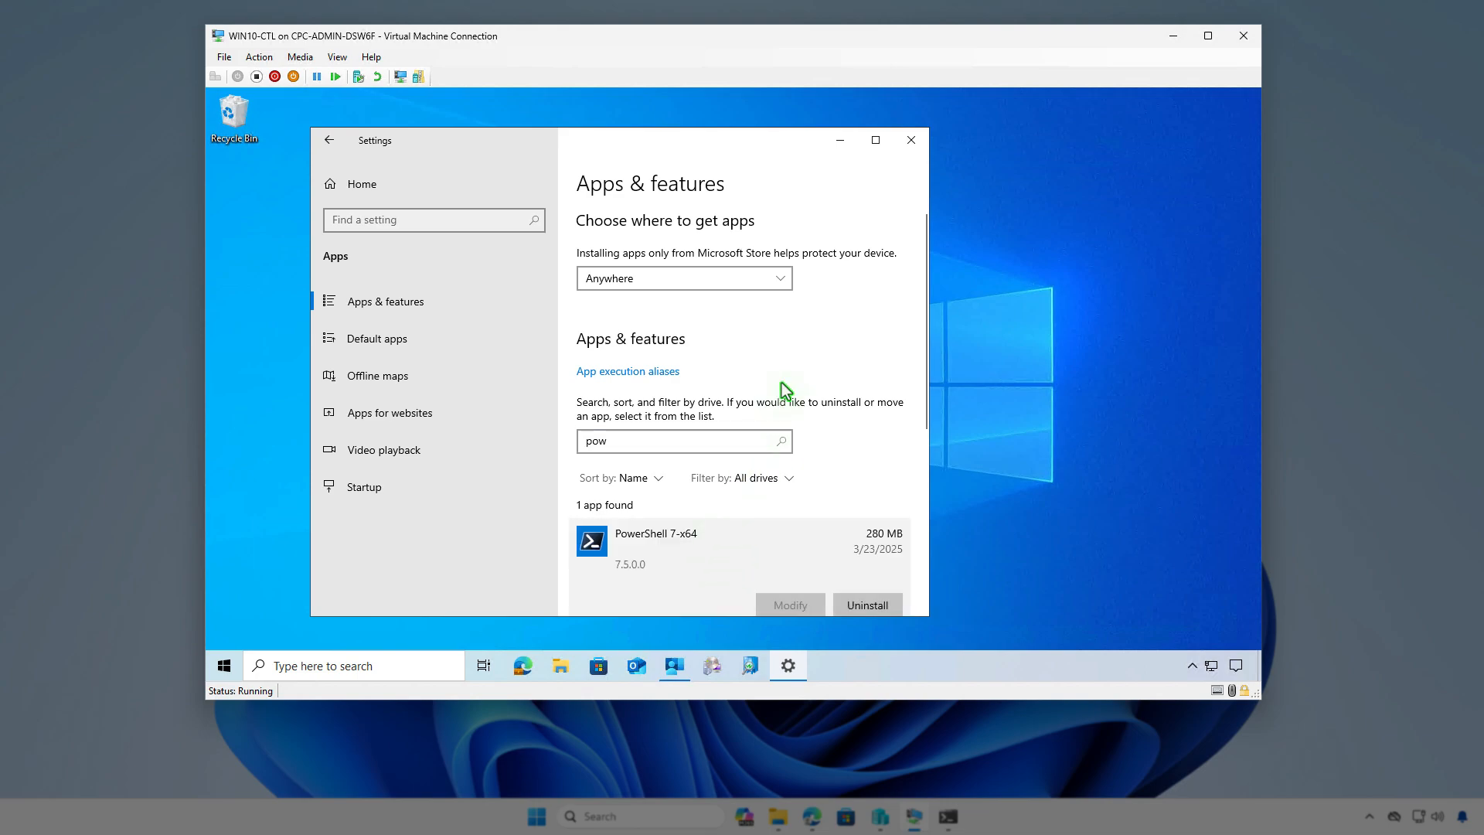
- Minimize Settings on the virtual machine, search Windows for "pwsh" and launch PowerShell 7 (x64)
left_click(830, 144)
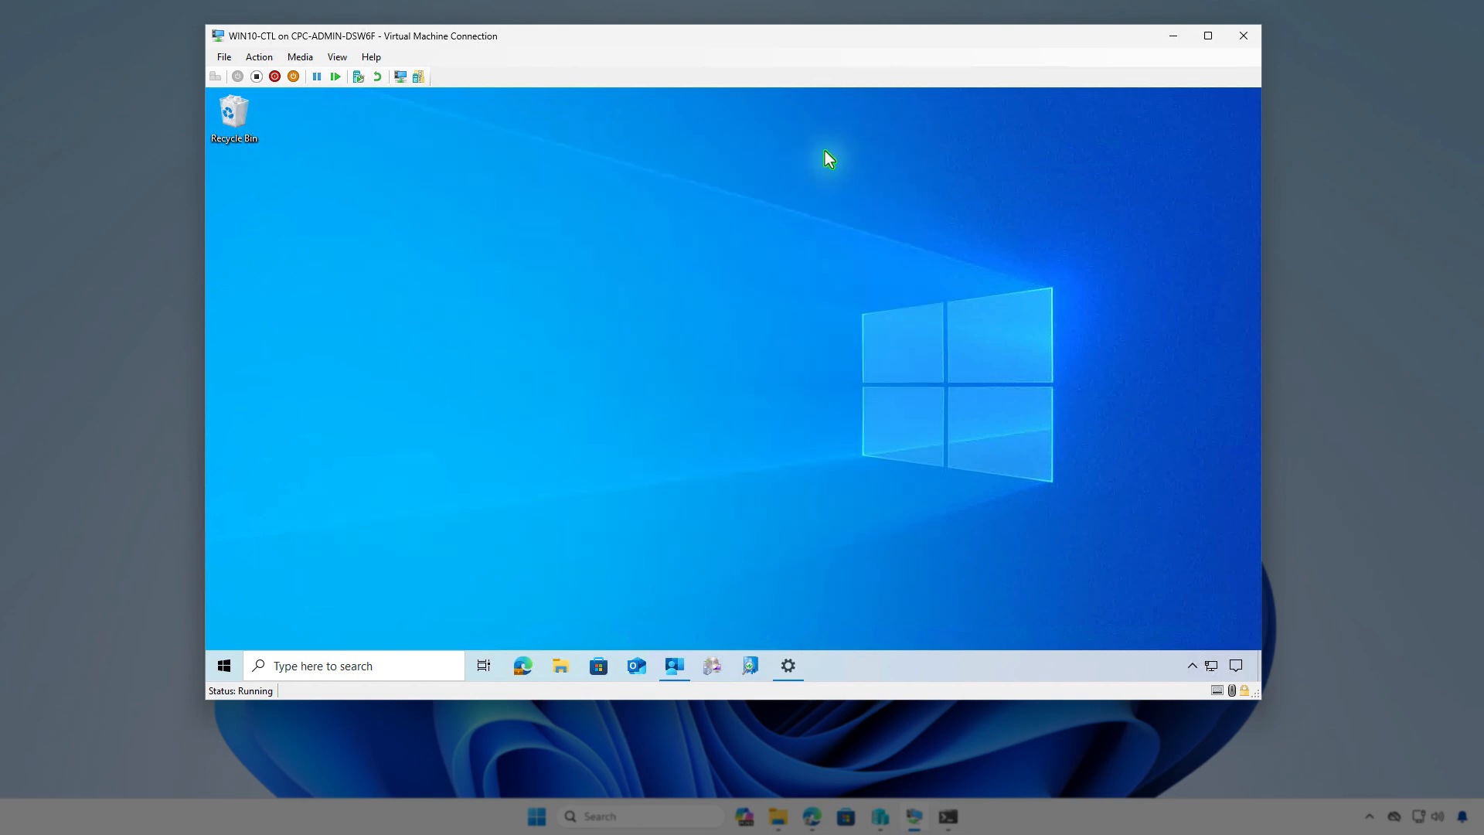
left_click(391, 663)
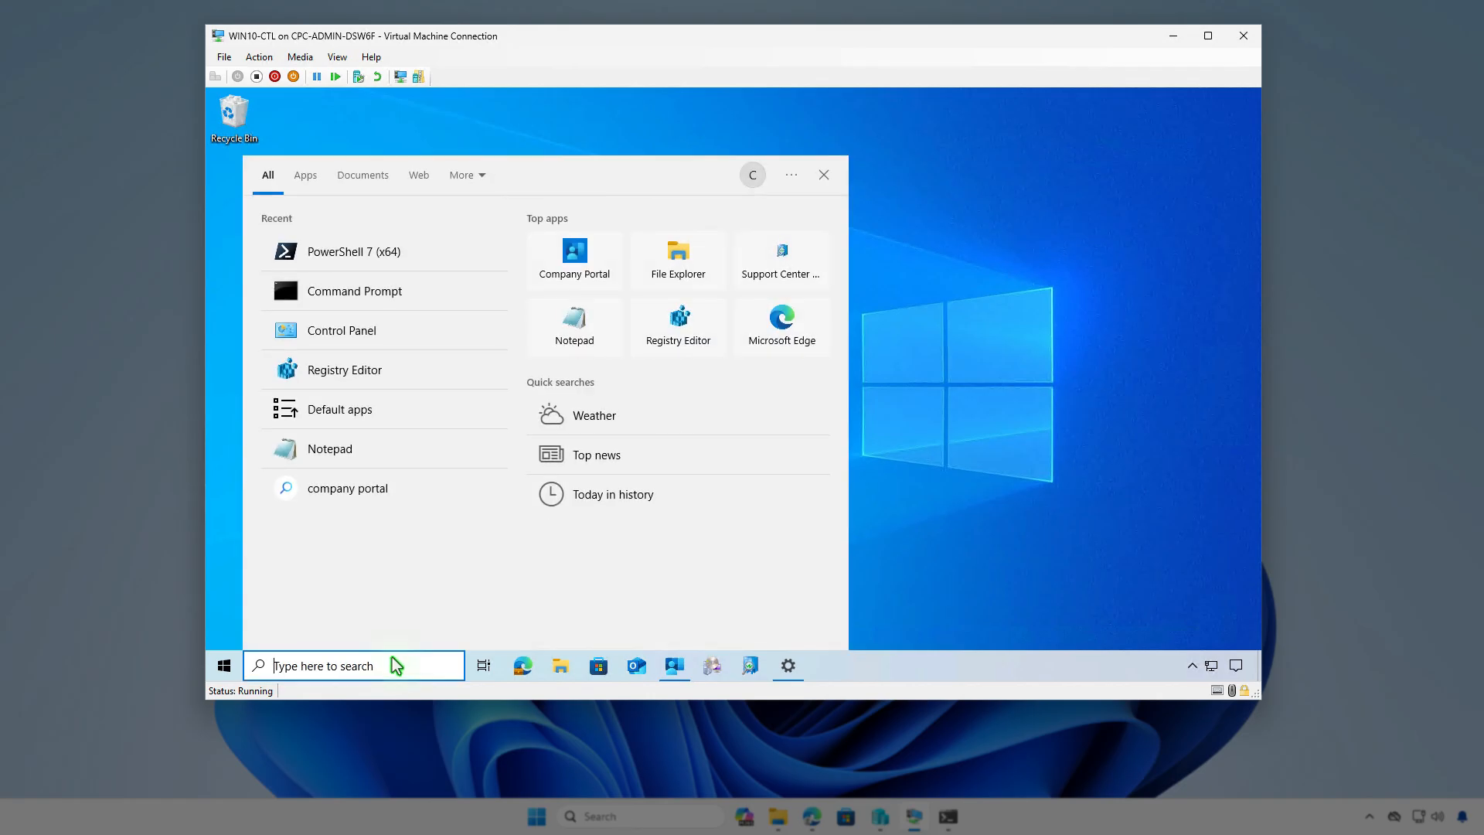
type("pwsh")
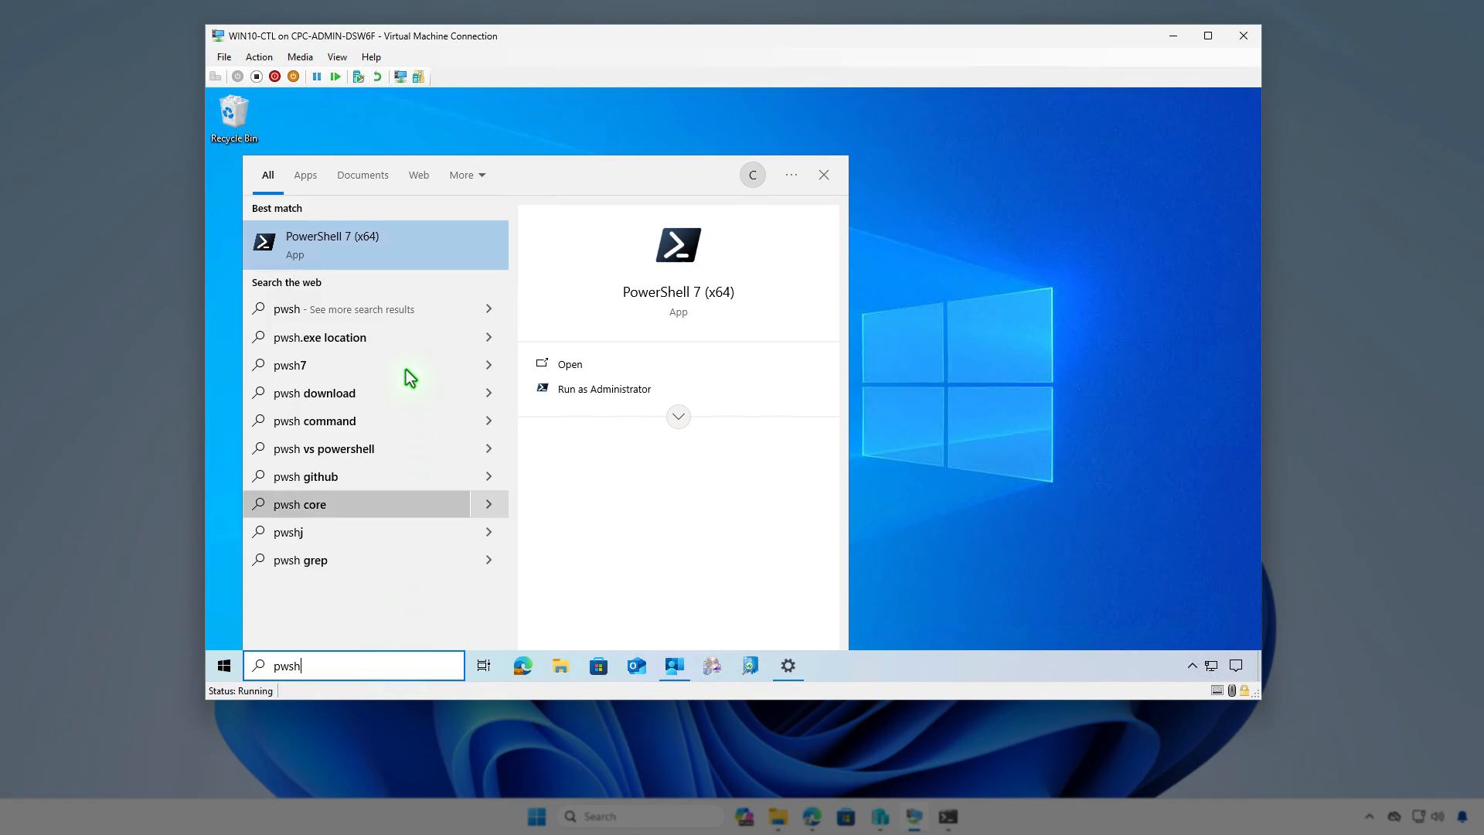
left_click(370, 238)
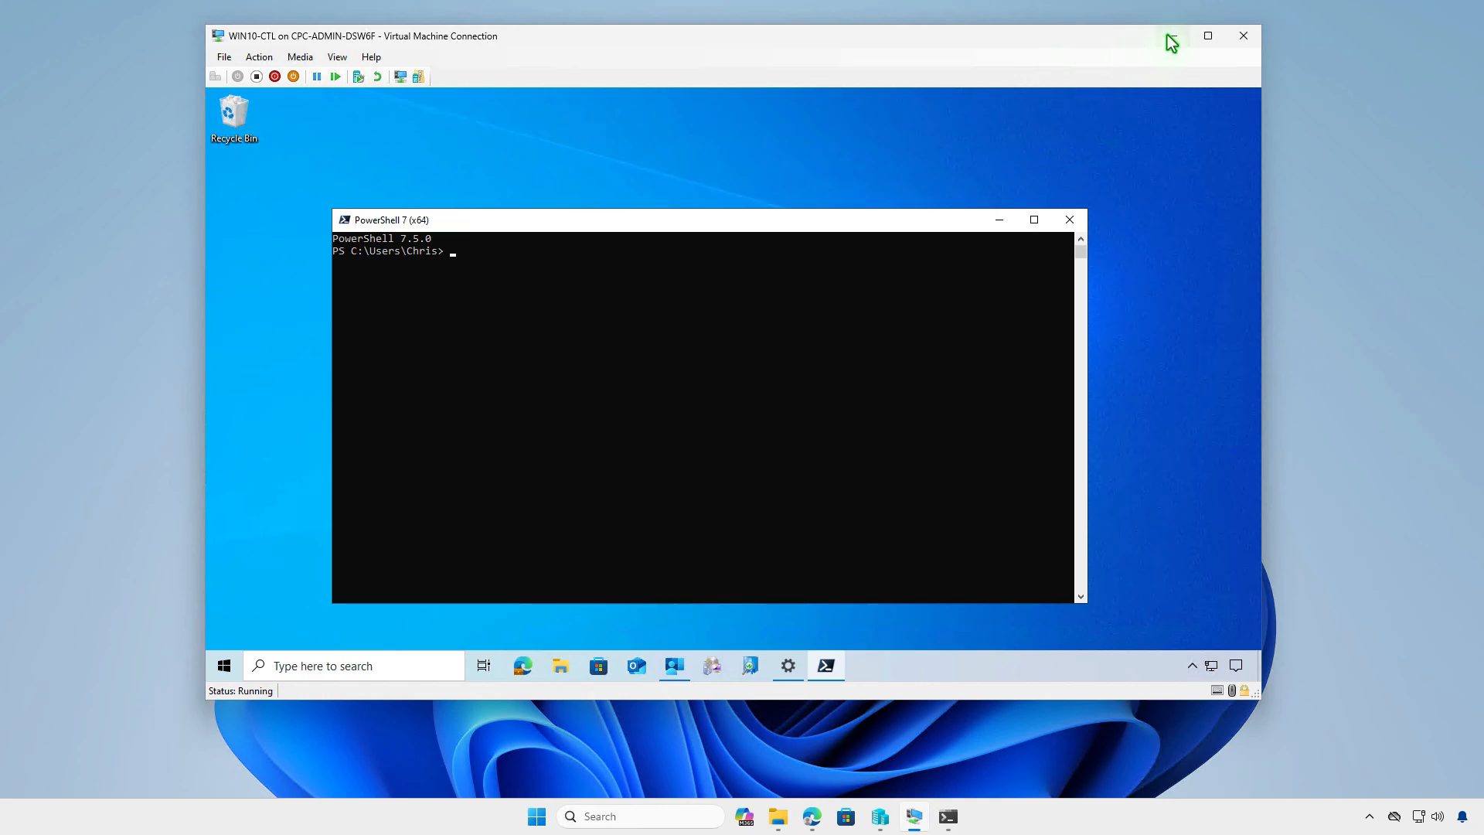
- Switch to the Intune admin center in Edge, refresh the PowerShell 7 overview and check its device install status
left_click(1171, 36)
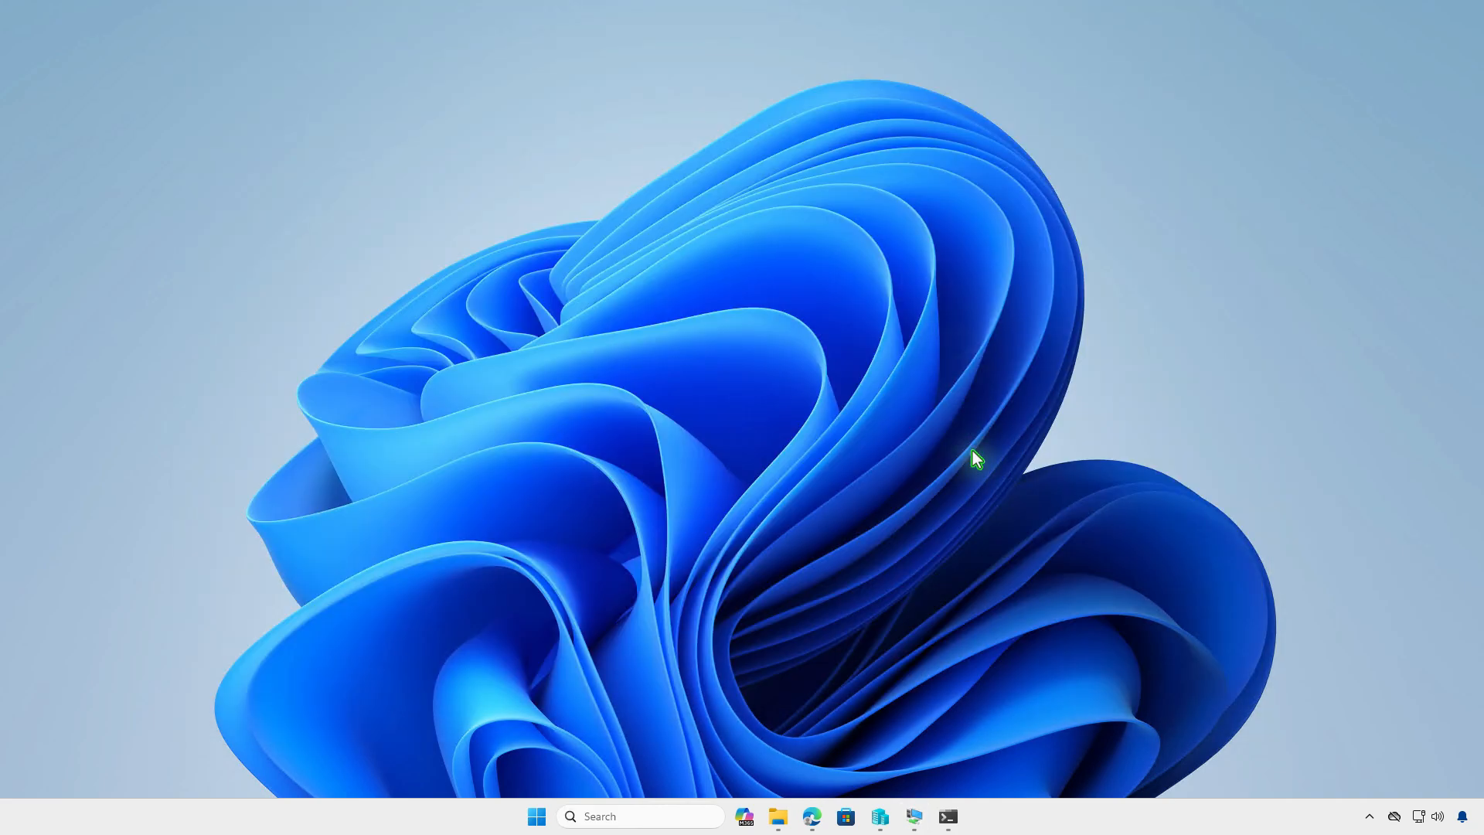
left_click(811, 816)
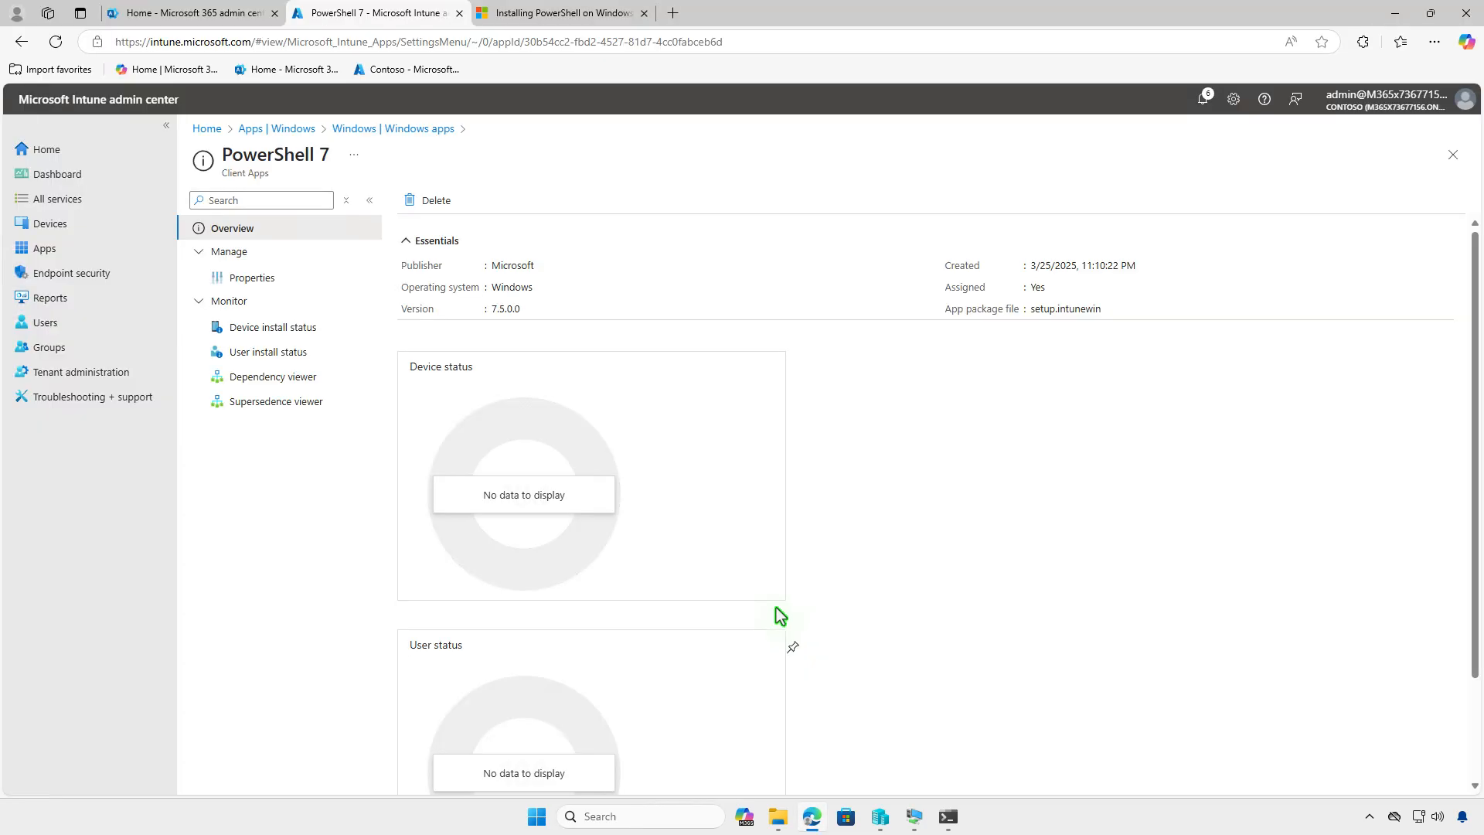
left_click(54, 43)
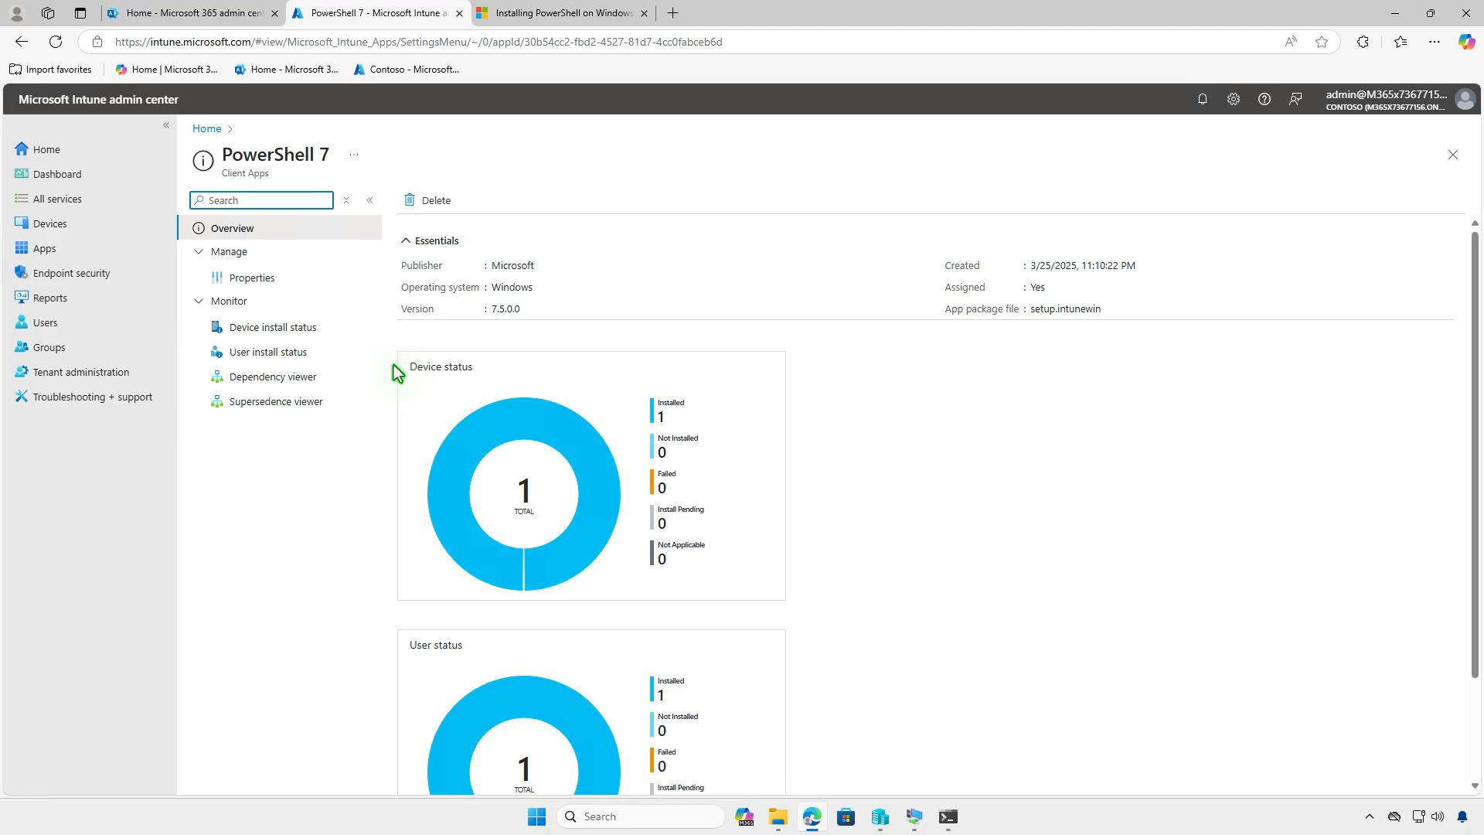
left_click(327, 333)
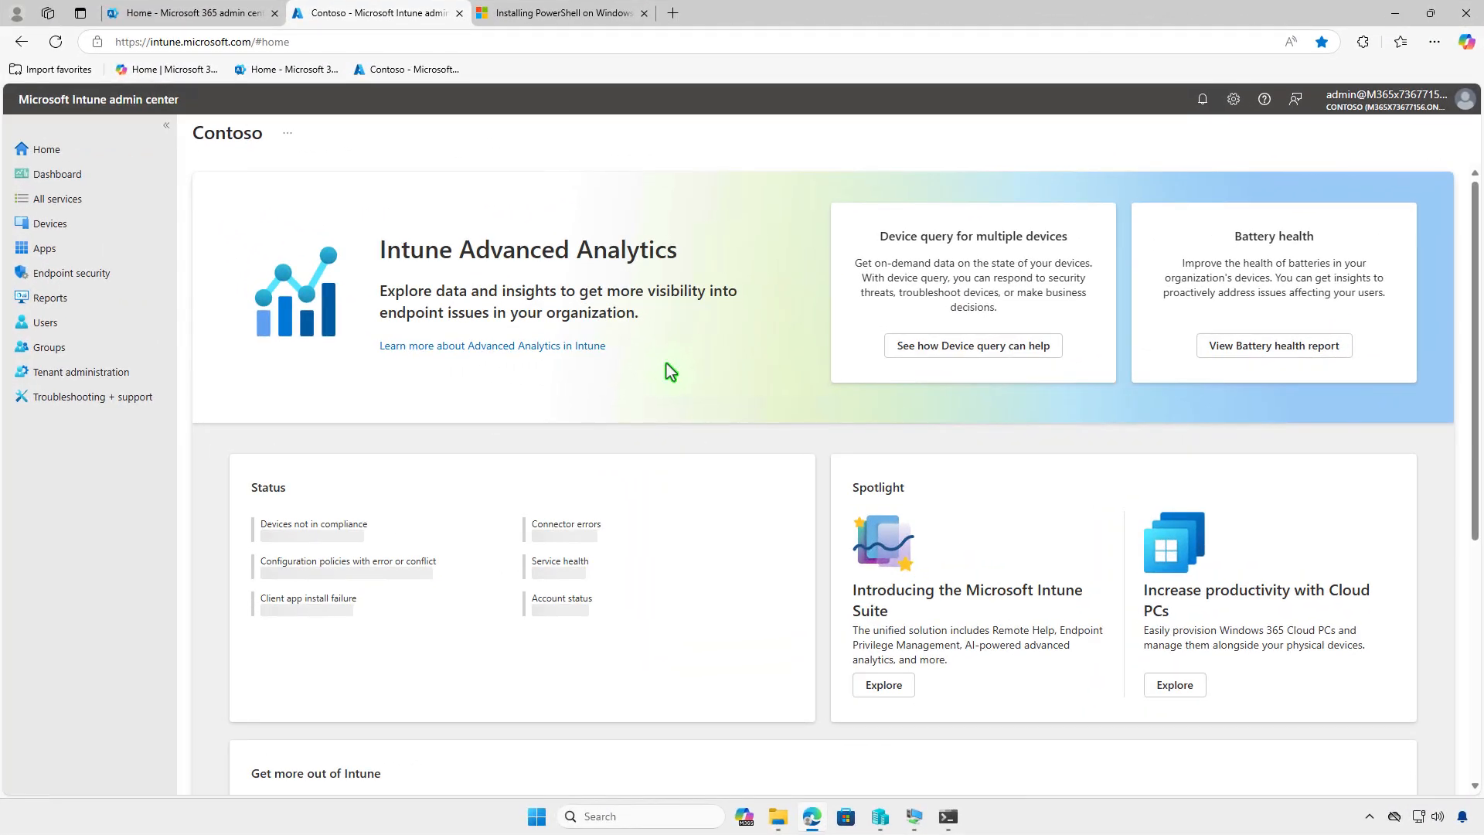
- Open the PowerShell 7 app's properties from the Windows apps list and remove Test_Devices from its Required assignments
left_click(137, 254)
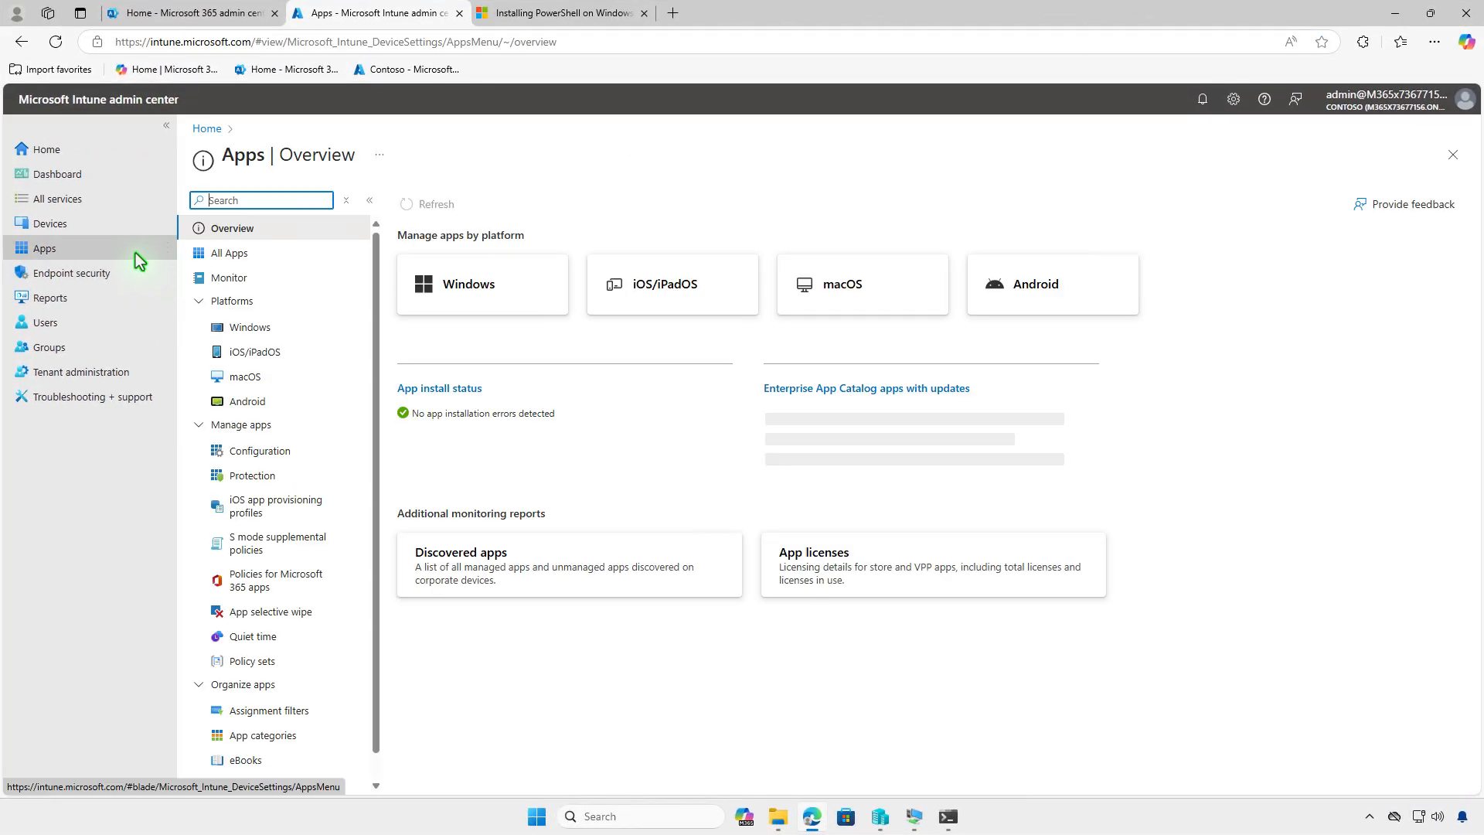
left_click(297, 328)
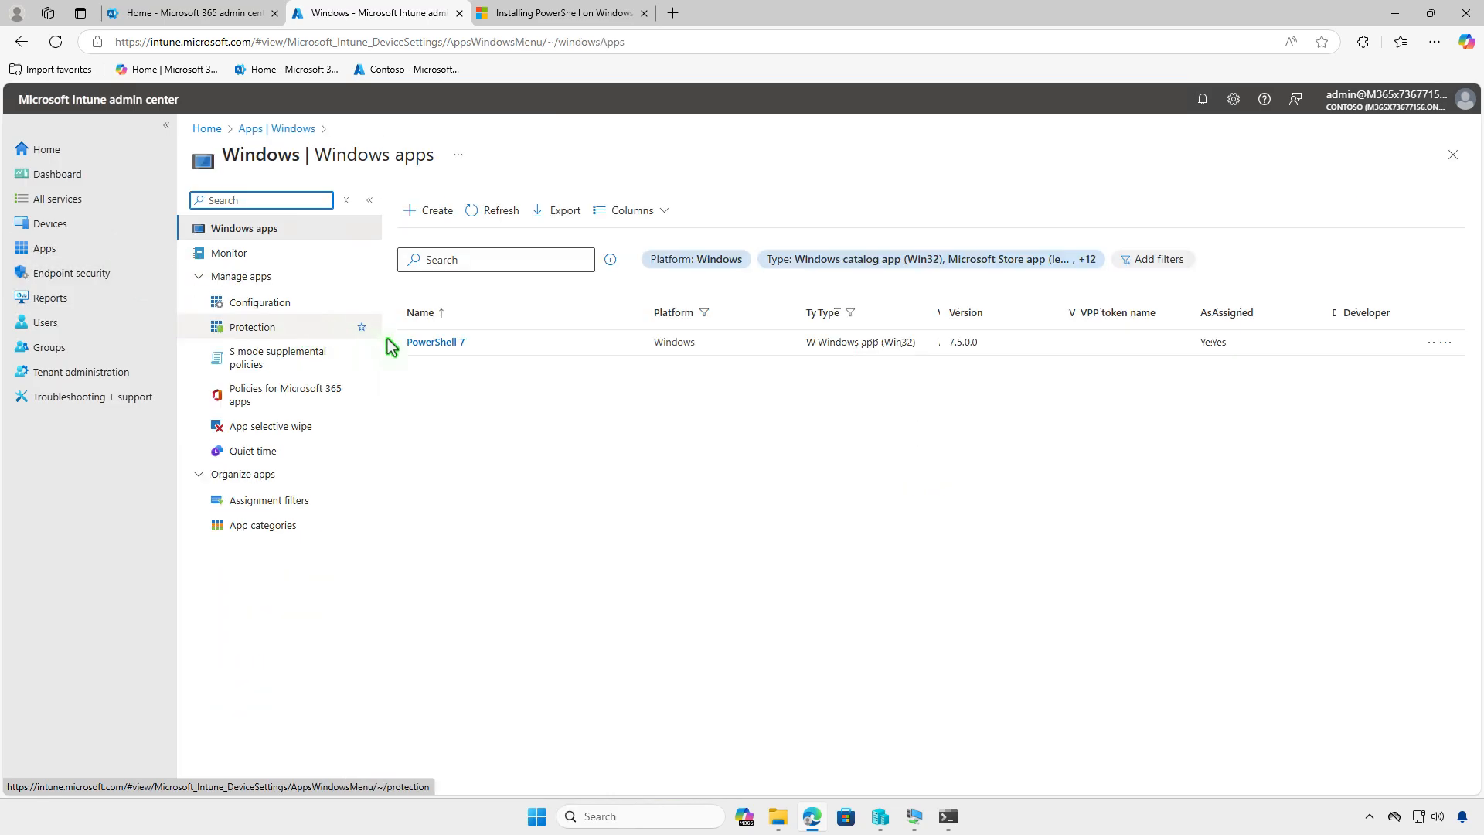
left_click(433, 342)
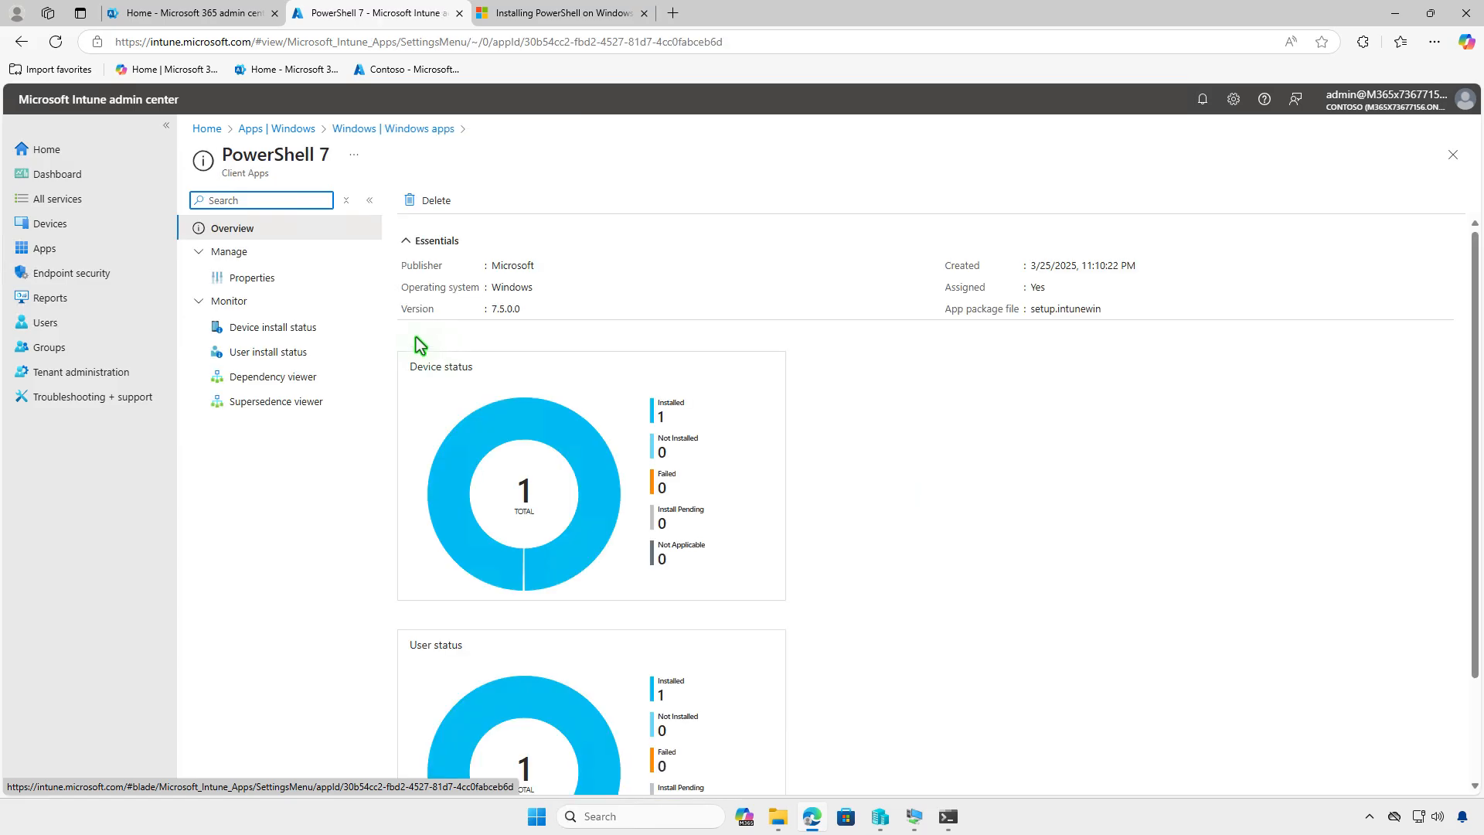
left_click(274, 280)
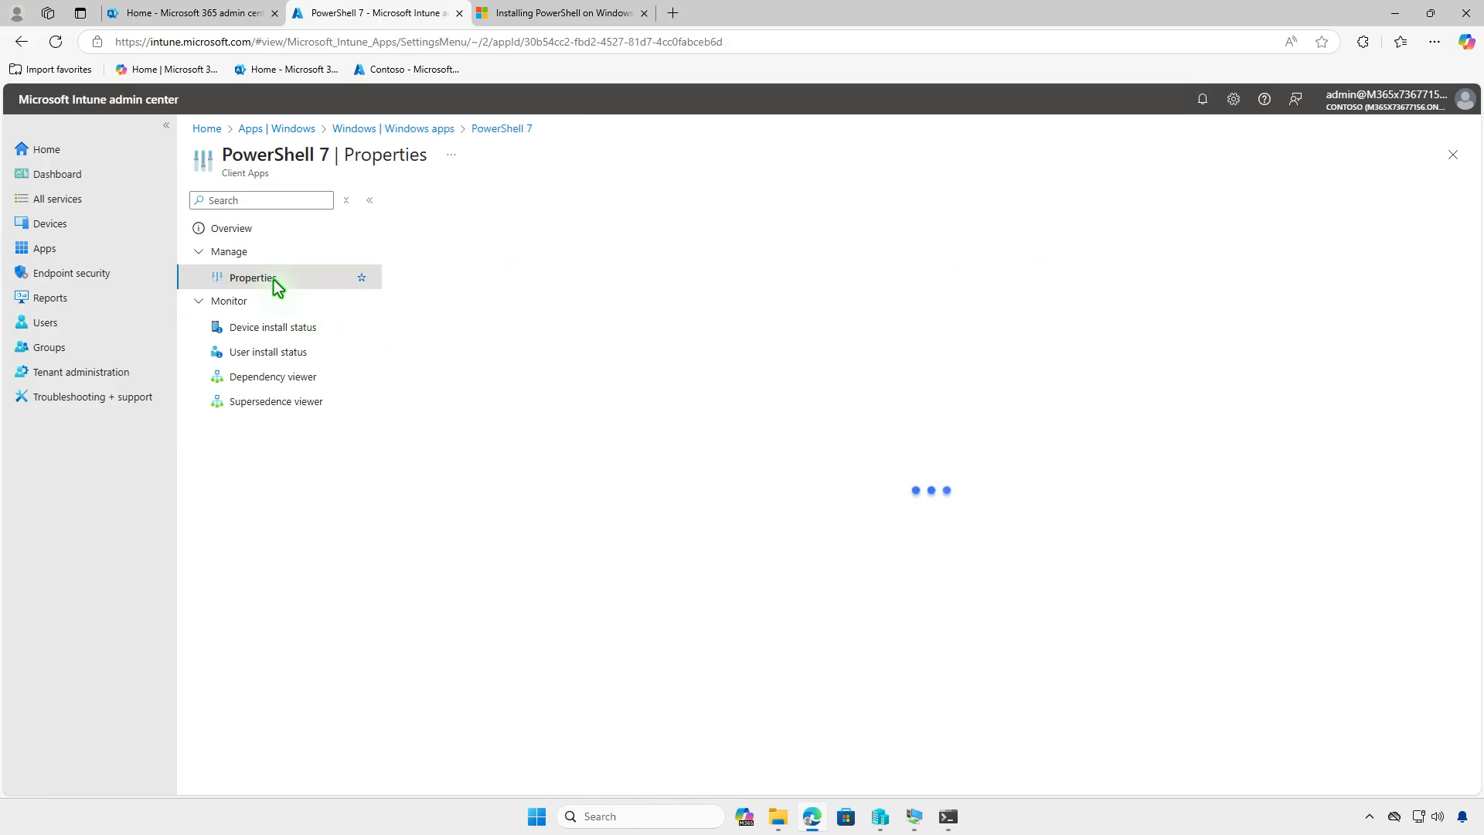
scroll(807, 481, "down", 10)
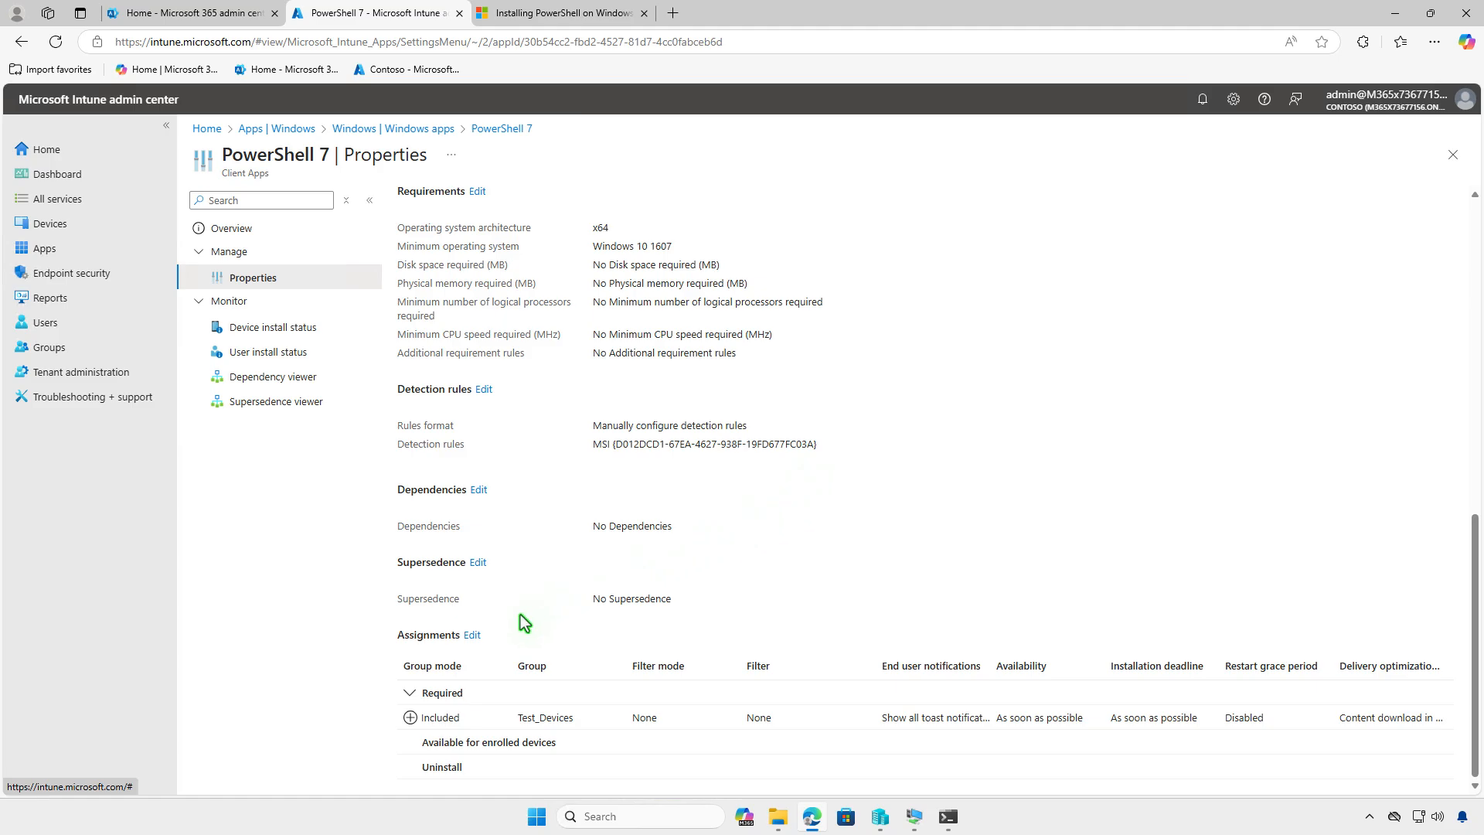
left_click(473, 635)
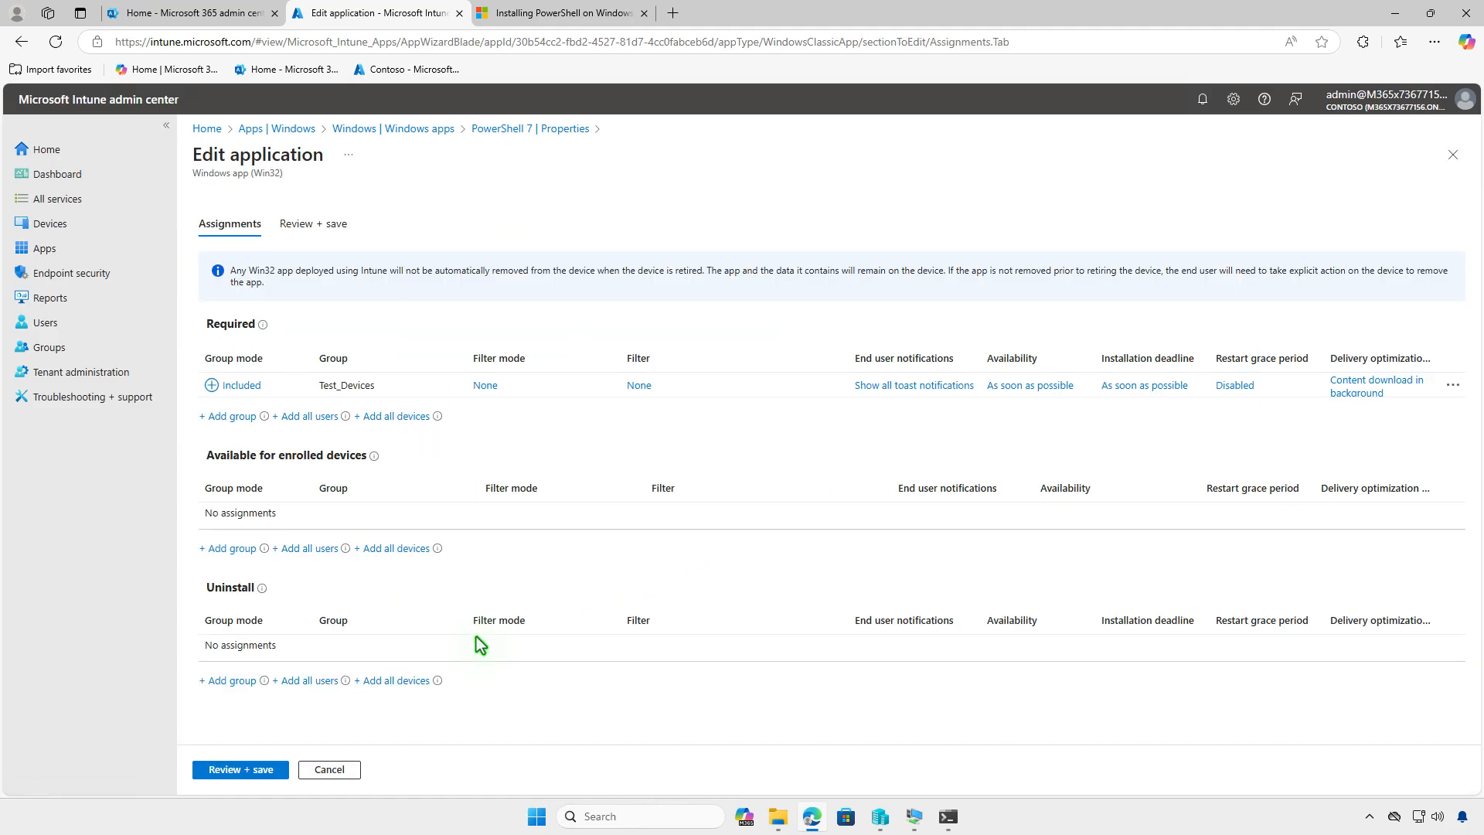
left_click(1453, 385)
left_click(1416, 401)
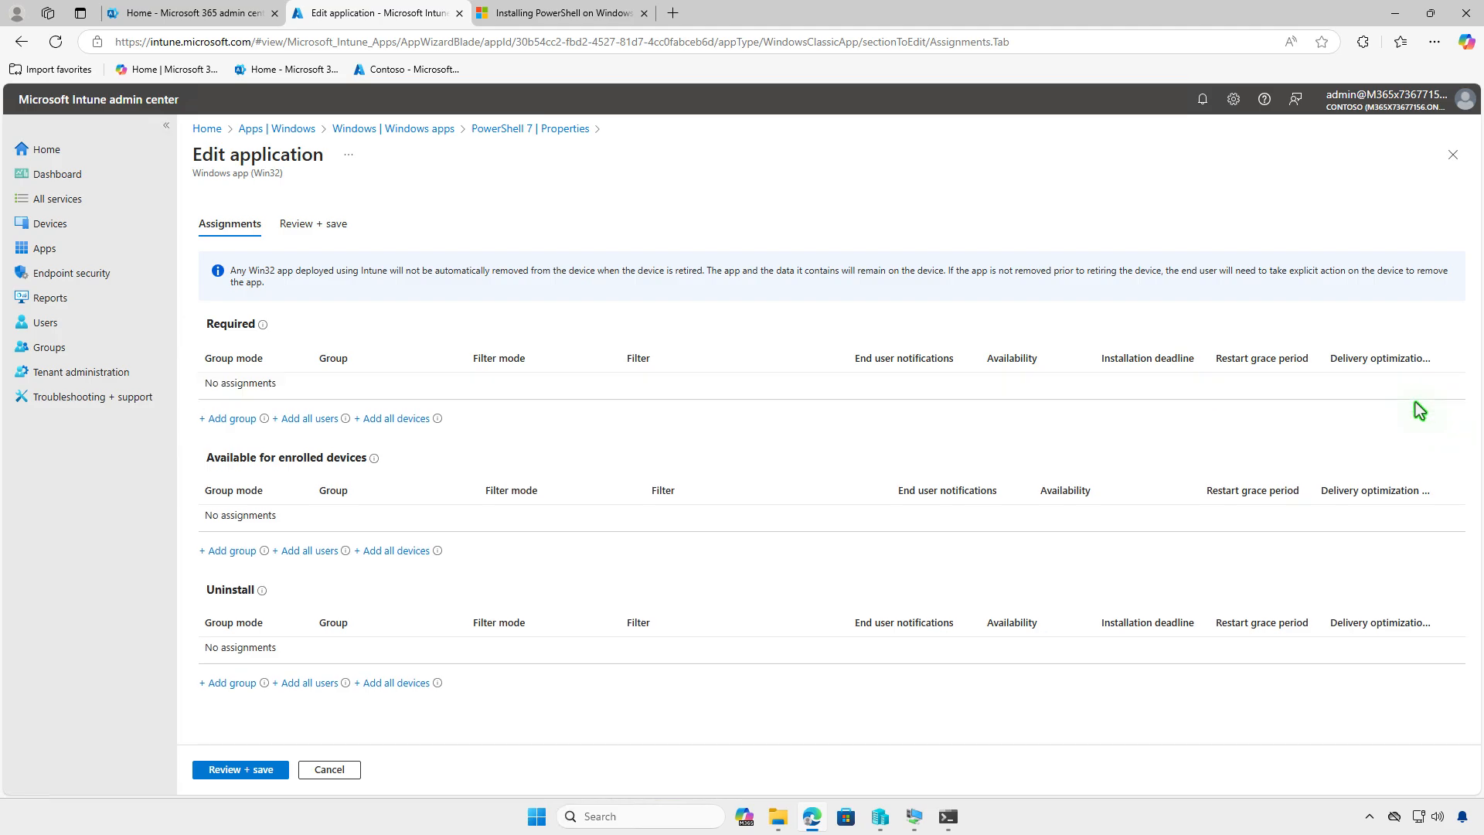
- Assign the Test_Devices group to Uninstall for PowerShell 7 and save the reviewed assignments
left_click(244, 684)
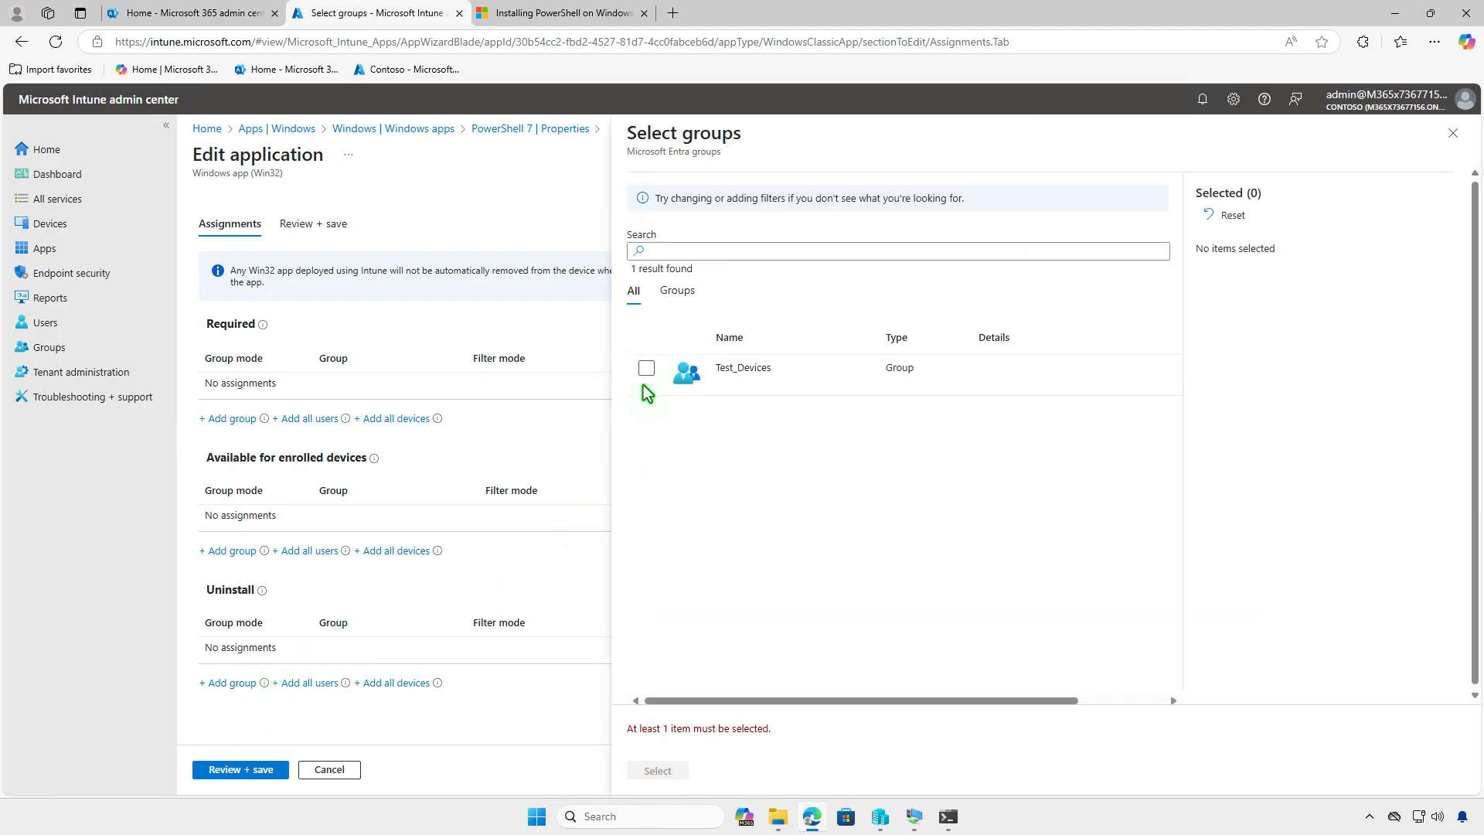
left_click(646, 368)
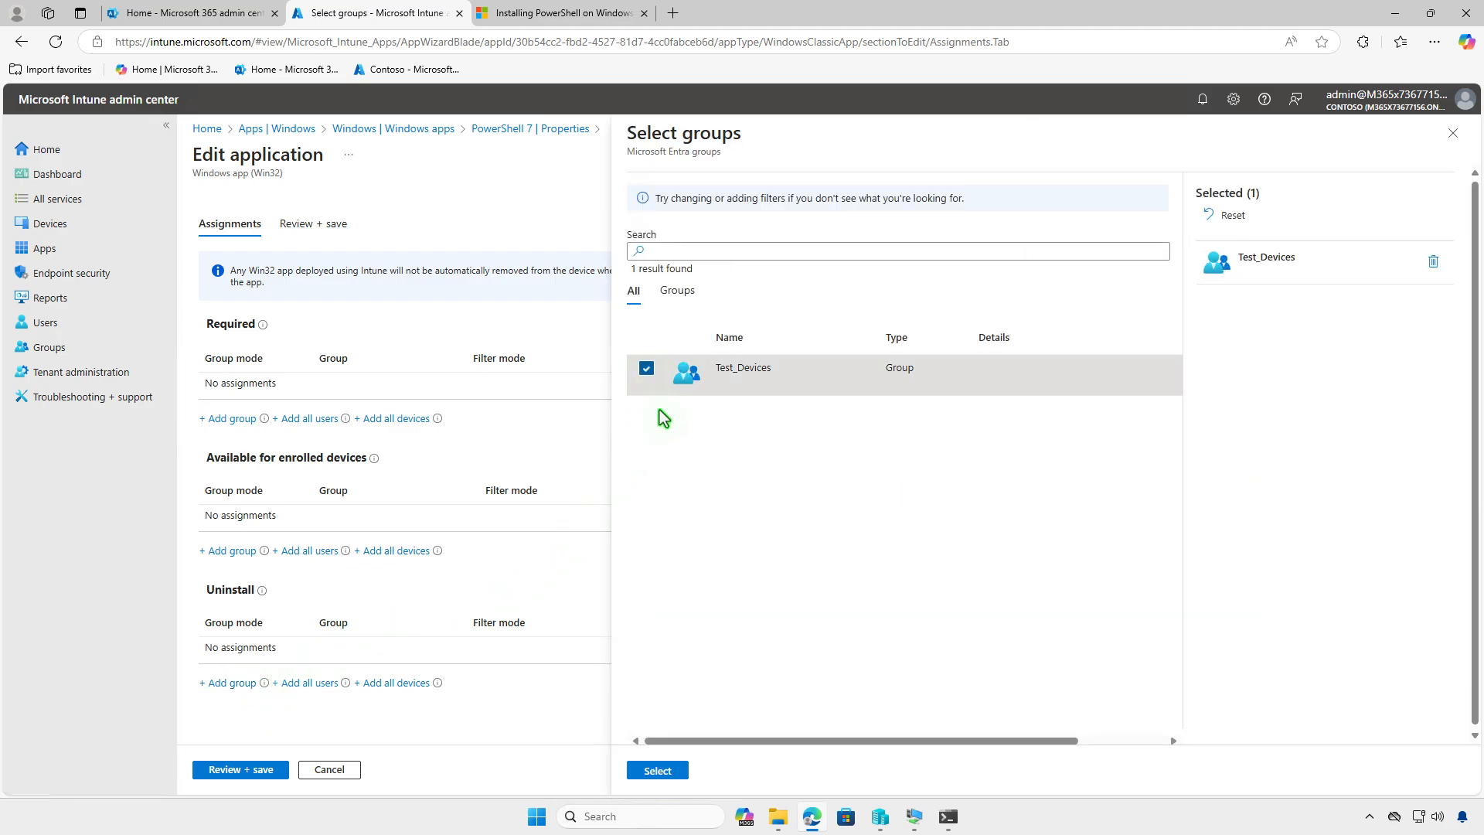
left_click(659, 769)
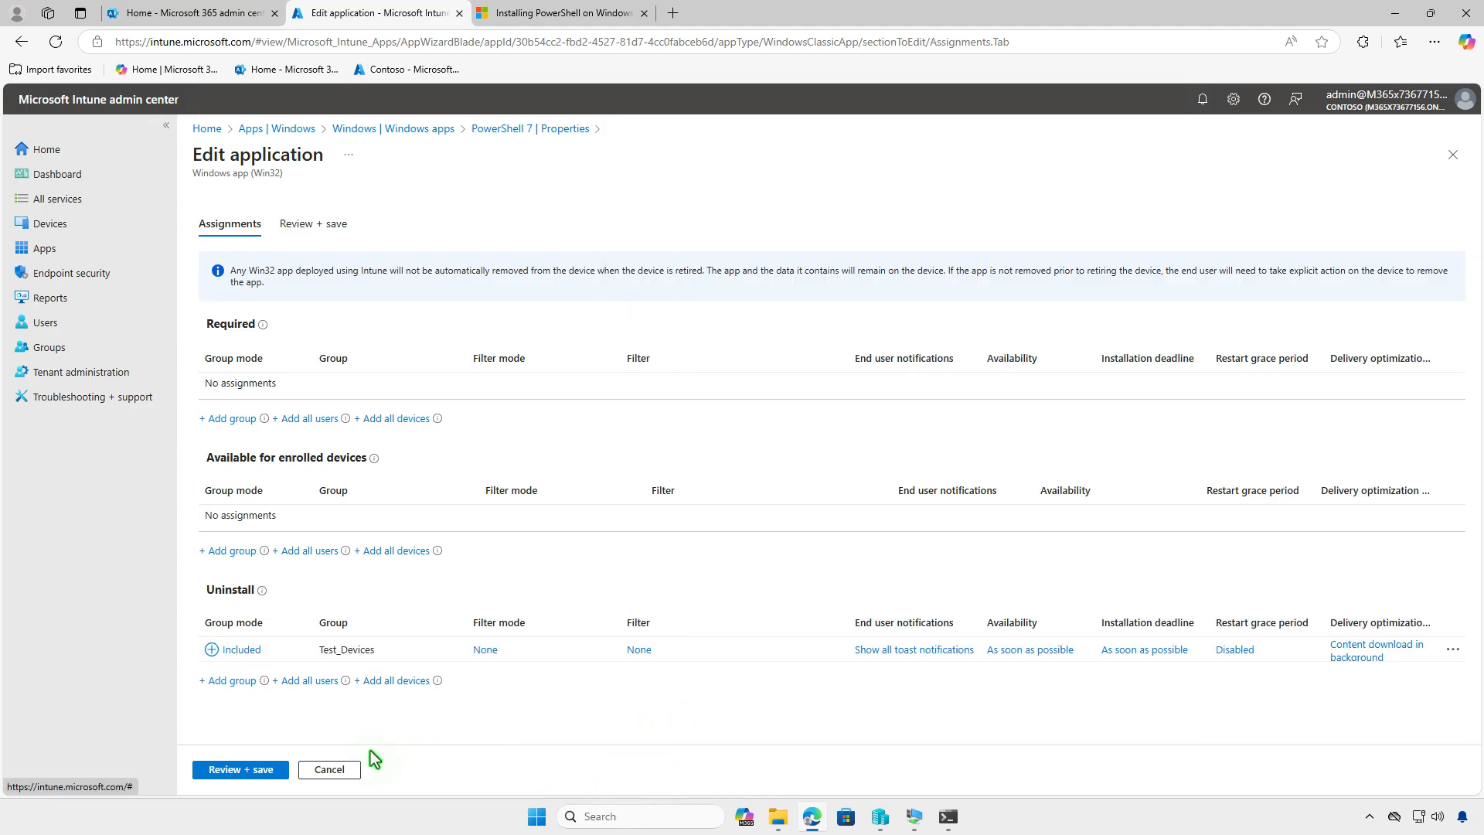
left_click(255, 770)
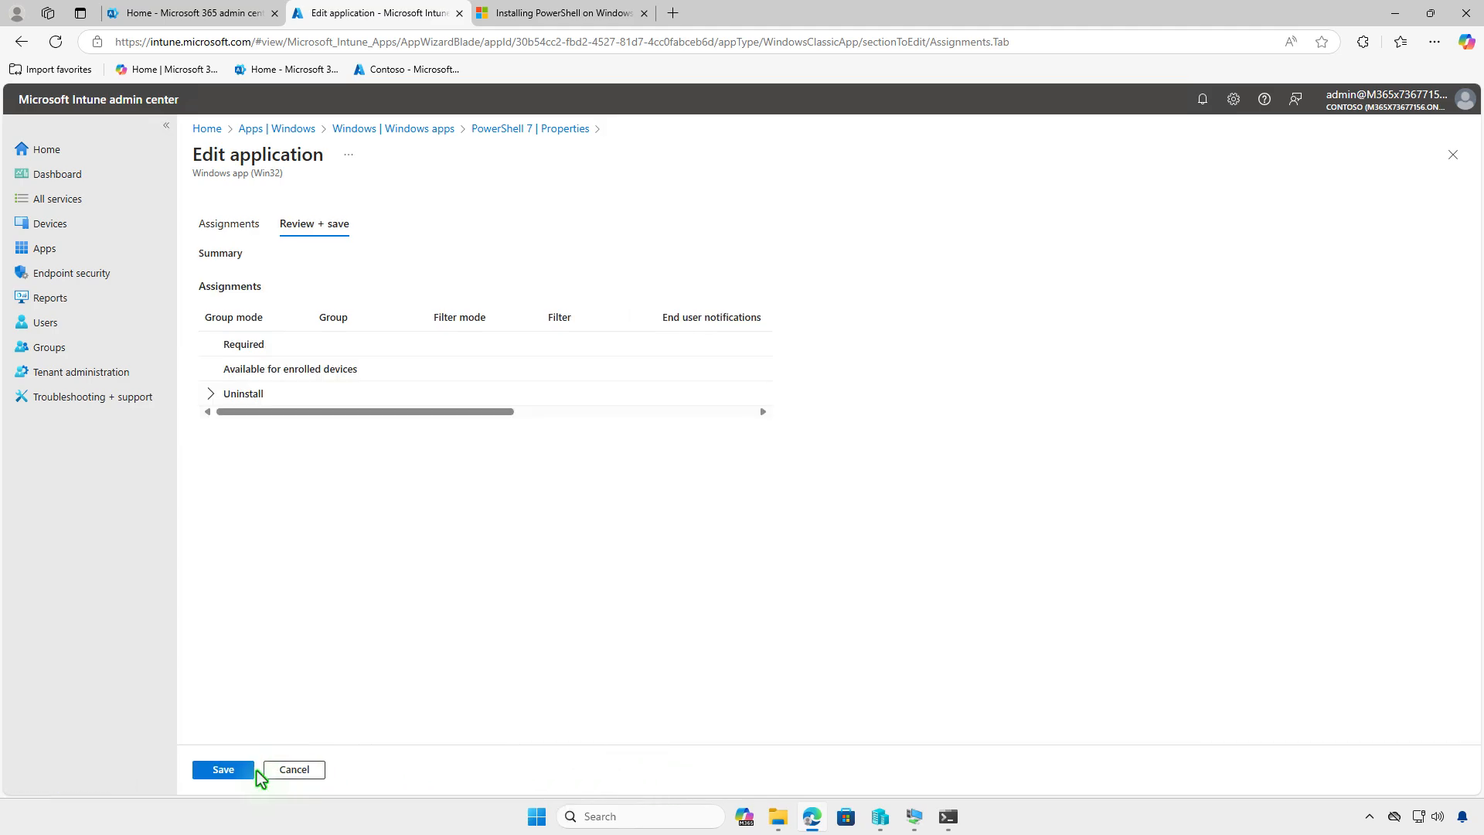
left_click(230, 771)
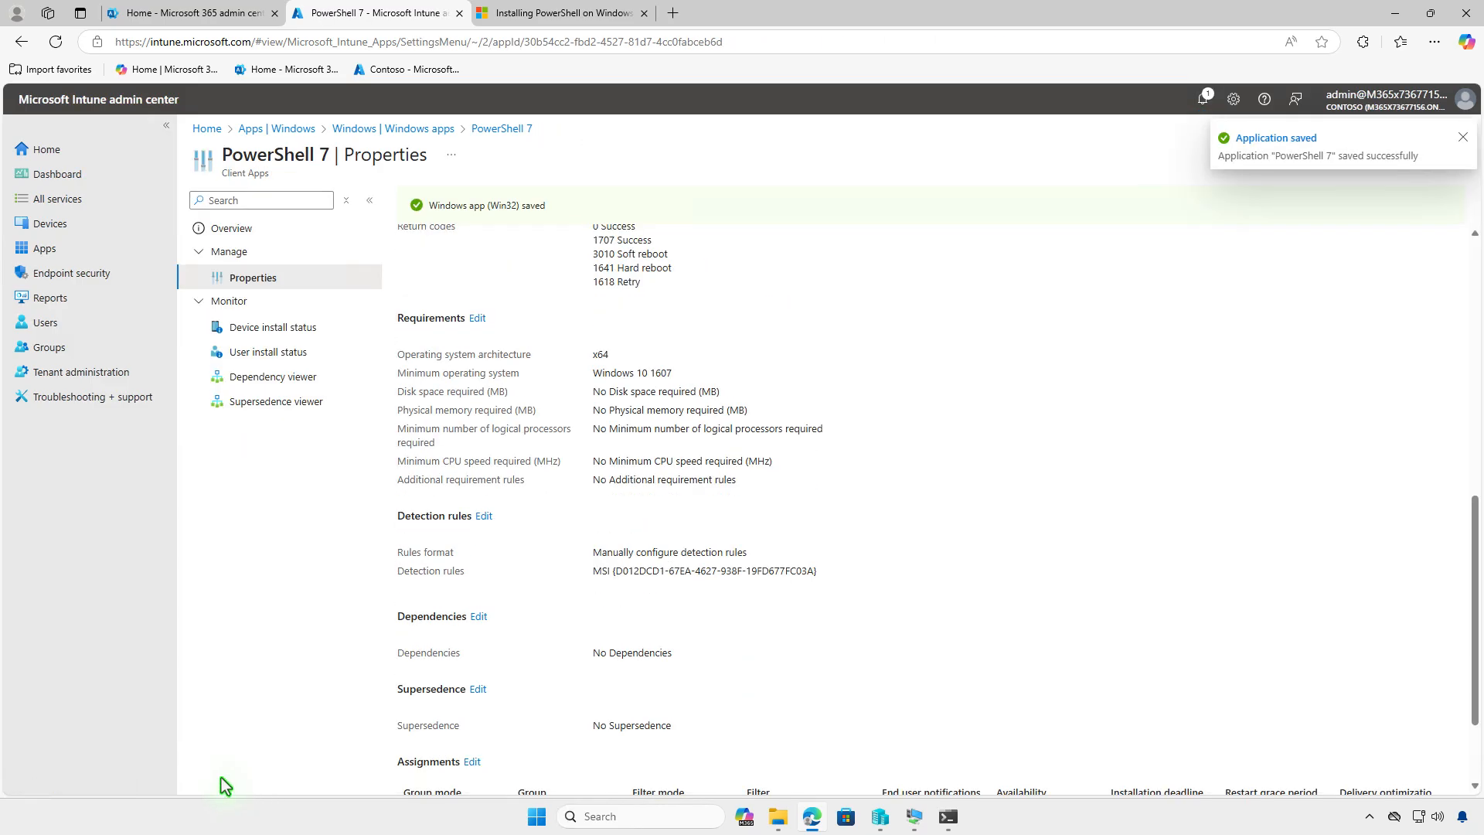
- Switch to the WIN10-CTL virtual machine and sync the device from the Company Portal settings
left_click(1394, 17)
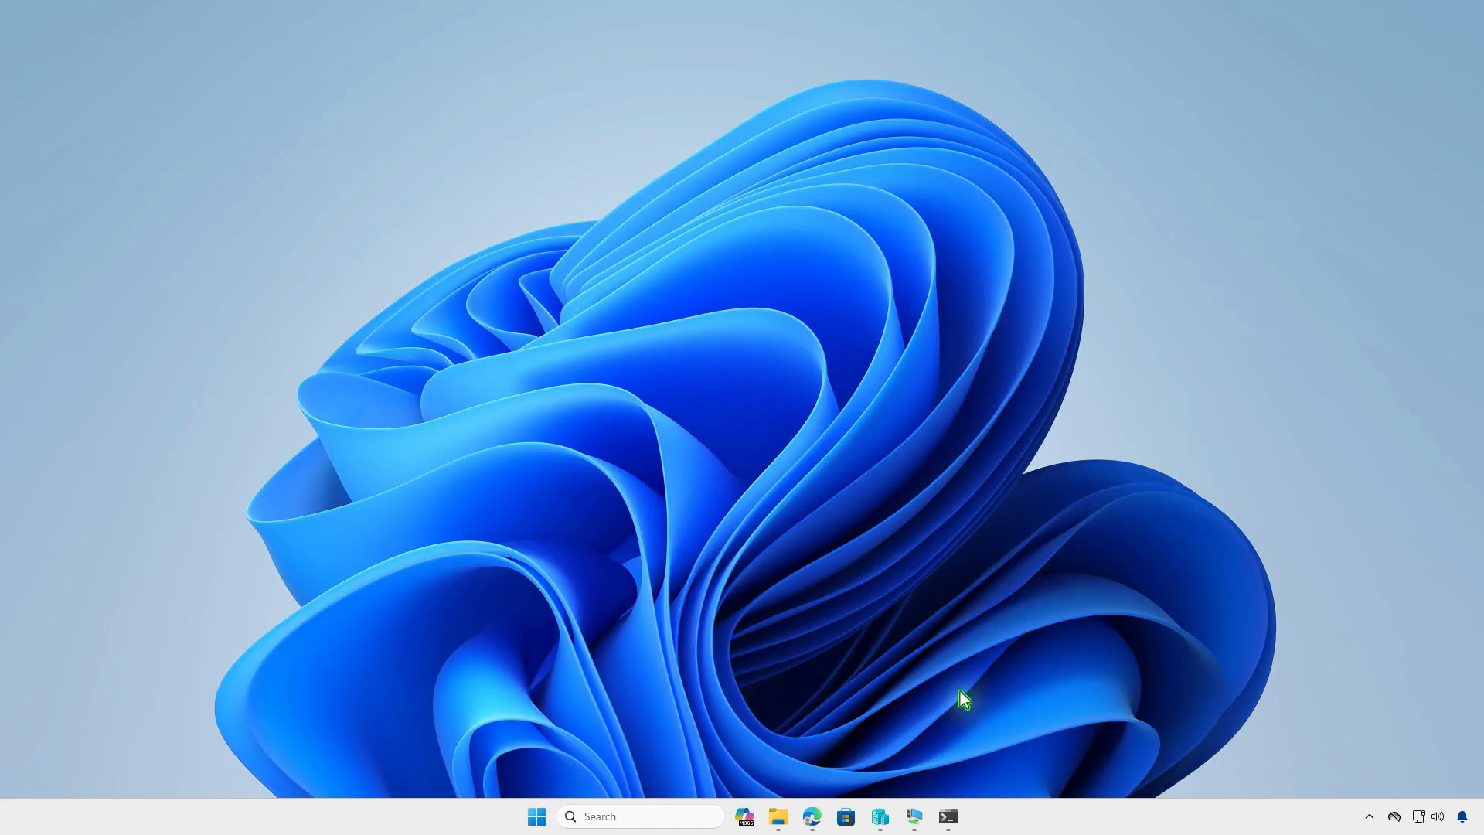
left_click(914, 816)
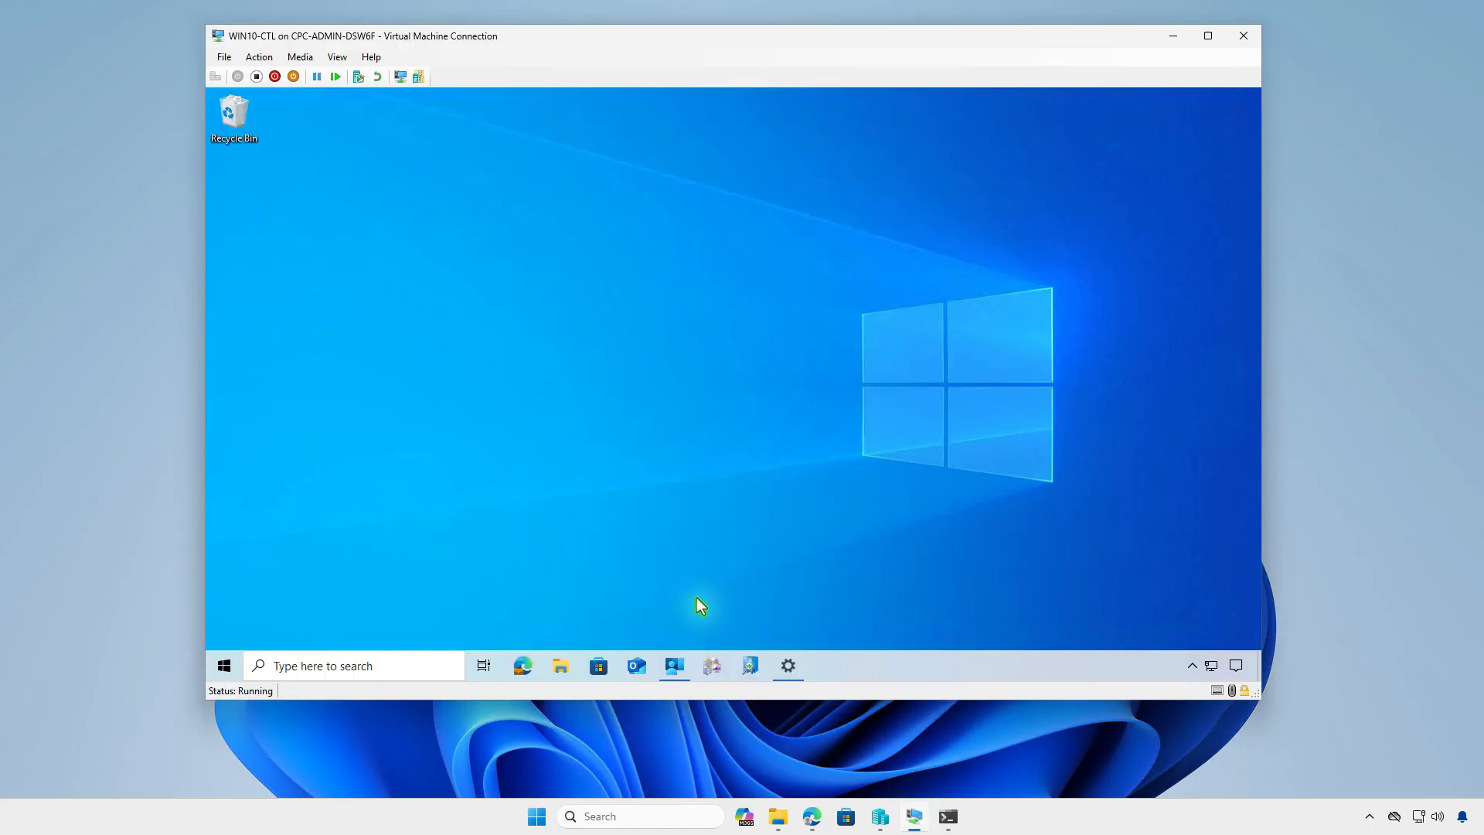
left_click(677, 666)
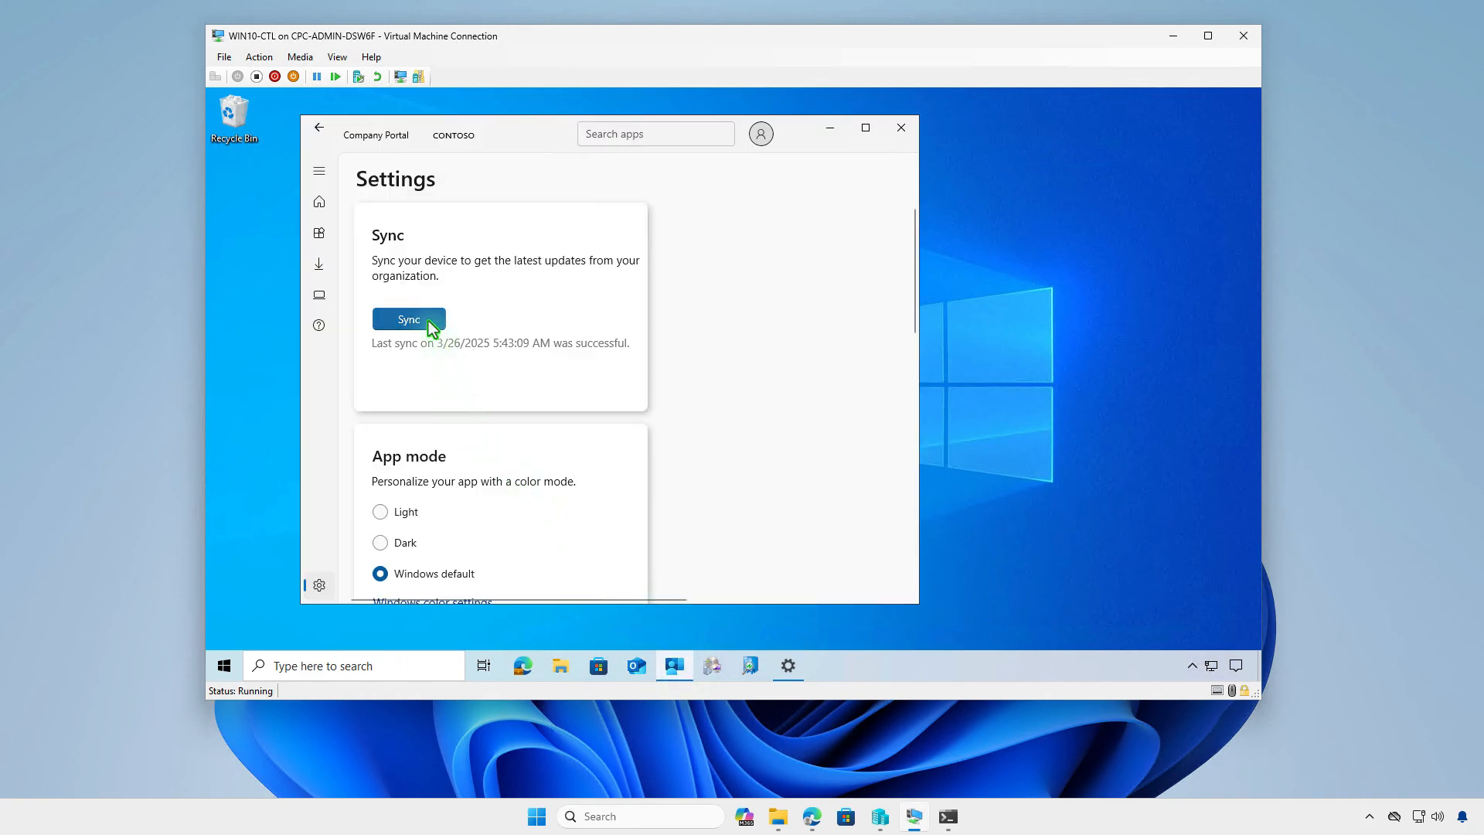
left_click(430, 323)
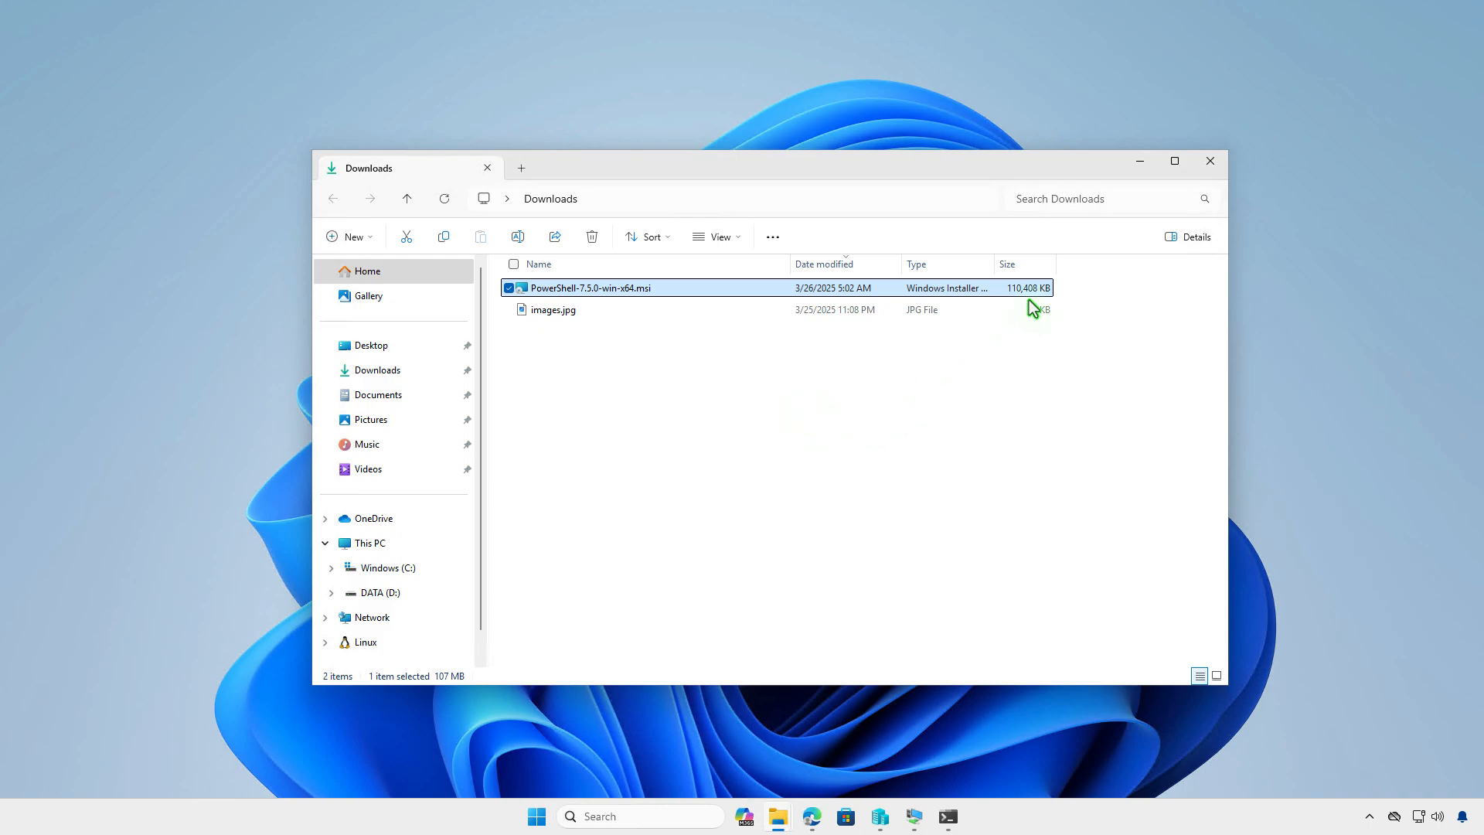
- Minimize the Downloads window, return to Intune in Edge and start adding a Windows app of type Line-of-business app
left_click(1136, 161)
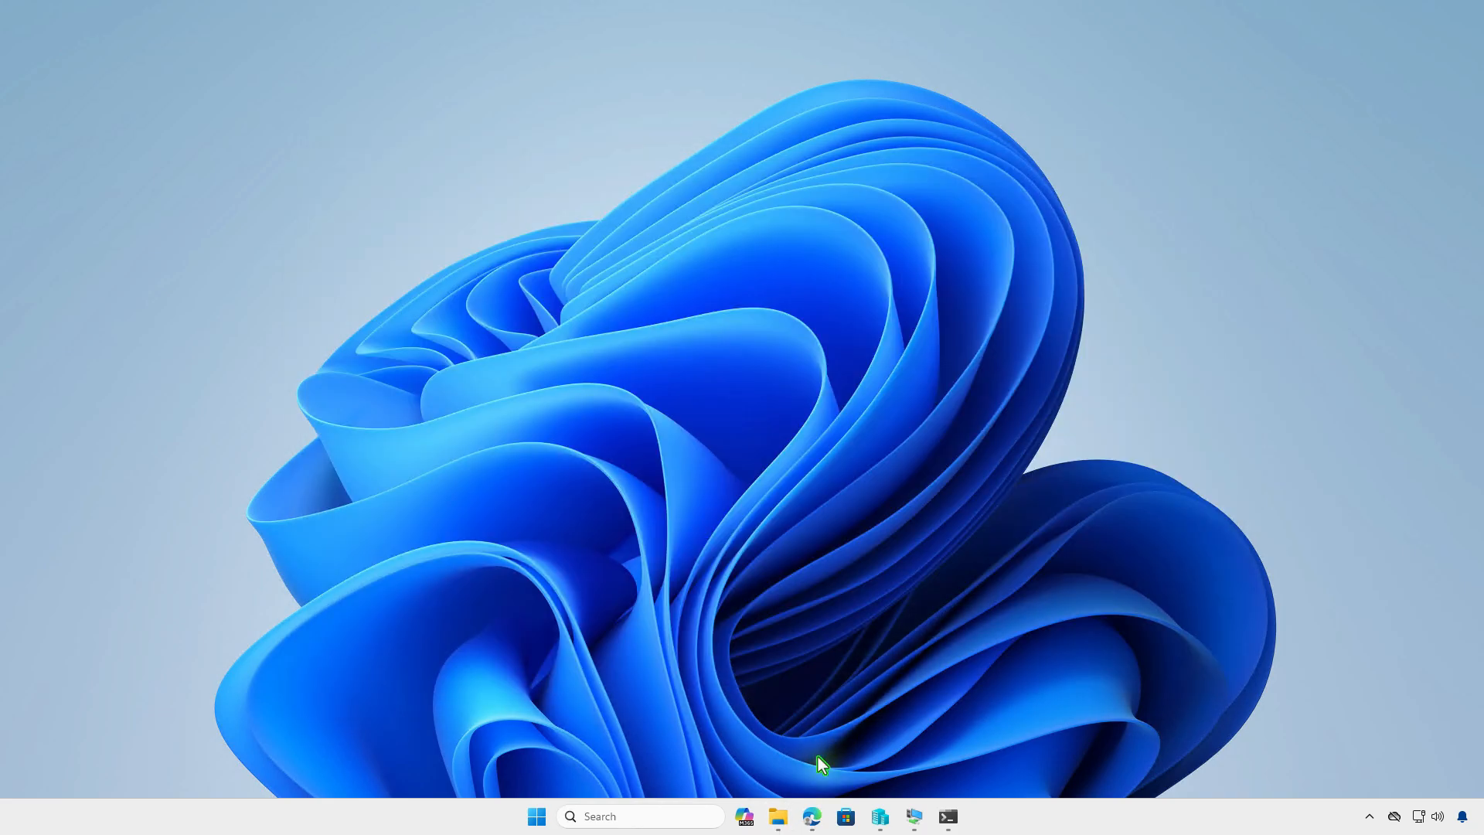
left_click(812, 816)
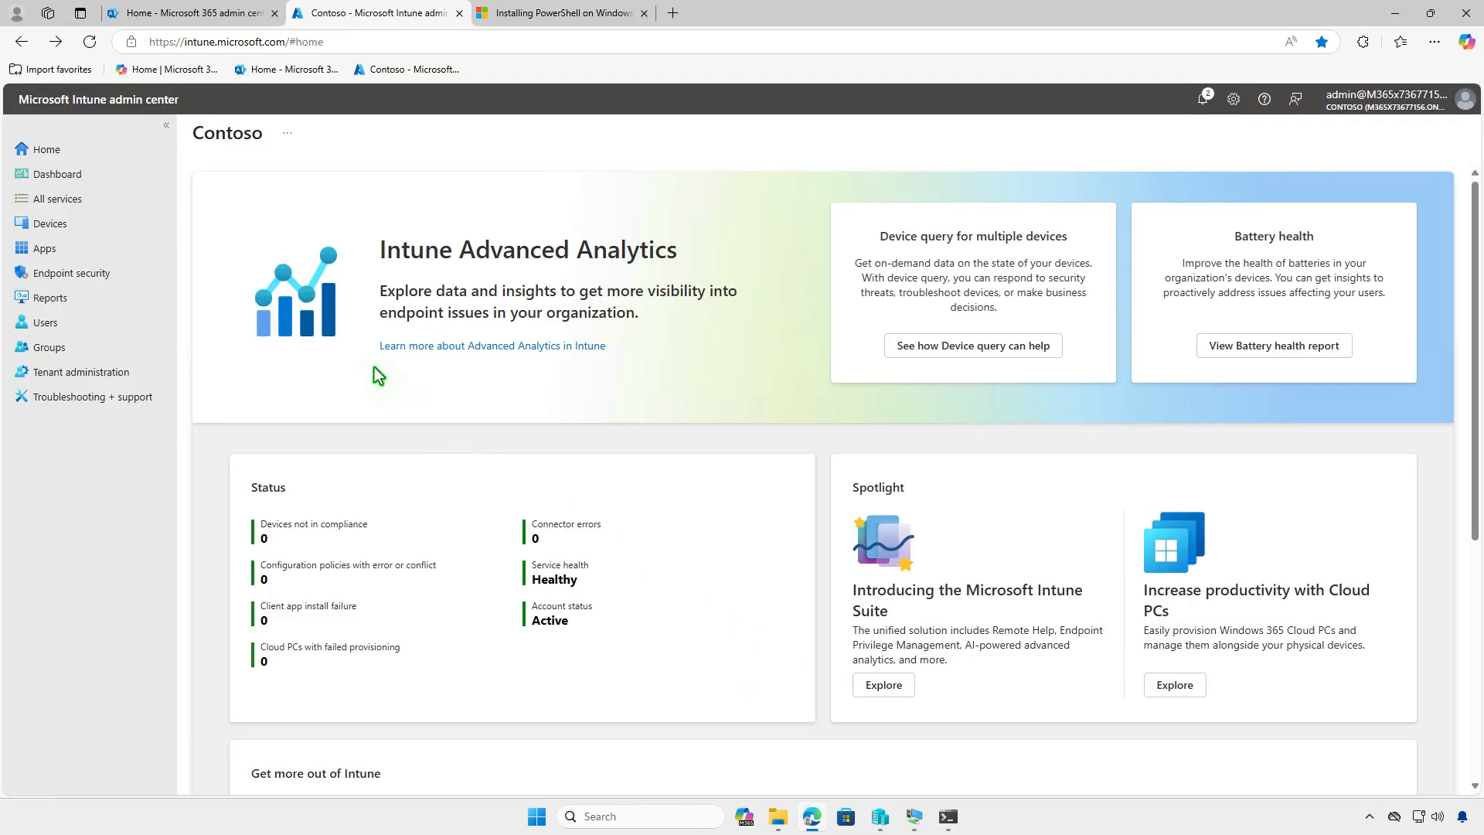
left_click(133, 251)
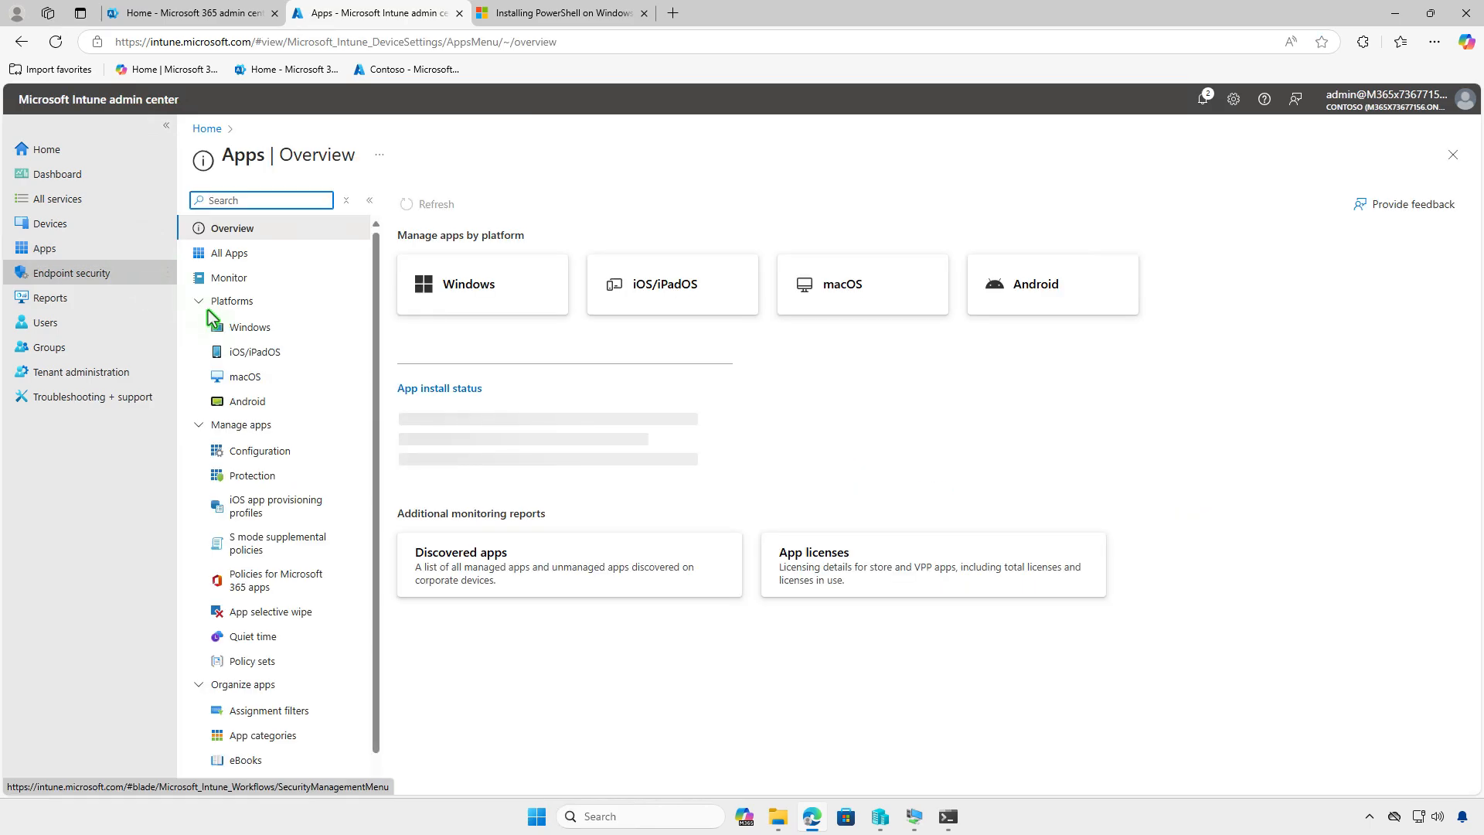
left_click(289, 328)
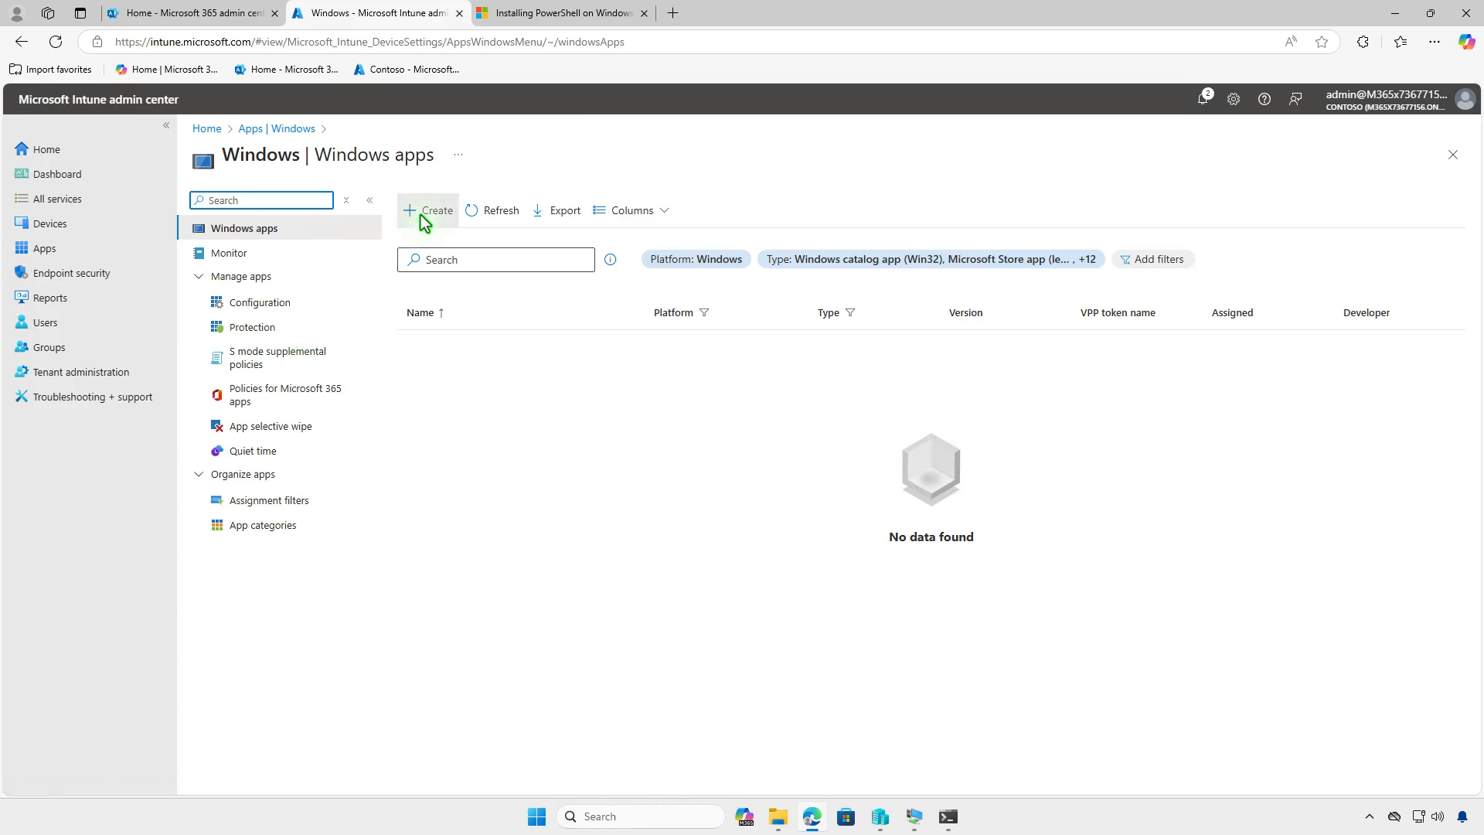
left_click(427, 212)
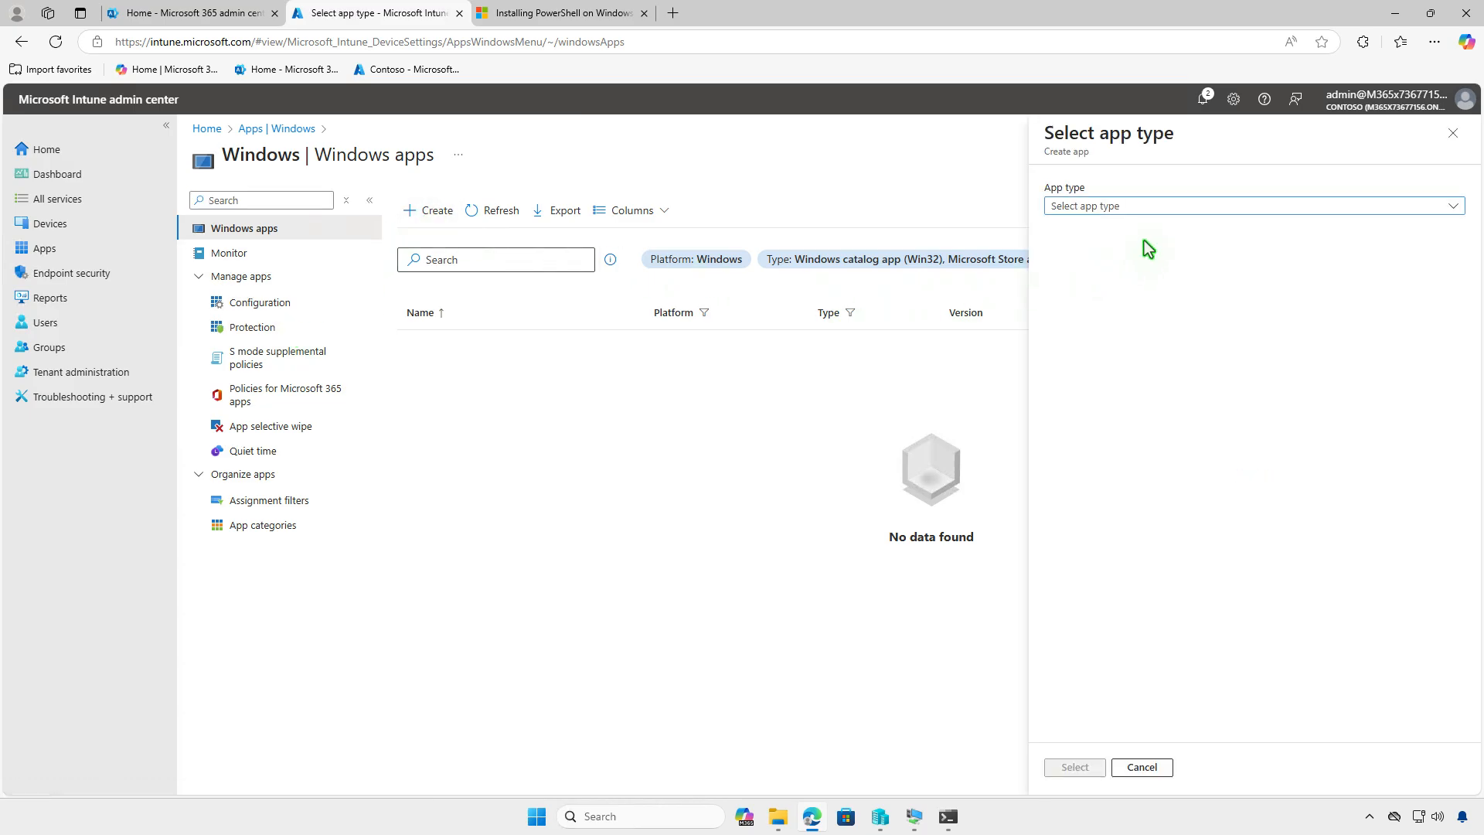
left_click(1166, 204)
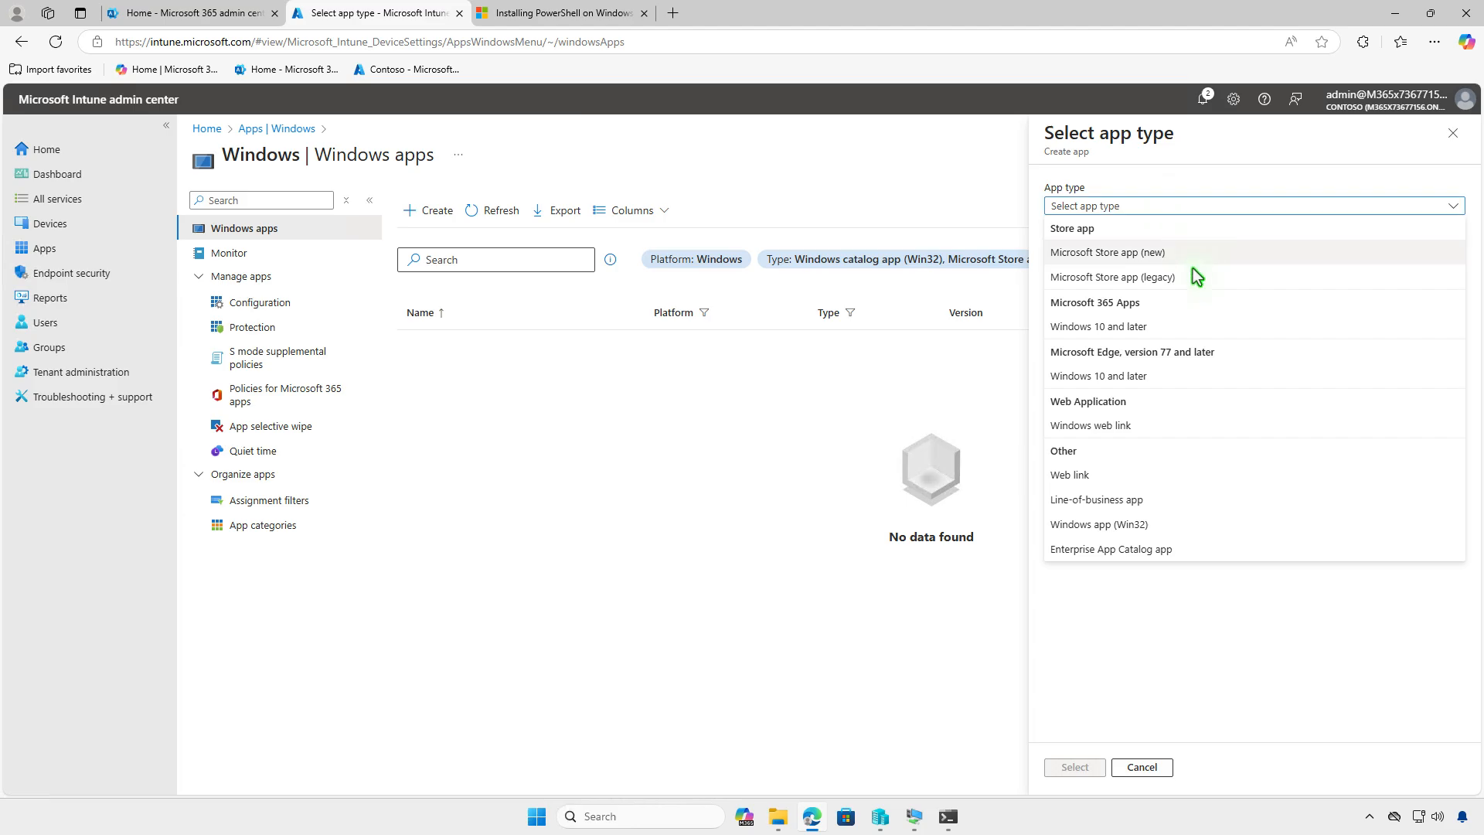
left_click(1179, 506)
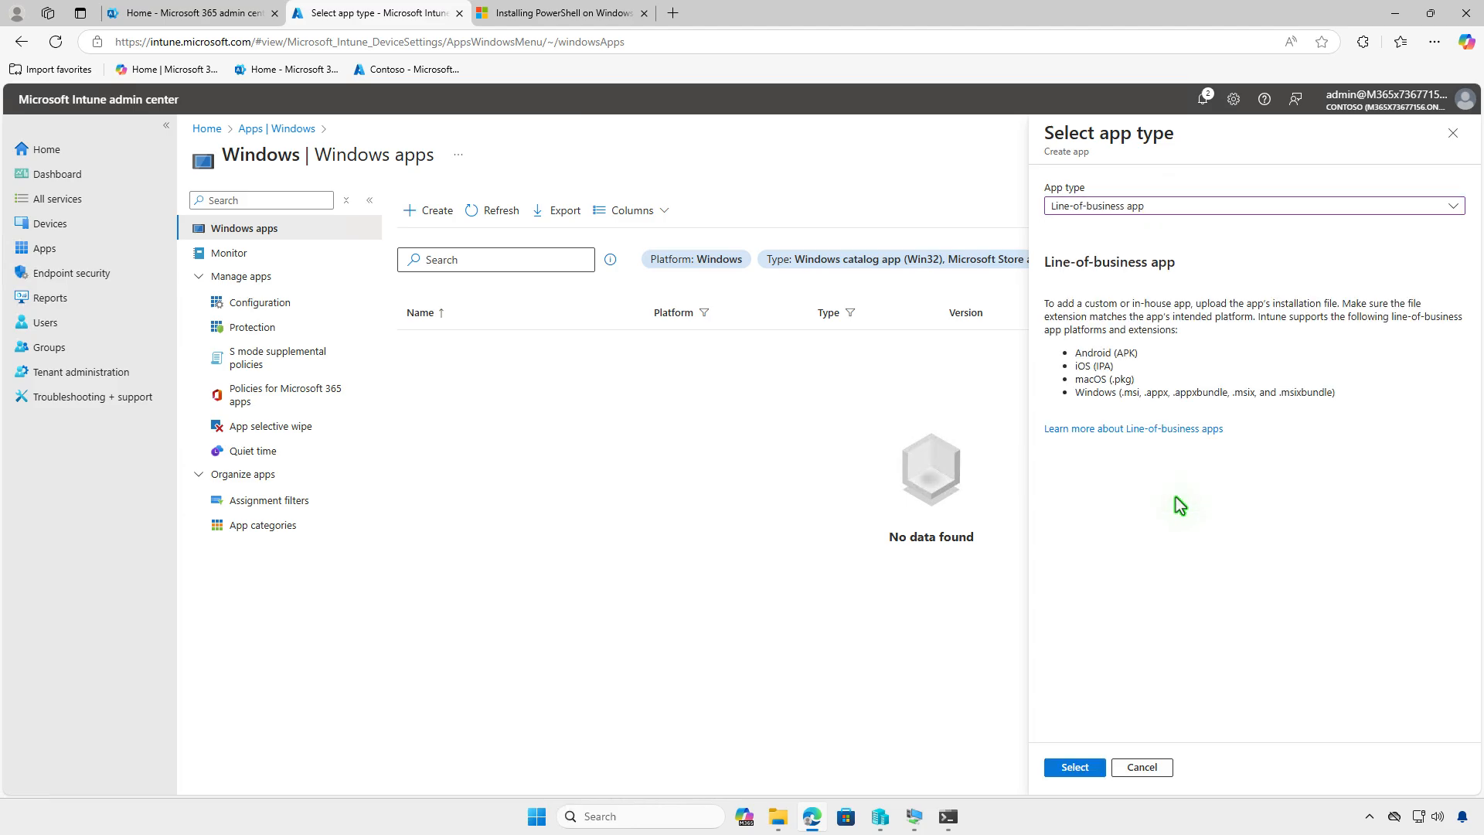
left_click(1072, 767)
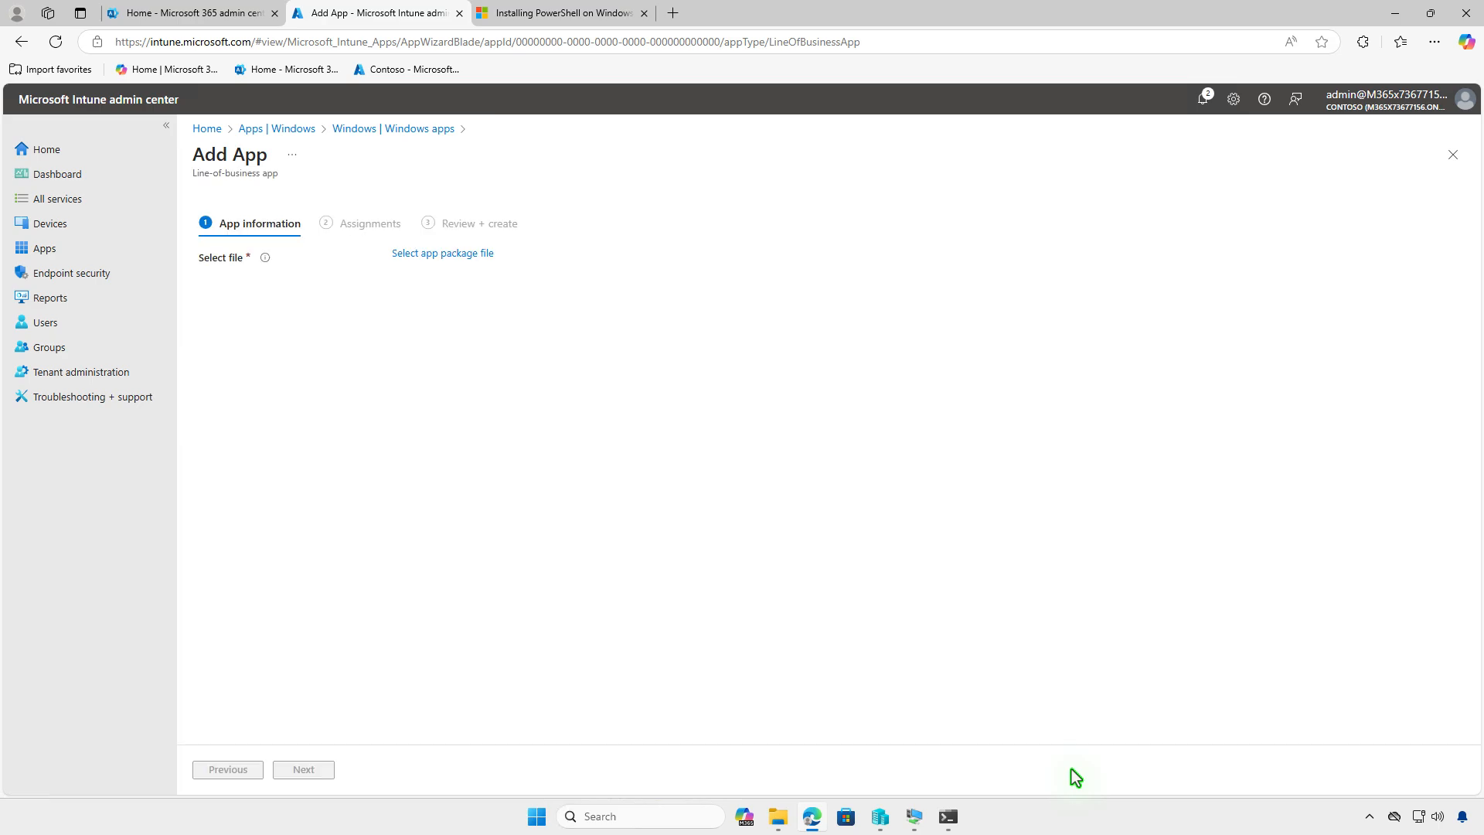
- Choose PowerShell-7.5.0-win-x64.msi from Downloads as the app package file, and set the name to PowerShell 7 and publisher to Microsoft
left_click(452, 255)
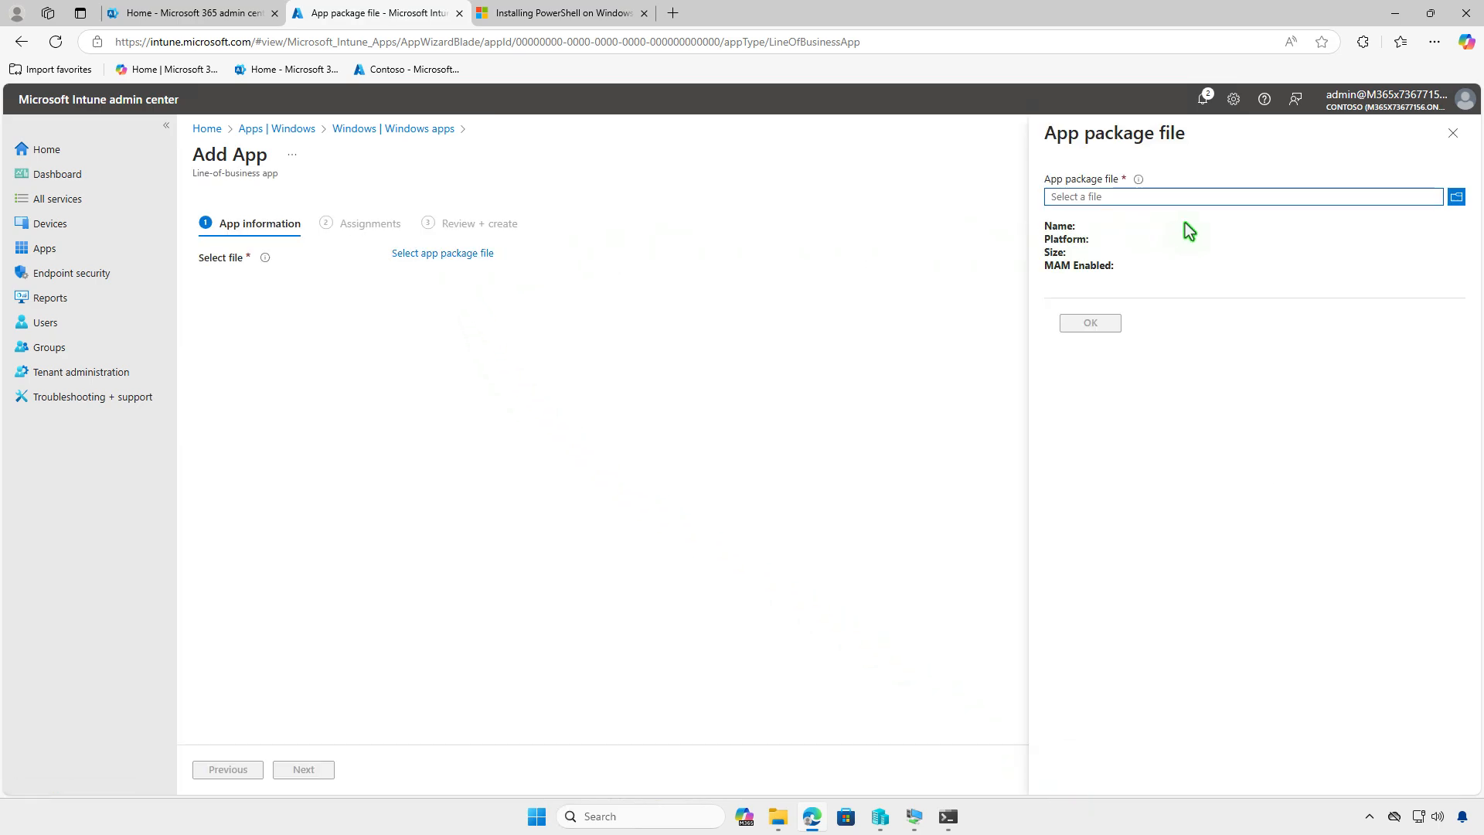
left_click(1207, 195)
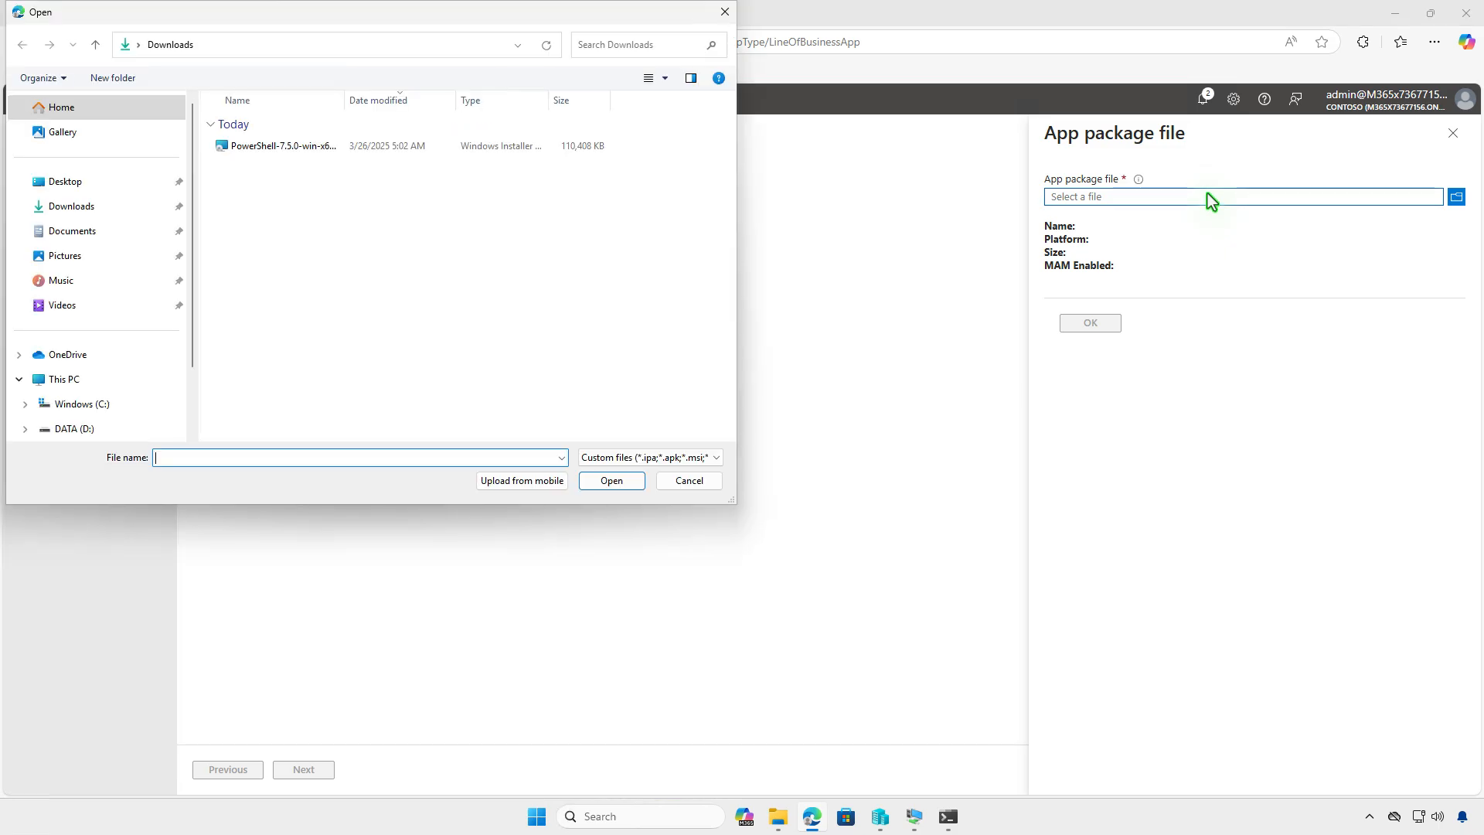
left_click(328, 145)
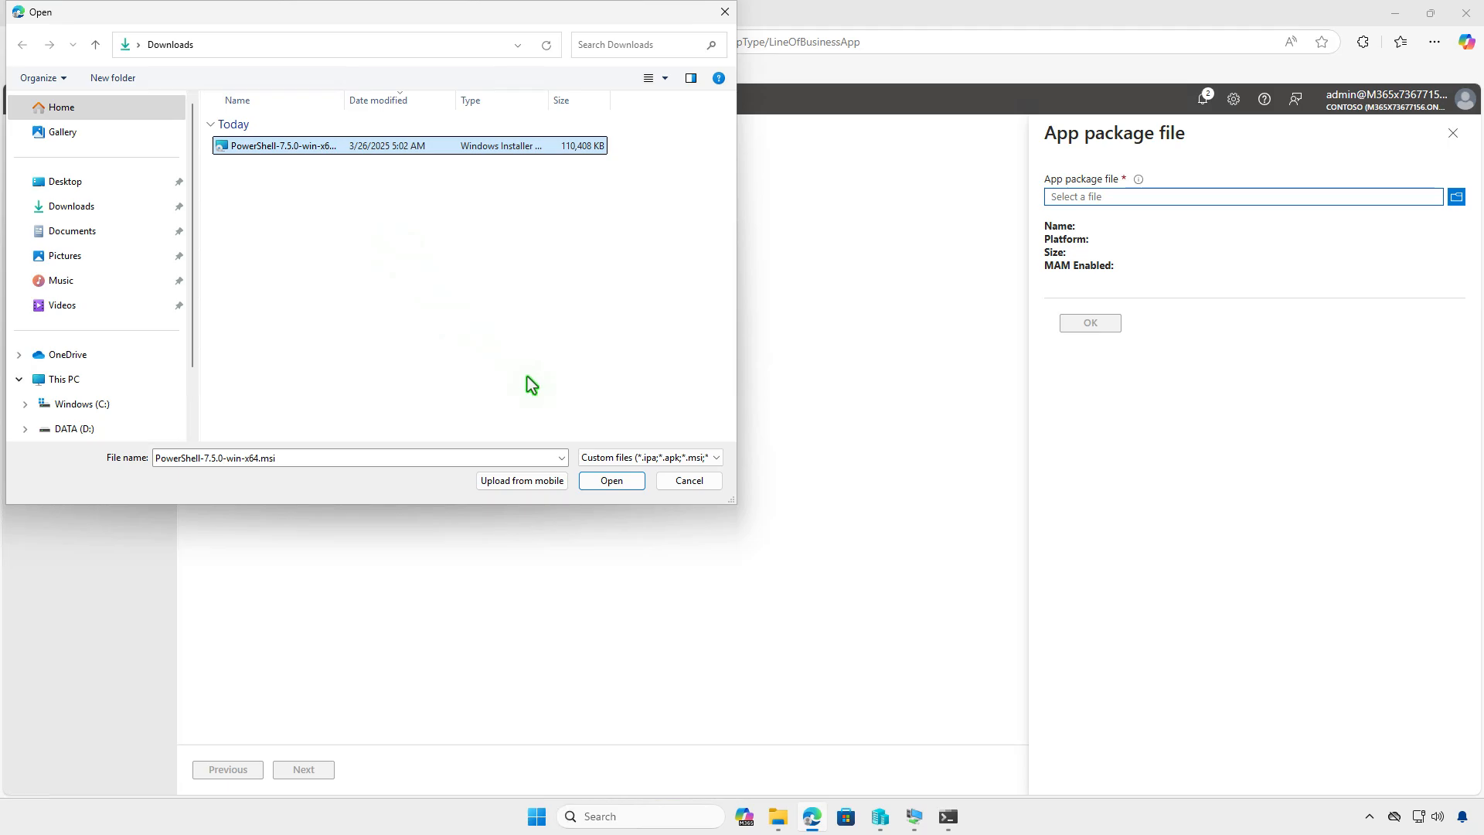
left_click(605, 482)
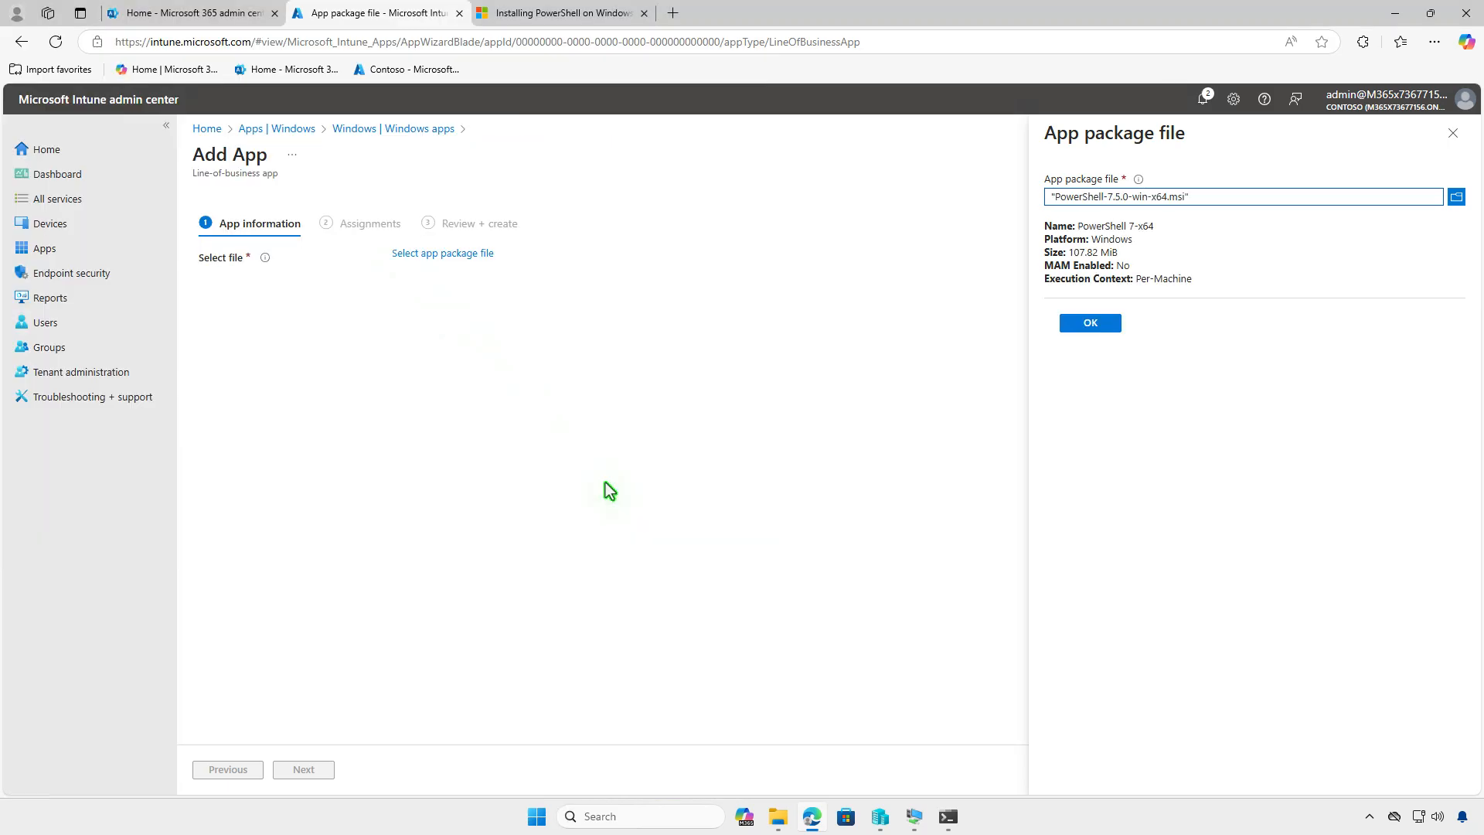
left_click(1079, 324)
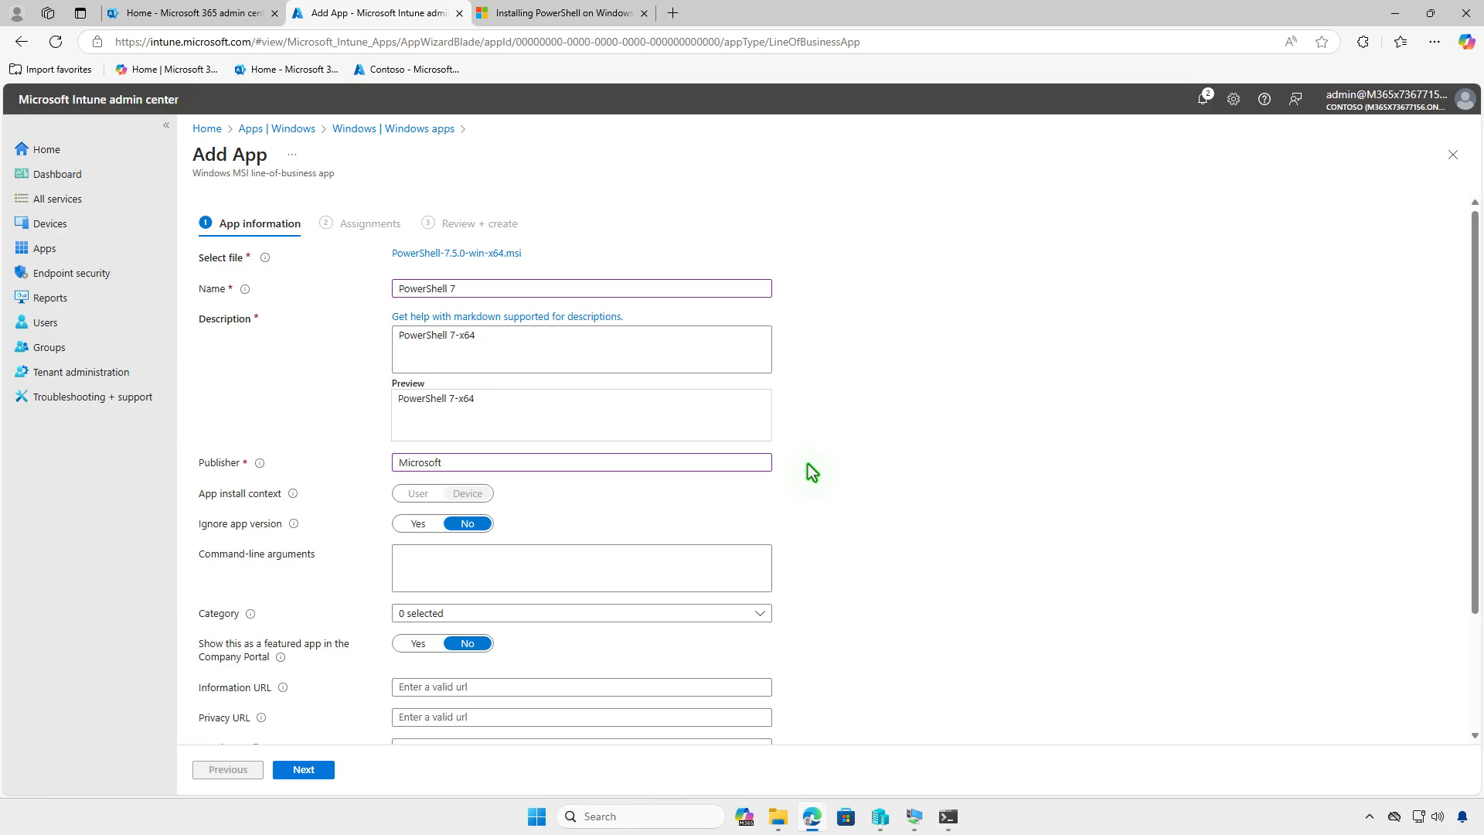
- Upload images.jpg from Downloads as the logo of the line-of-business app
scroll(803, 471, "down", 3)
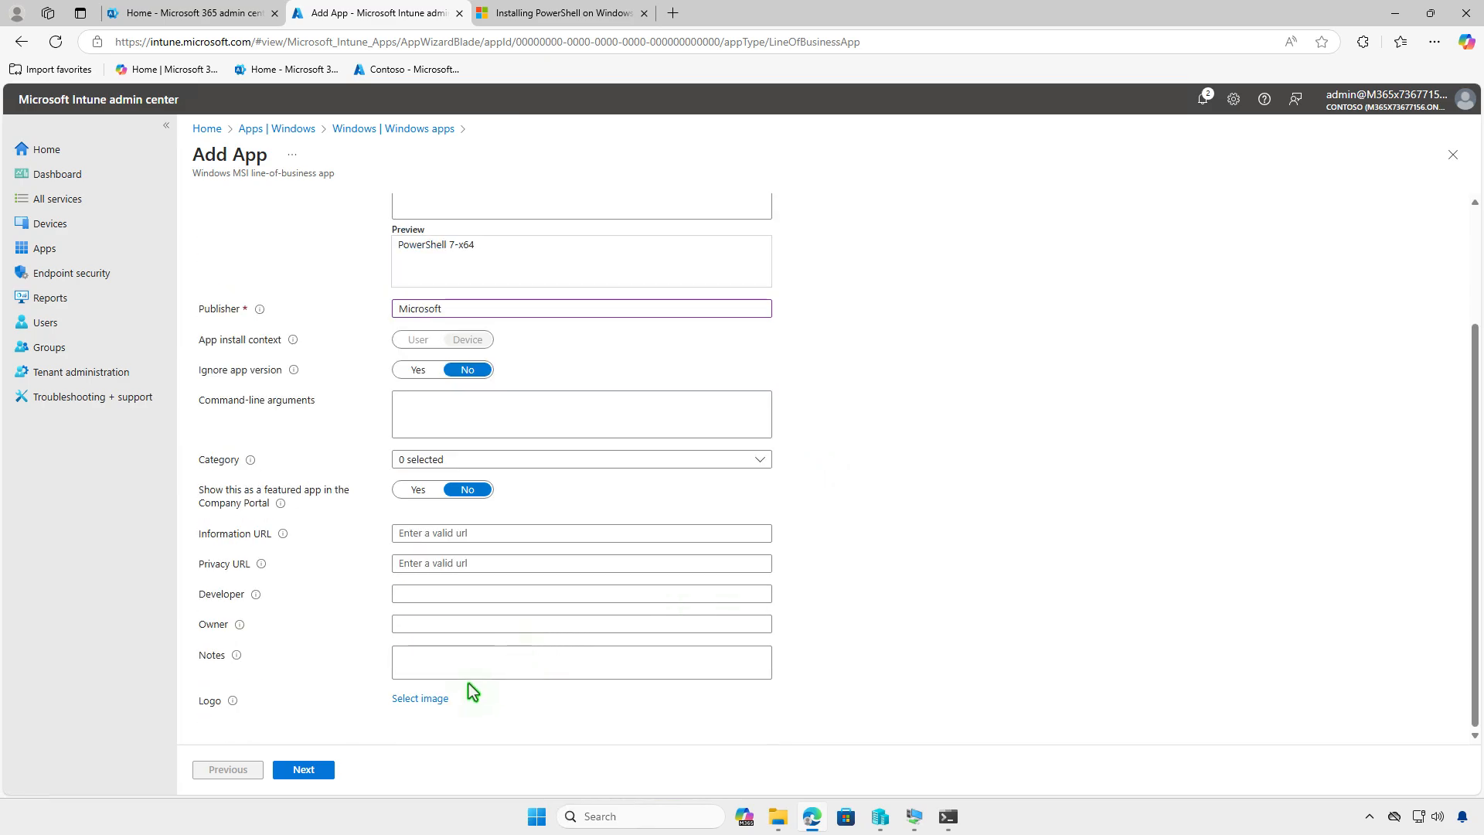
left_click(439, 697)
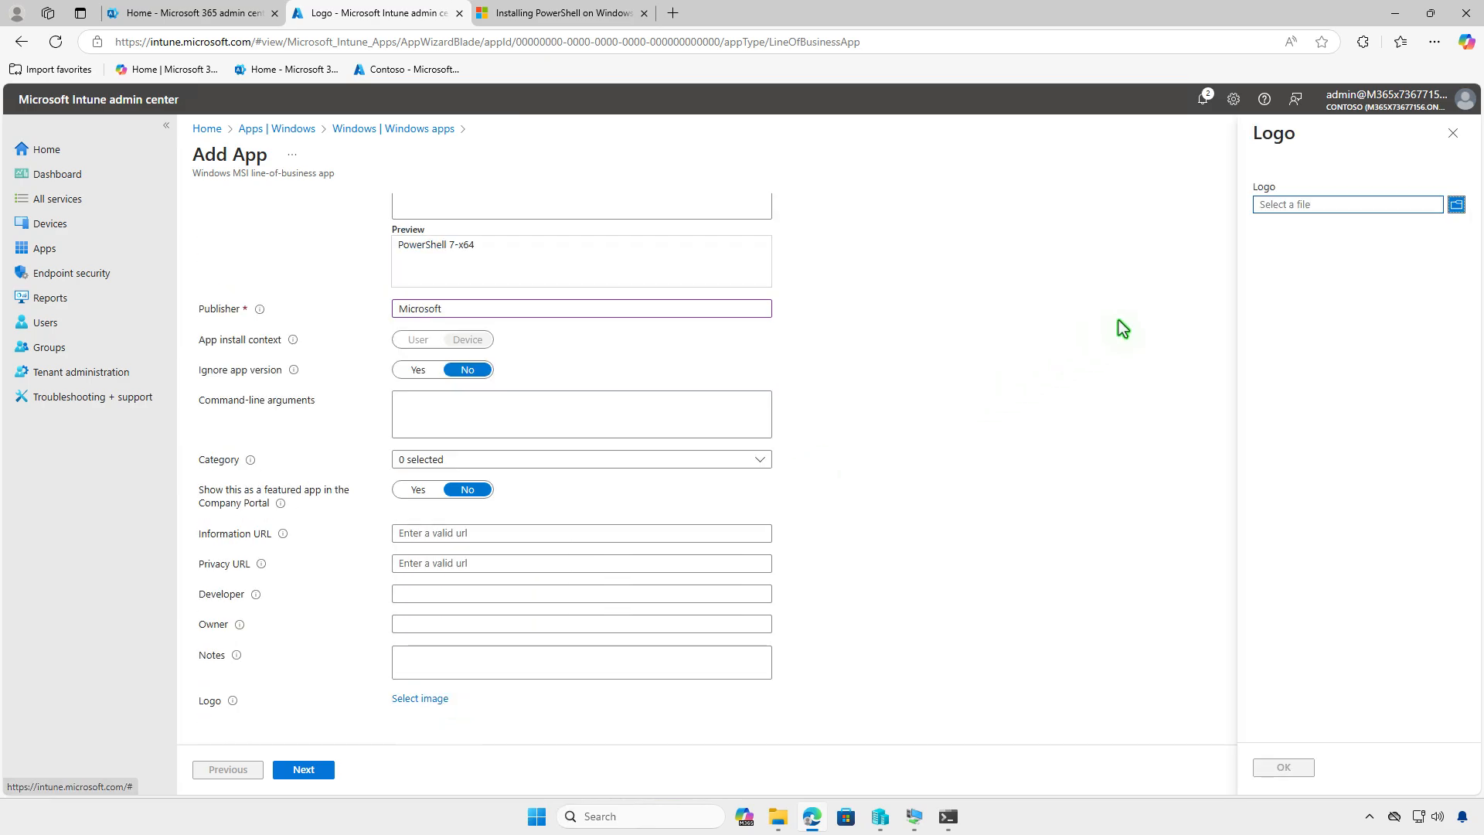
left_click(1292, 207)
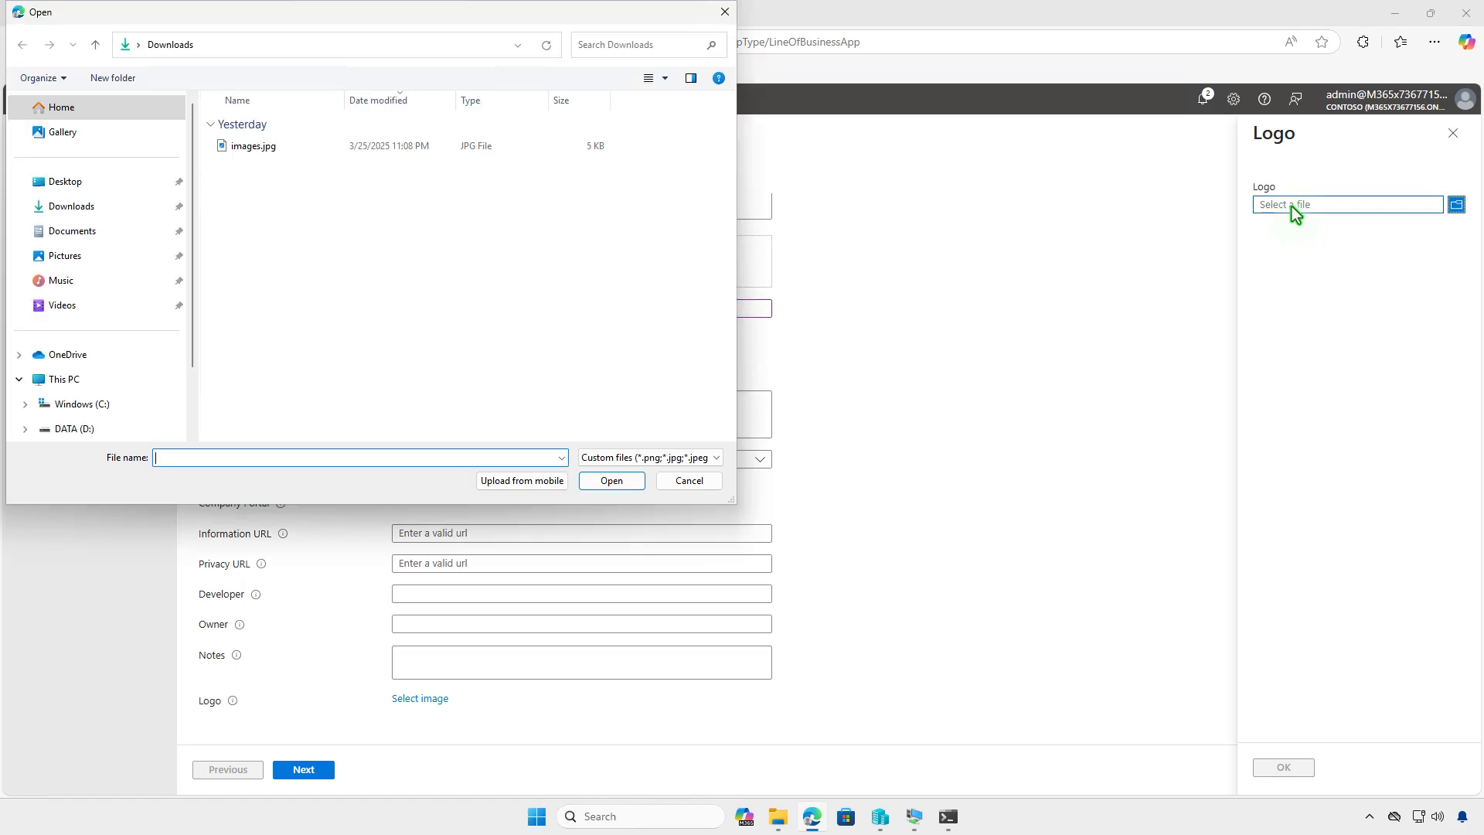
left_click(431, 145)
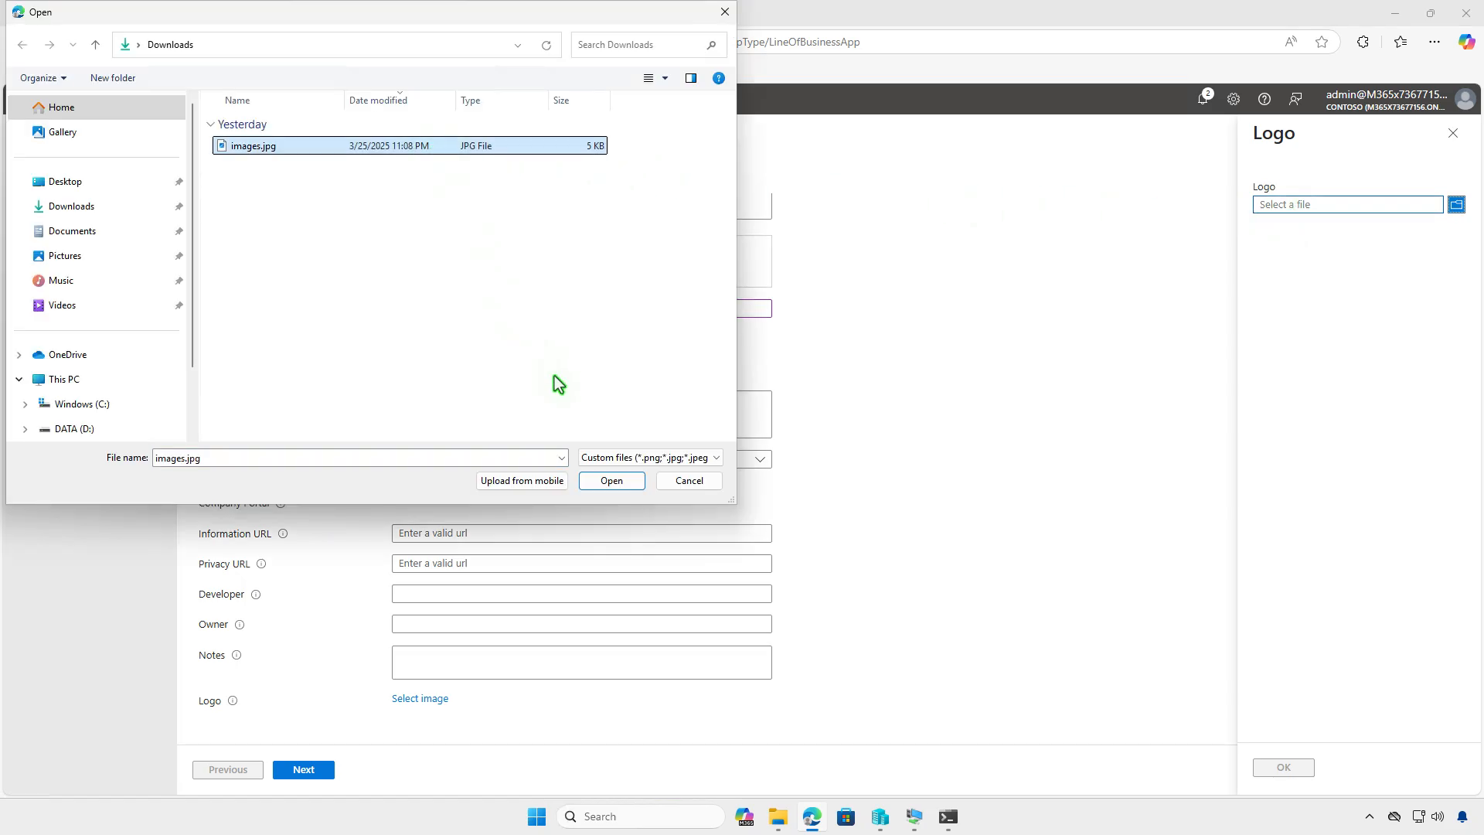
left_click(607, 482)
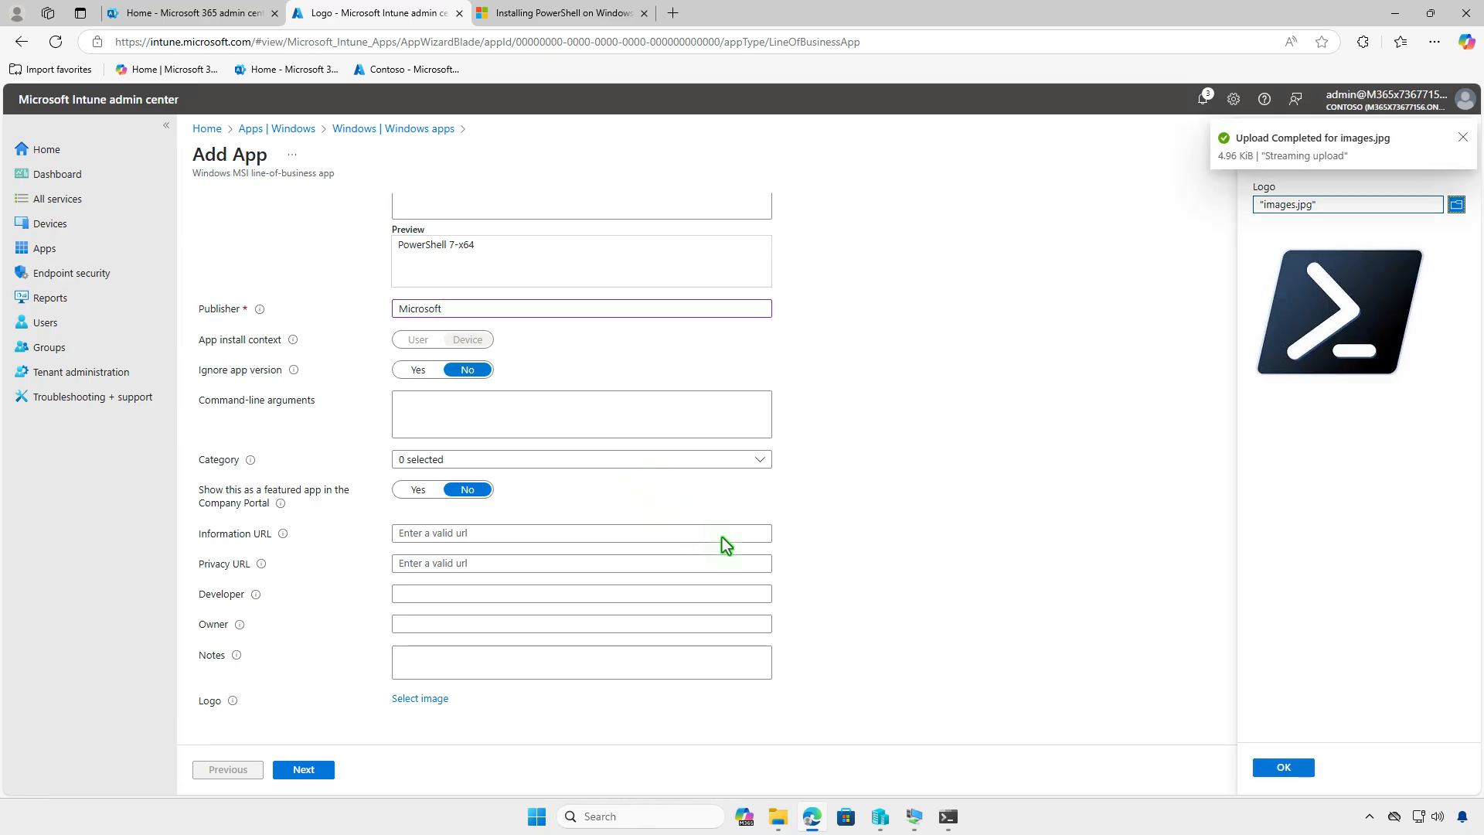
left_click(1264, 769)
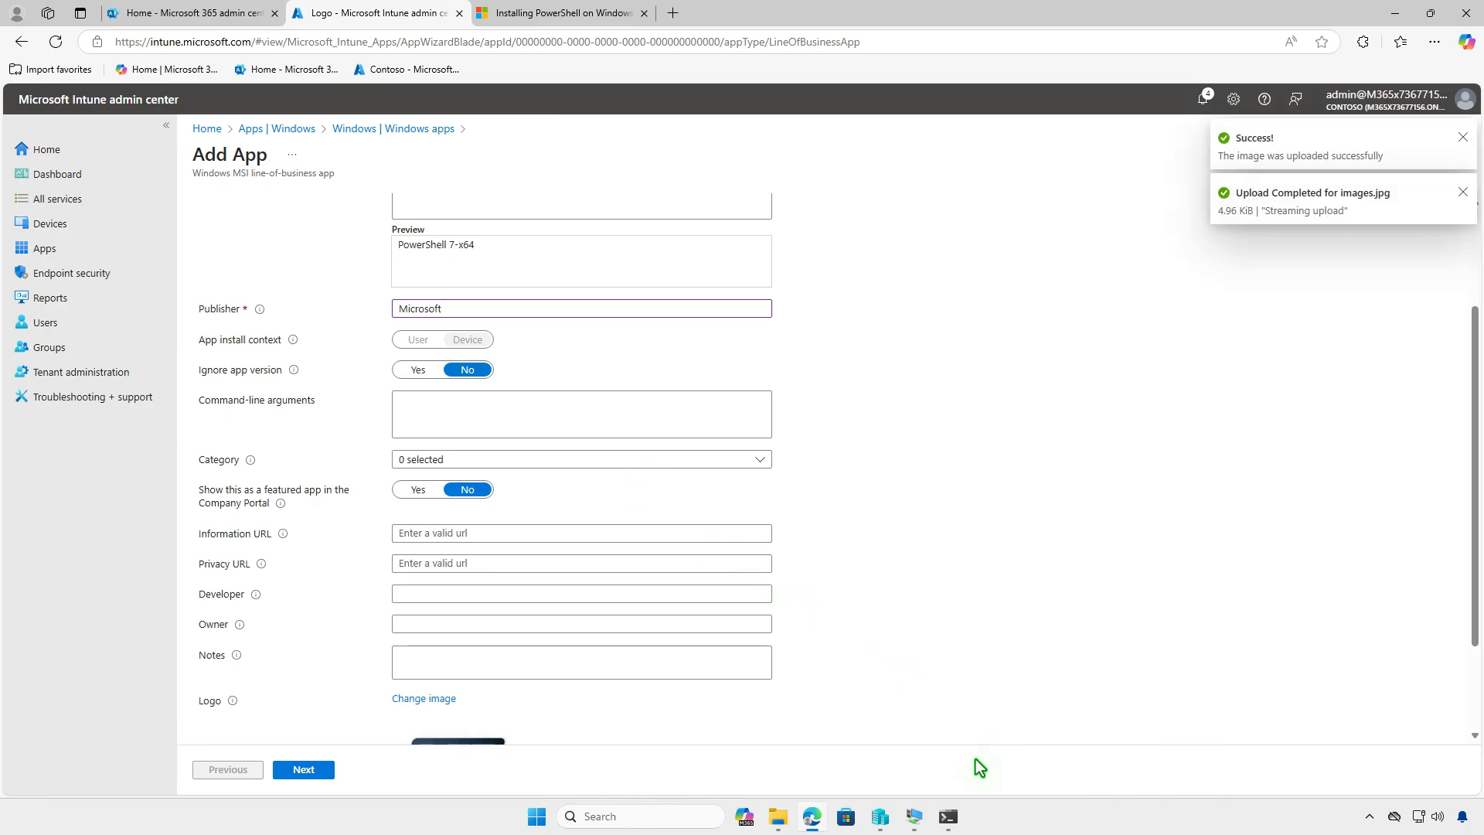
scroll(621, 694, "down", 3)
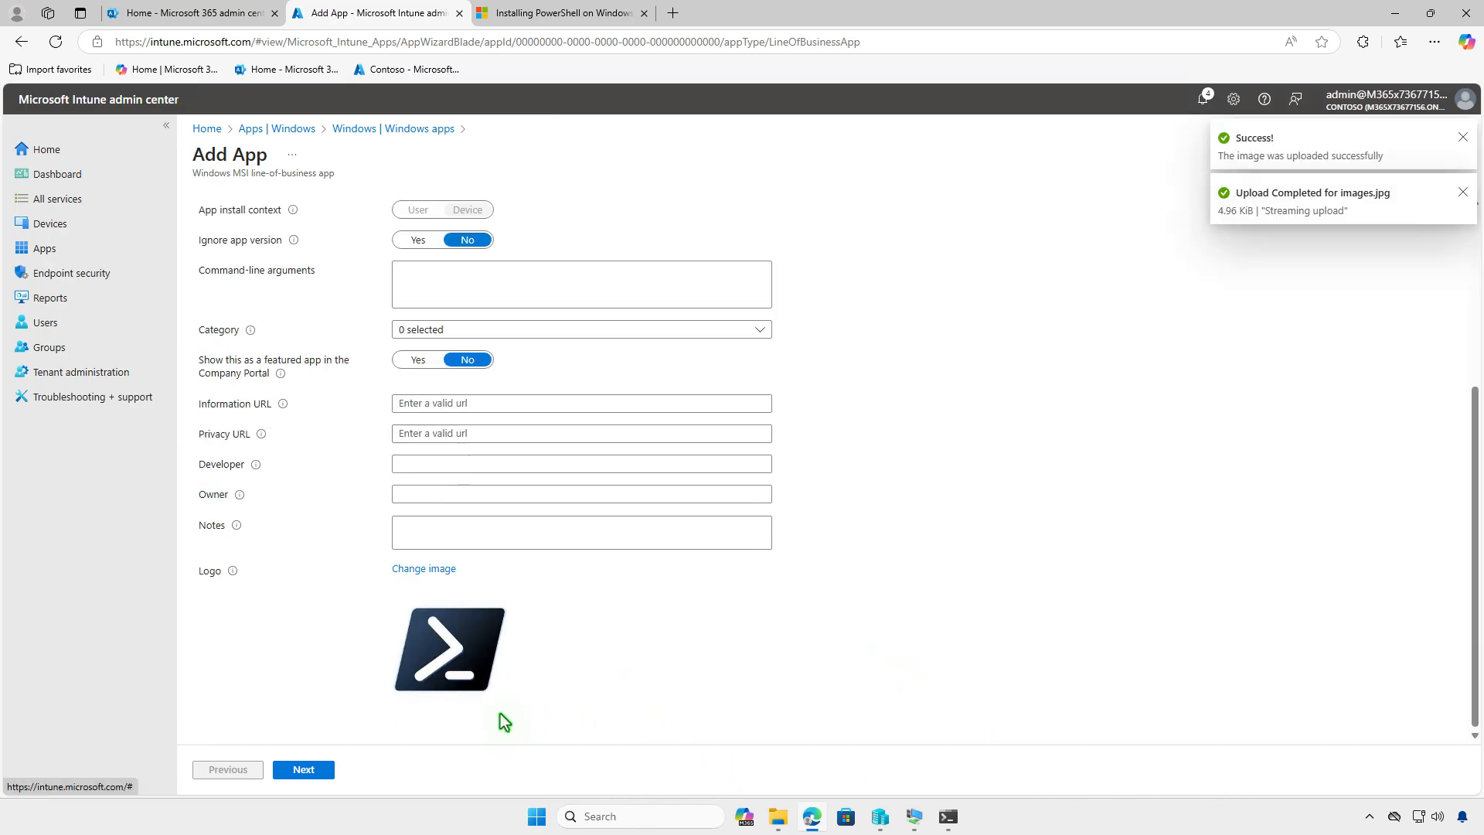
- Make the app available for enrolled devices to all users, and create it after the review
left_click(318, 770)
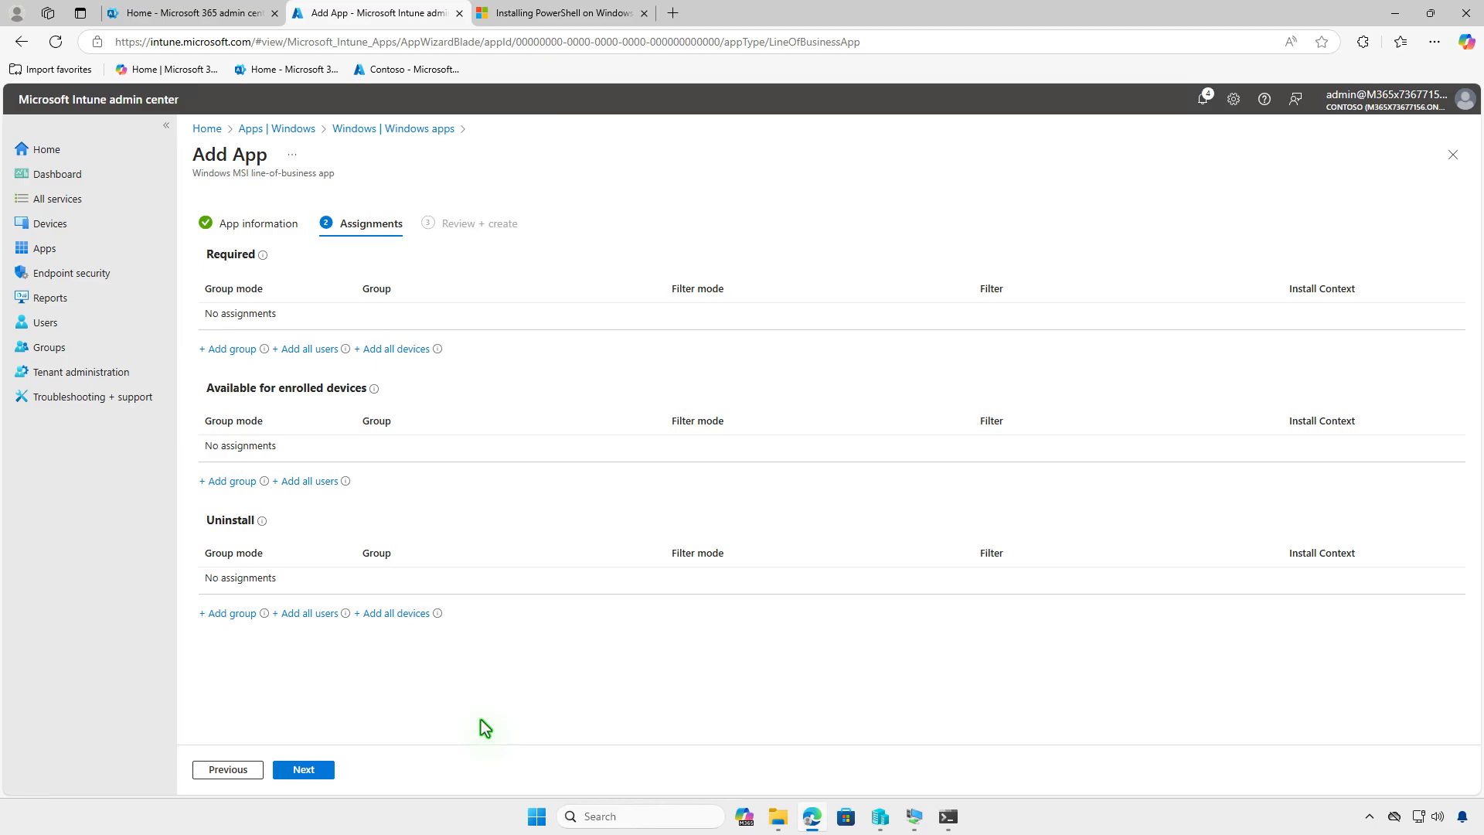
left_click(321, 482)
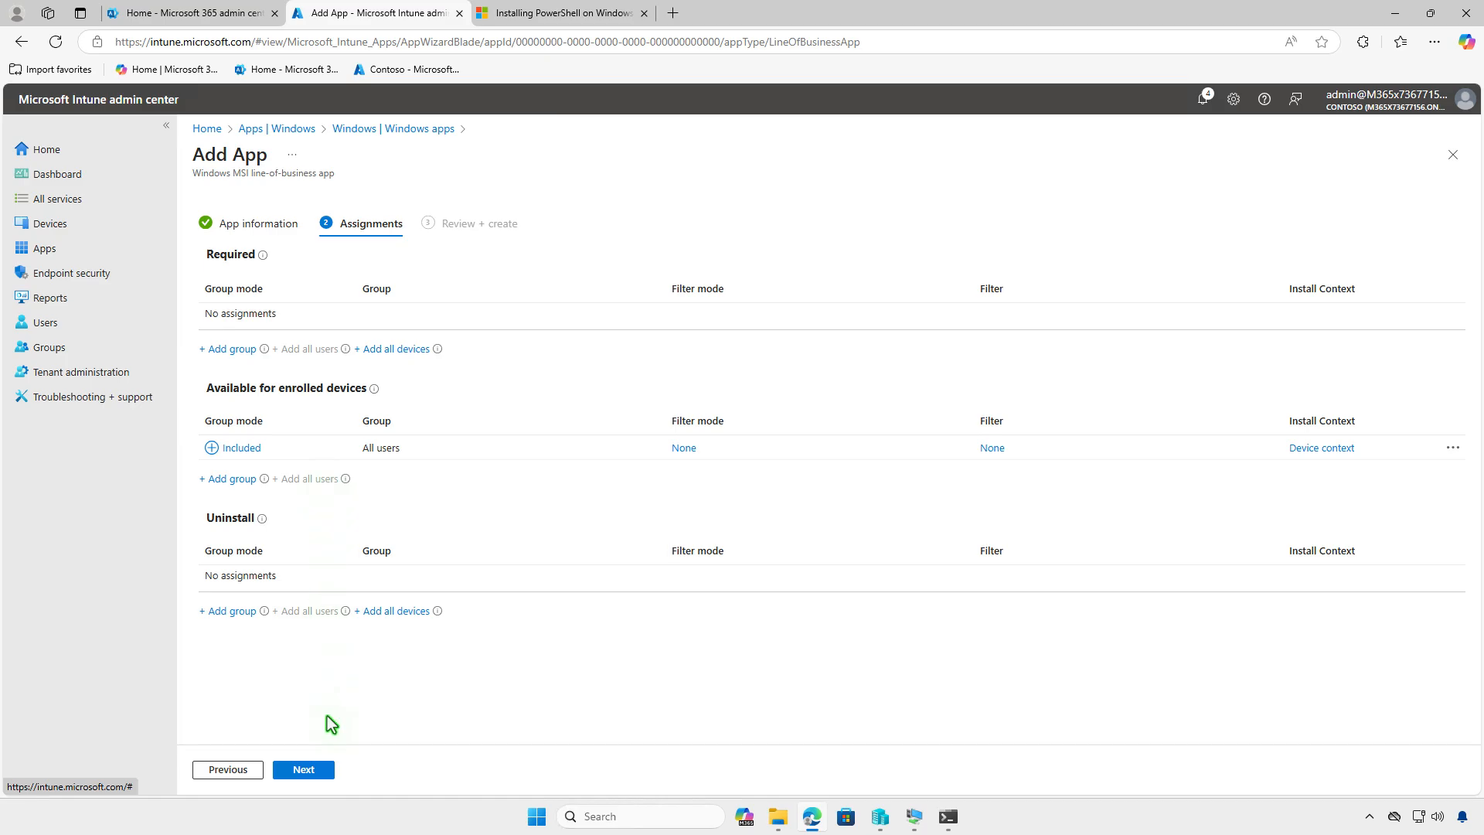
left_click(313, 772)
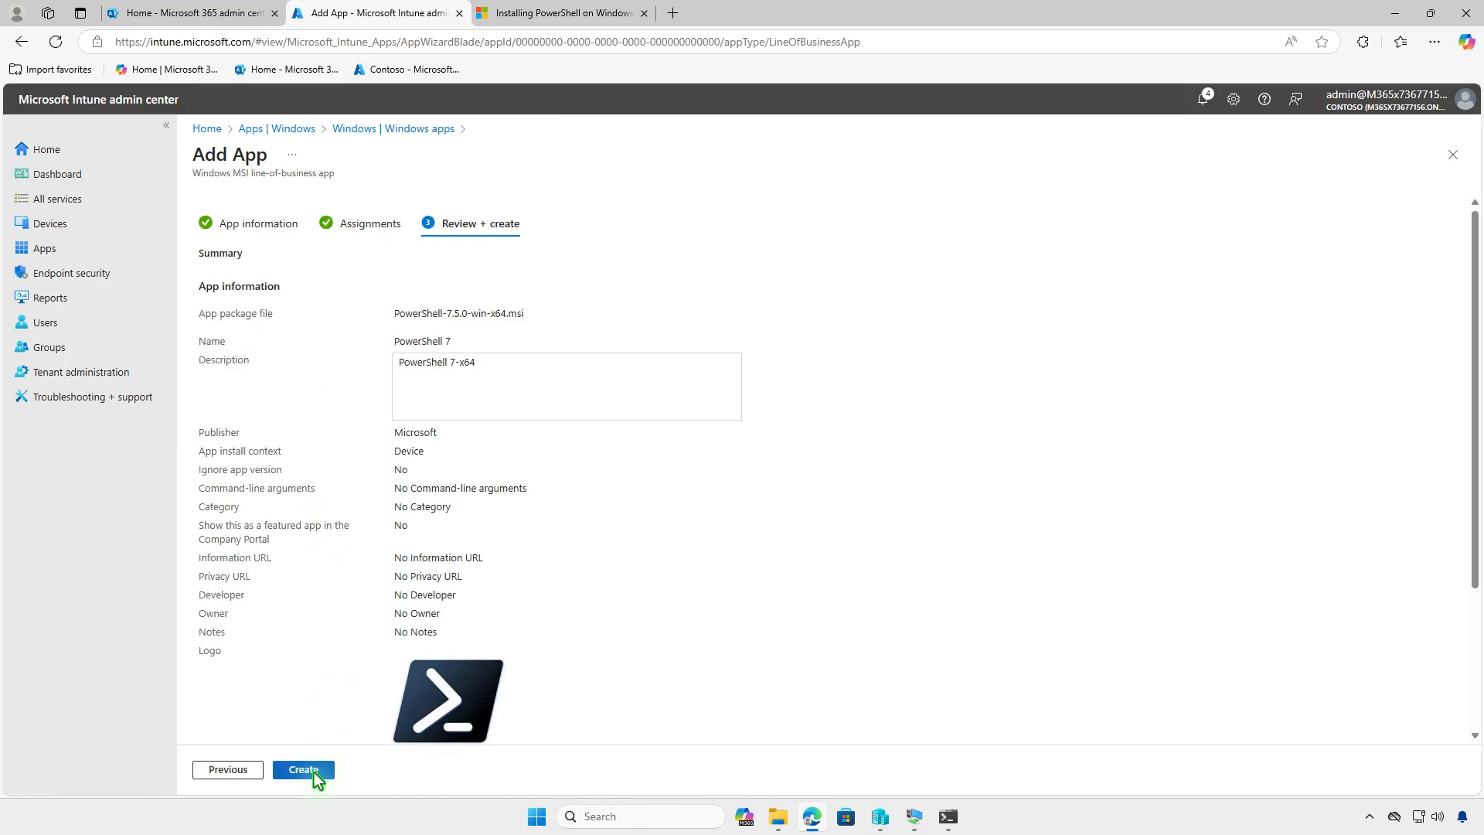
left_click(313, 772)
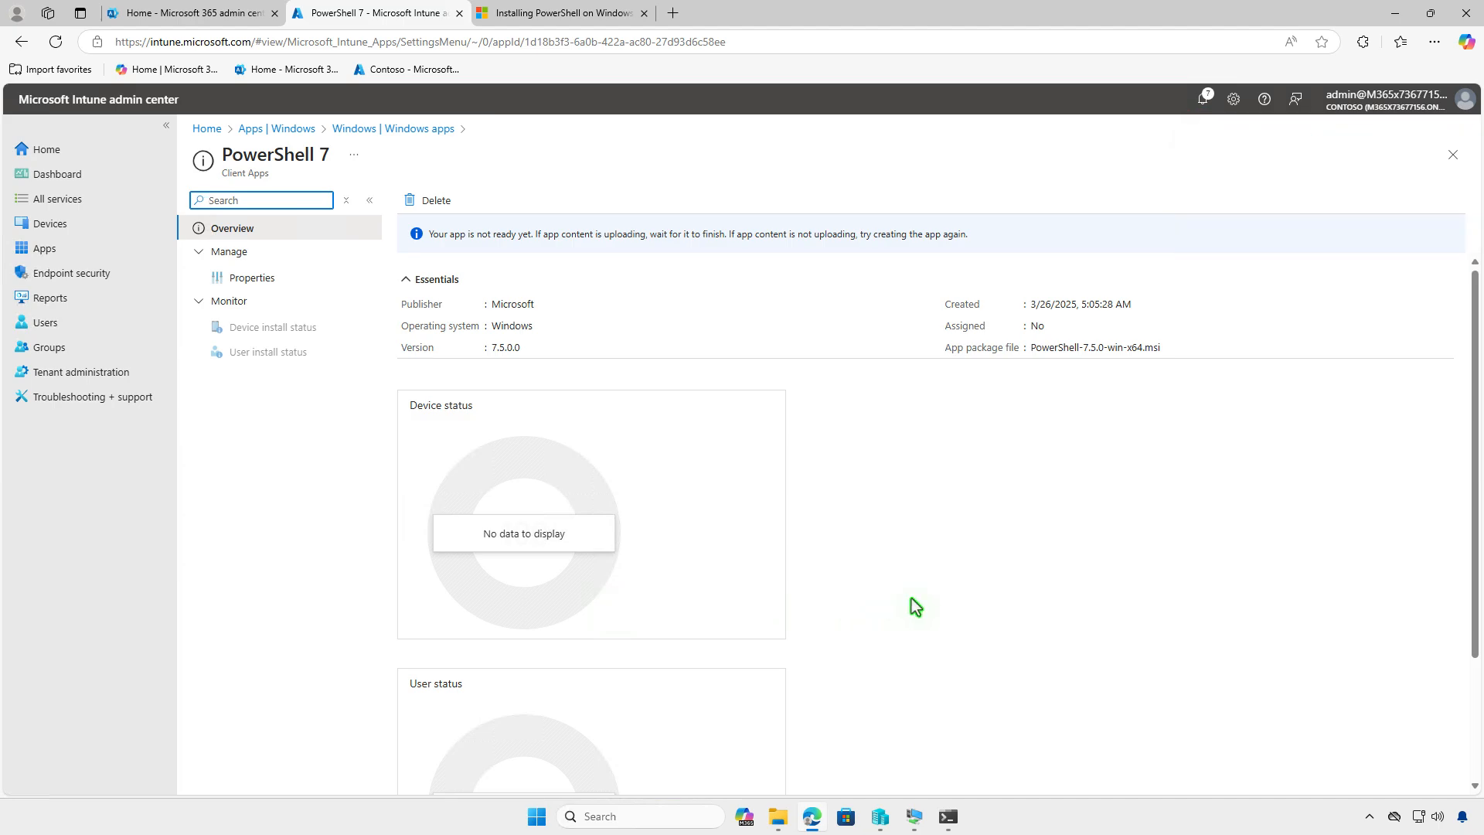
- Switch to the WIN10-CTL virtual machine and install PowerShell 7 from the Company Portal's app list
left_click(1400, 17)
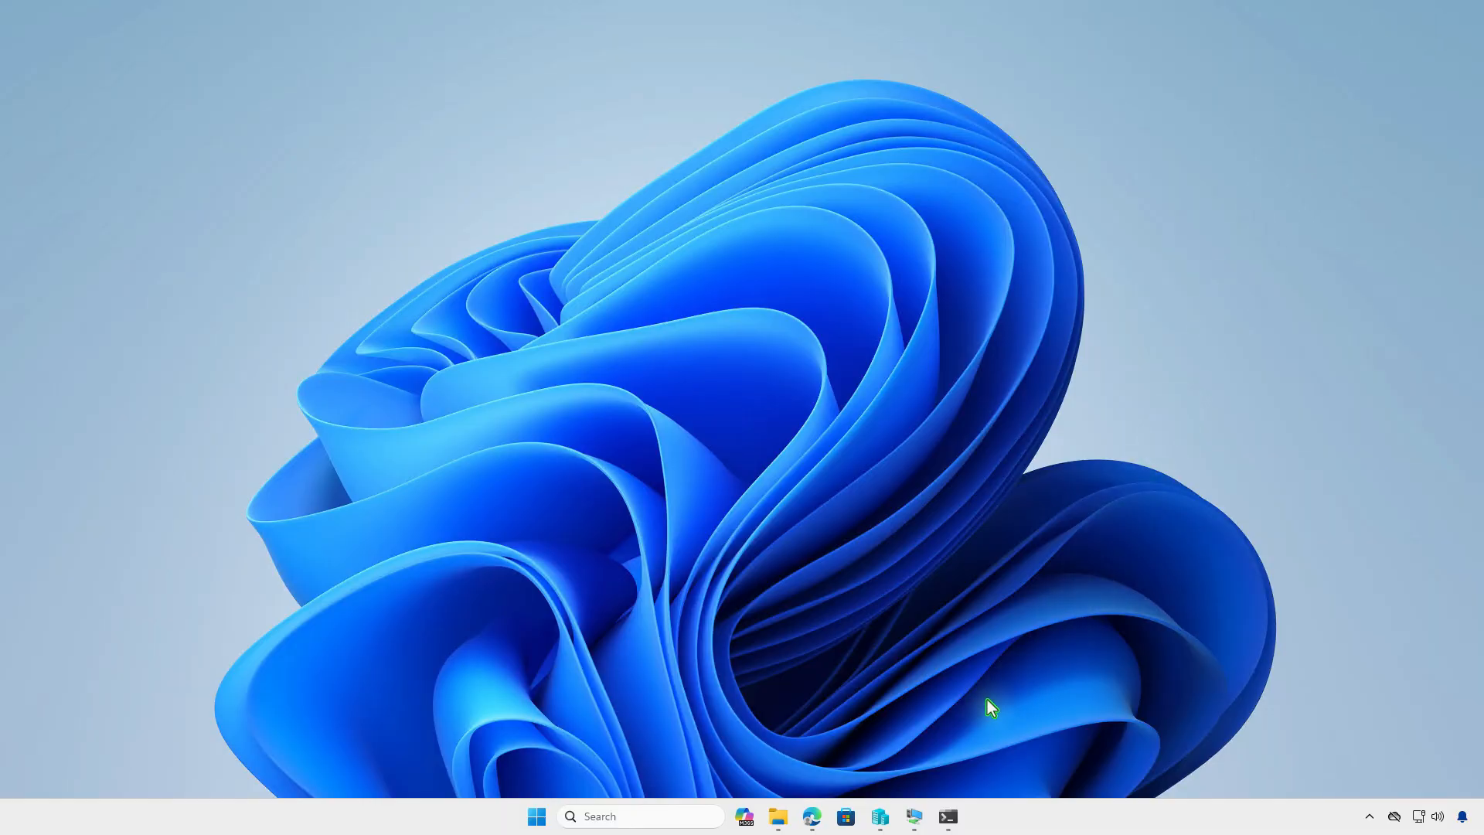
left_click(916, 815)
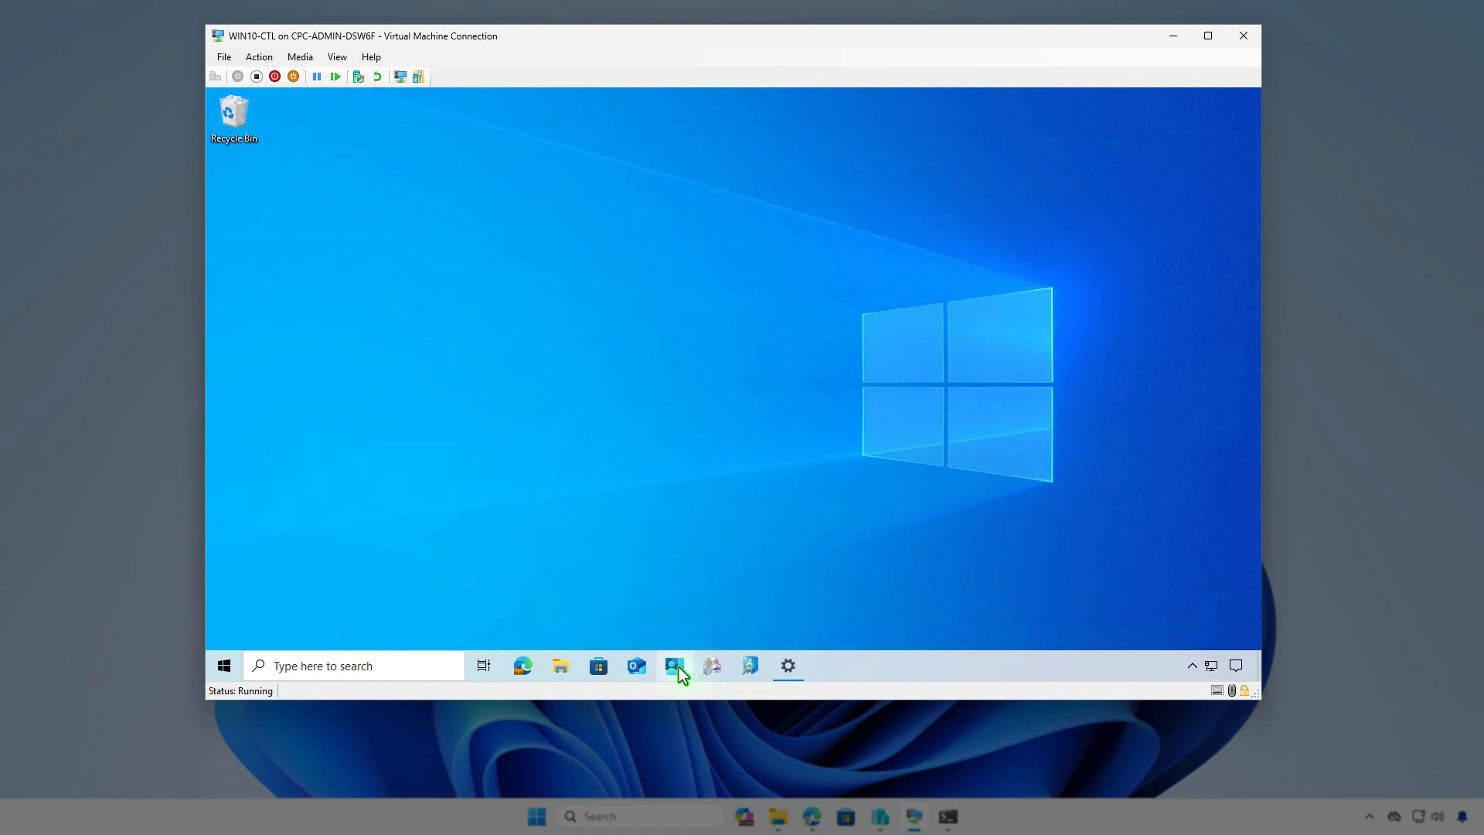
left_click(675, 666)
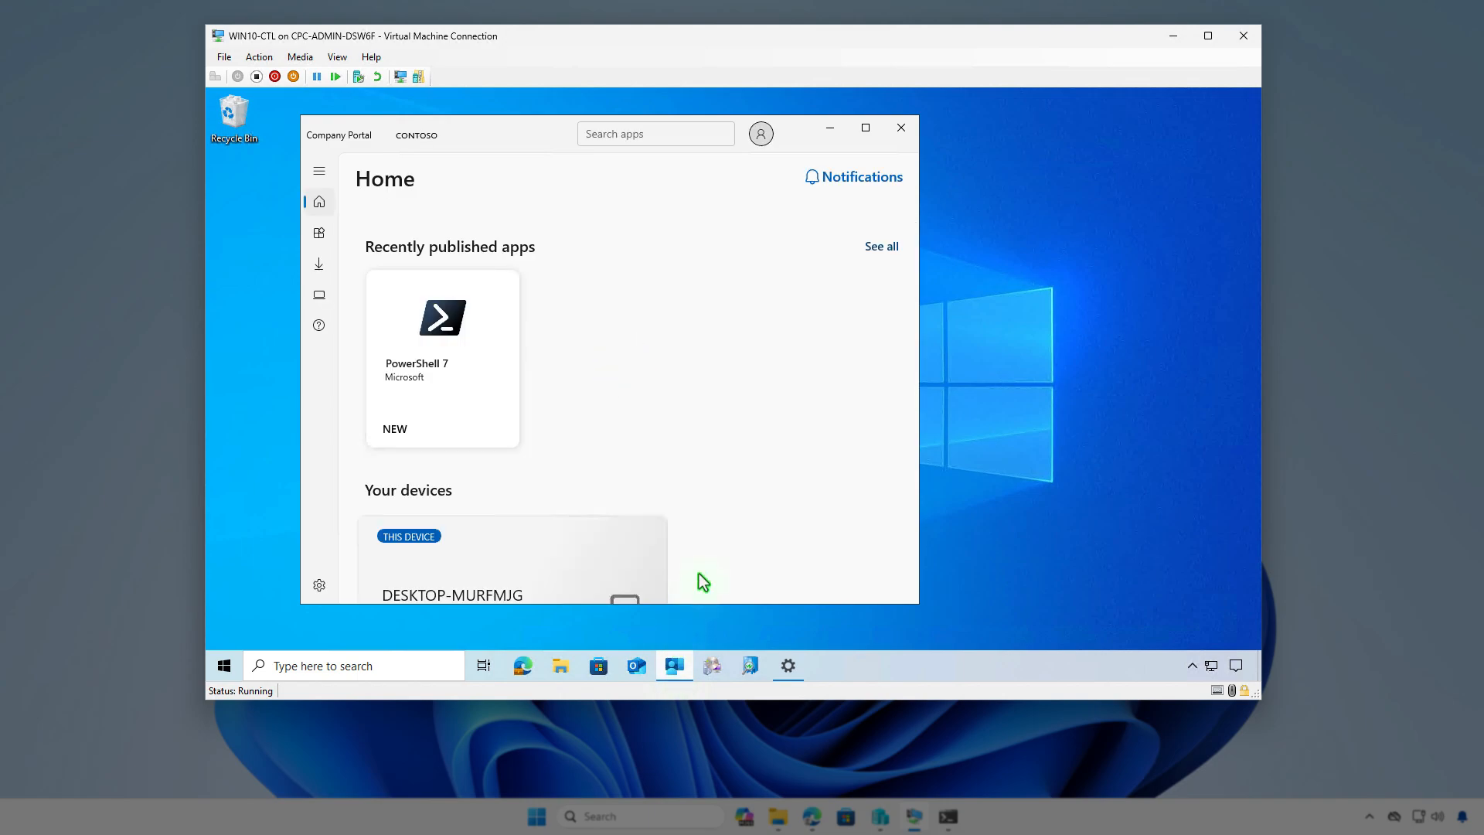
left_click(873, 249)
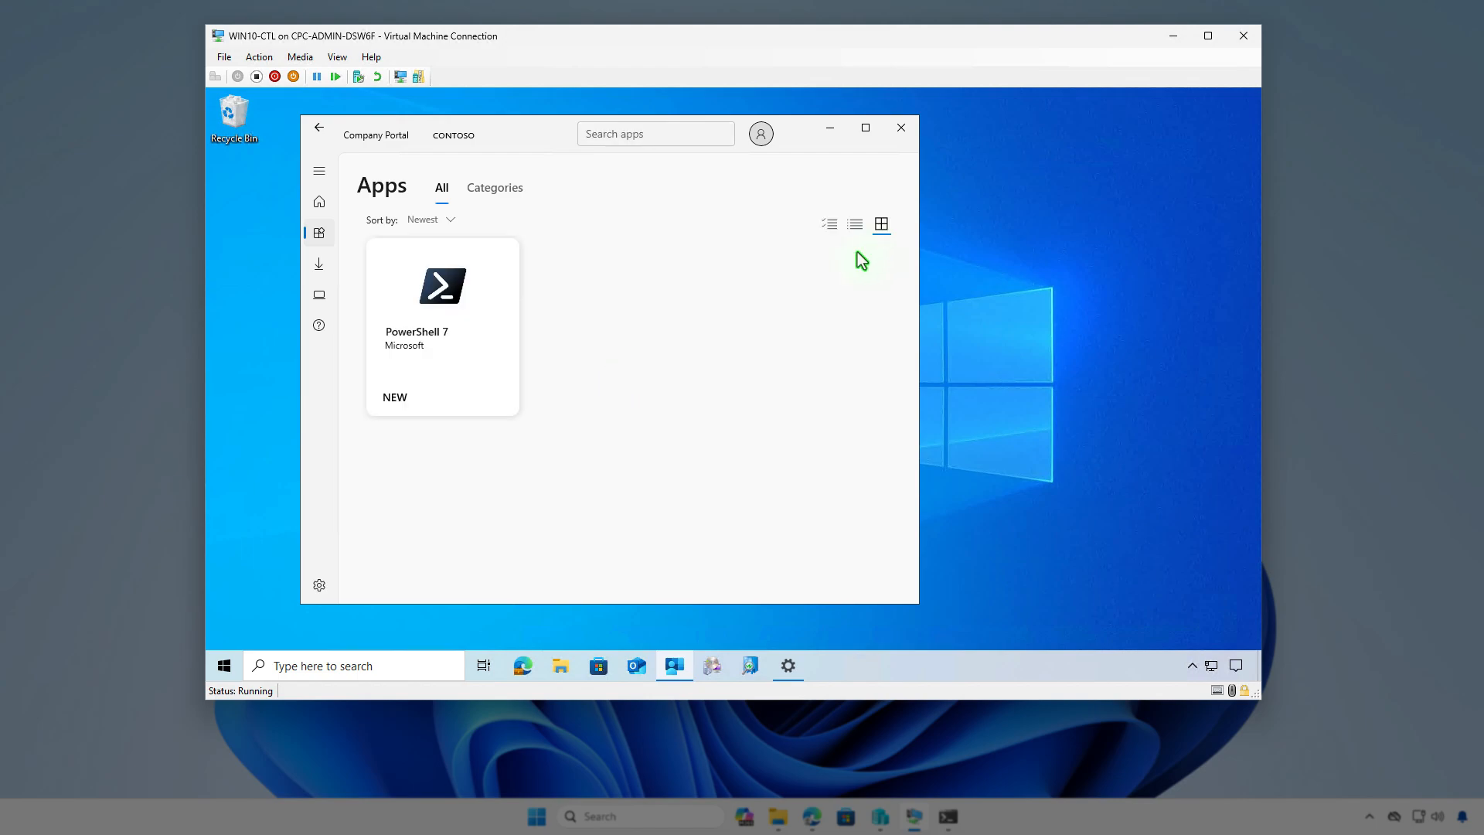
left_click(490, 300)
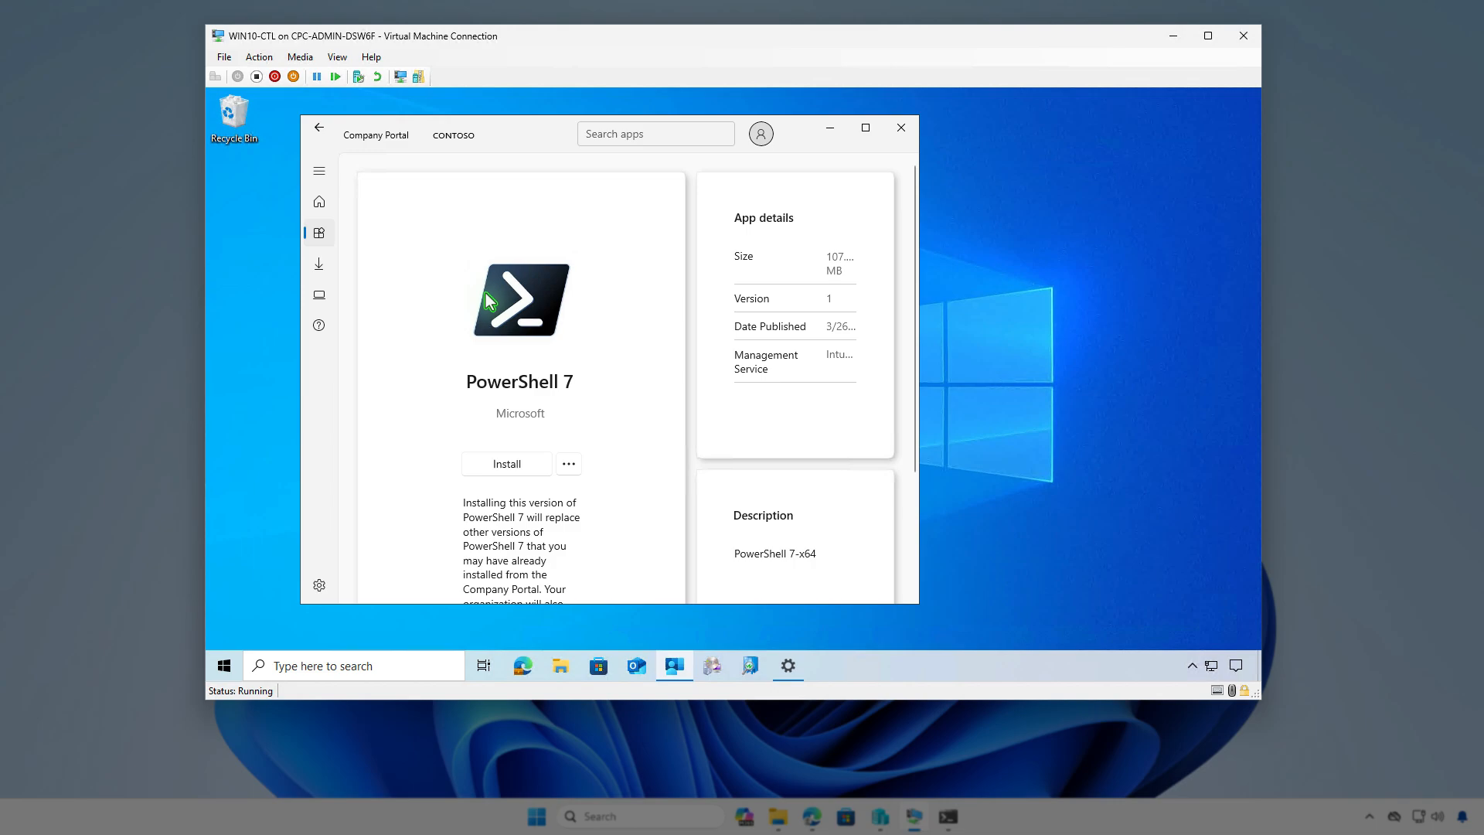
left_click(510, 467)
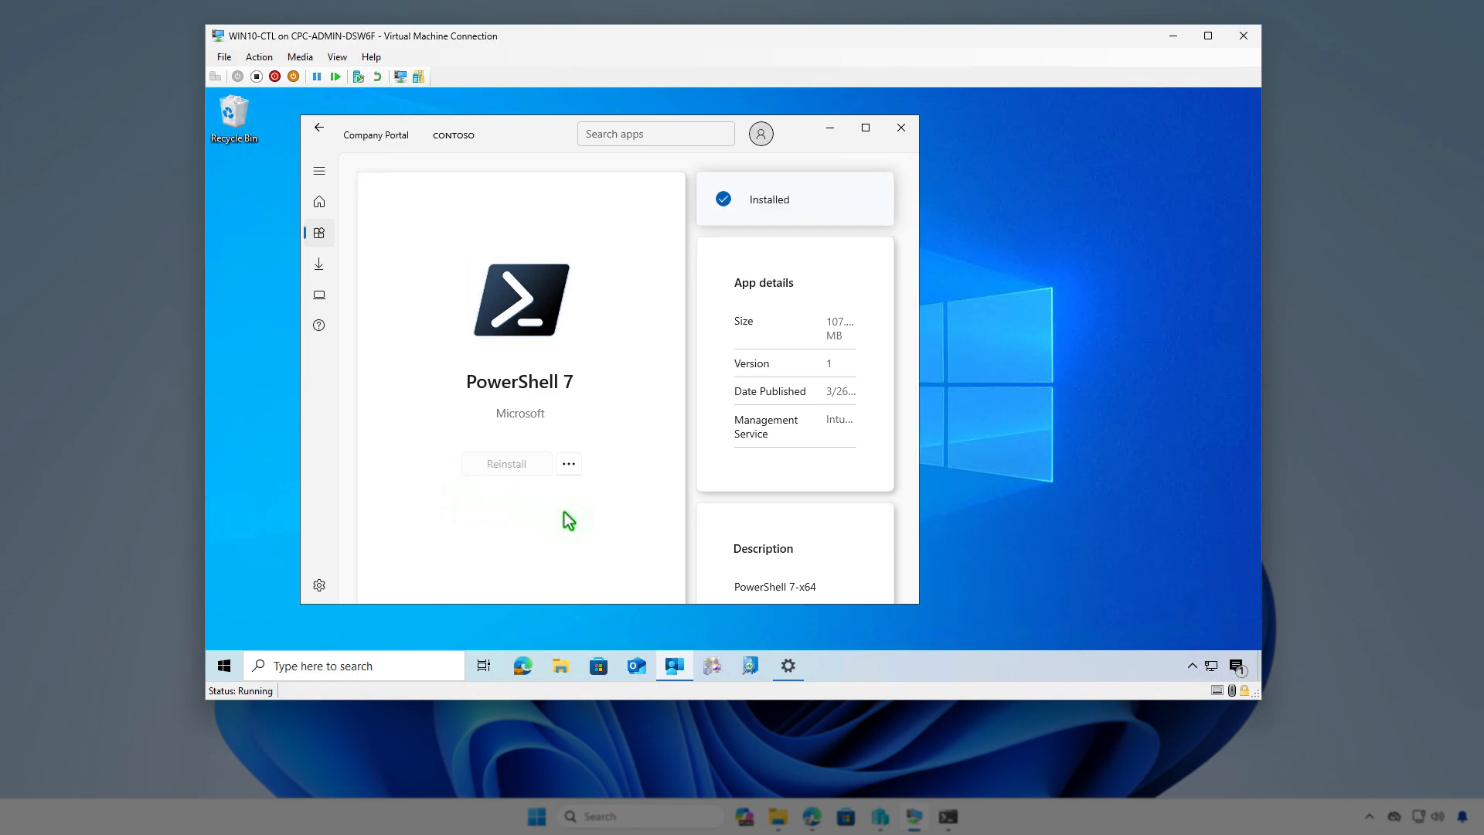
left_click(1235, 666)
left_click(1236, 666)
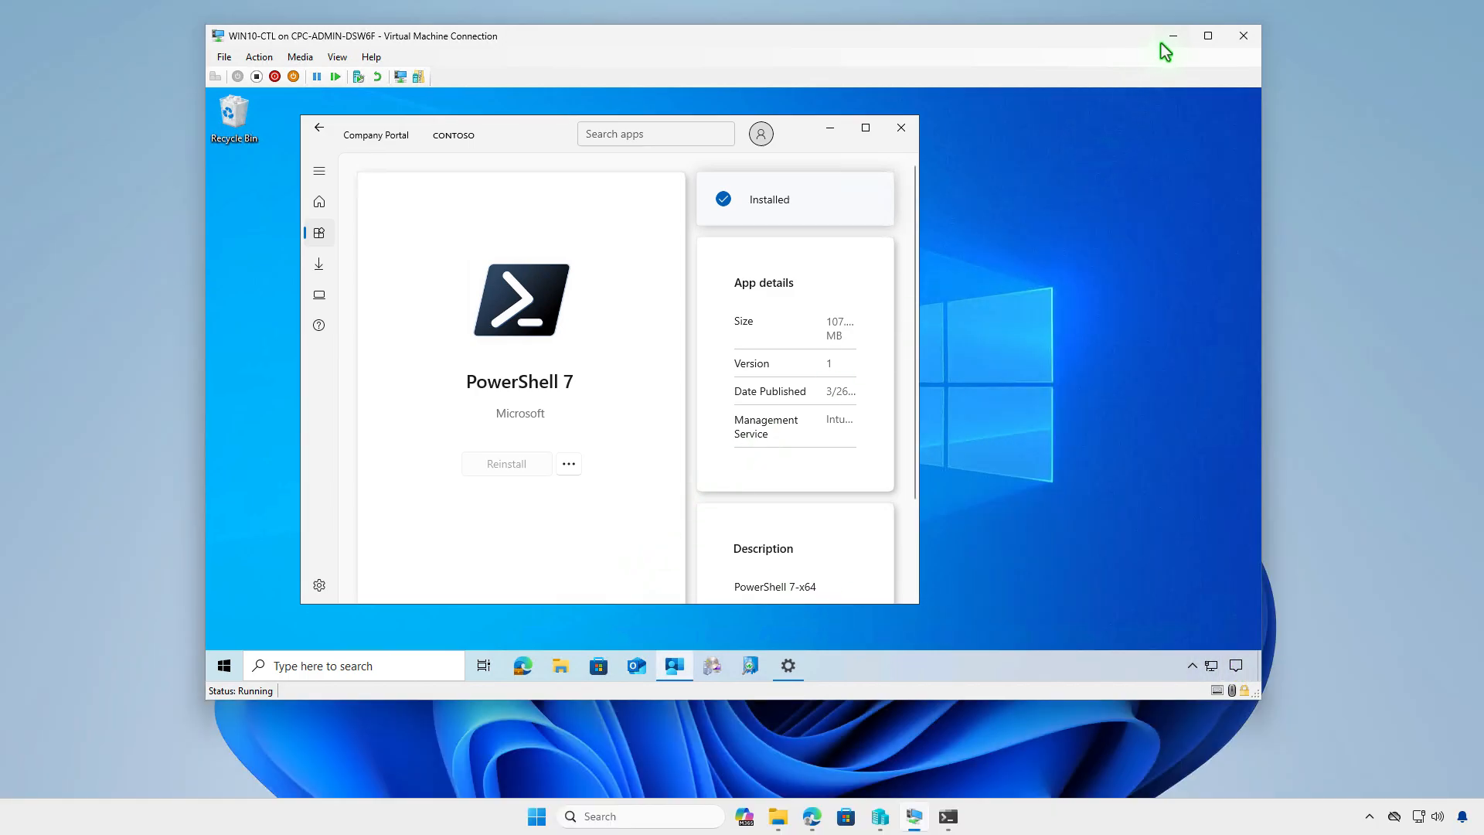
- Return to Intune in Edge and remove All users from the PowerShell 7 app's Available for enrolled devices assignments
left_click(1168, 38)
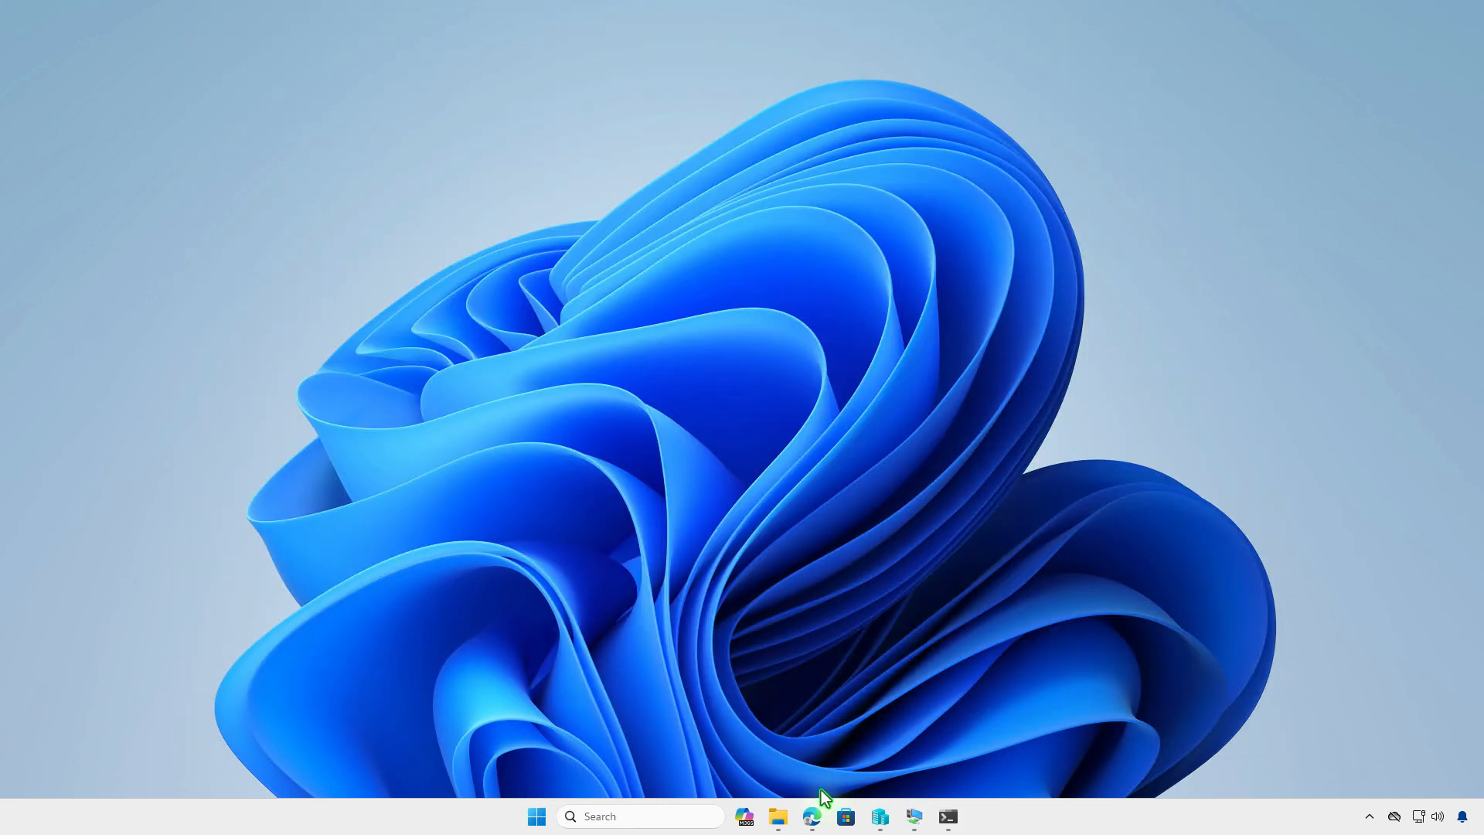
left_click(811, 816)
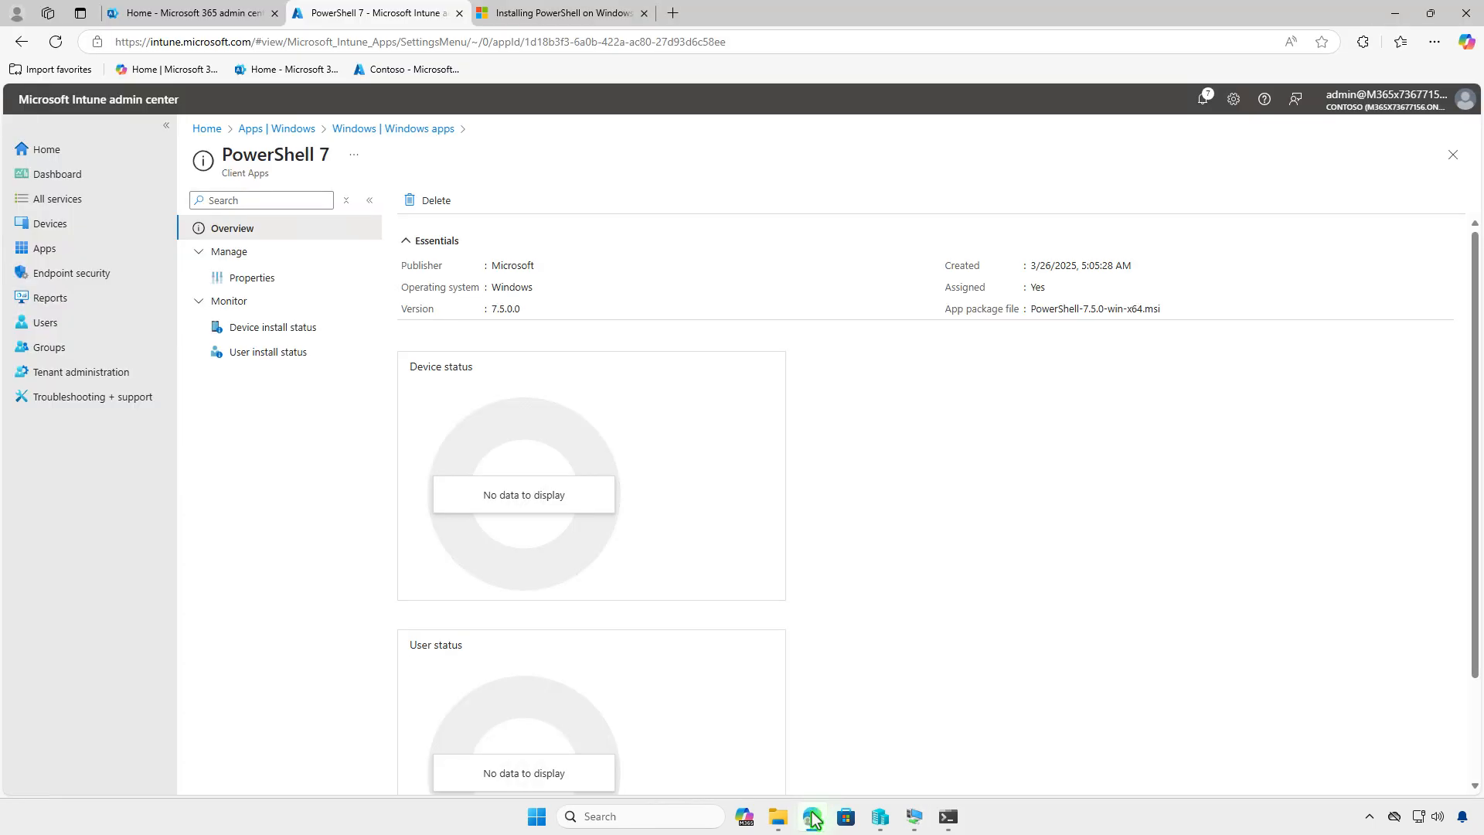
left_click(301, 276)
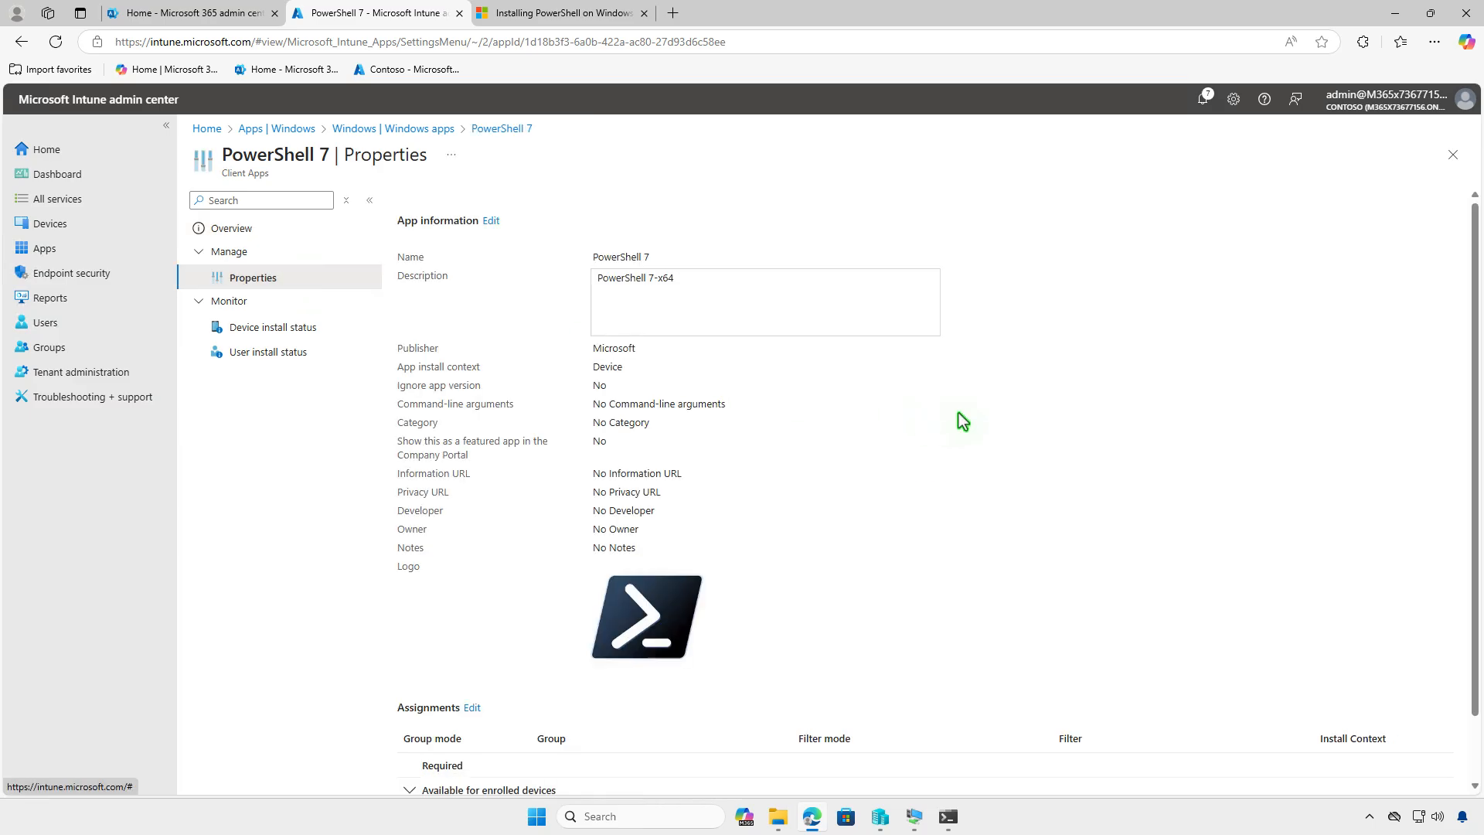
scroll(965, 415, "down", 1)
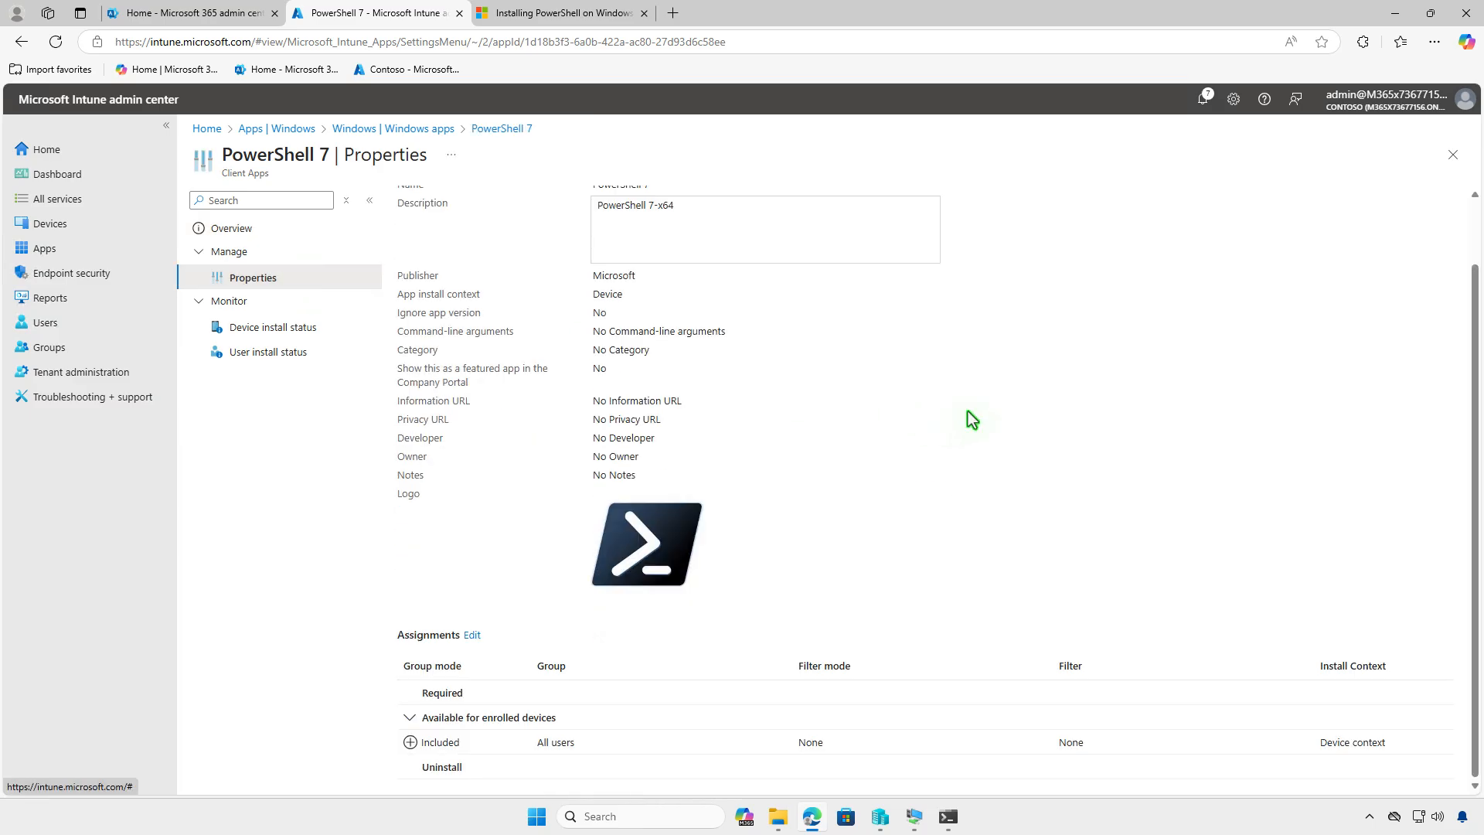
left_click(474, 634)
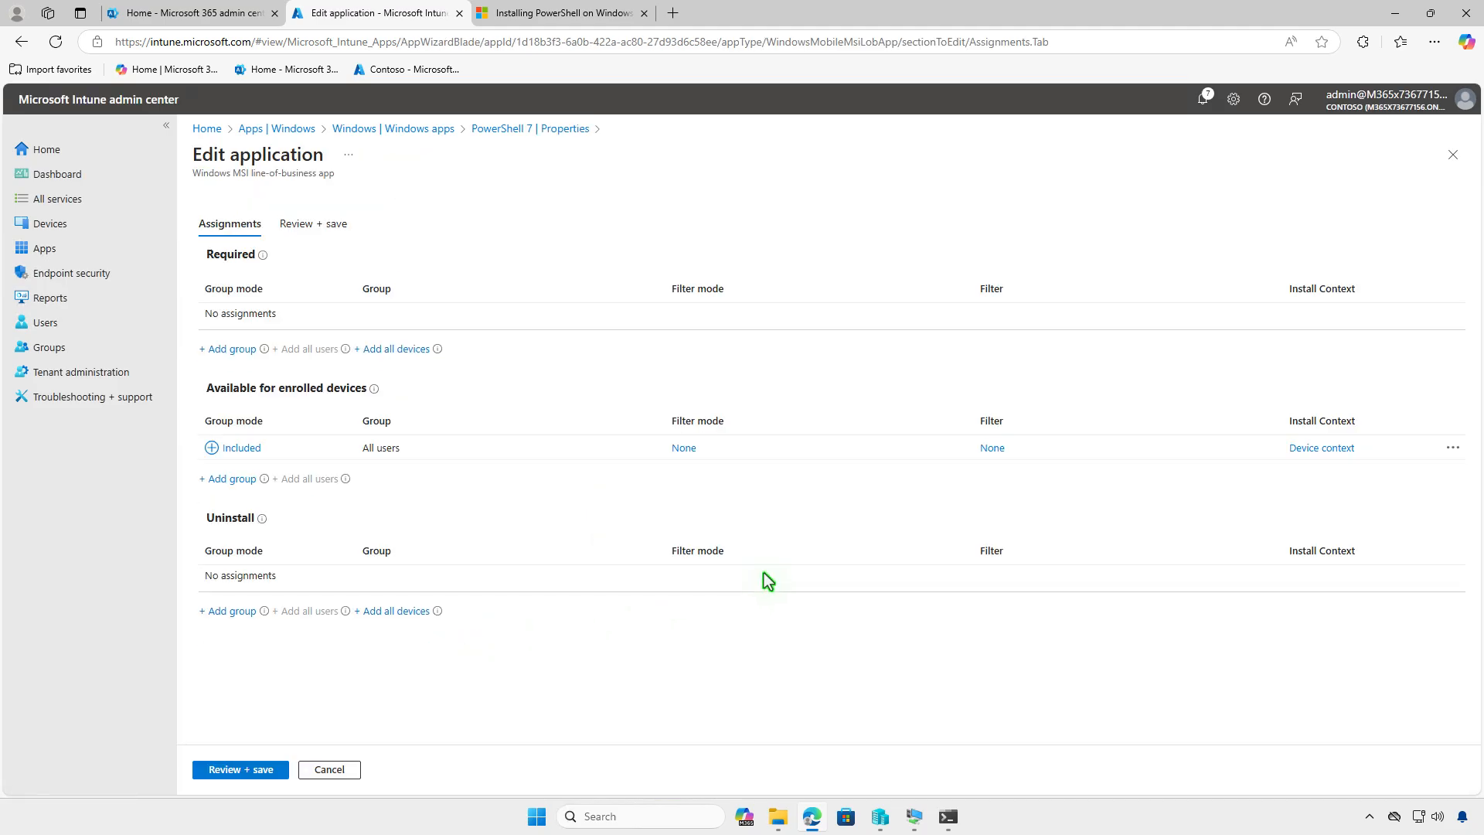
left_click(1452, 449)
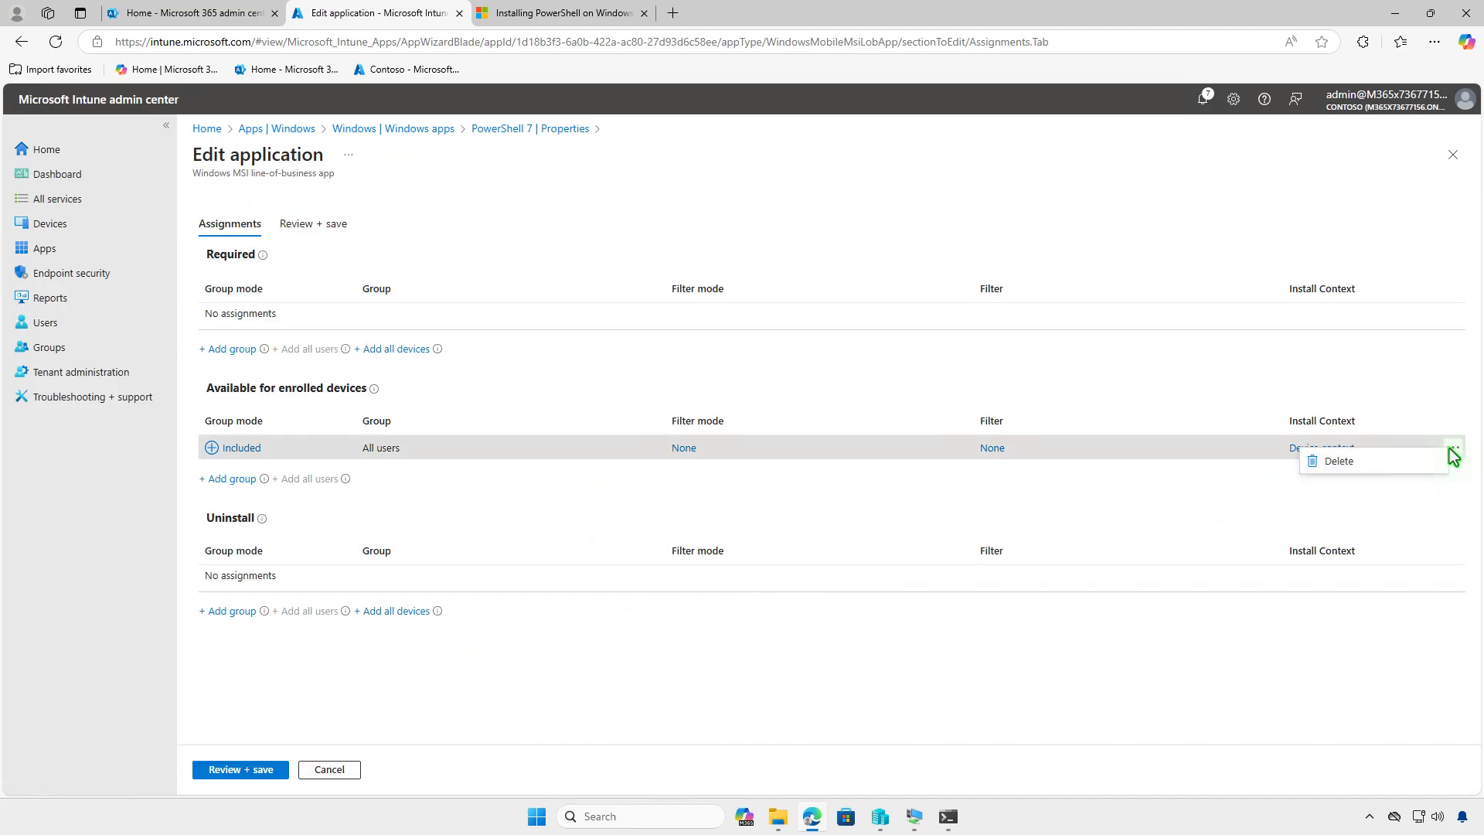
left_click(1358, 467)
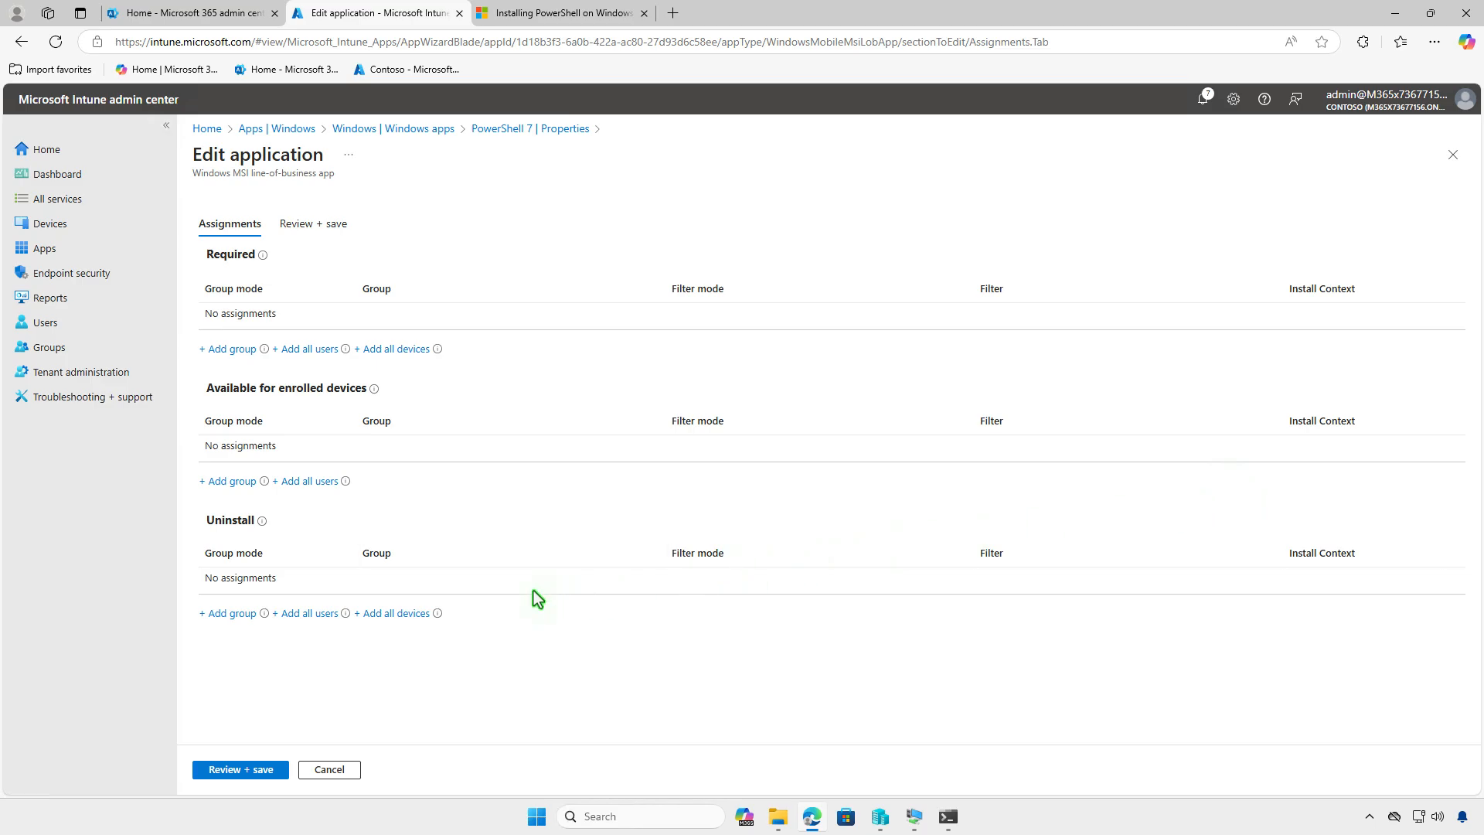
- Add the Test_Devices group to the line-of-business app's Uninstall assignments and save the reviewed changes
left_click(232, 612)
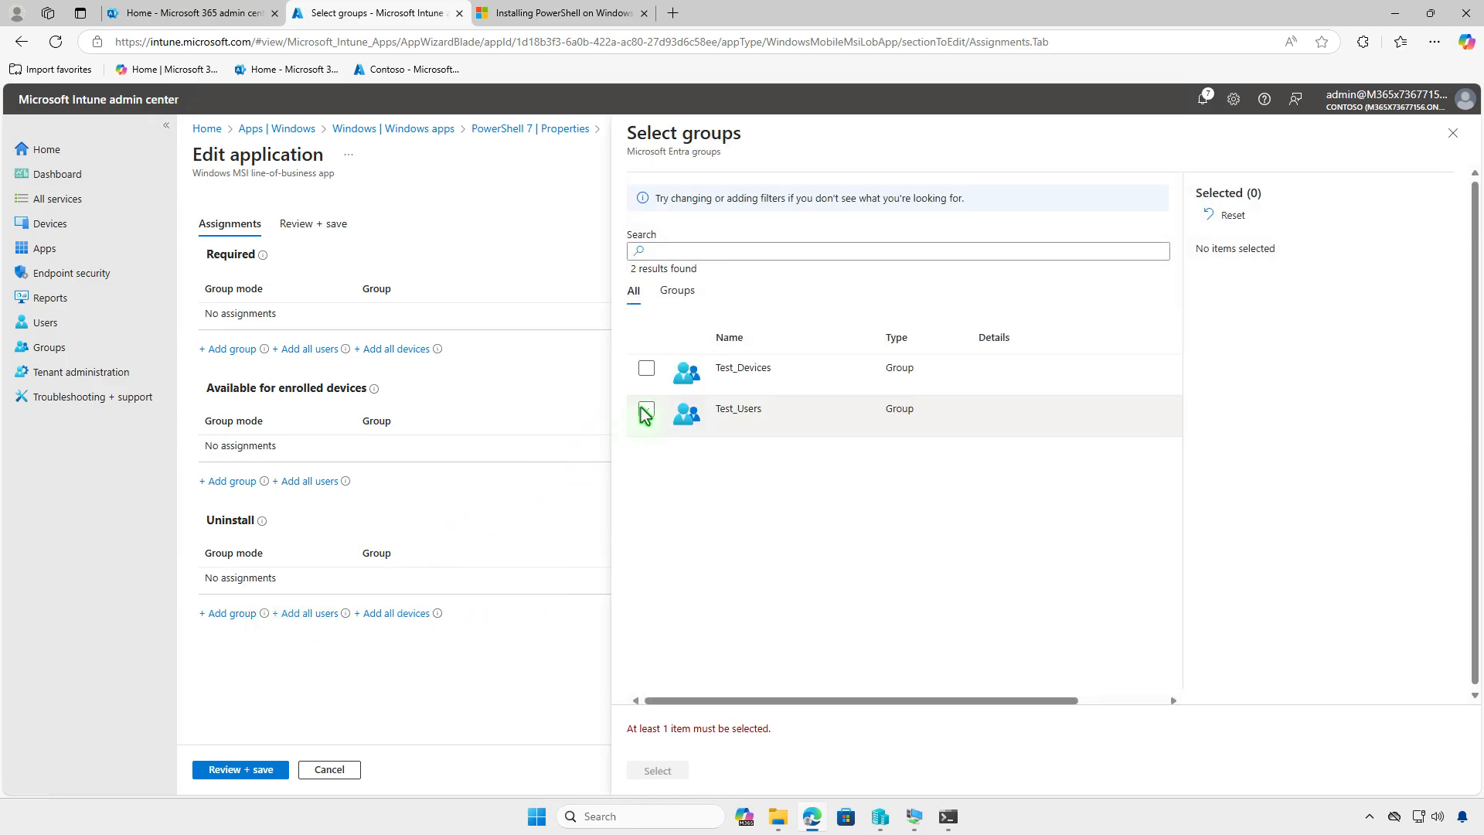
left_click(647, 371)
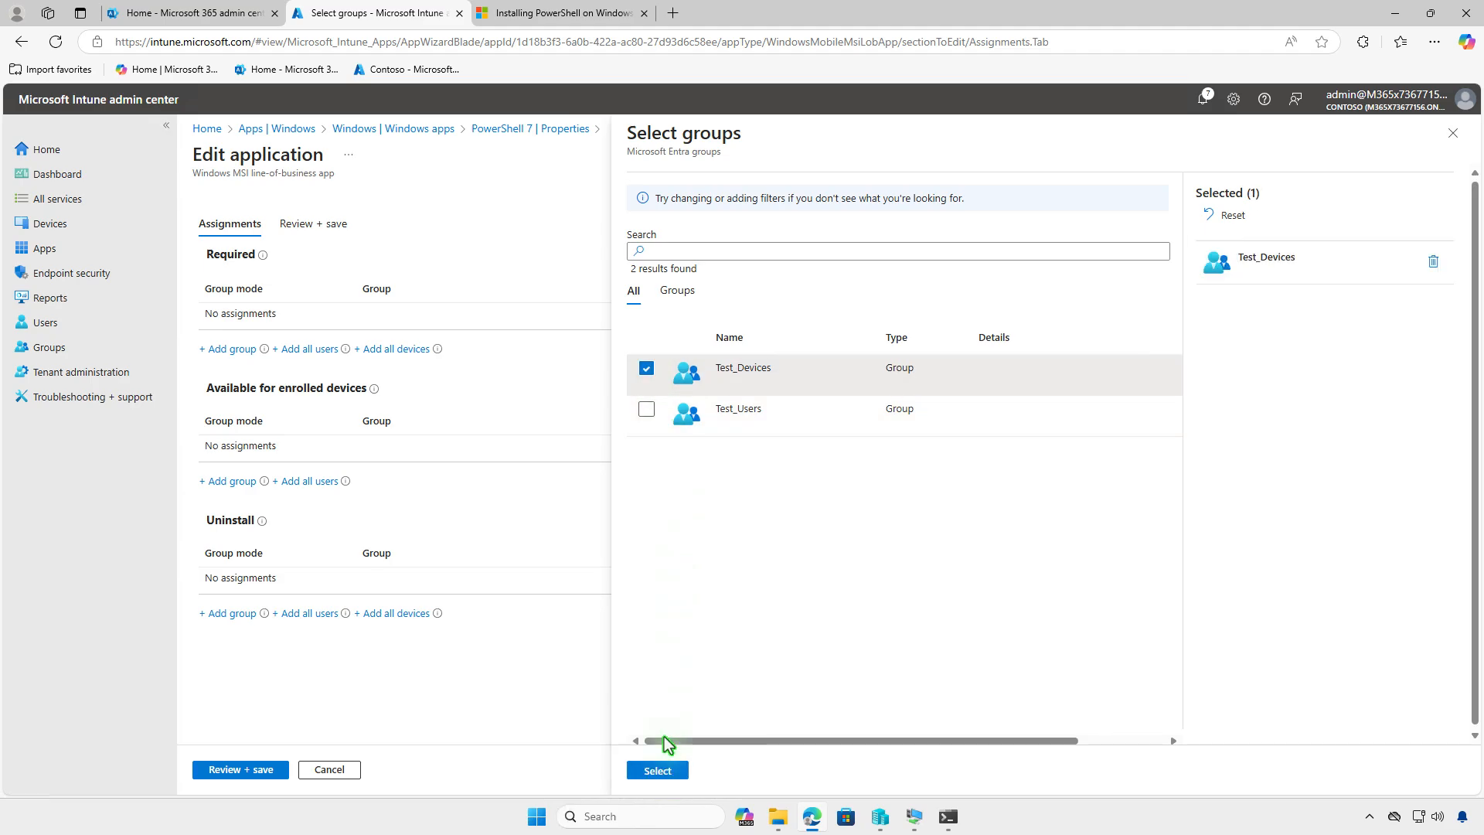
left_click(648, 769)
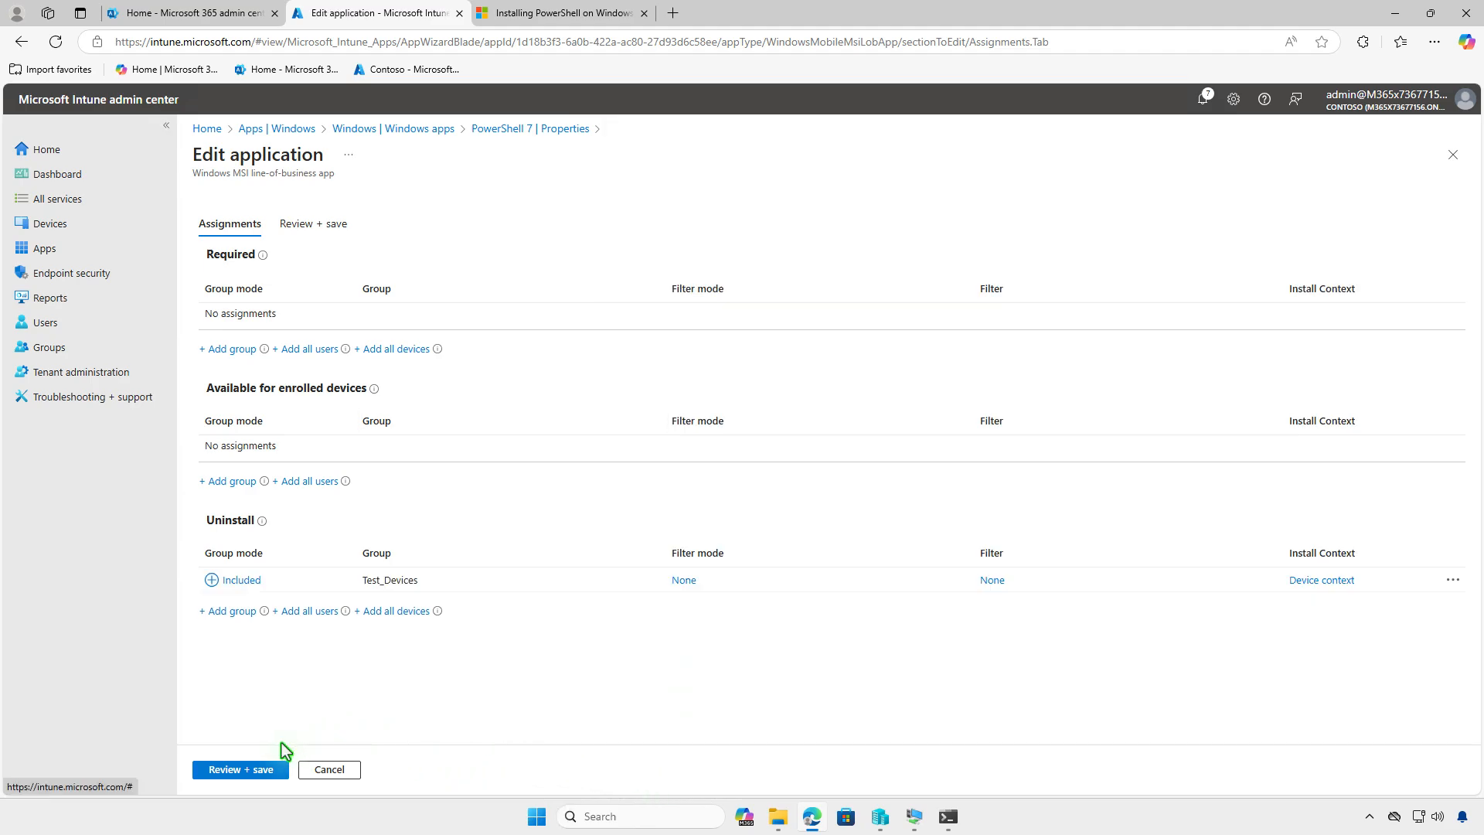
left_click(239, 769)
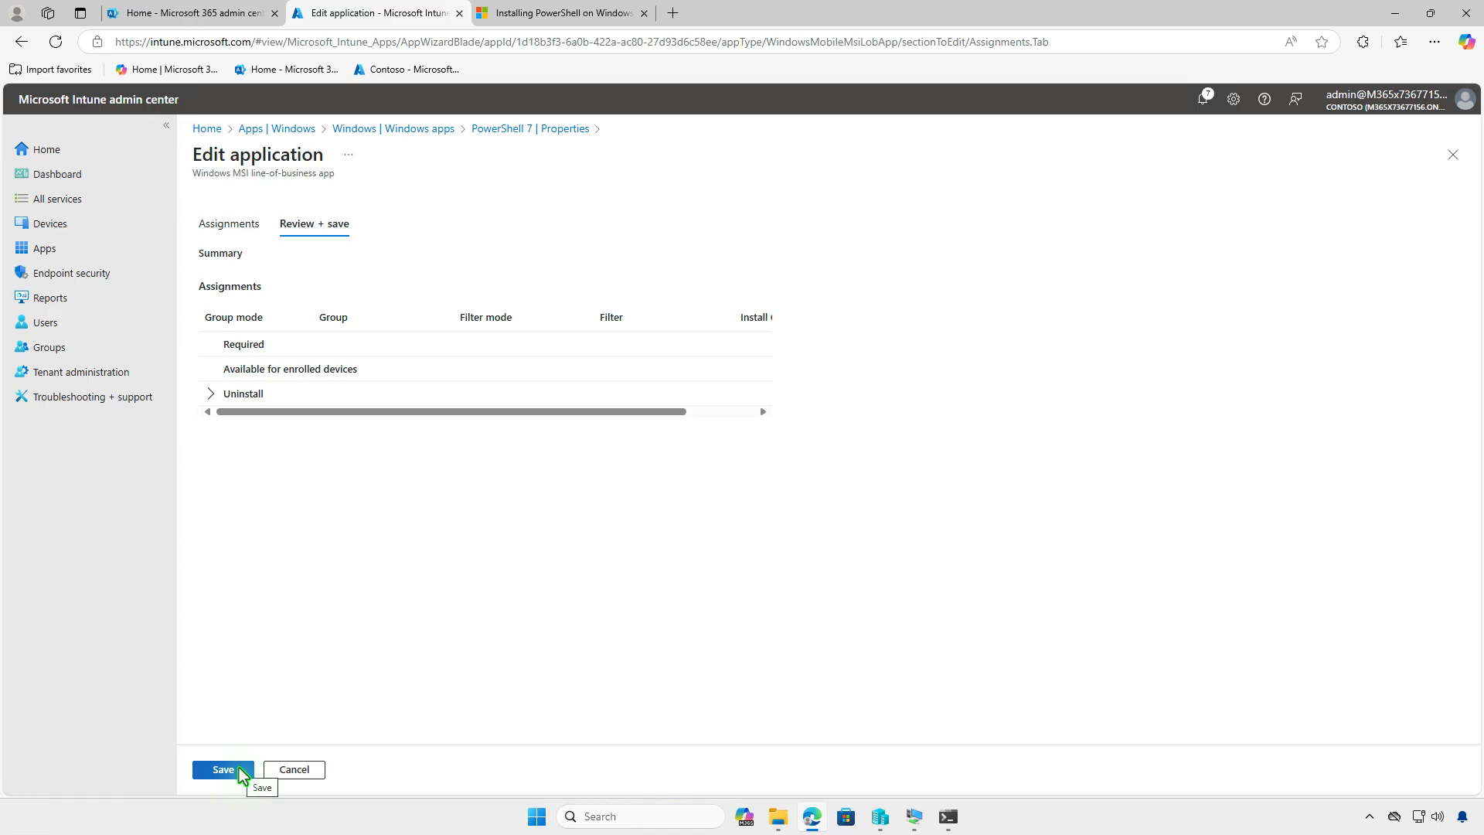
left_click(242, 770)
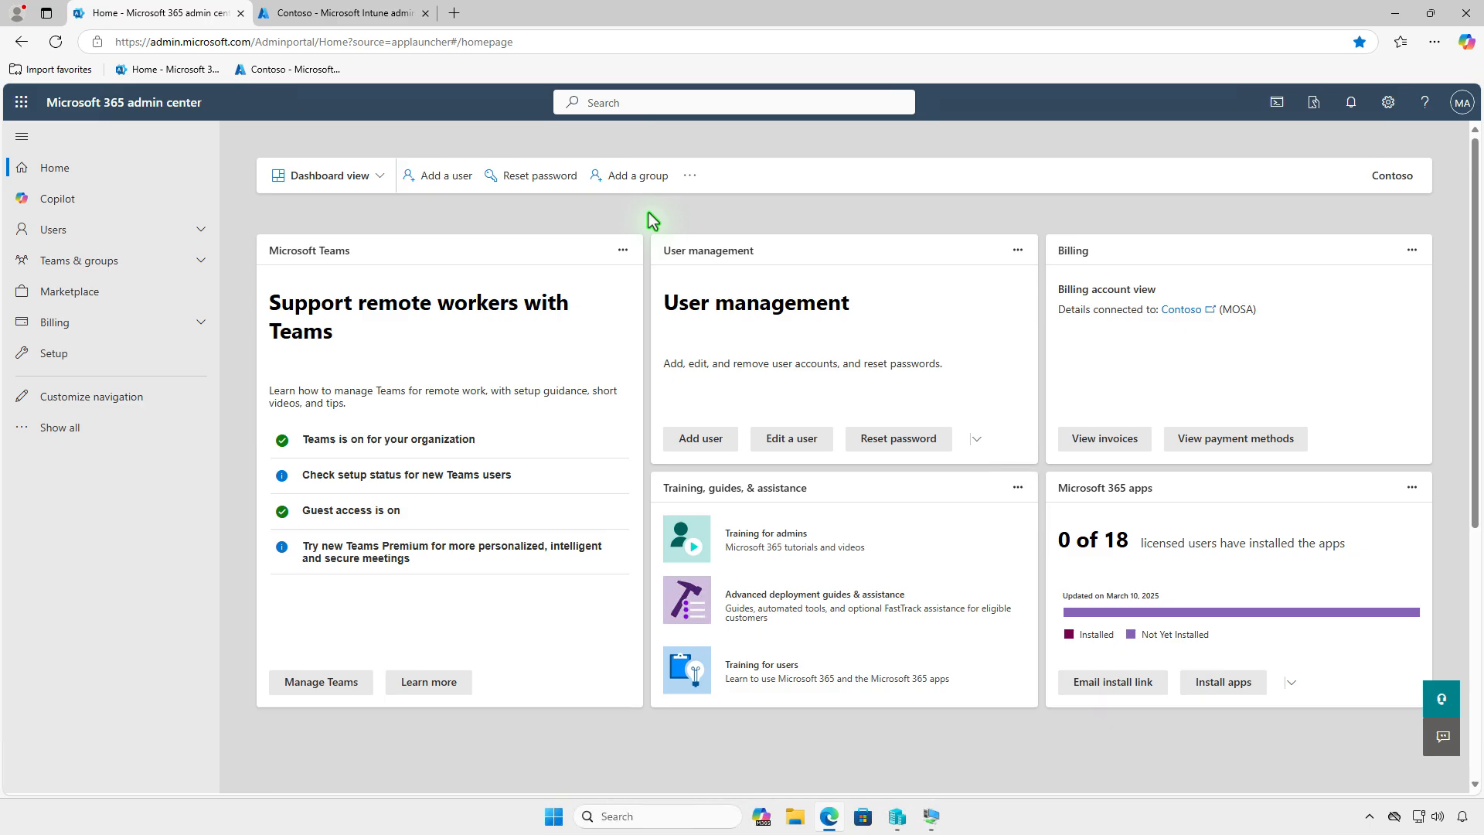
- Switch to the Microsoft 365 admin center and view the Microsoft Intune Suite entry in the billing licenses
left_click(178, 322)
left_click(147, 378)
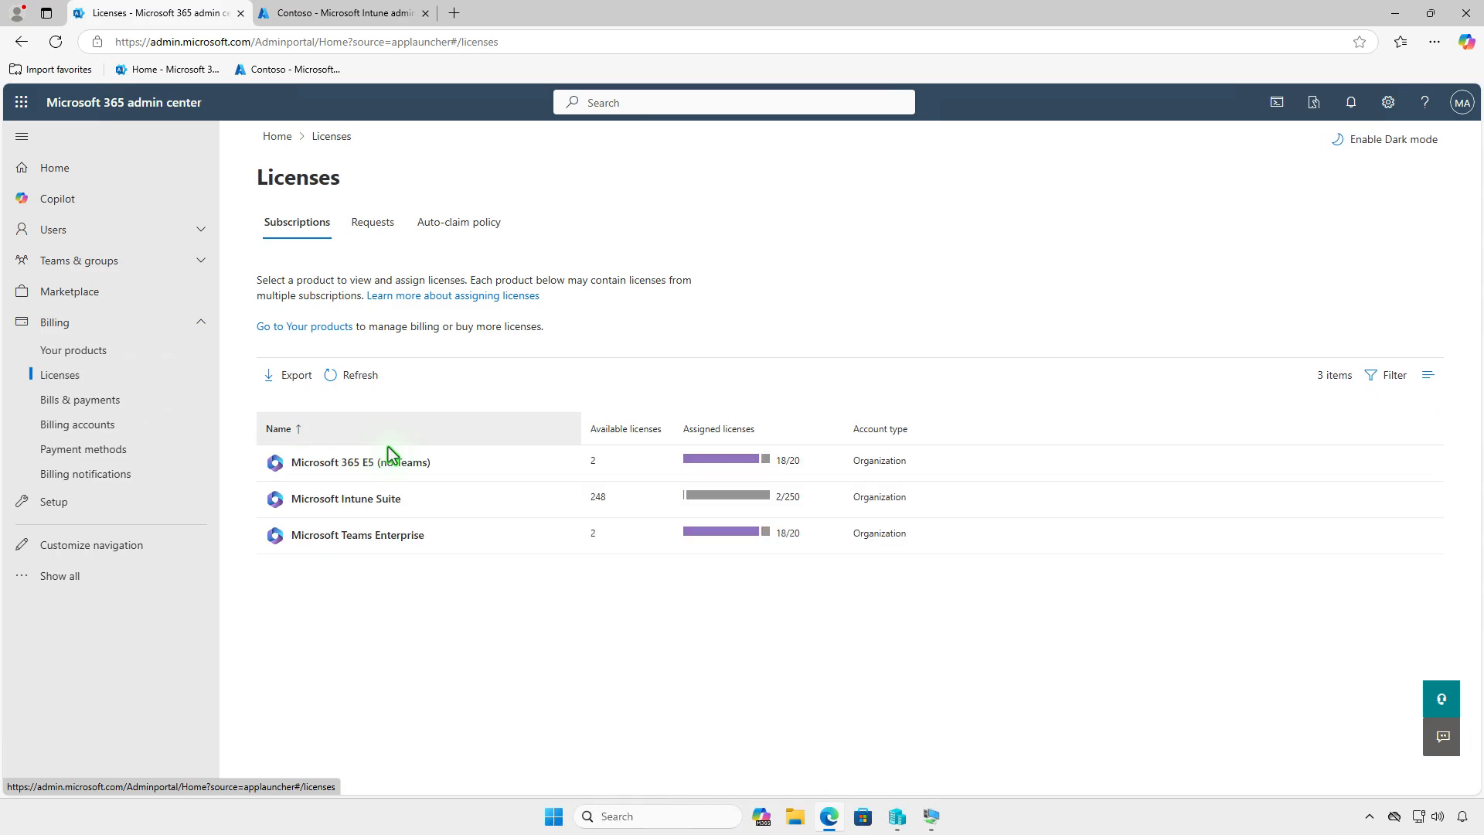
left_click(497, 497)
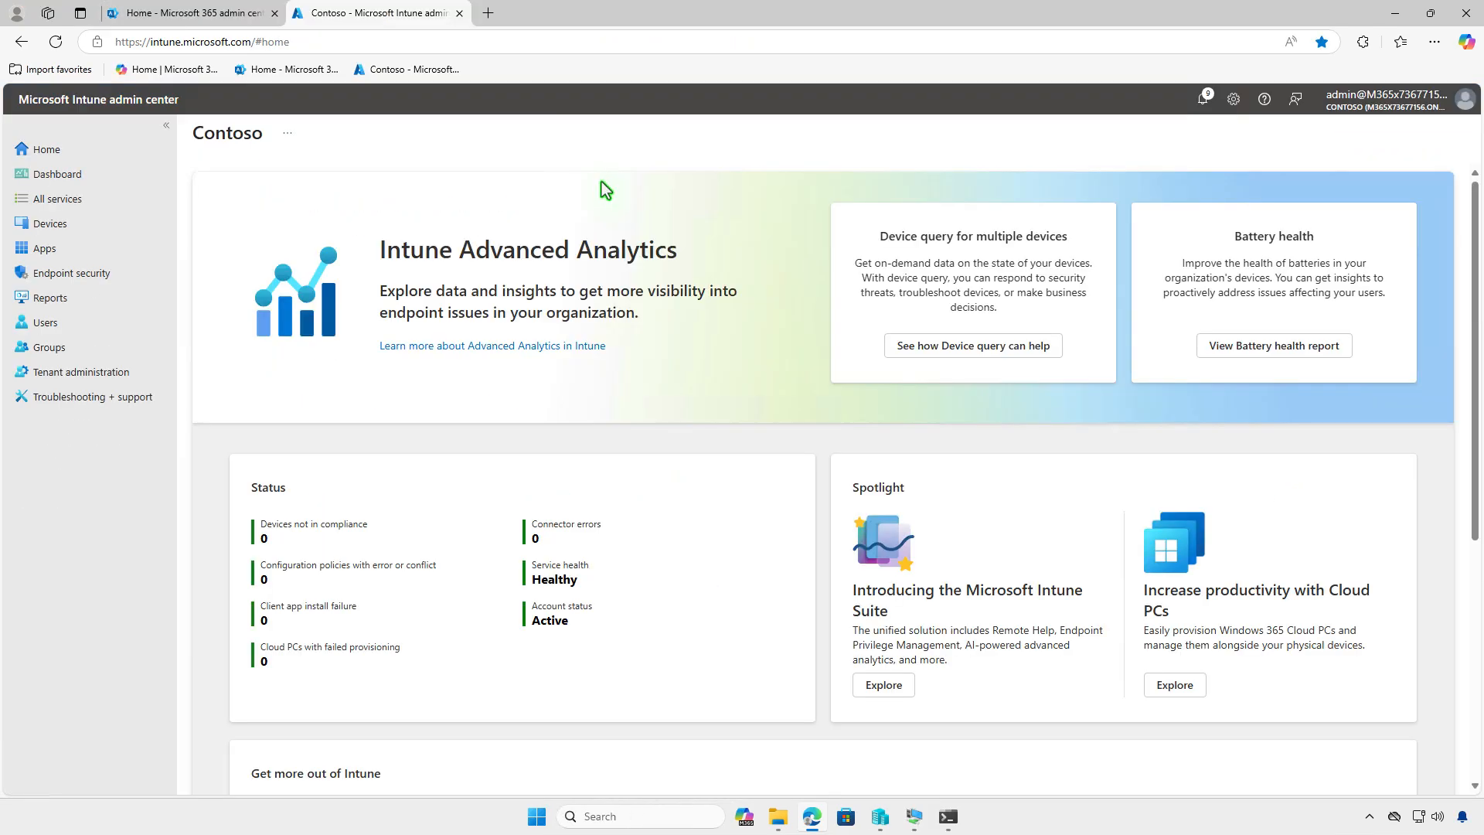
- In the Intune admin center, start creating a Windows app of the type Enterprise App Catalog app
left_click(112, 252)
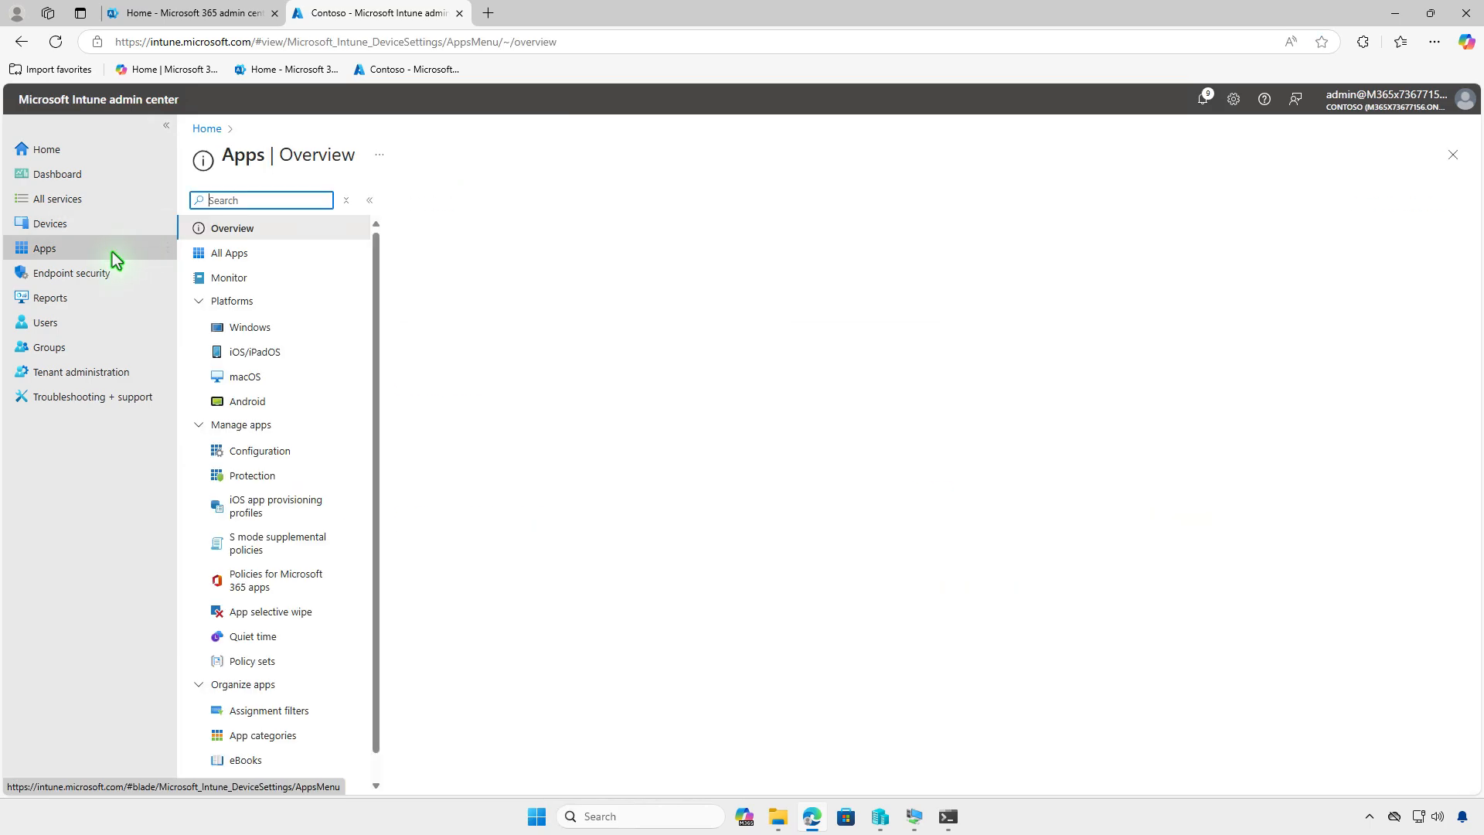
left_click(283, 329)
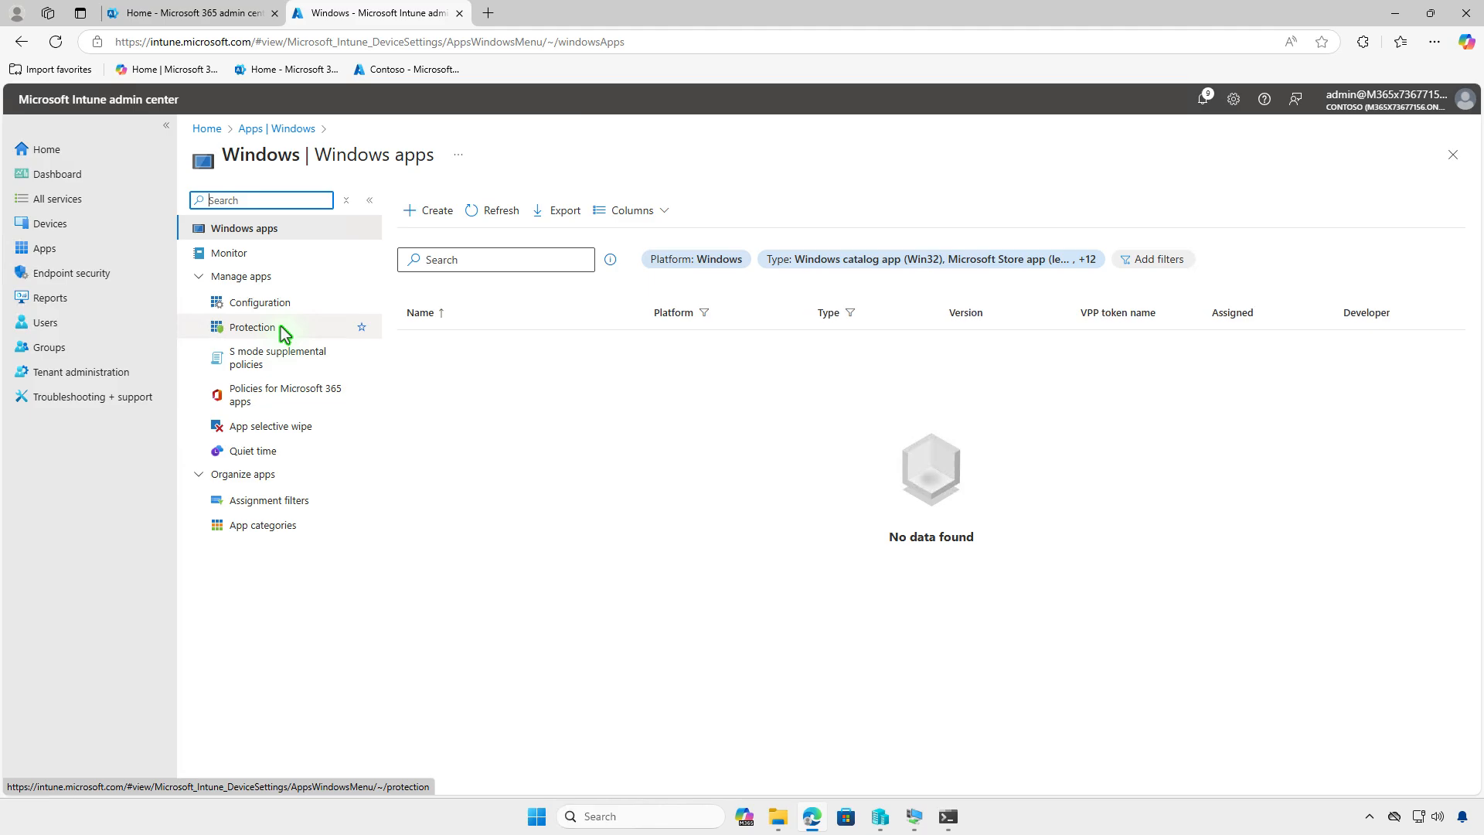
left_click(435, 220)
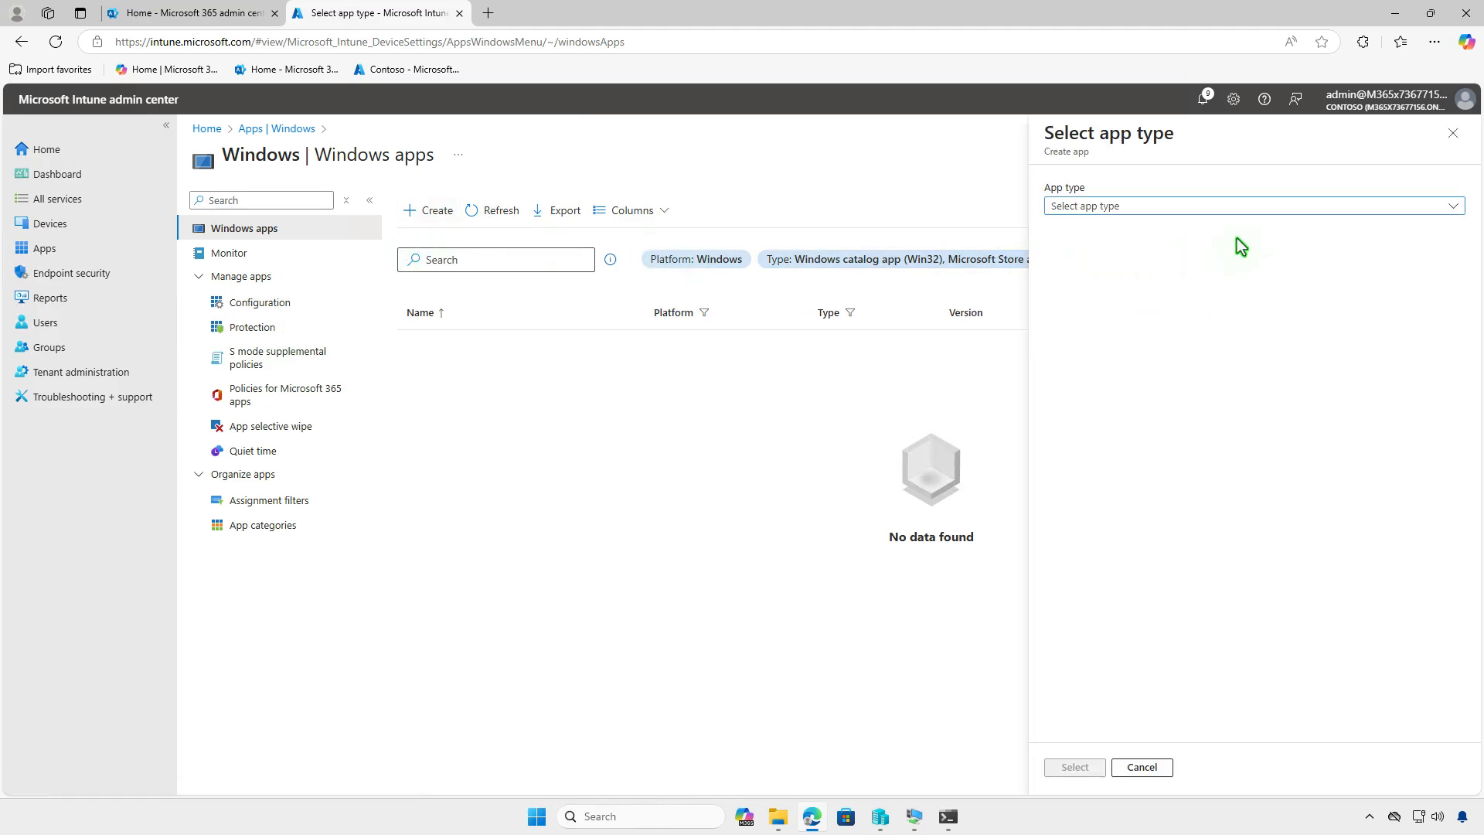
left_click(1250, 205)
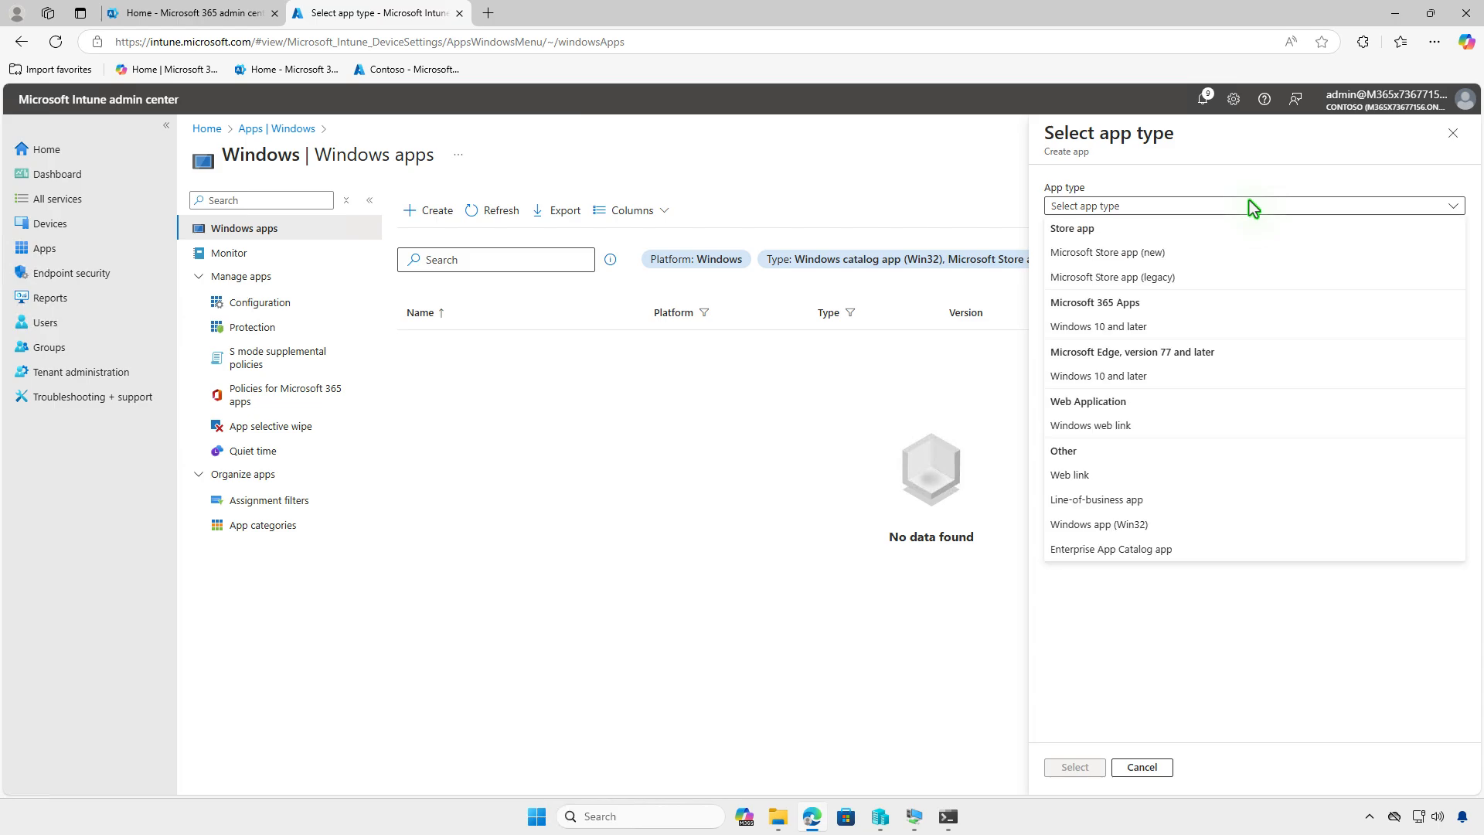
left_click(1214, 549)
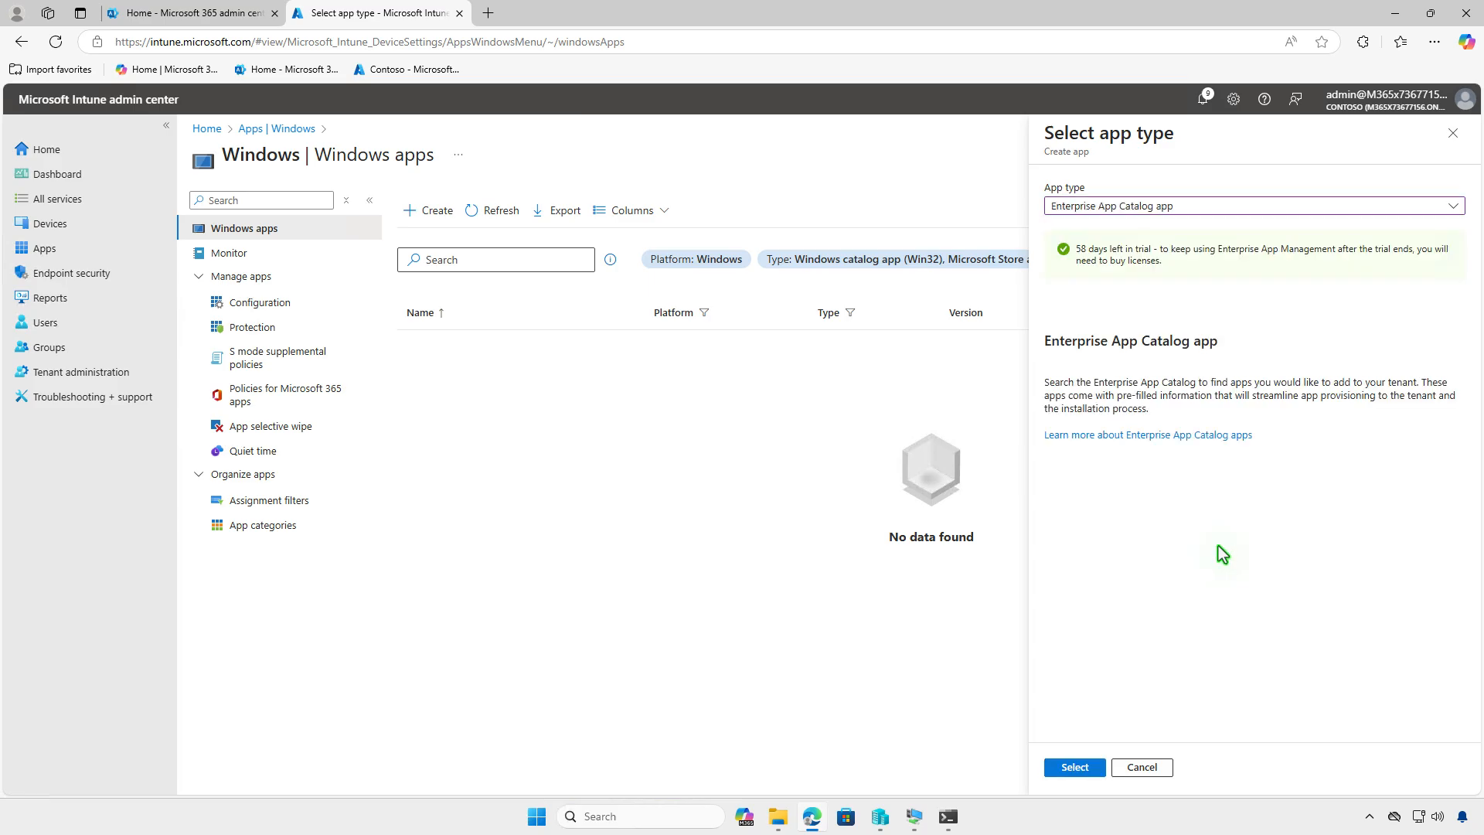
left_click(1089, 769)
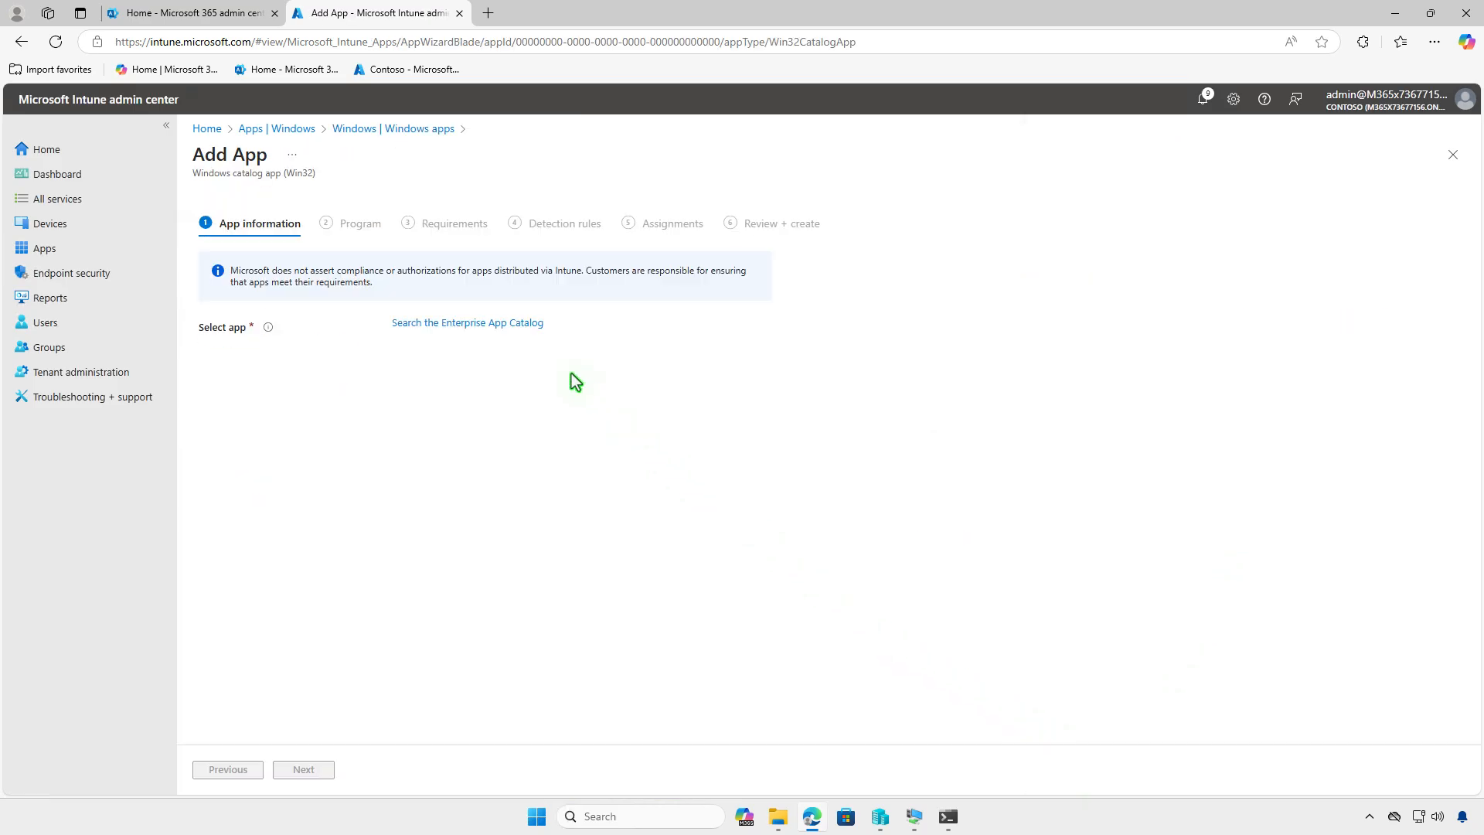
- Search the Enterprise App Catalog for powershell and select Microsoft PowerShell Core with the PowerShell Core 7.4 (x64) package, version 7.4.6
left_click(525, 324)
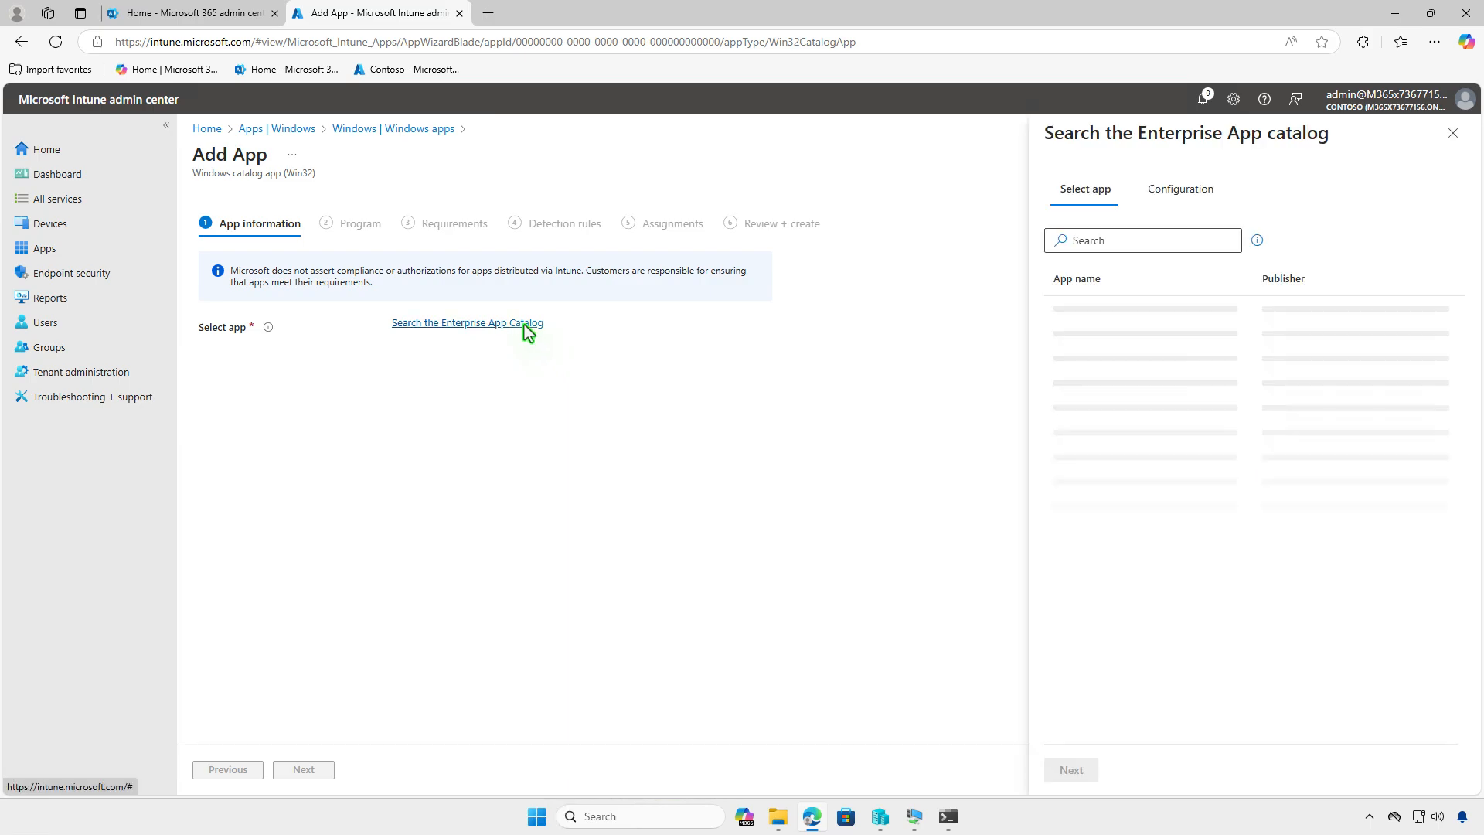
left_click(1178, 245)
type("power")
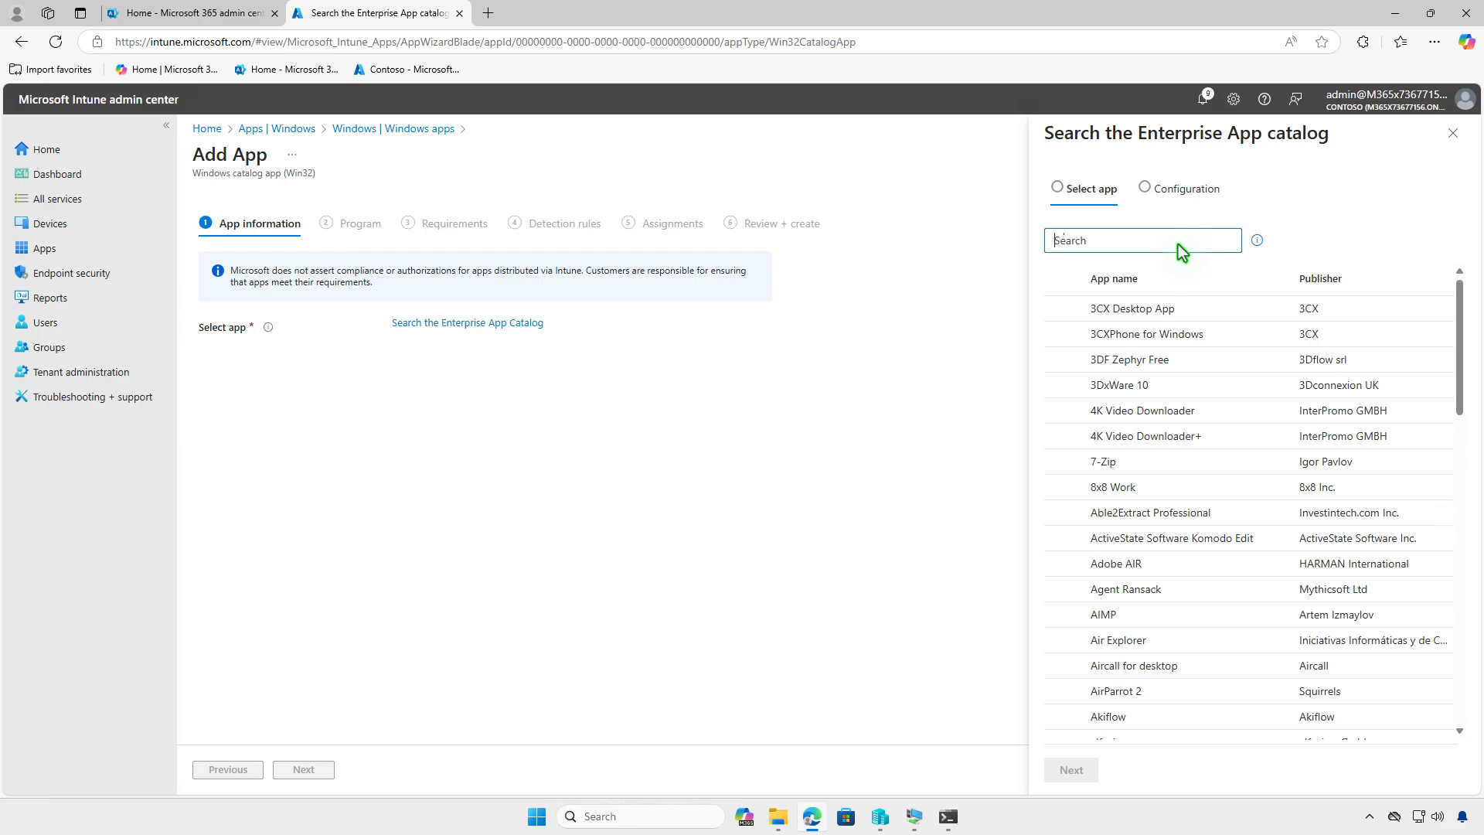
type("shell")
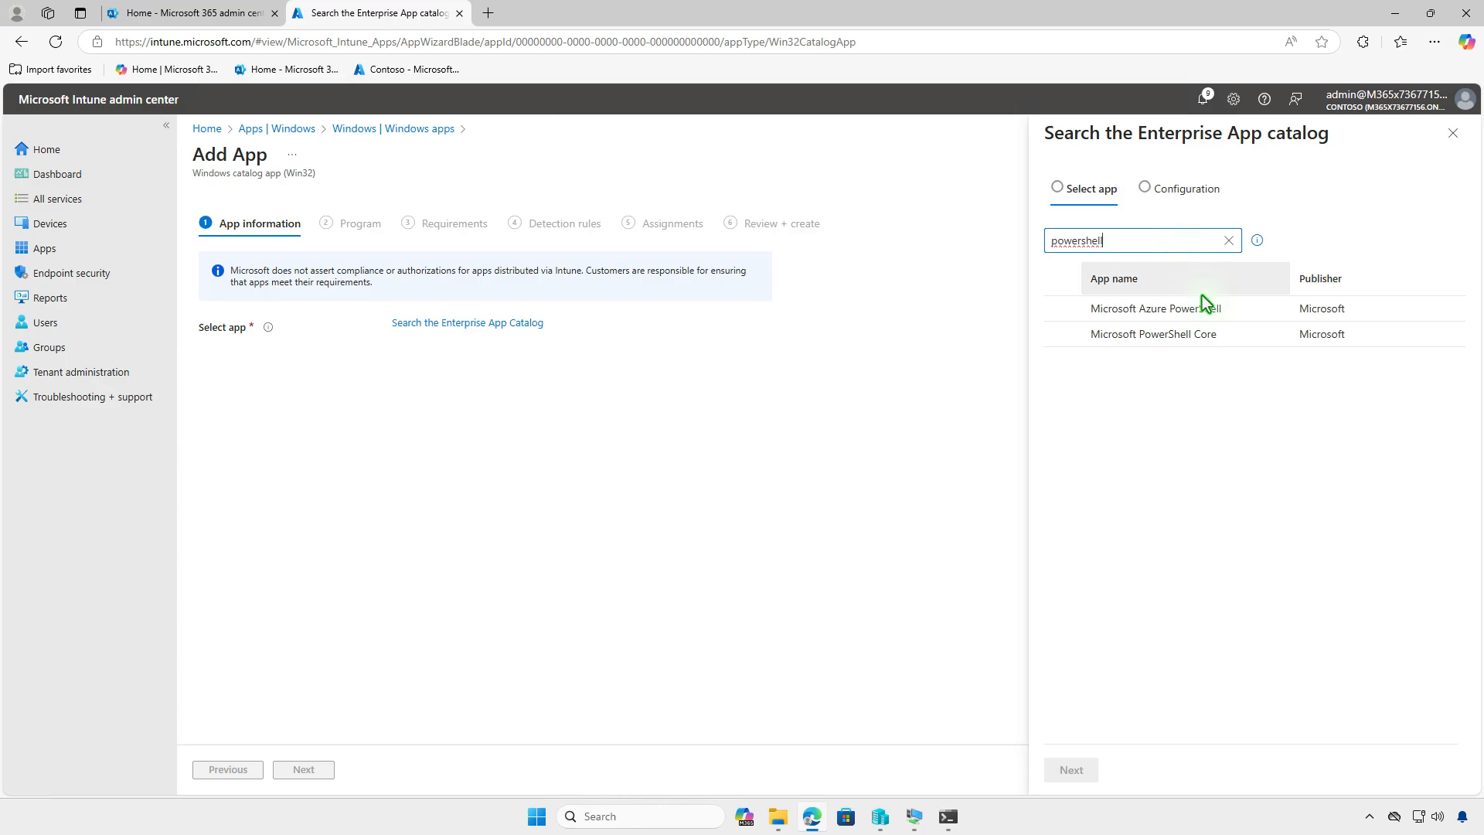
left_click(1223, 339)
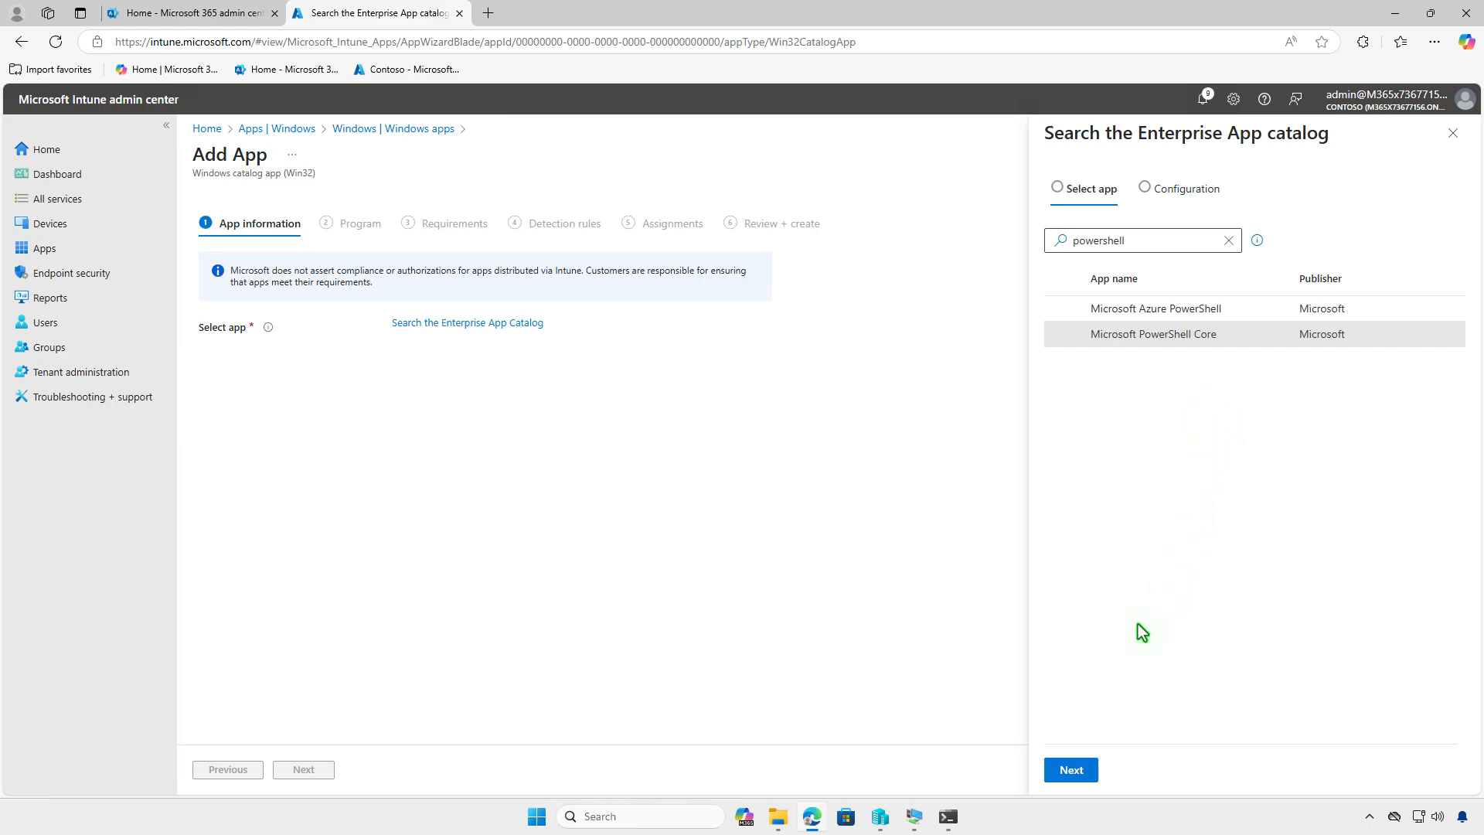
left_click(1085, 774)
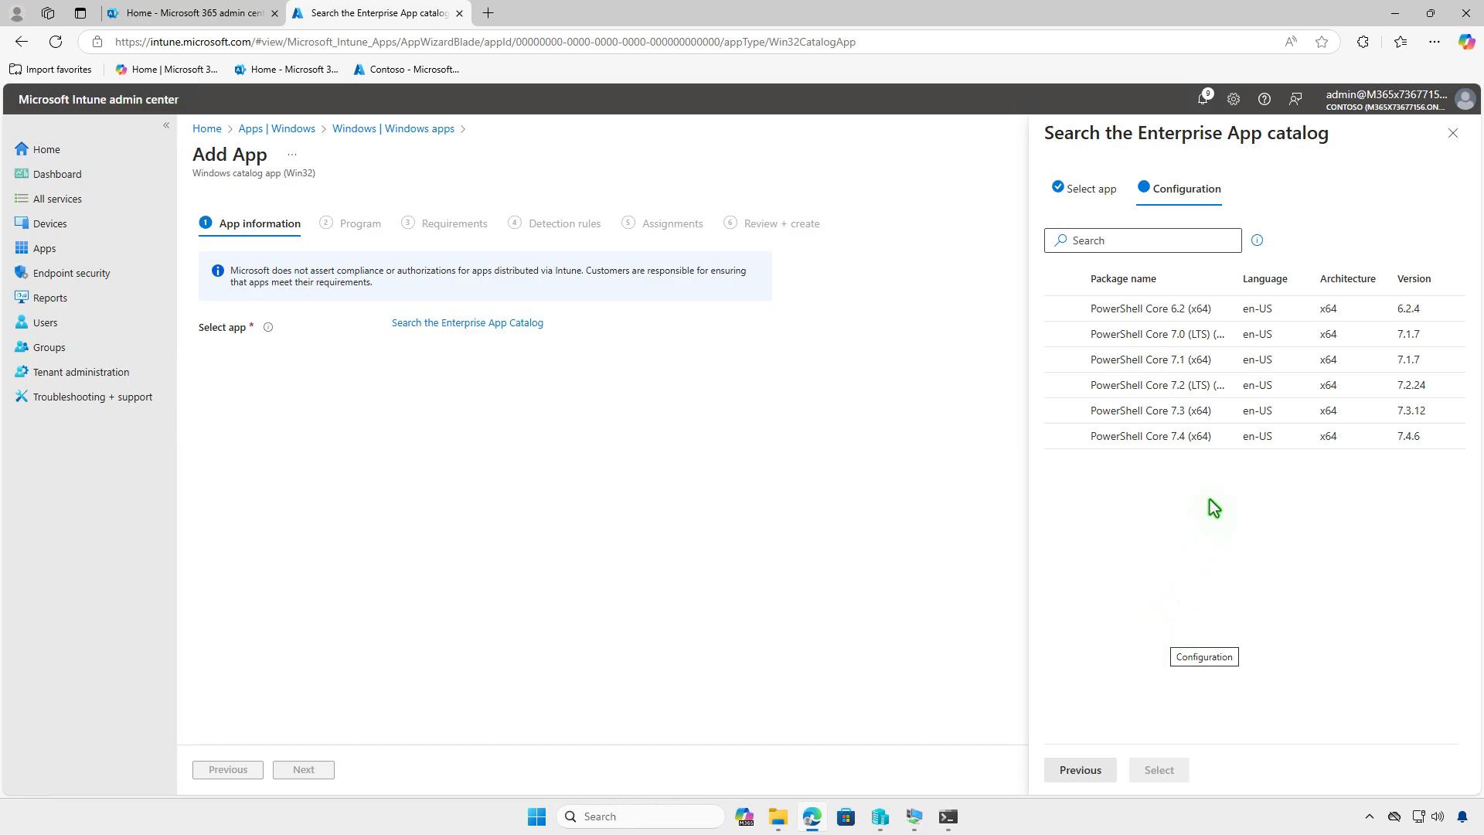
left_click(1219, 442)
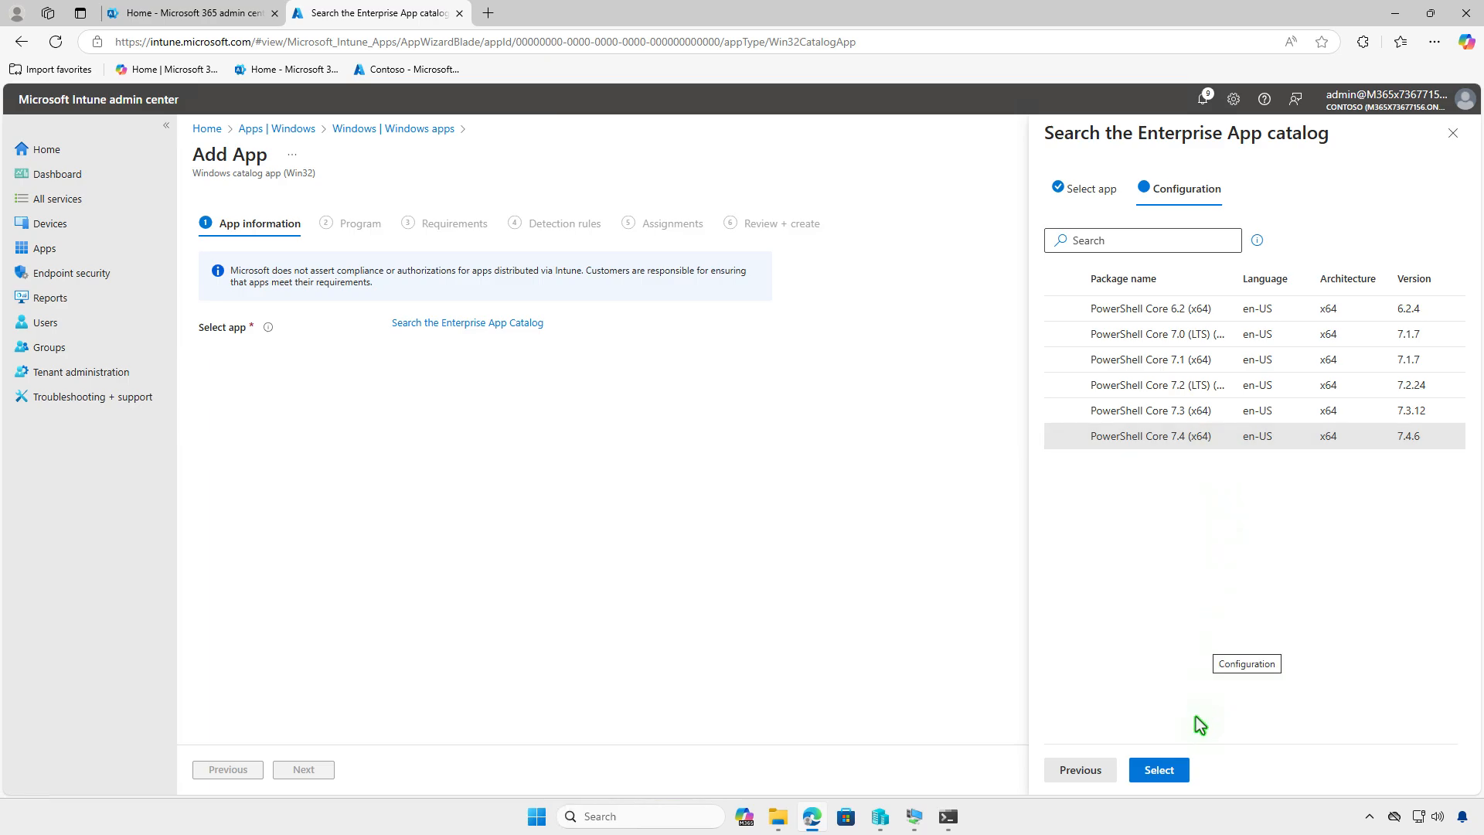
left_click(1172, 772)
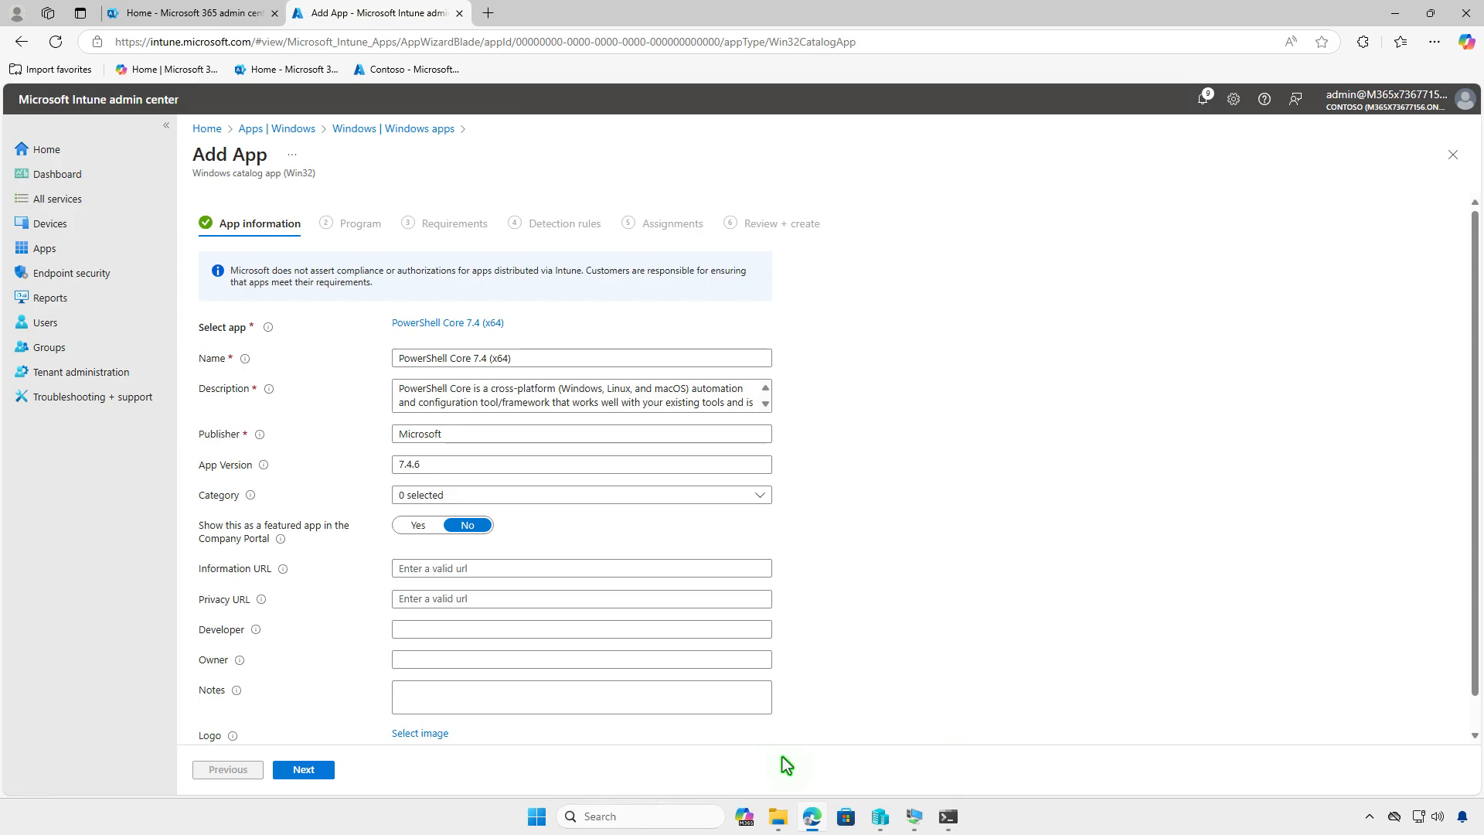
- Accept the prefilled app information, program, requirements and detection rules, and proceed to the assignments
left_click(321, 770)
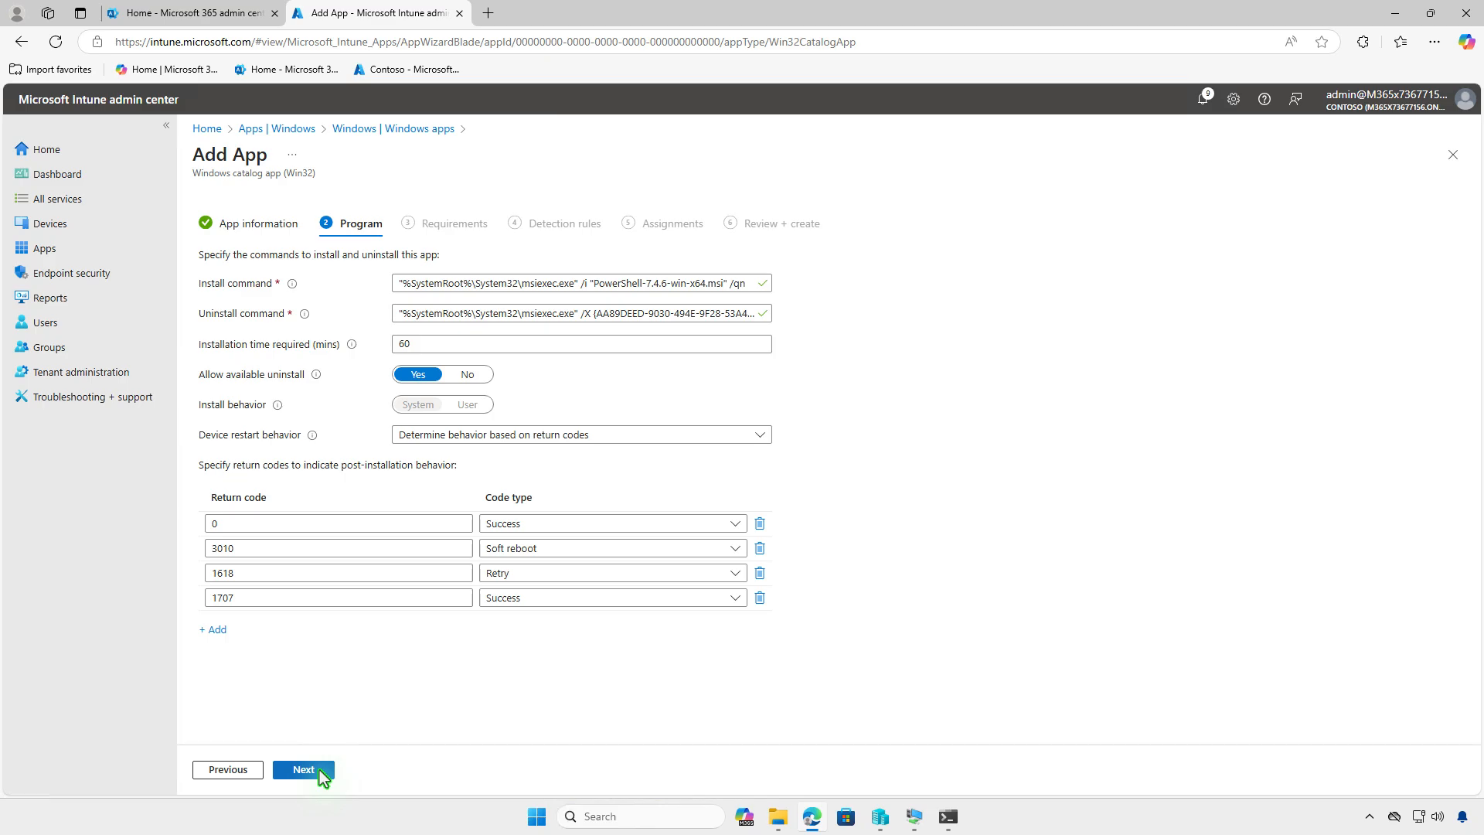
left_click(320, 771)
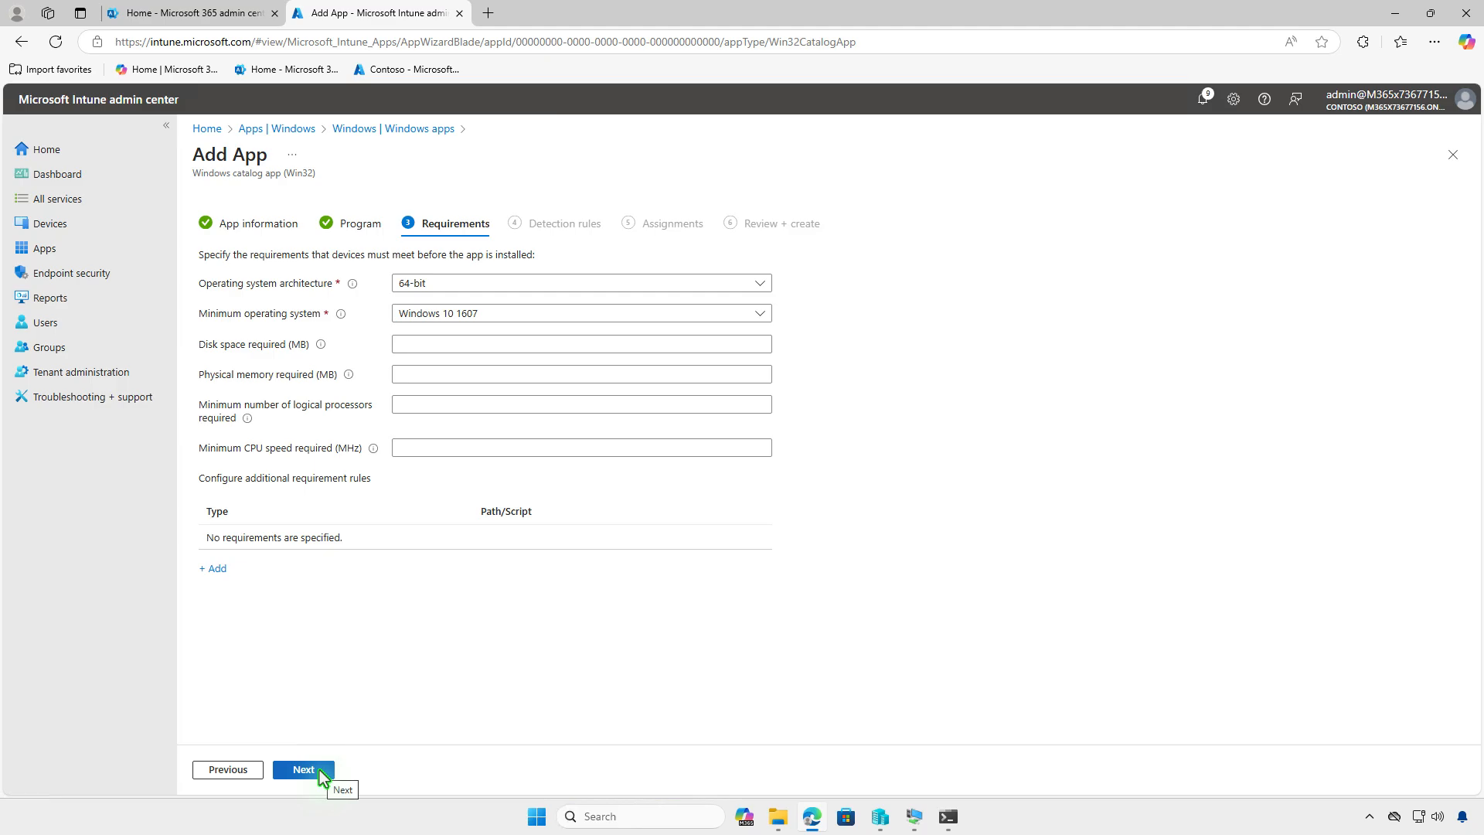
left_click(303, 769)
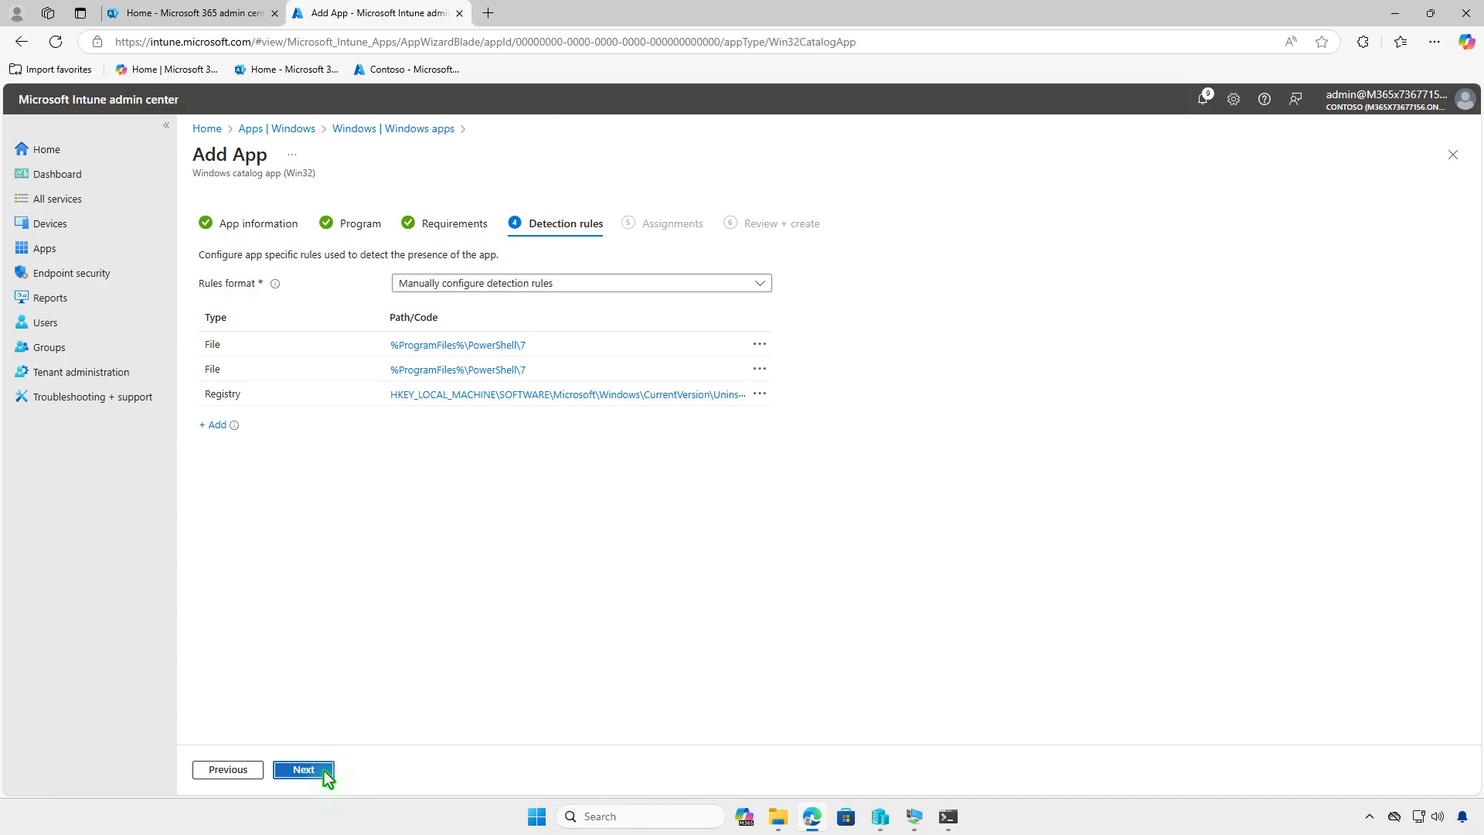
left_click(323, 770)
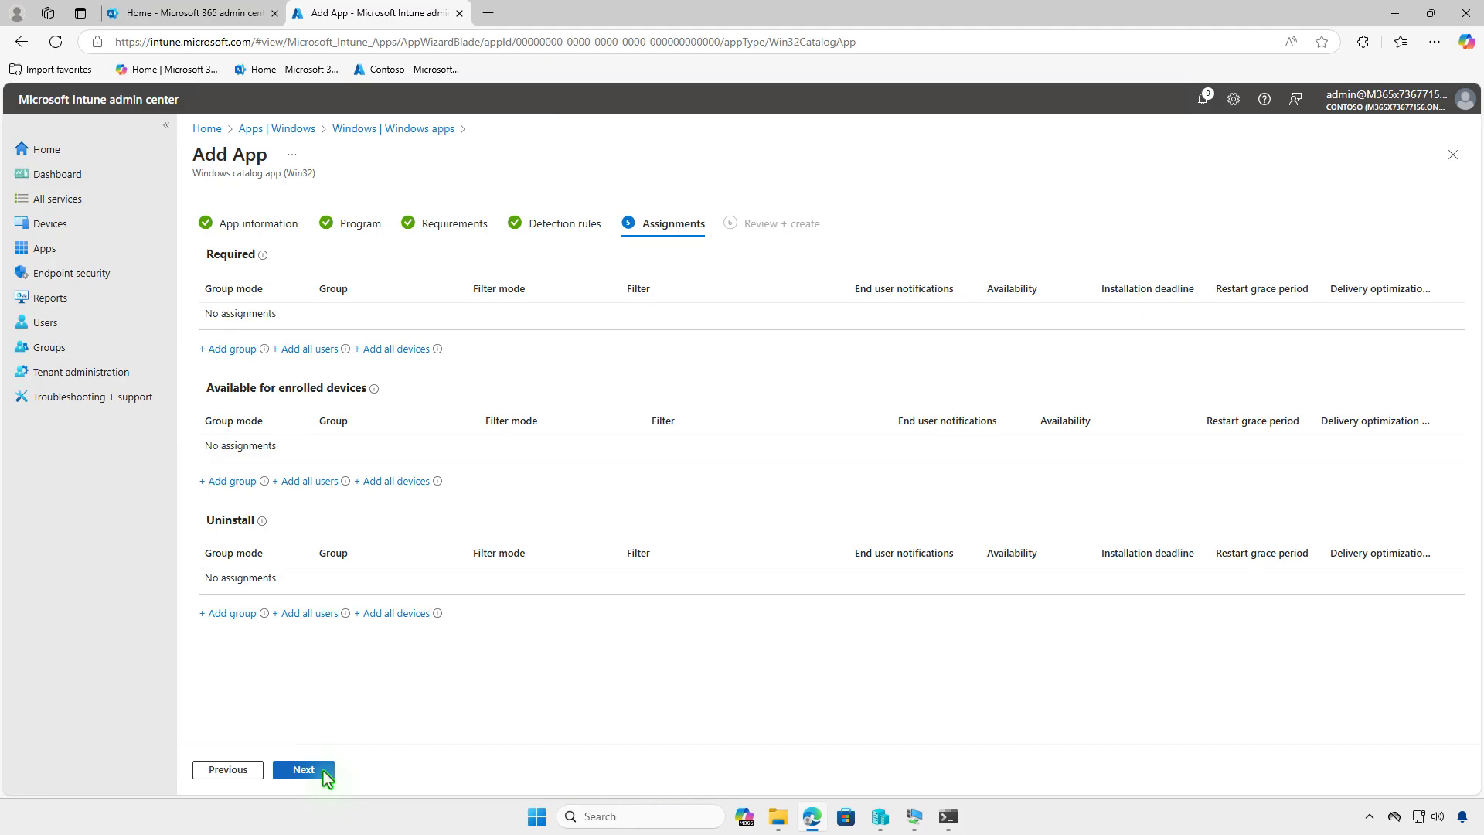
- Assign the app as required to the Test_Devices group and add it after the review
left_click(245, 358)
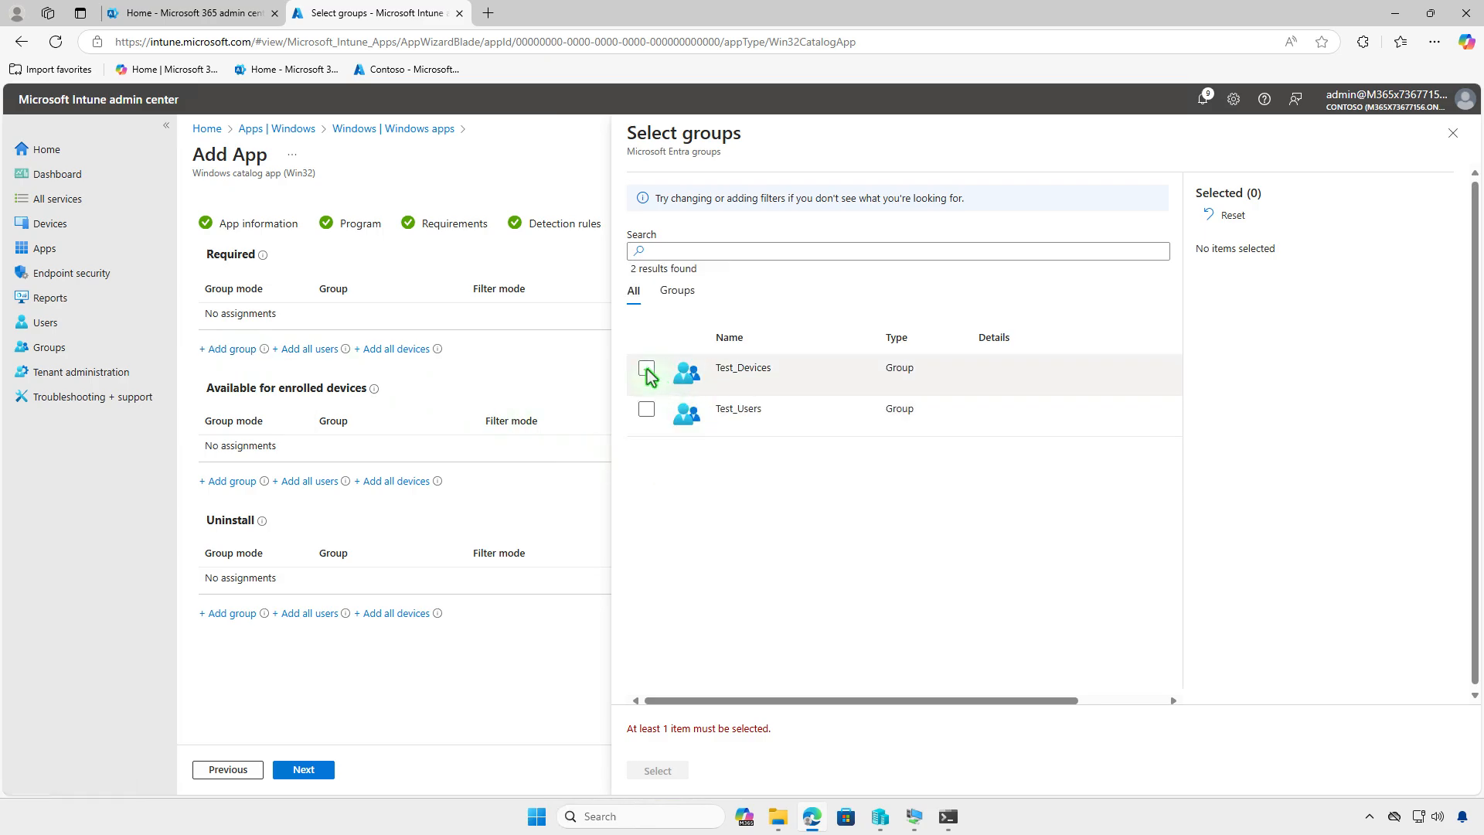
left_click(647, 369)
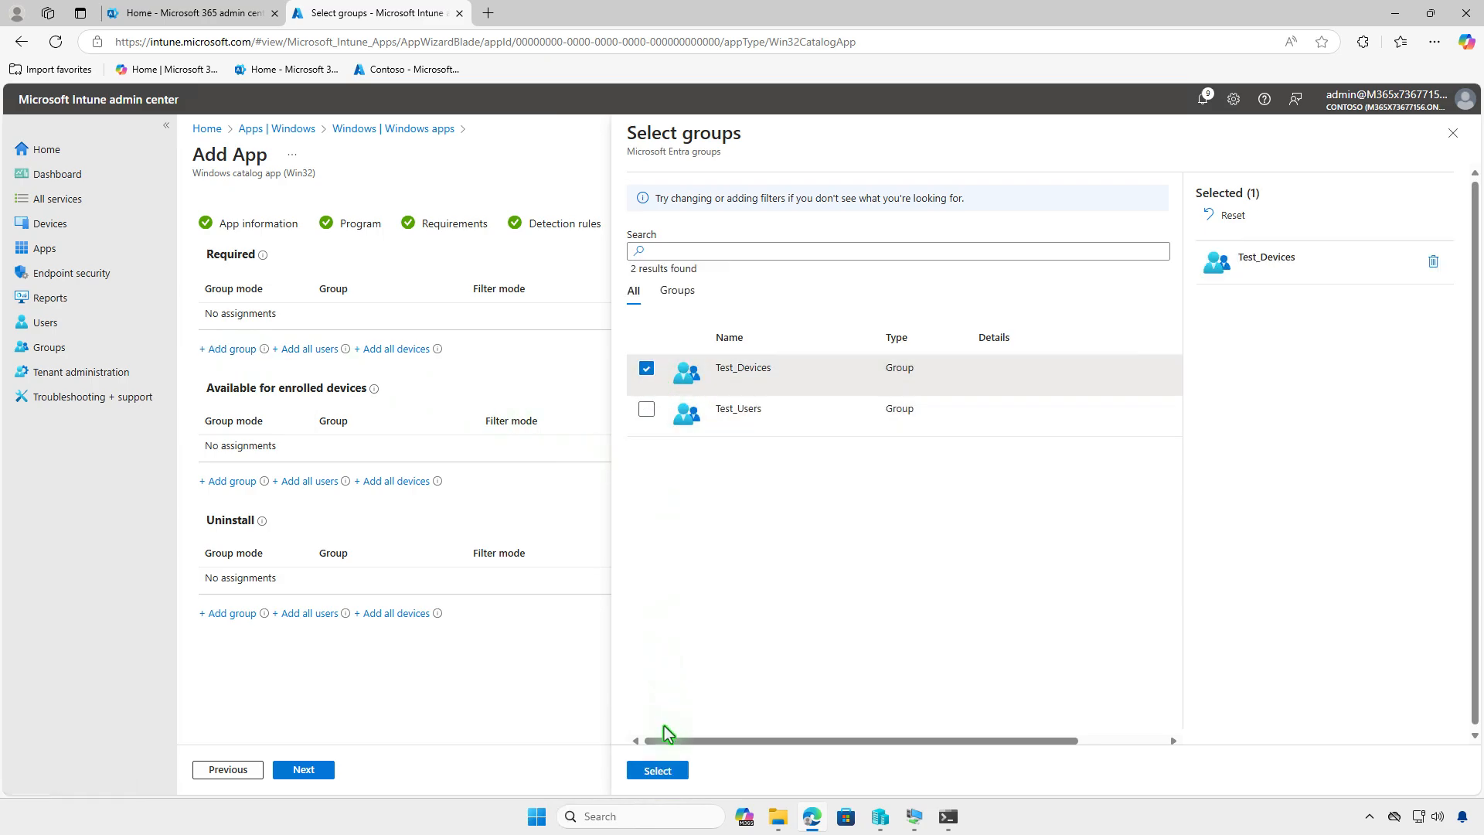
left_click(658, 771)
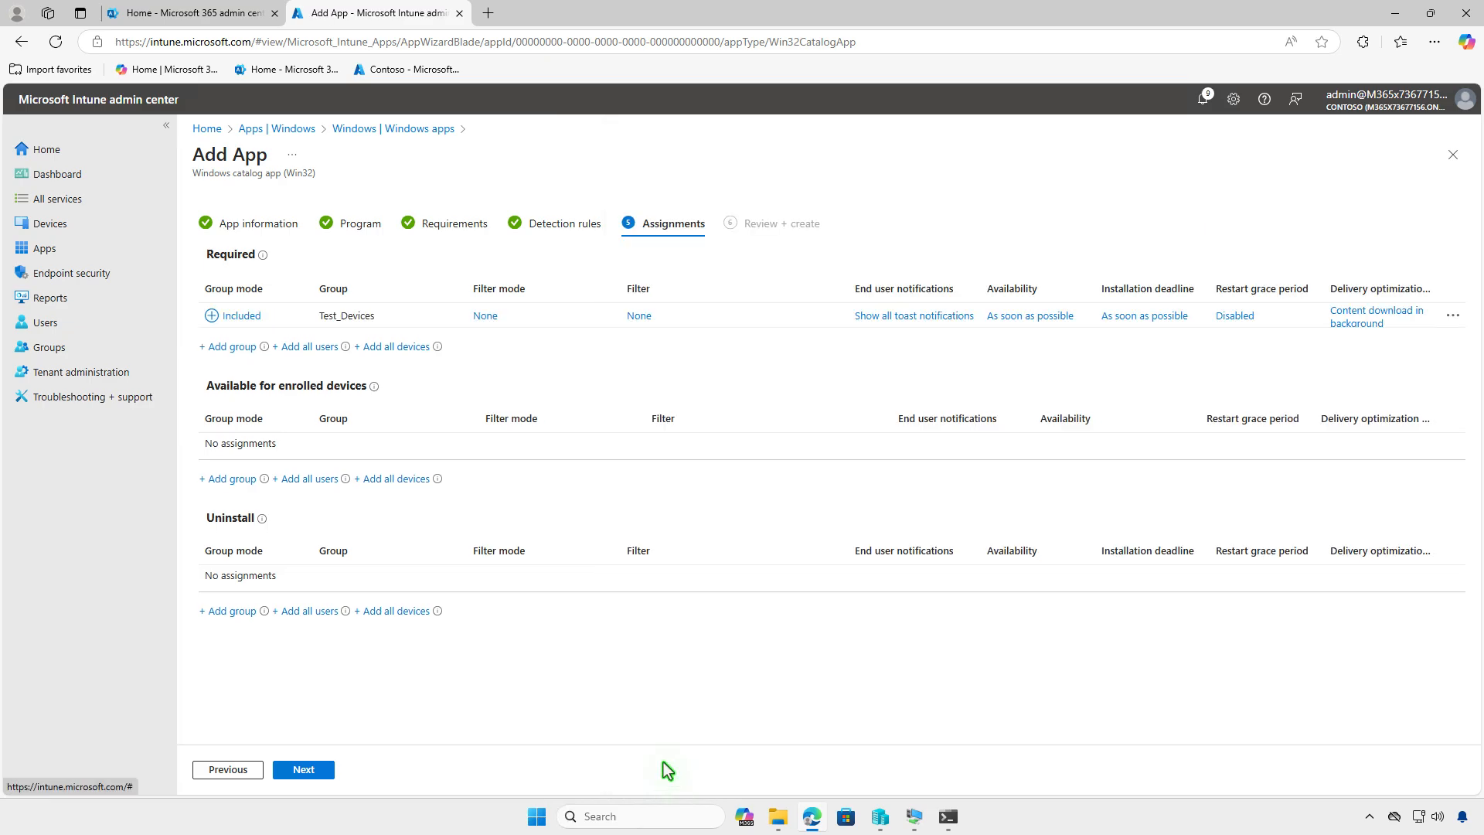
left_click(328, 770)
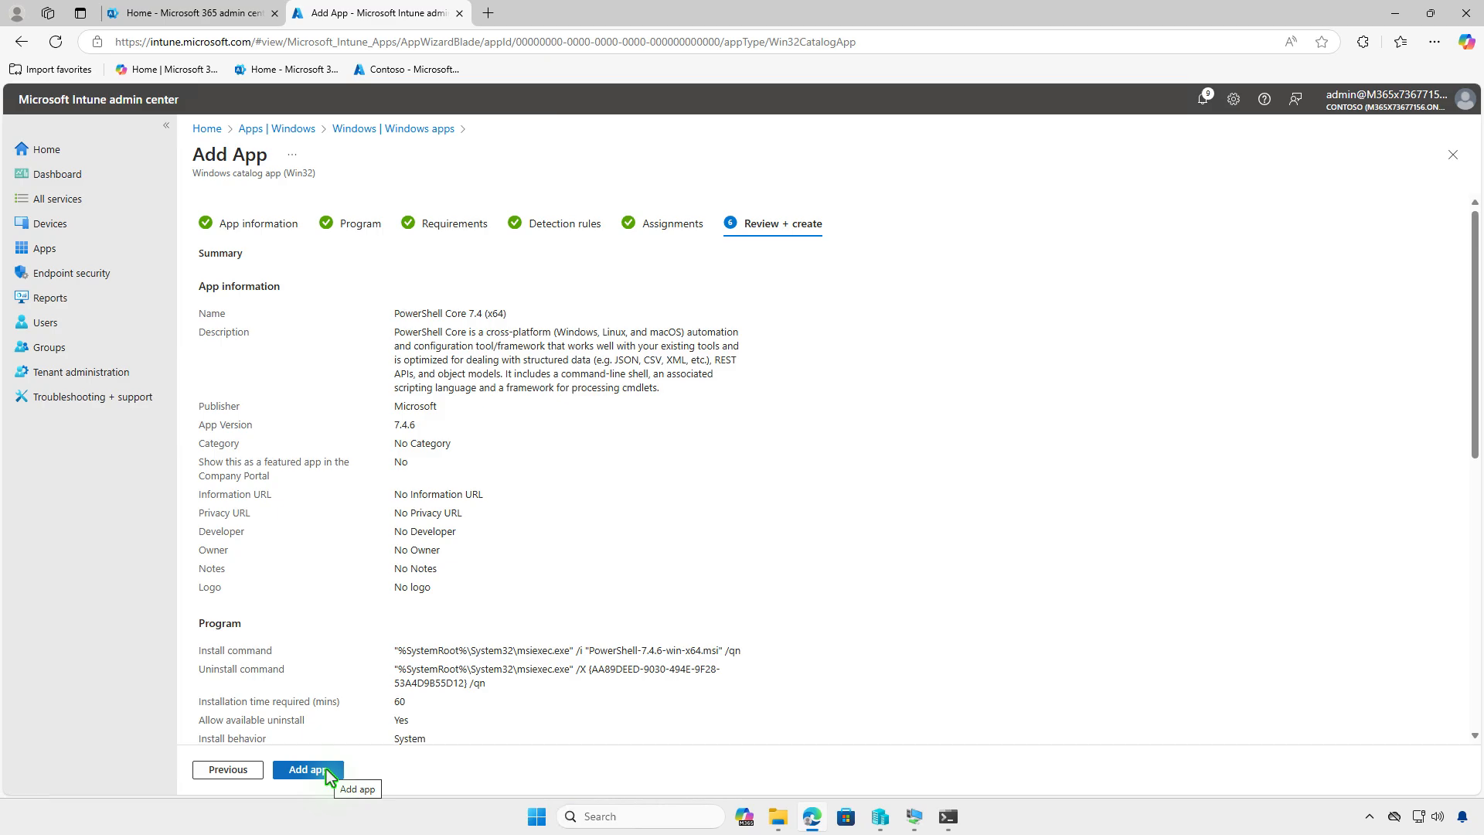
left_click(327, 770)
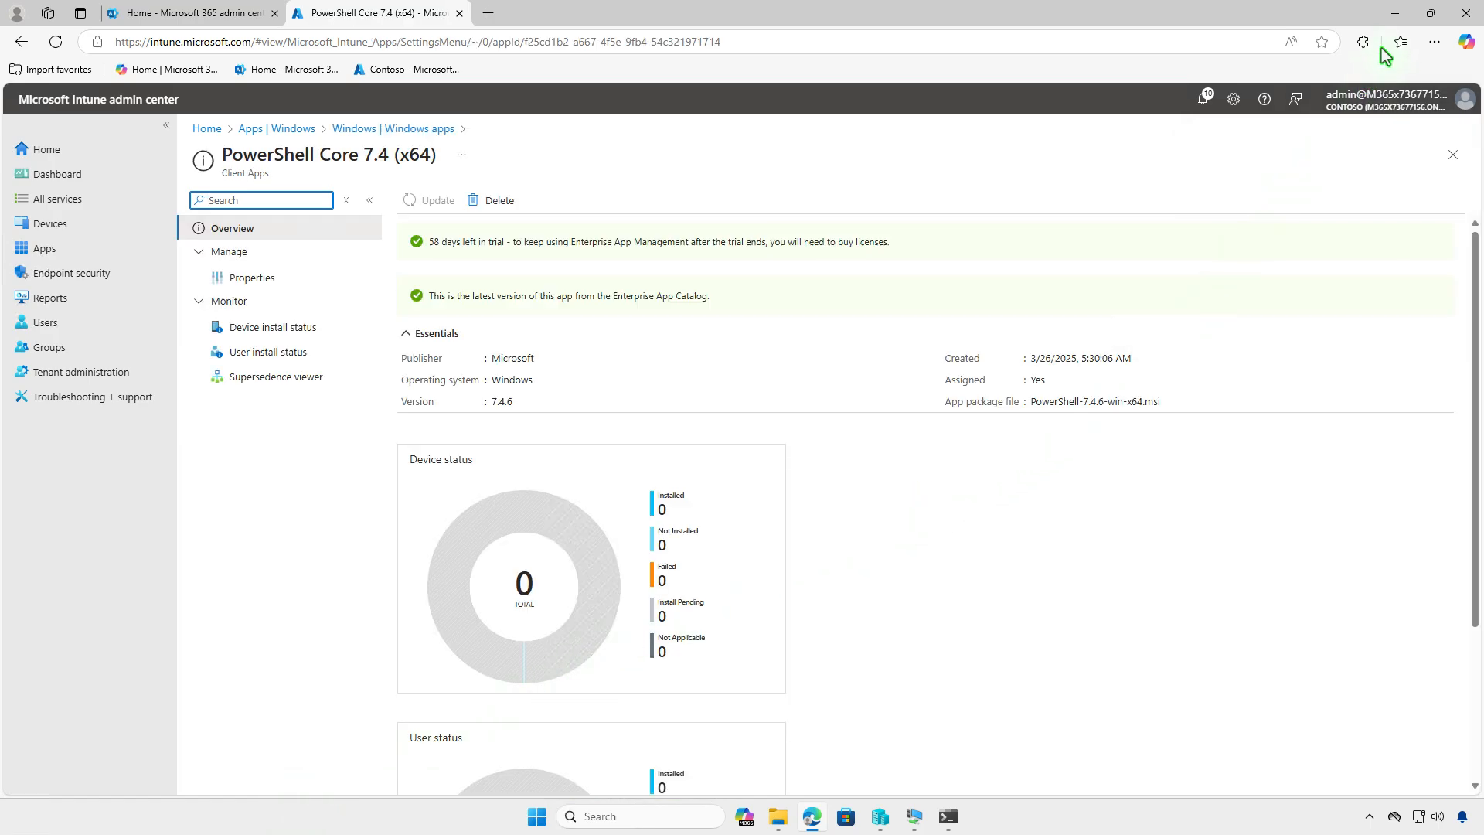
- Switch to the WIN10-CTL virtual machine and open the management info of the Contoso work or school connection in Settings
left_click(1391, 14)
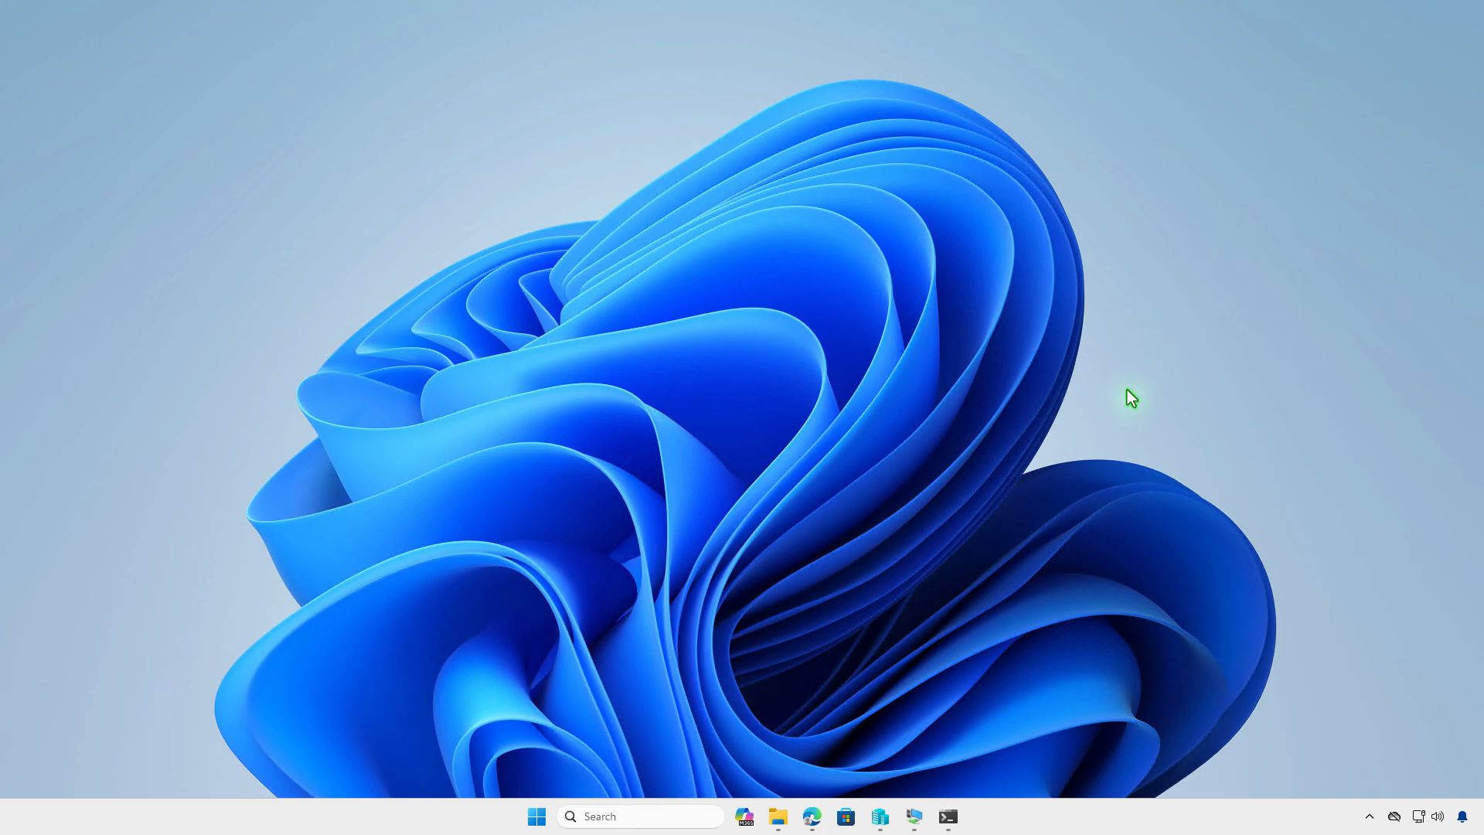
left_click(913, 816)
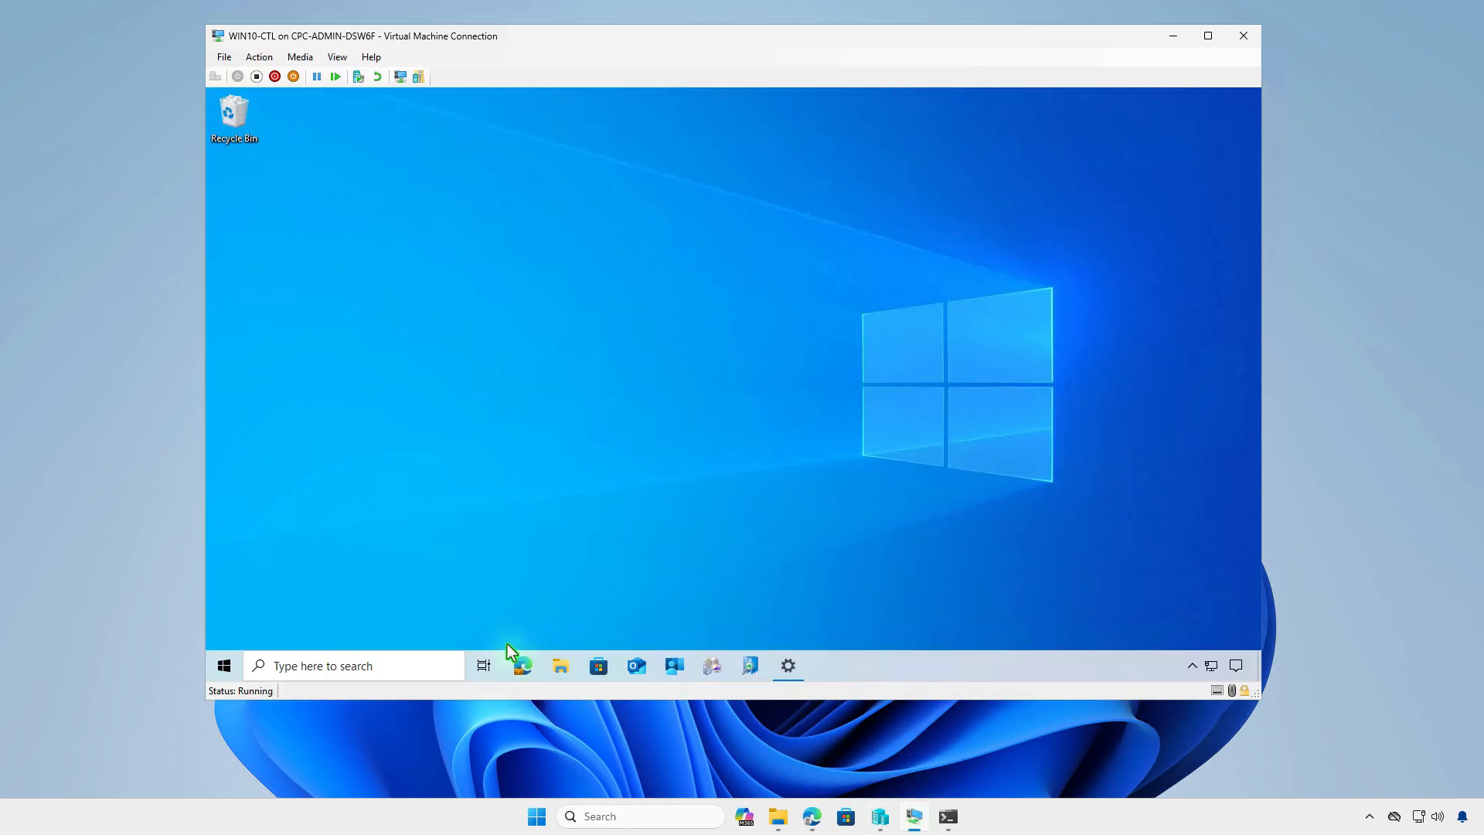
left_click(224, 666)
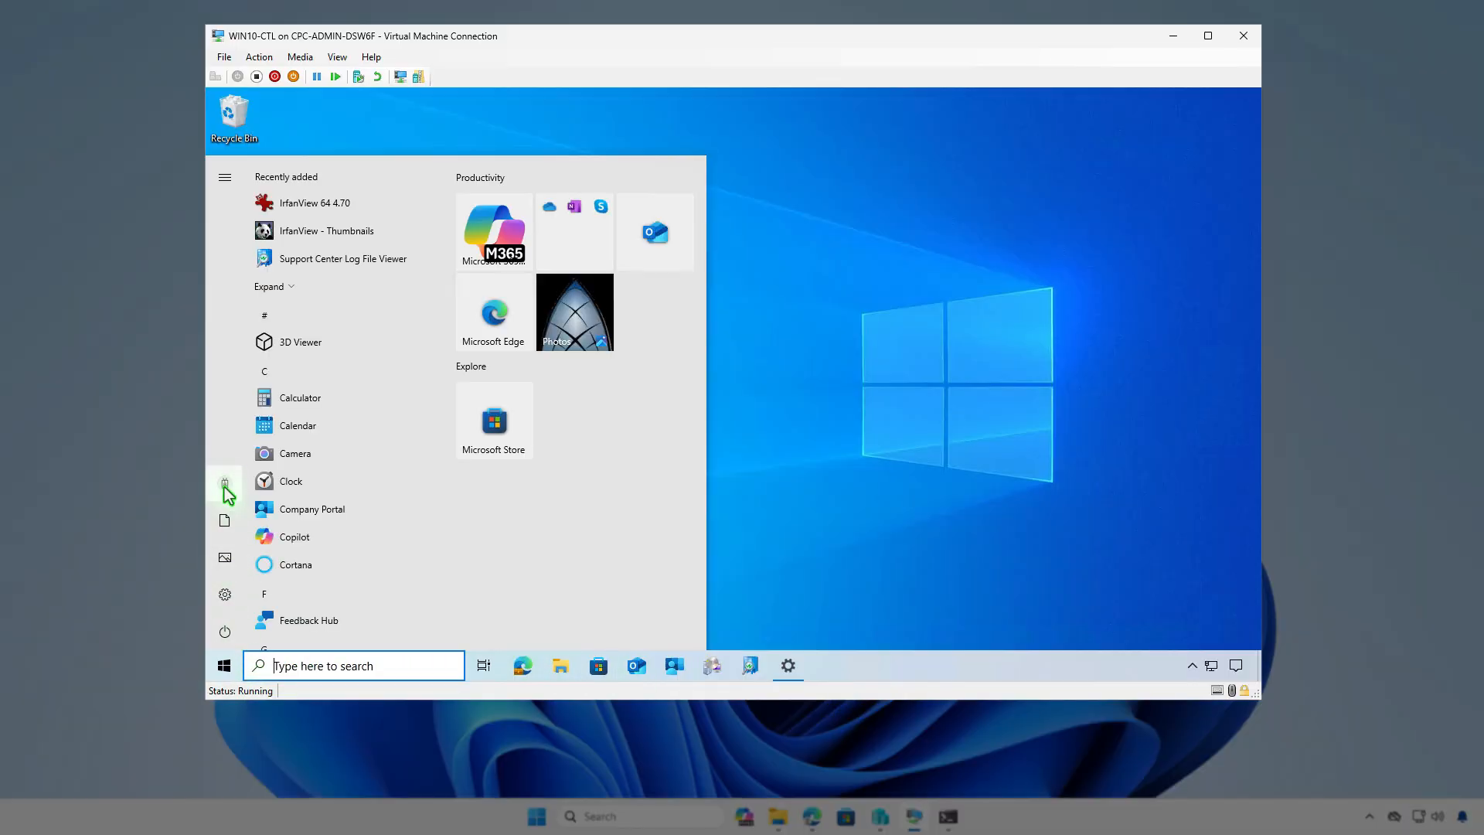
left_click(229, 483)
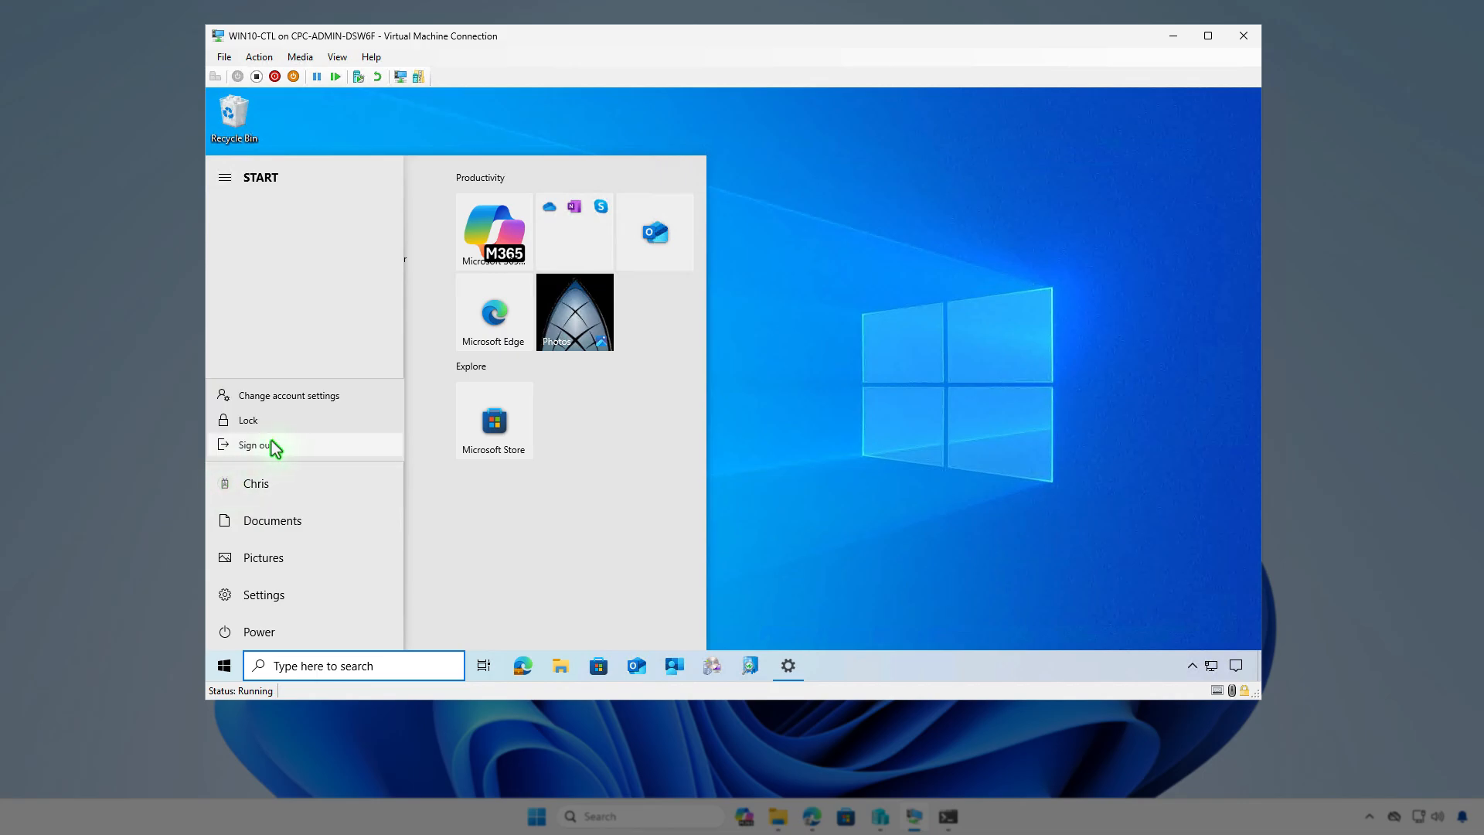
left_click(330, 397)
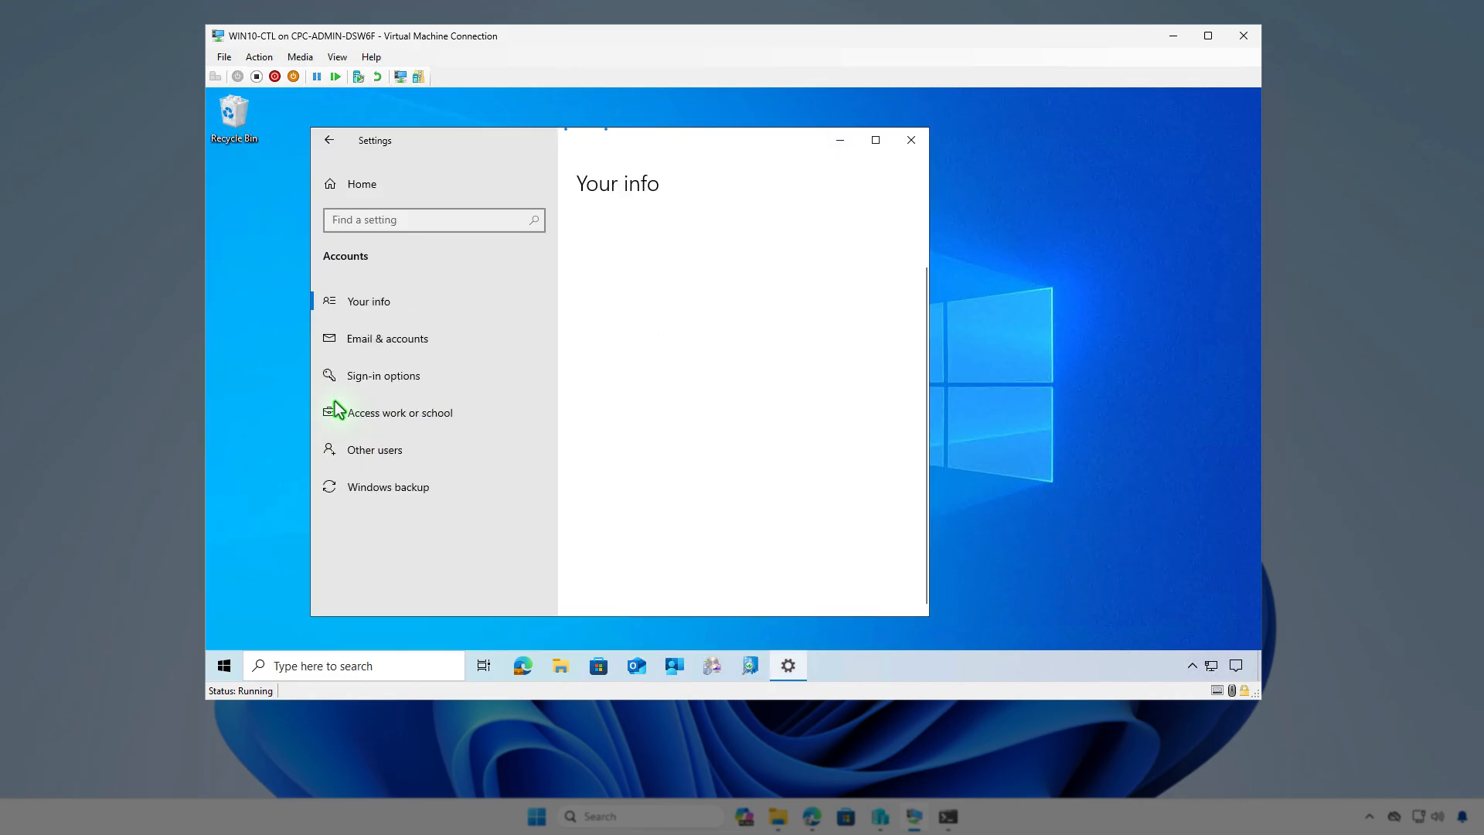
left_click(469, 415)
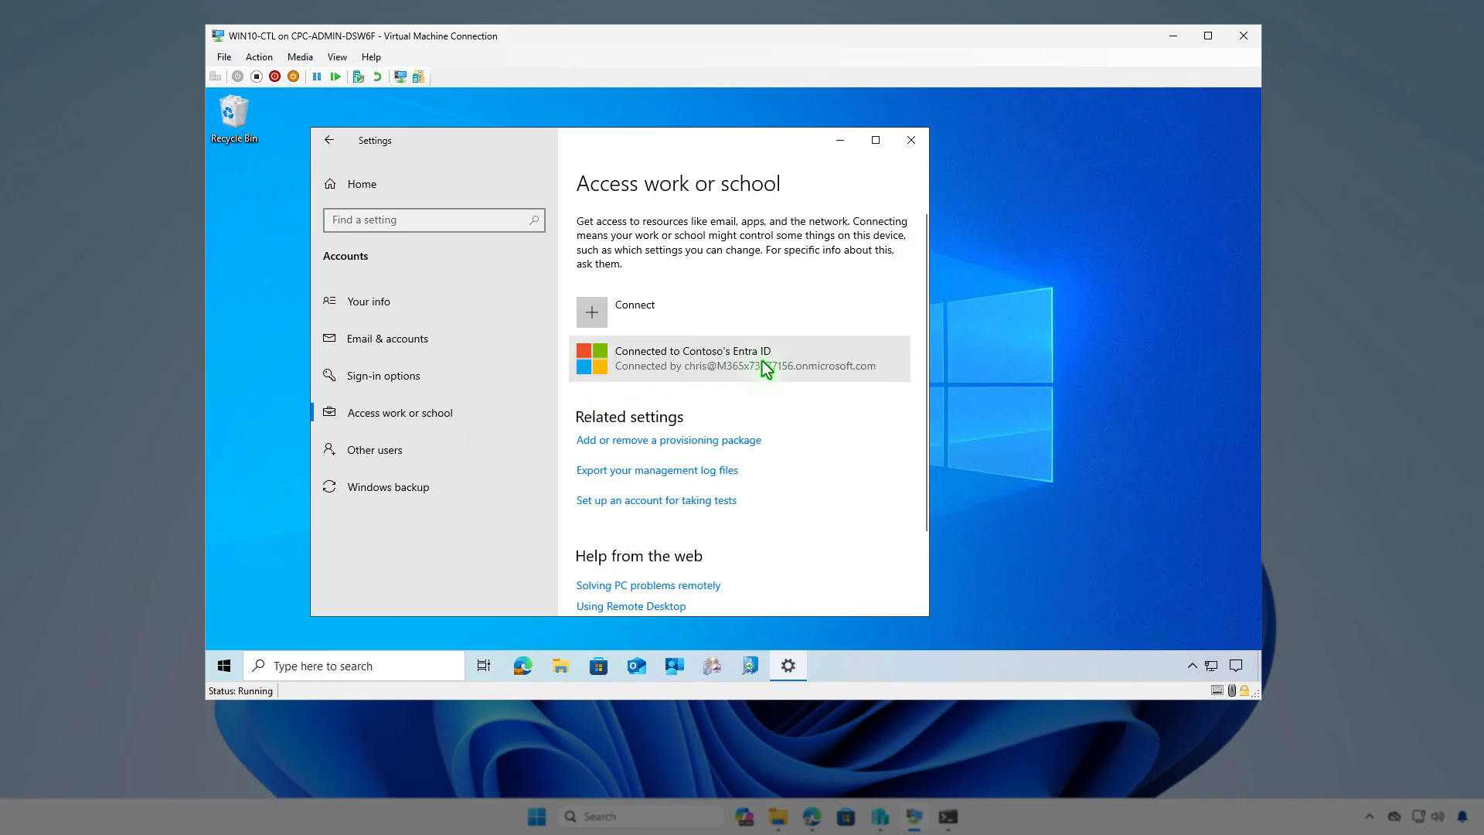
left_click(765, 370)
left_click(795, 424)
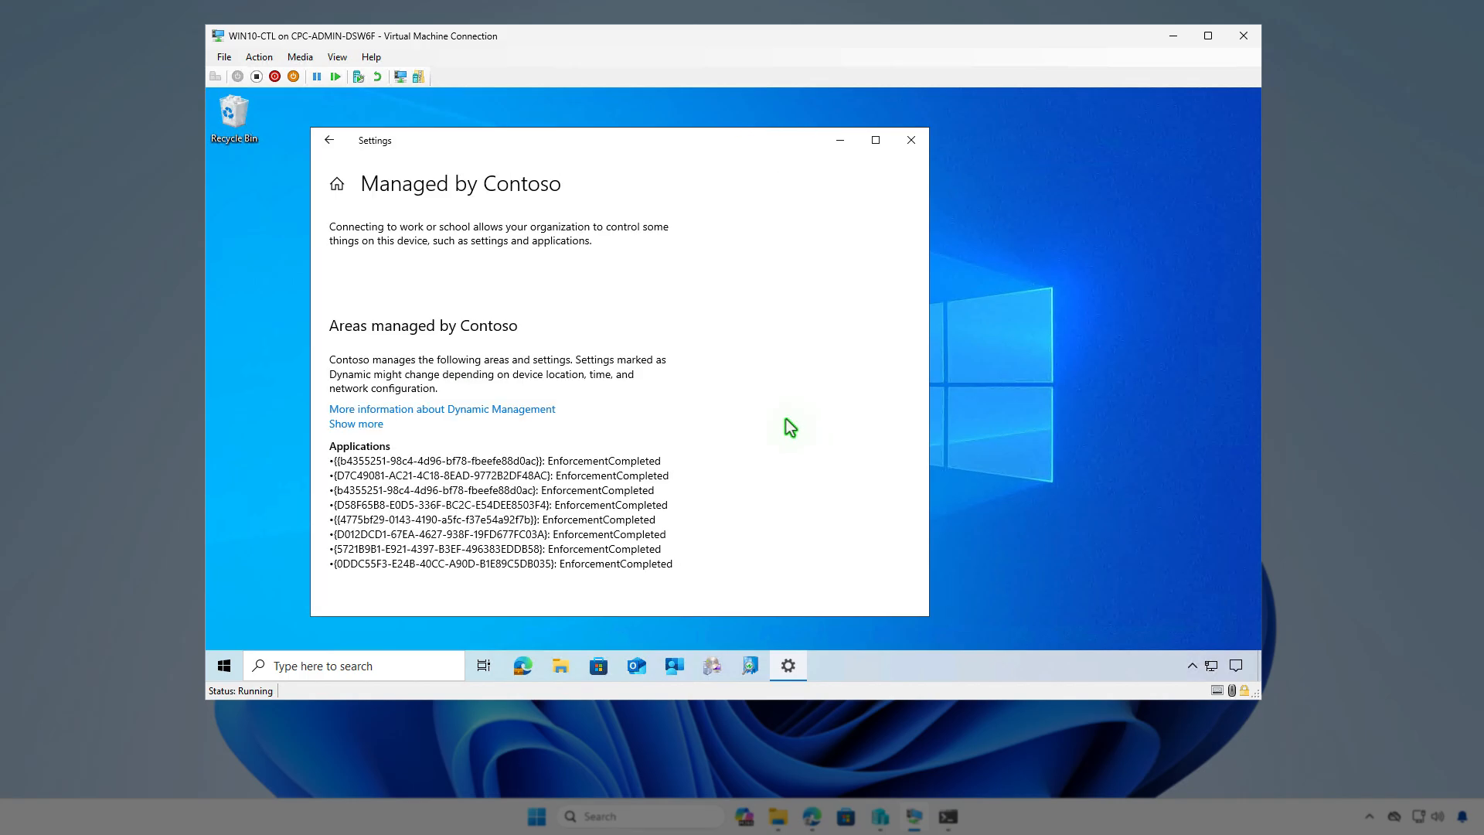
- Sync the device with Contoso's management service and check the Windows notifications for the app deployment
scroll(731, 396, "down", 5)
scroll(731, 397, "down", 1)
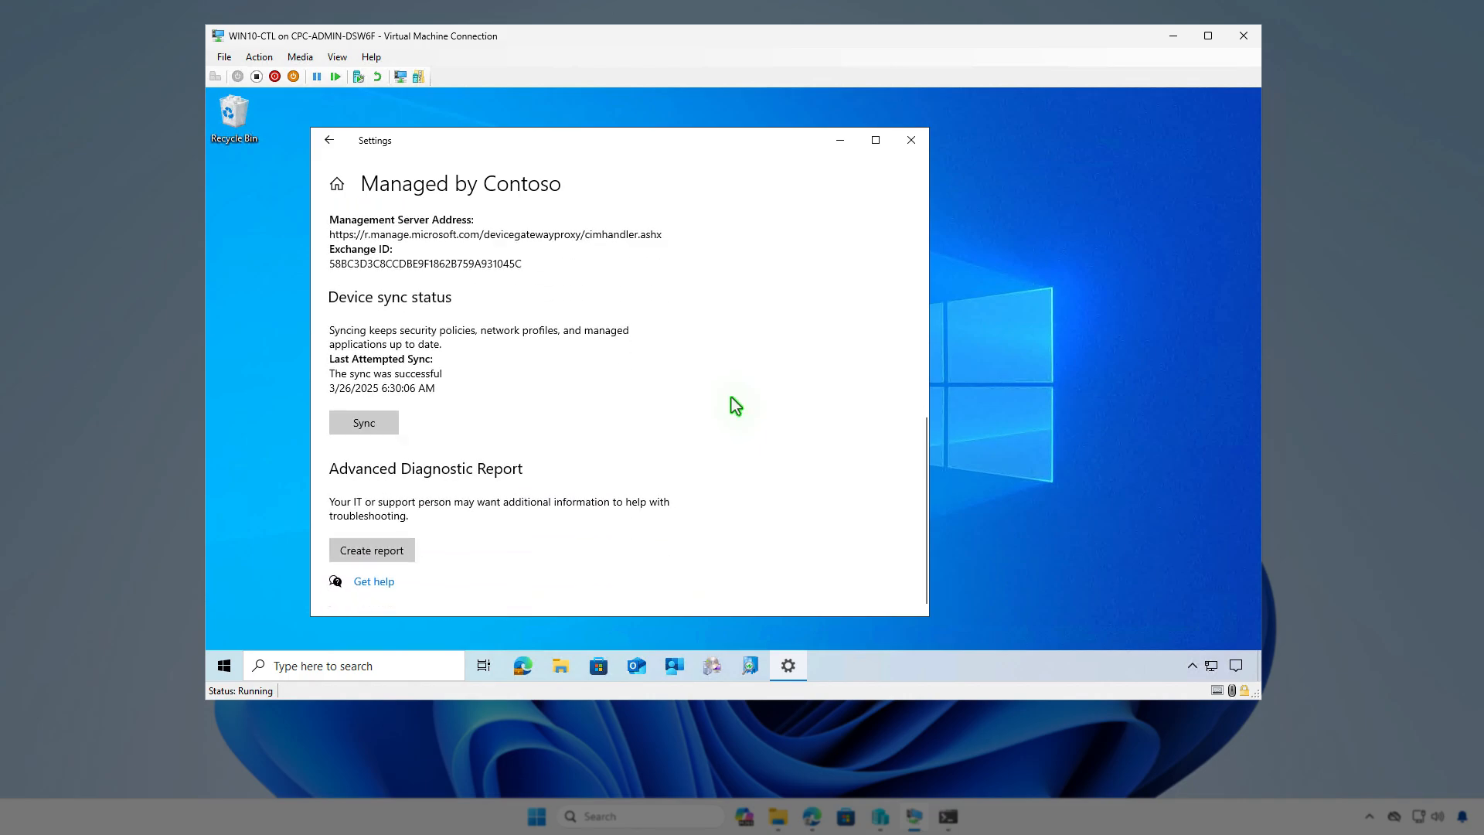
left_click(388, 425)
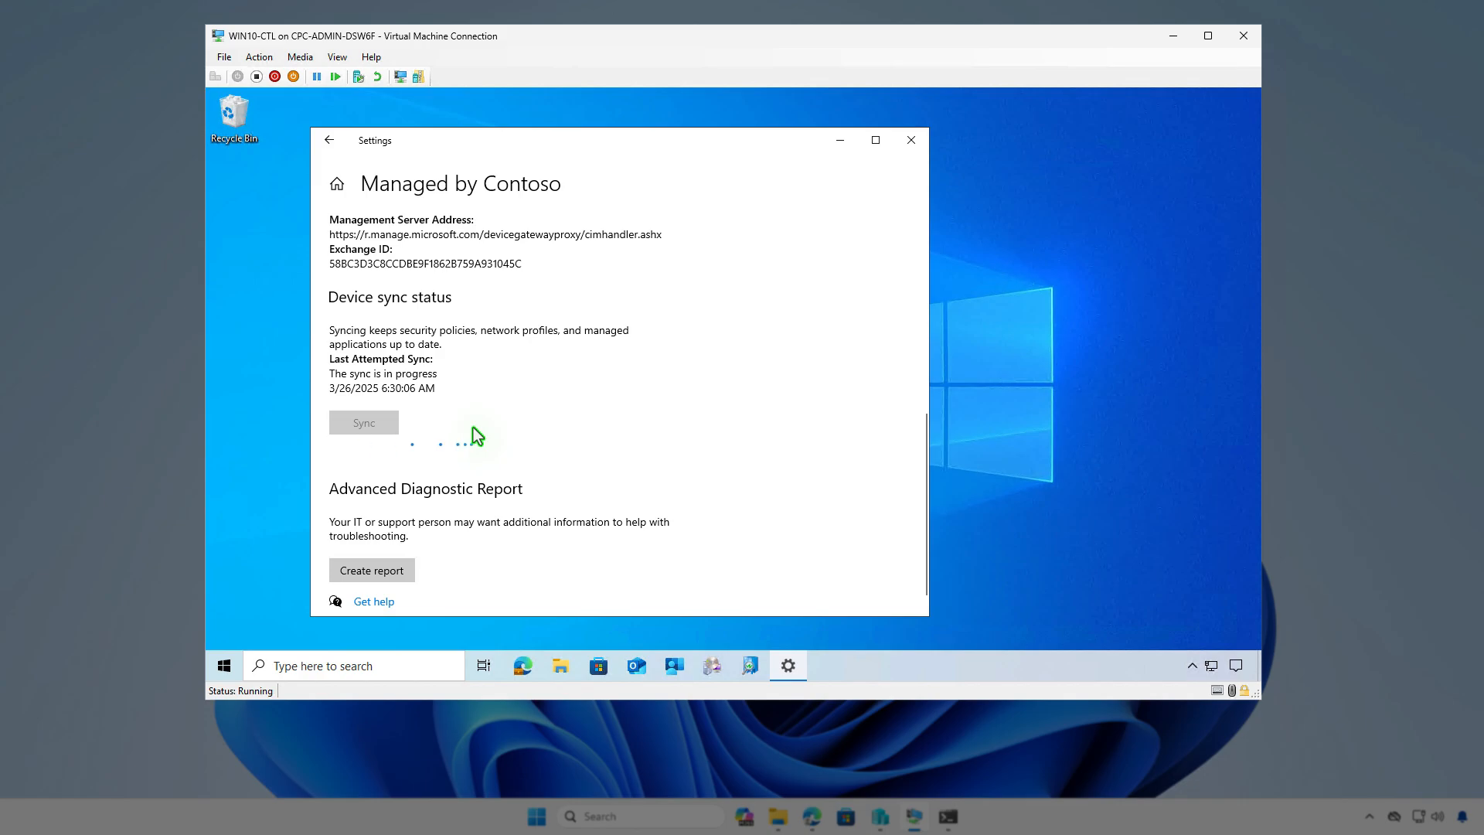
left_click(1236, 666)
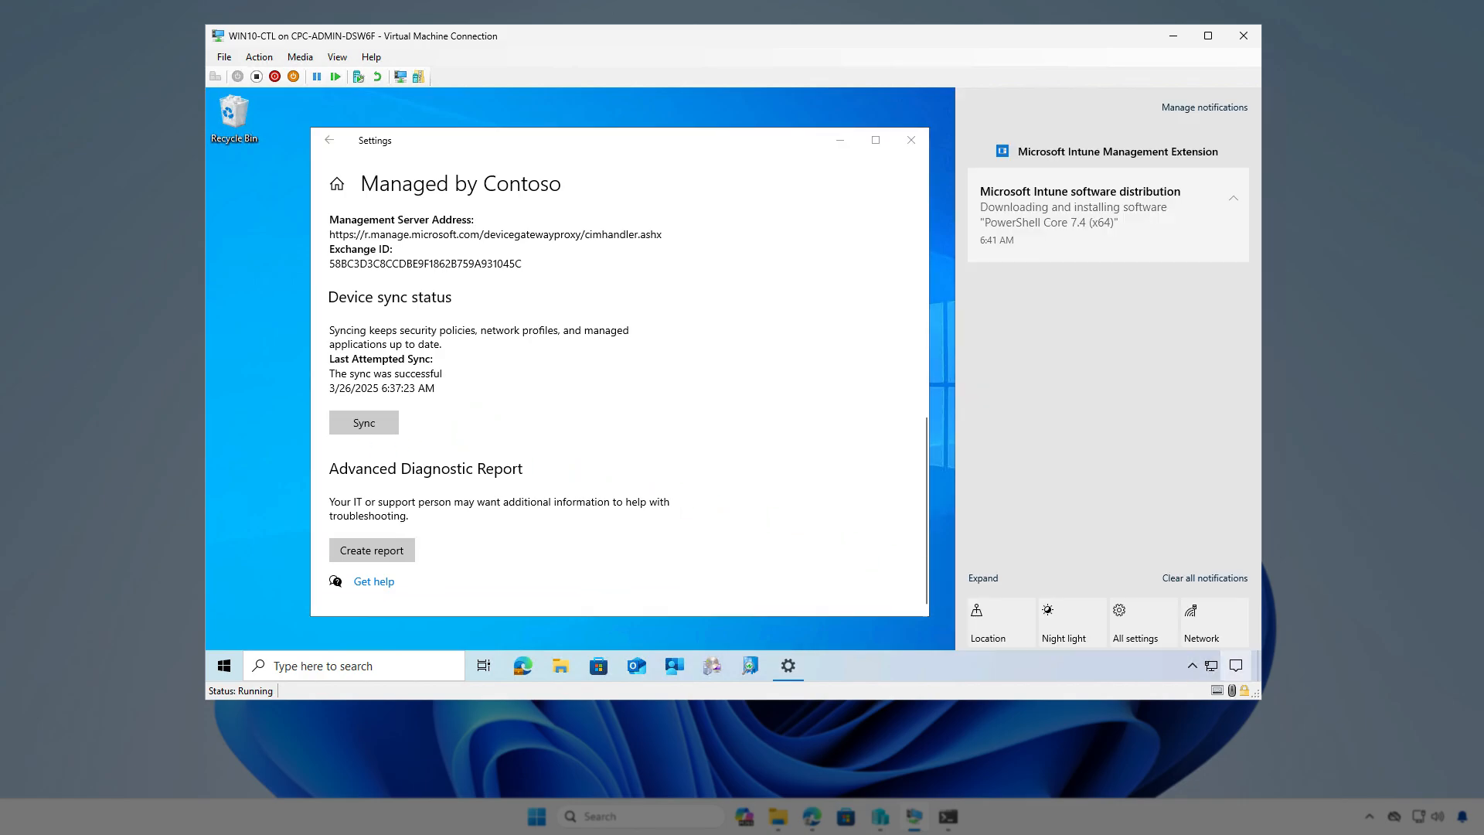